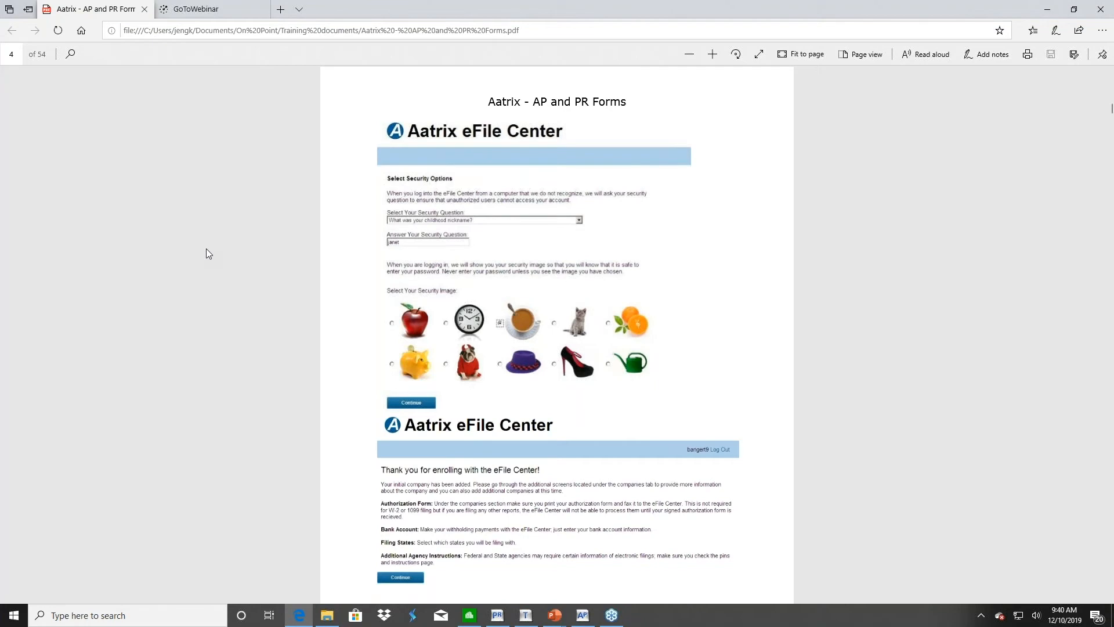
Jump to page 1 of the Aatrix AP and PR Forms PDF
{"action": "left_click", "coordinate": [11, 54]}
{"action": "type", "text": "14"}
{"action": "key", "text": "BackSpace"}
{"action": "left_click", "coordinate": [6, 53]}
{"action": "type", "text": "1"}
{"action": "key", "text": "Return"}
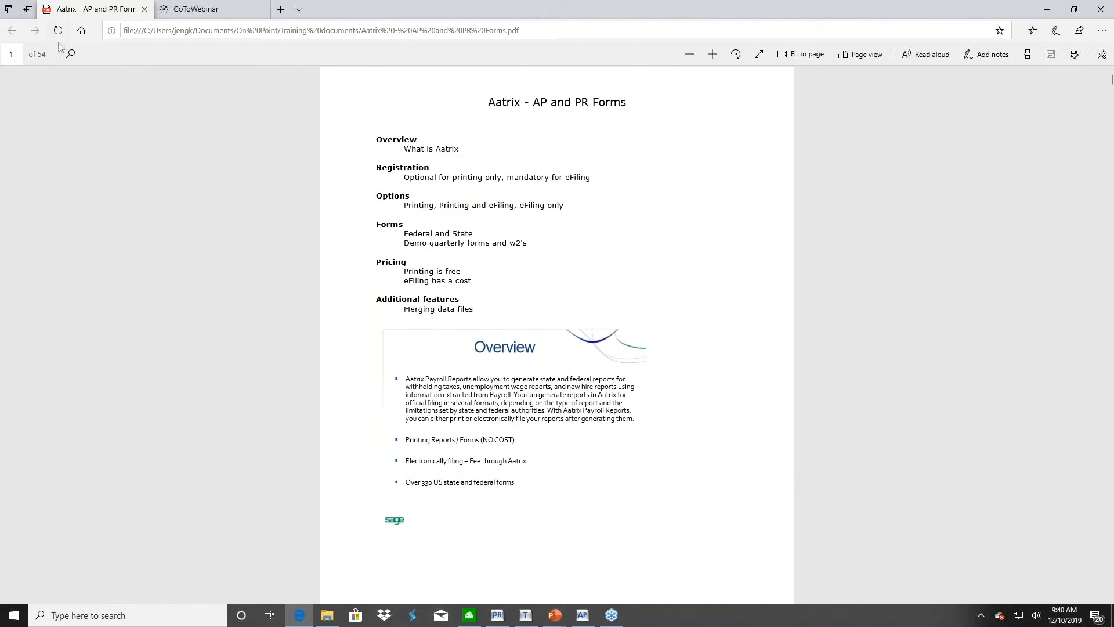
Go to page 2, the Aatrix Registration page
{"action": "left_click", "coordinate": [12, 54]}
{"action": "left_click_drag", "start_coordinate": [16, 58], "coordinate": [6, 57]}
{"action": "type", "text": "2"}
{"action": "key", "text": "Return"}
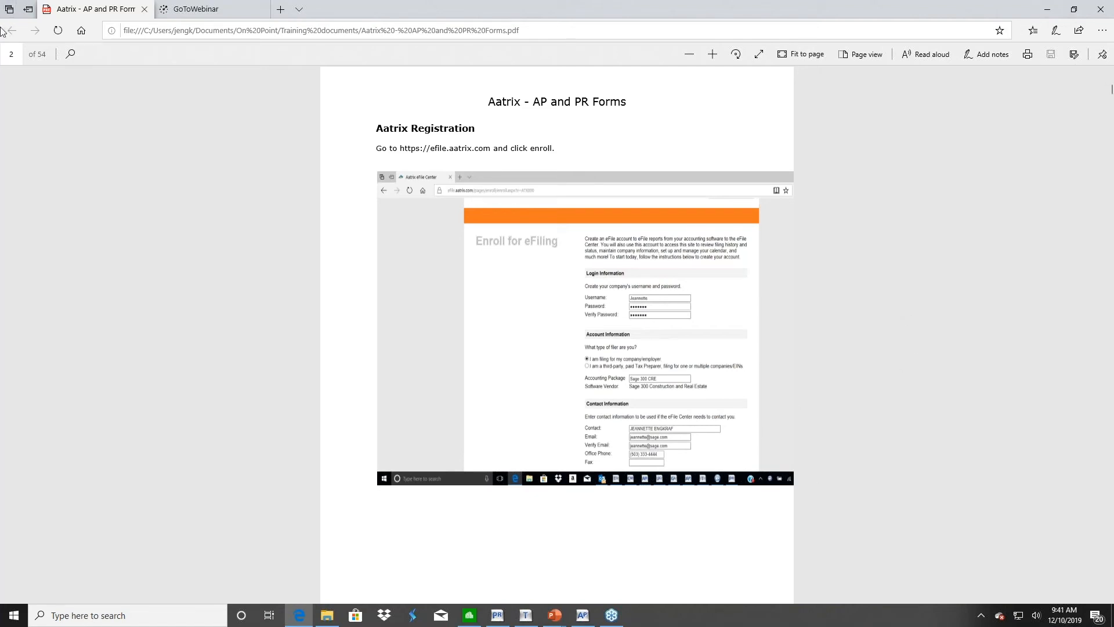
Page through to page 3 (company information), then page 4 (eFile Center security options)
{"action": "left_click", "coordinate": [20, 52]}
{"action": "type", "text": "3"}
{"action": "key", "text": "Return"}
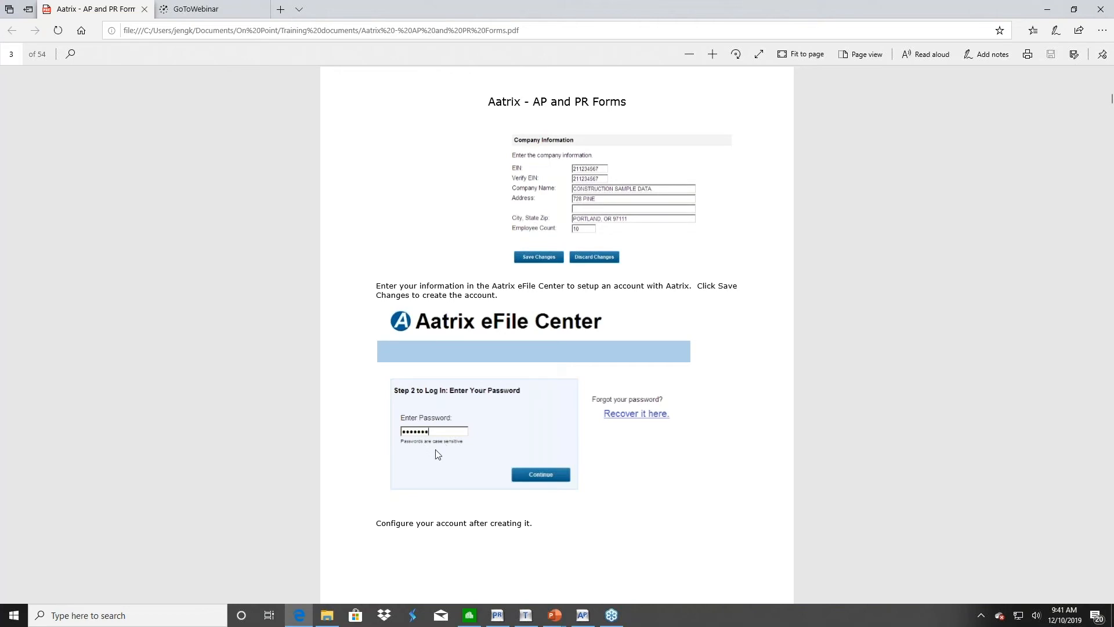
{"action": "left_click", "coordinate": [18, 54]}
{"action": "type", "text": "4"}
{"action": "key", "text": "Return"}
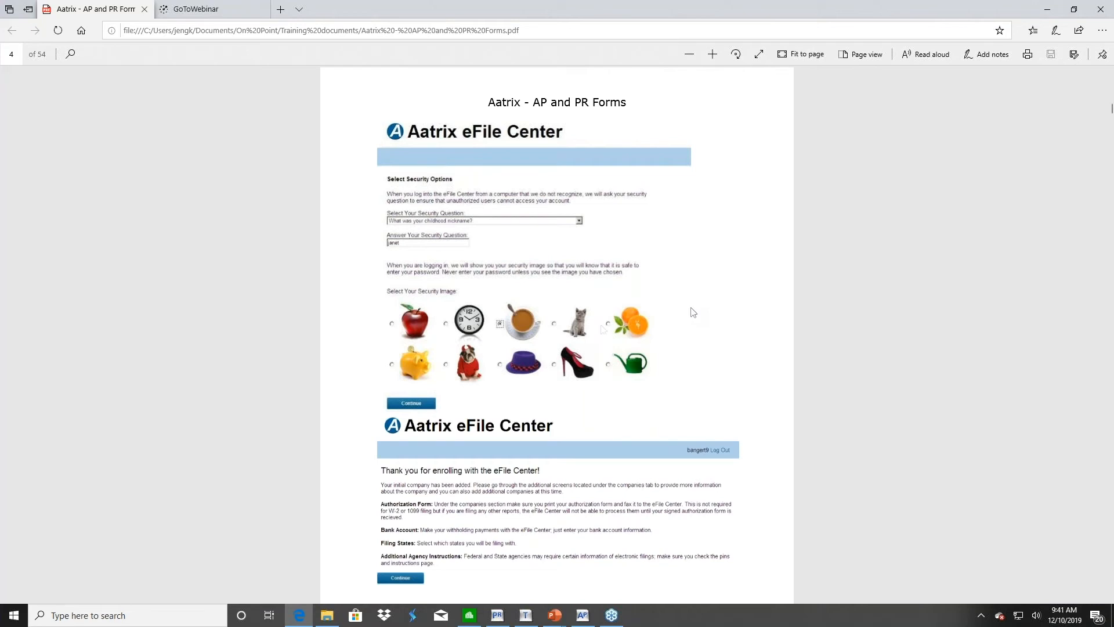
Read page 5 on the eFile companies tab, then bring Sage 300 Accounts Payable forward
{"action": "left_click", "coordinate": [18, 54]}
{"action": "type", "text": "5"}
{"action": "key", "text": "Return"}
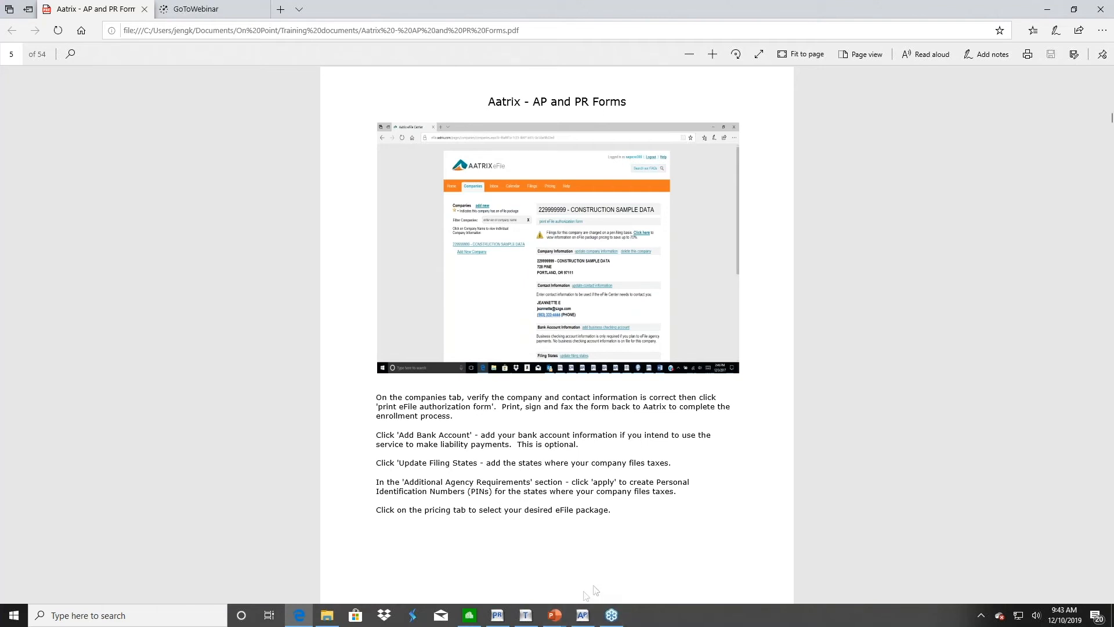
{"action": "left_click", "coordinate": [582, 616]}
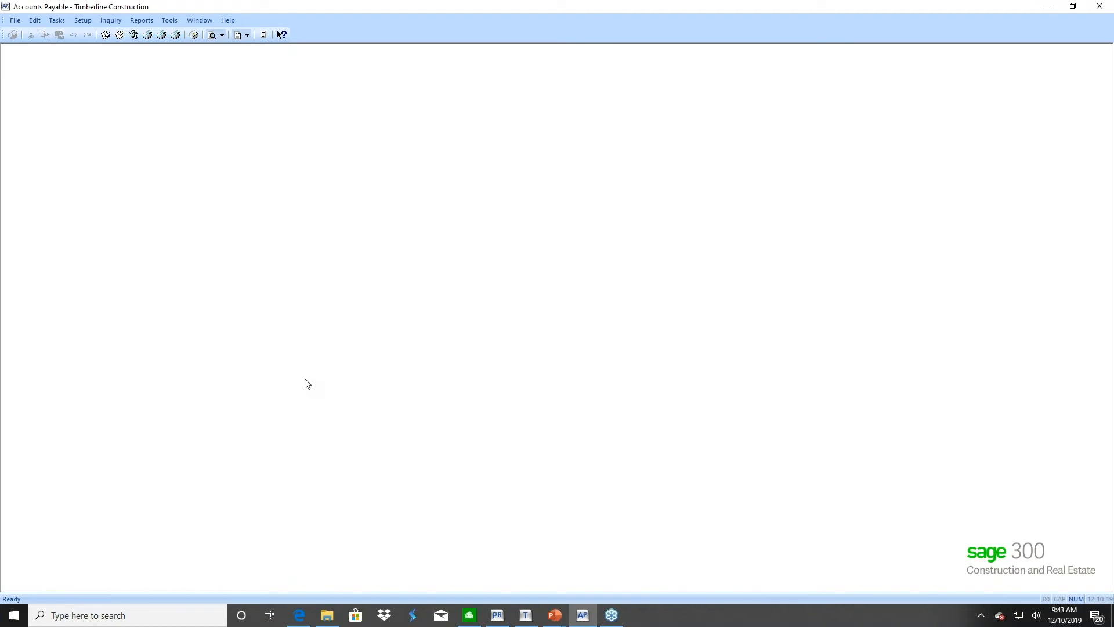
{"action": "left_click", "coordinate": [15, 22]}
{"action": "mouse_move", "coordinate": [70, 59]}
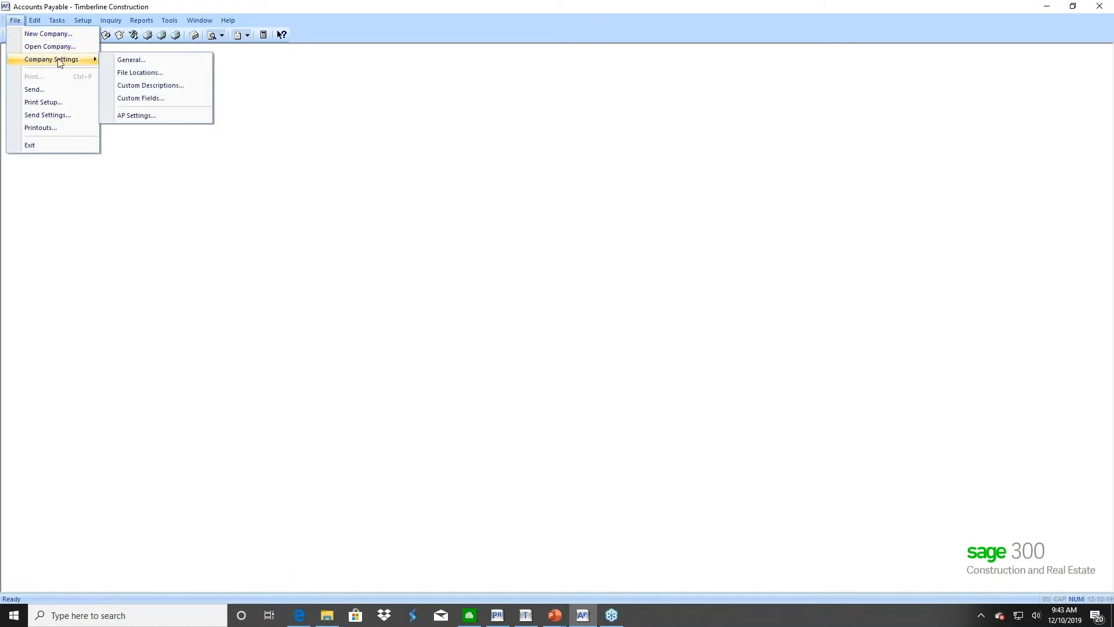
{"action": "left_click", "coordinate": [132, 116]}
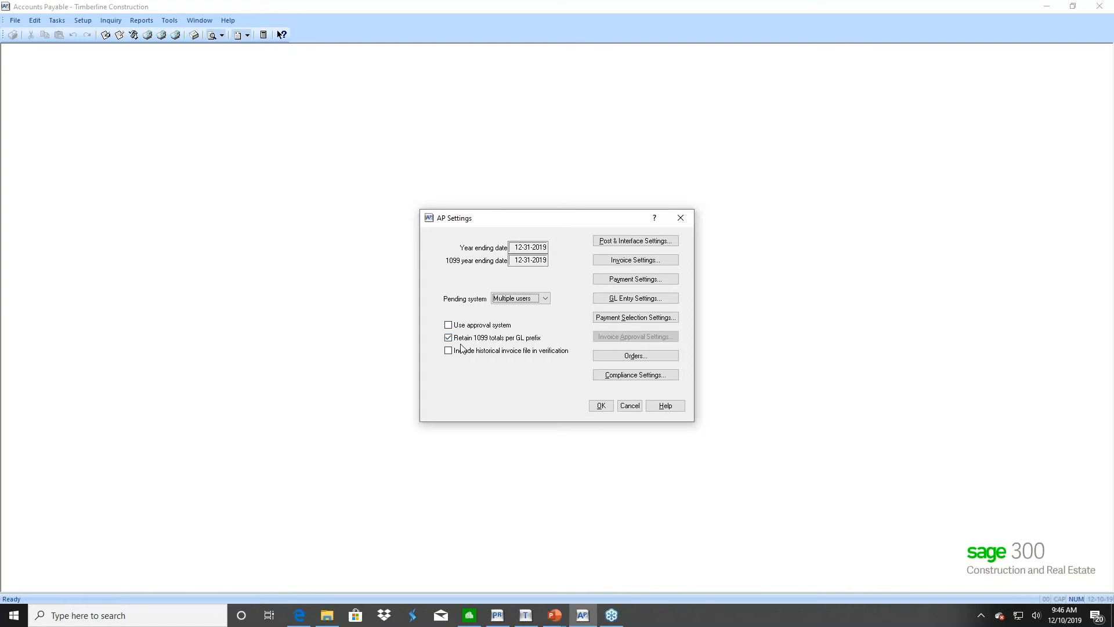
{"action": "left_click", "coordinate": [602, 405]}
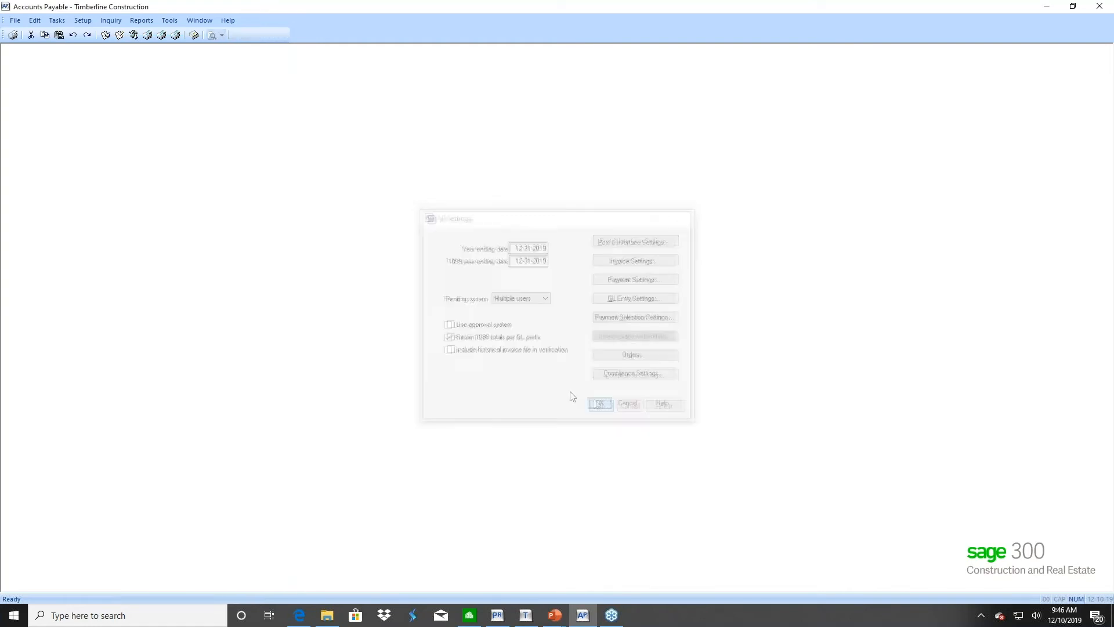
Launch the 1099 Preparation report from Reports > Miscellaneous
{"action": "left_click", "coordinate": [165, 22]}
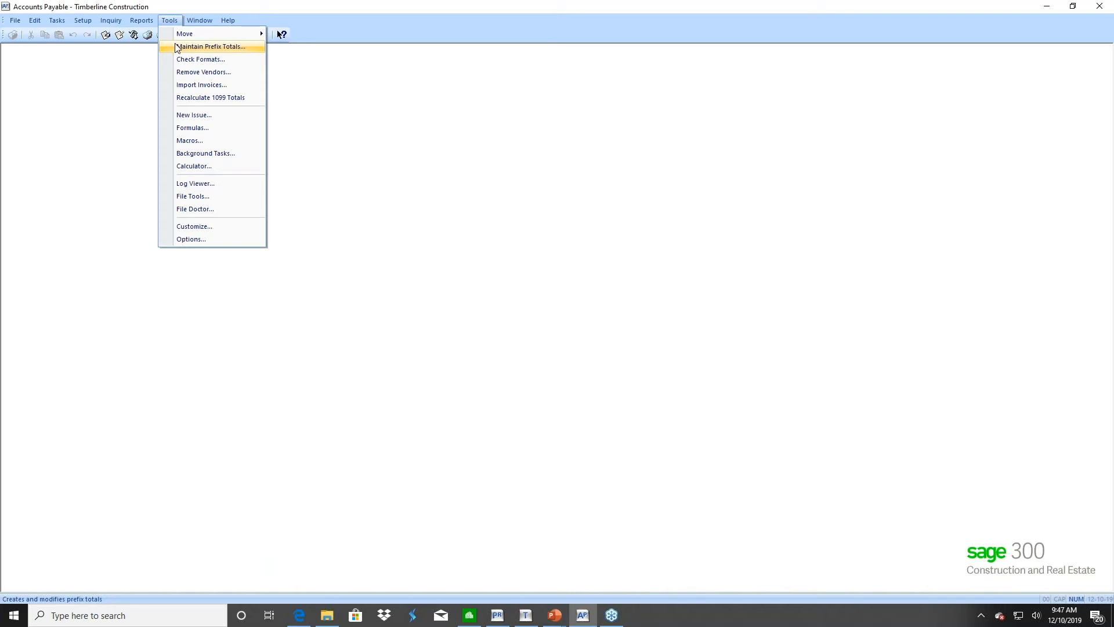
{"action": "mouse_move", "coordinate": [140, 22]}
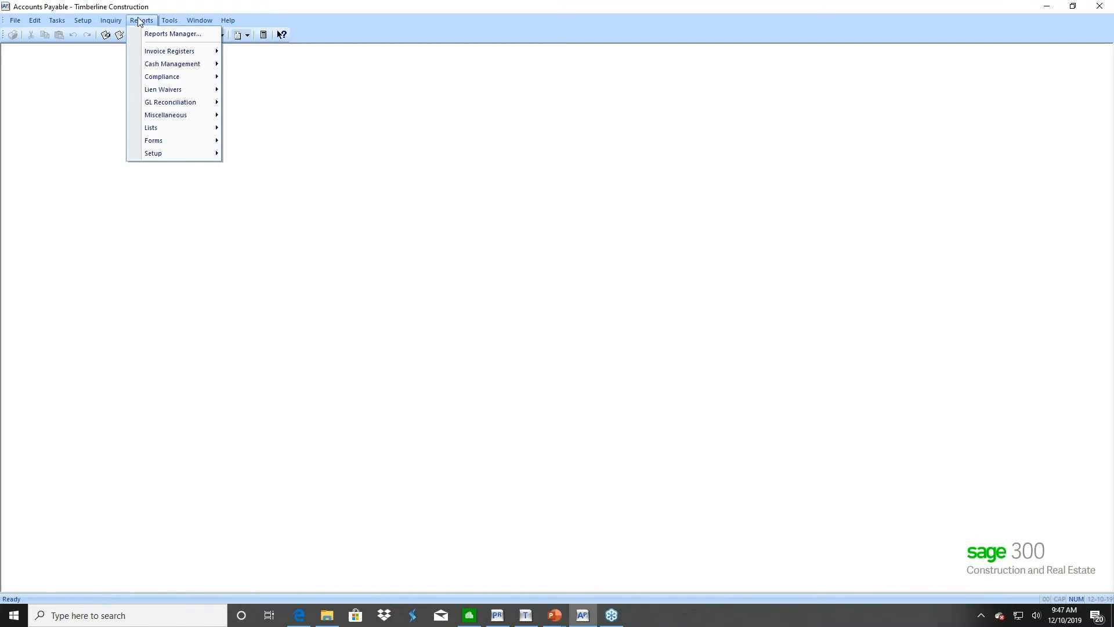
{"action": "left_click", "coordinate": [140, 23]}
{"action": "left_click", "coordinate": [141, 23]}
{"action": "mouse_move", "coordinate": [211, 114]}
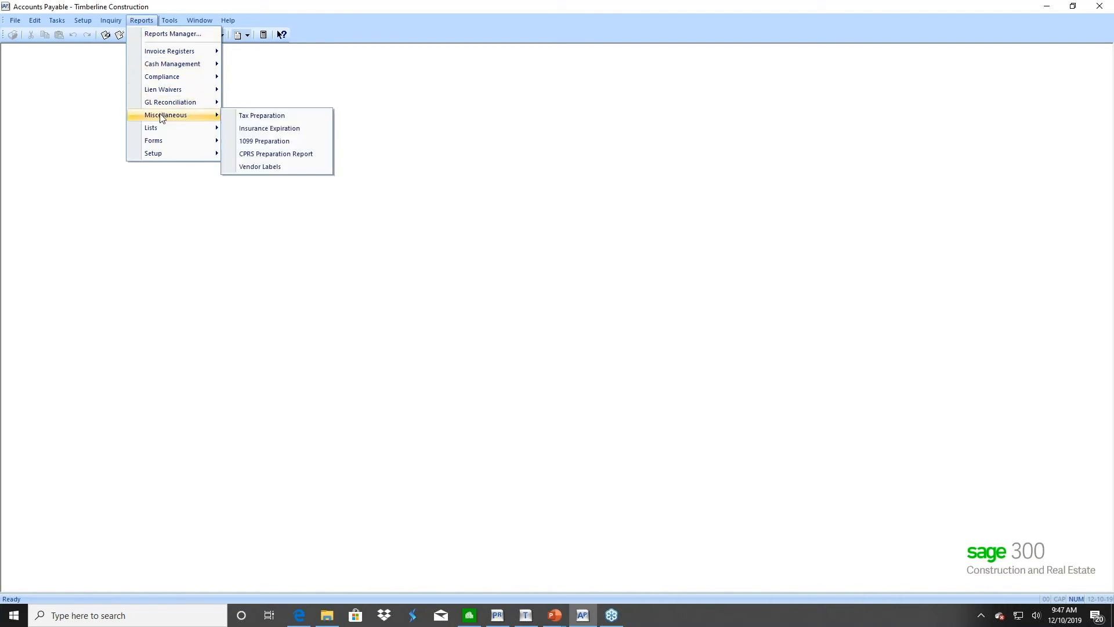
{"action": "left_click", "coordinate": [255, 142]}
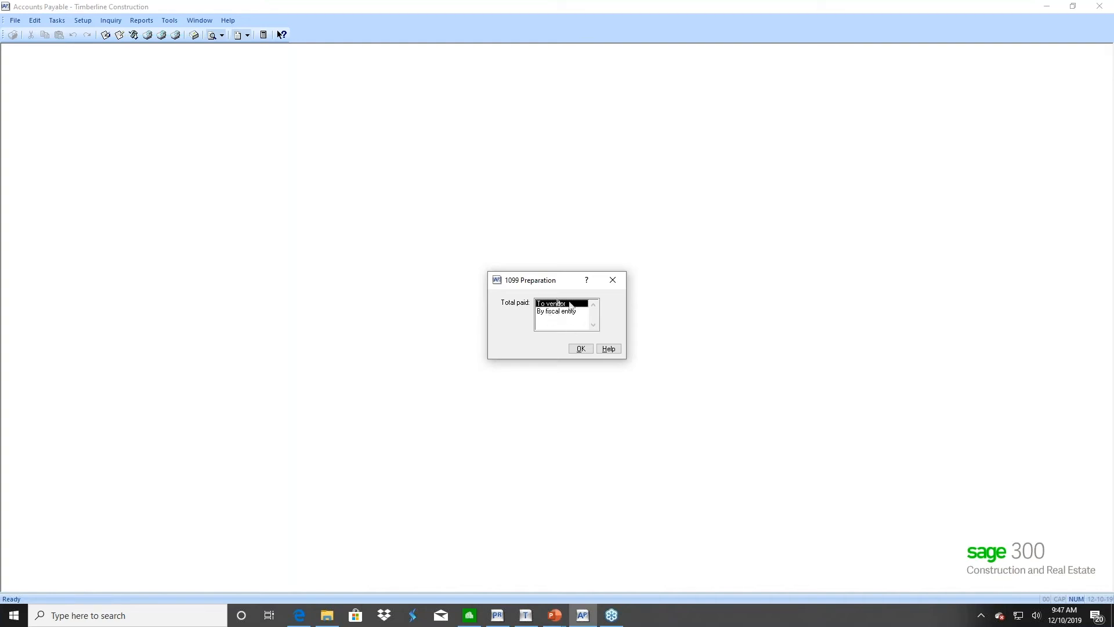
Total paid to vendor and preview the 1099 Preparation Report by Vendor
{"action": "left_click", "coordinate": [580, 348]}
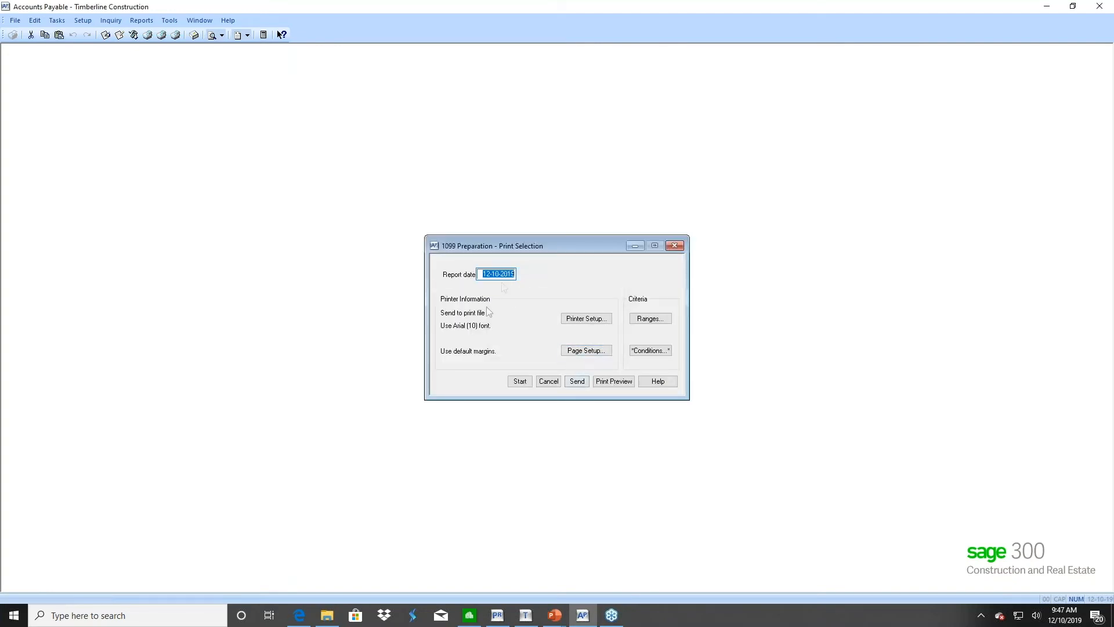
{"action": "left_click", "coordinate": [611, 383]}
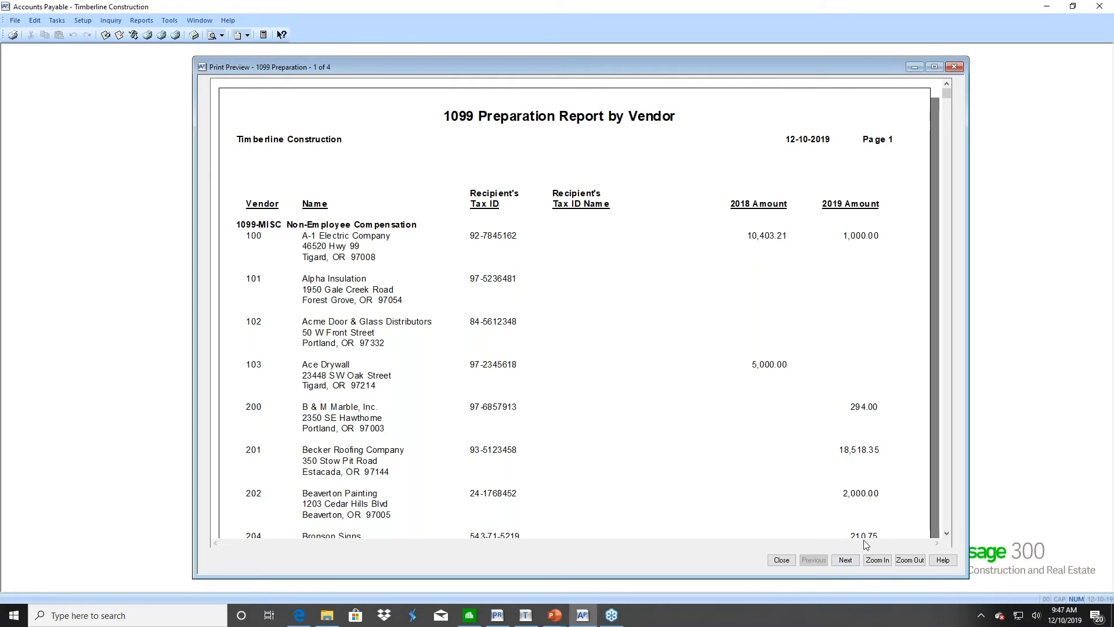
Cancel the 1099 report, then review and close A-1 Electric Company's vendor 1099 settings
{"action": "left_click", "coordinate": [781, 559]}
{"action": "left_click", "coordinate": [548, 380]}
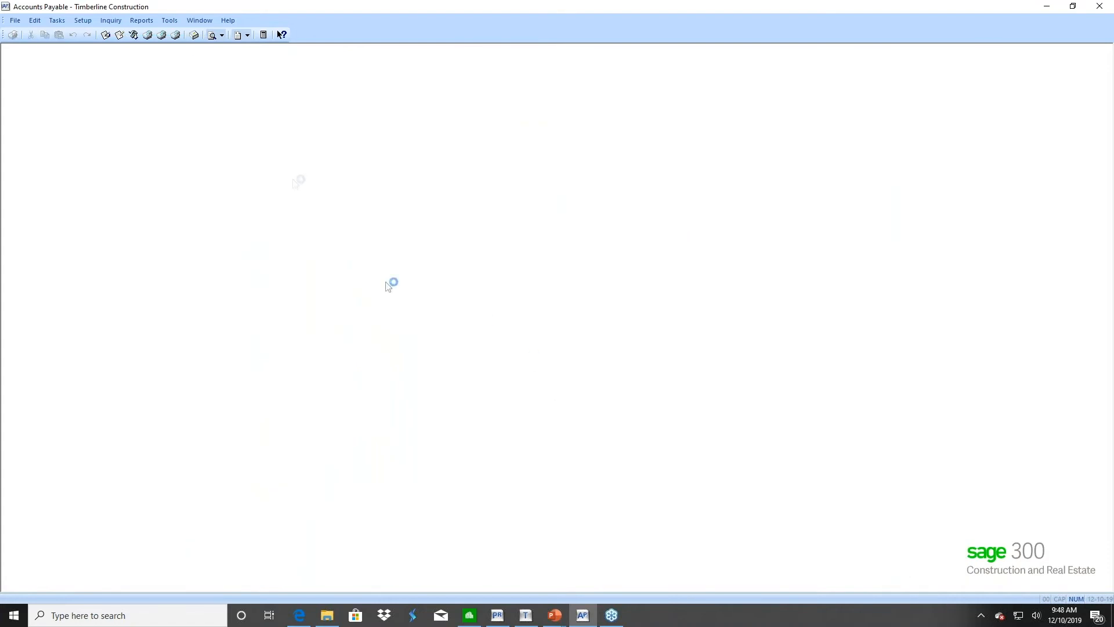
{"action": "left_click", "coordinate": [83, 21]}
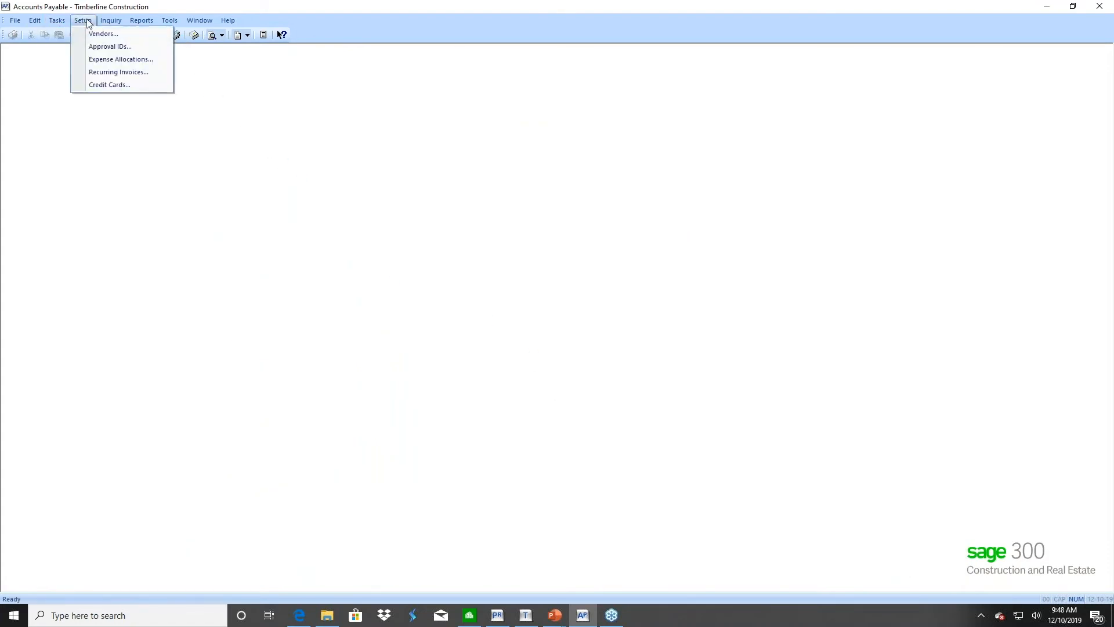
{"action": "left_click", "coordinate": [103, 33]}
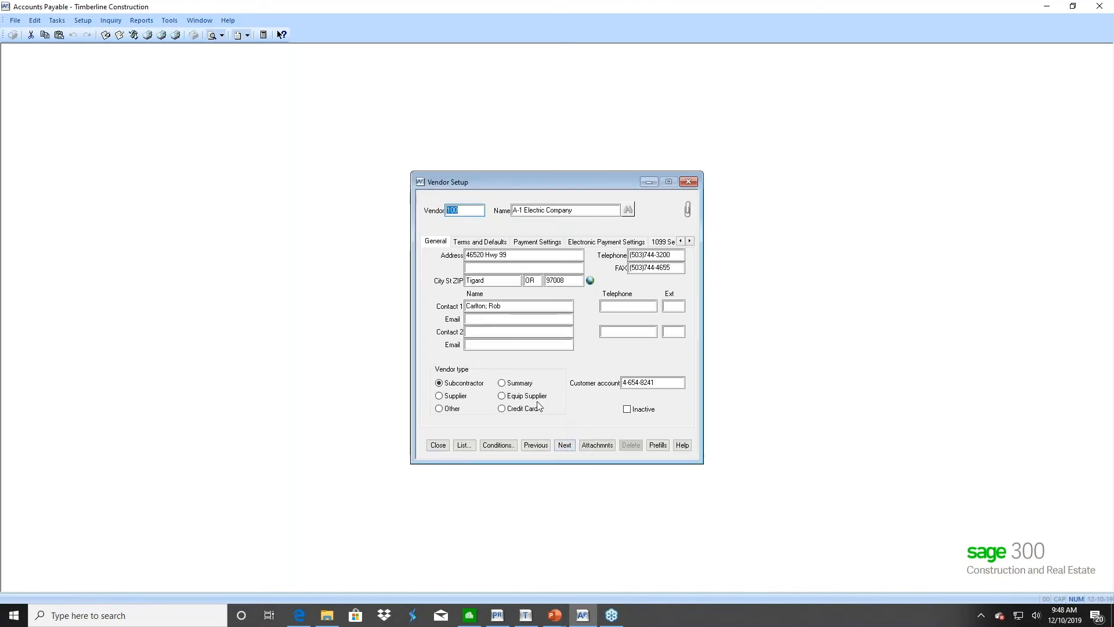
{"action": "left_click", "coordinate": [655, 242]}
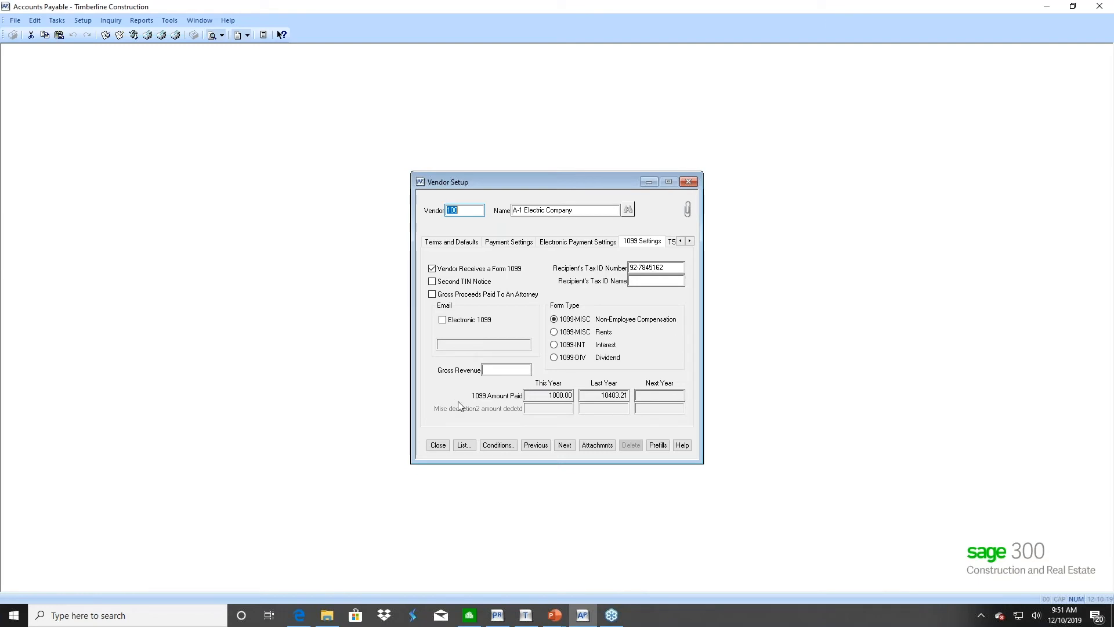
{"action": "left_click", "coordinate": [438, 445]}
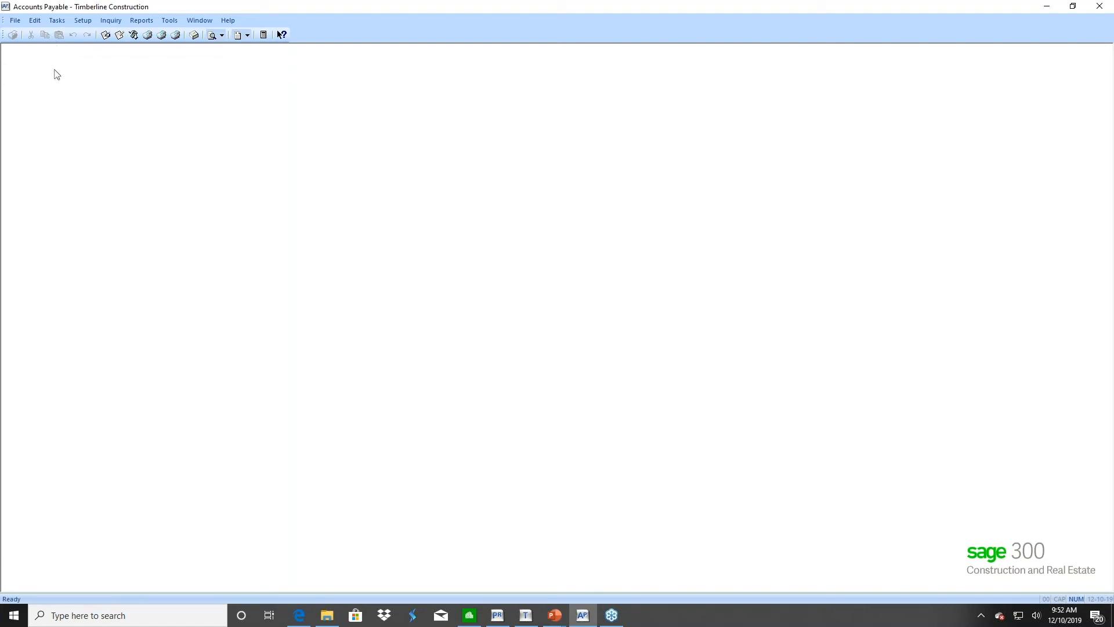
Launch Form 1099 (USA) from Tasks > Government eFile and Reporting, then switch to the Aatrix guide
{"action": "left_click", "coordinate": [57, 22]}
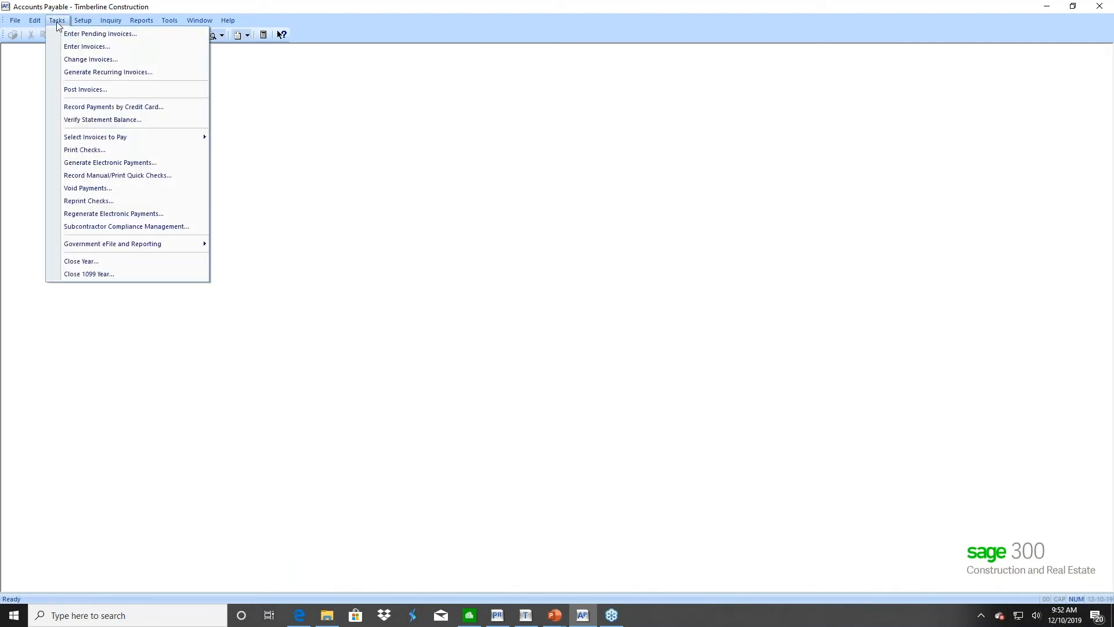
{"action": "mouse_move", "coordinate": [88, 248]}
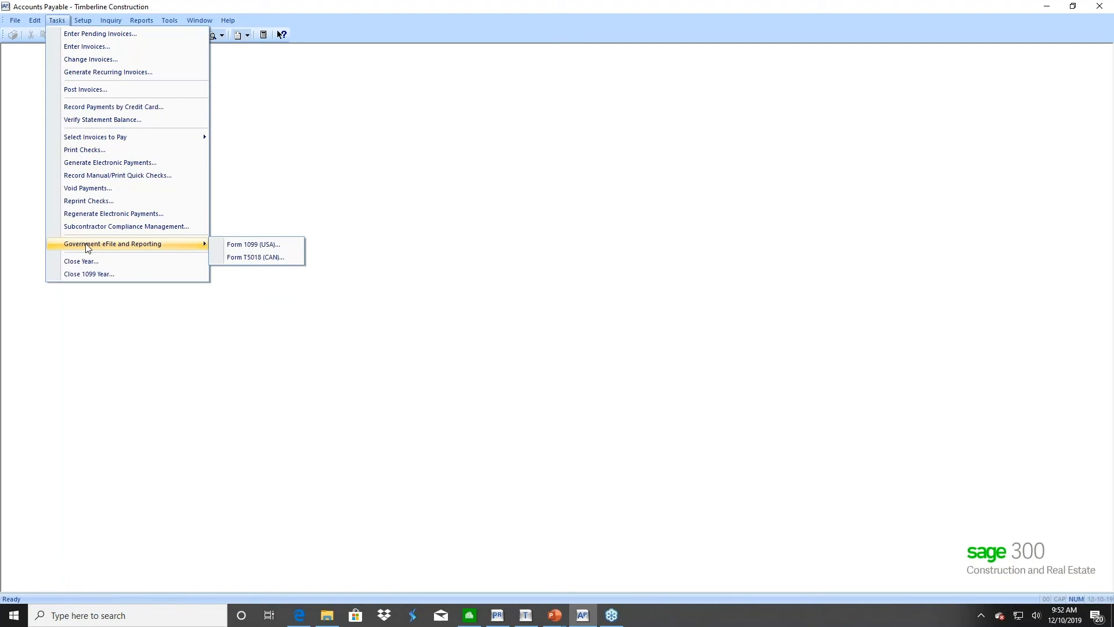
{"action": "left_click", "coordinate": [257, 246]}
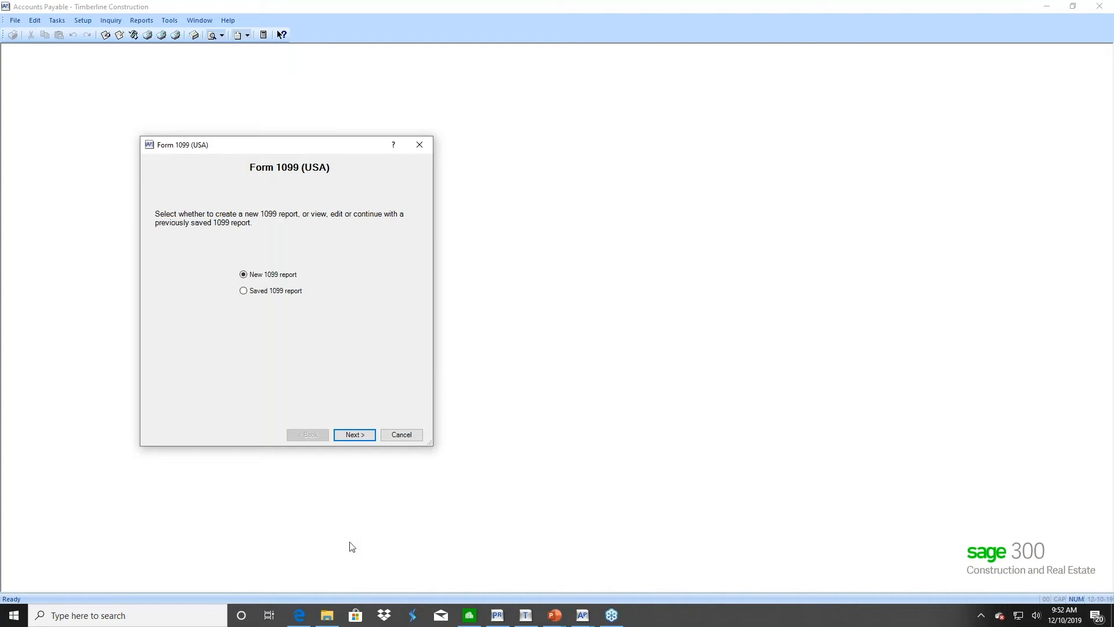
{"action": "left_click", "coordinate": [301, 616]}
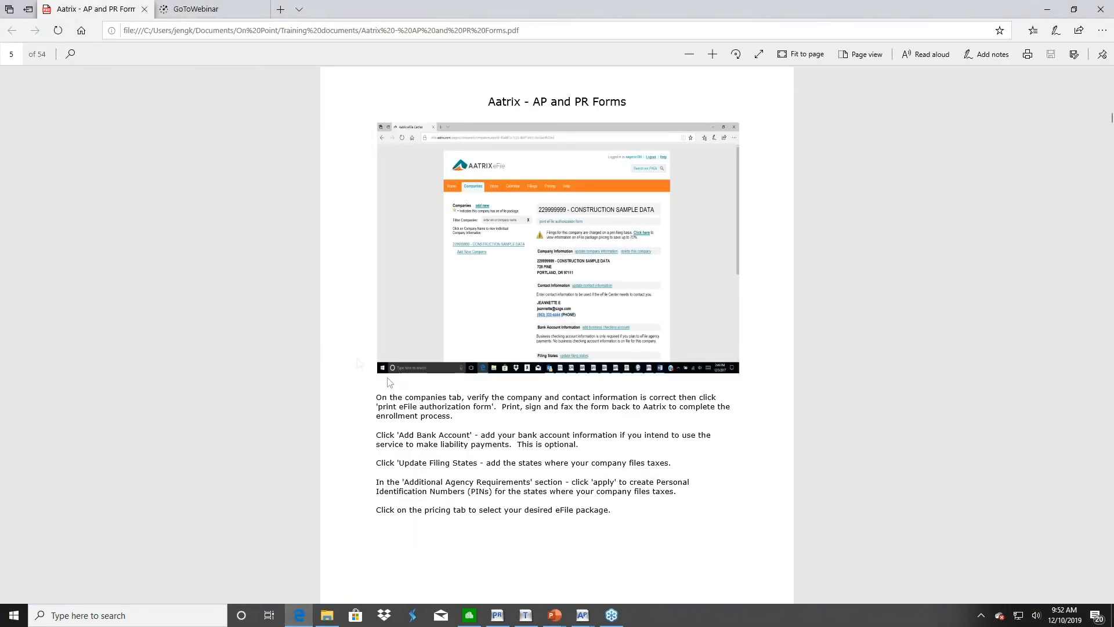
Advance the Aatrix guide to page 6, then page 7 covering AP Settings
{"action": "left_click", "coordinate": [13, 56]}
{"action": "key", "text": "Return"}
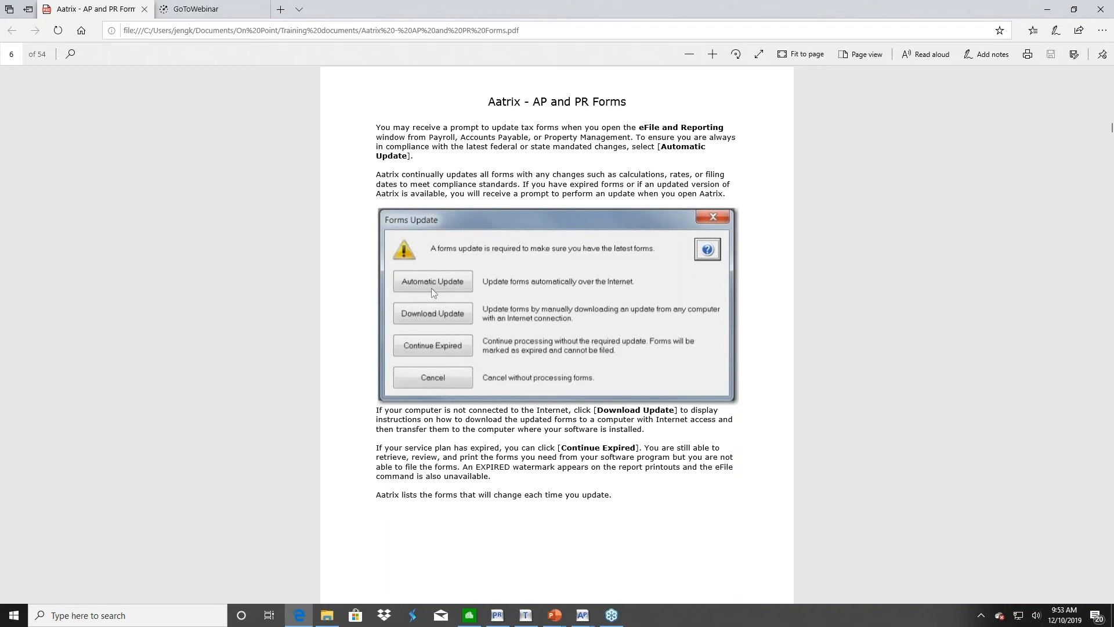
{"action": "left_click", "coordinate": [11, 52]}
{"action": "type", "text": "7"}
{"action": "key", "text": "Return"}
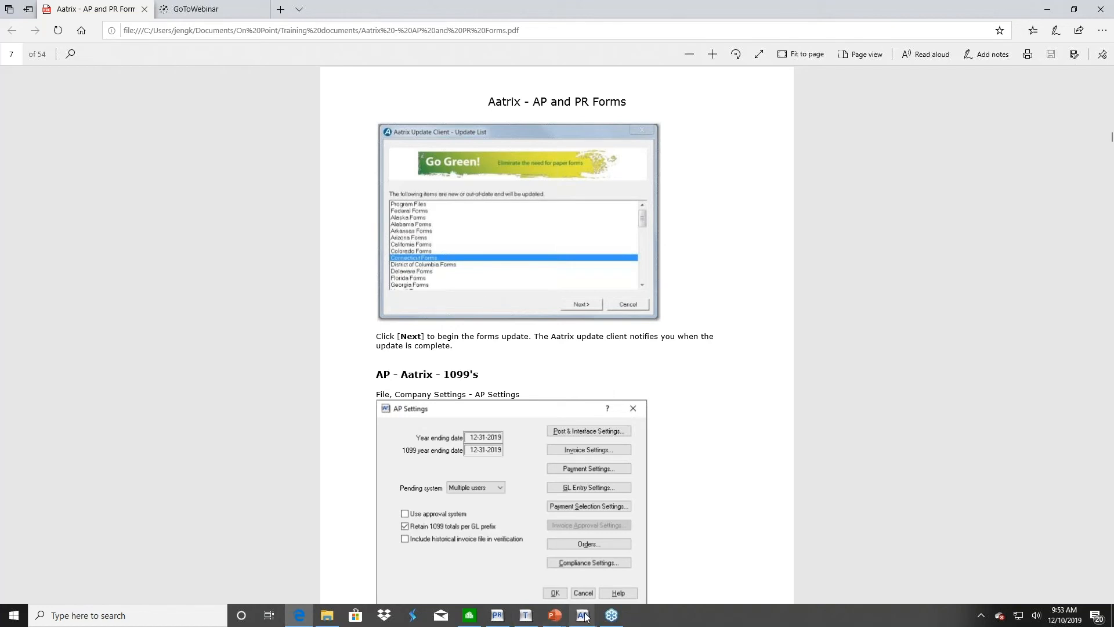
Continue a new 1099-MISC report for 2019 in the wizard and enter the Federal ID Number
{"action": "mouse_move", "coordinate": [585, 613]}
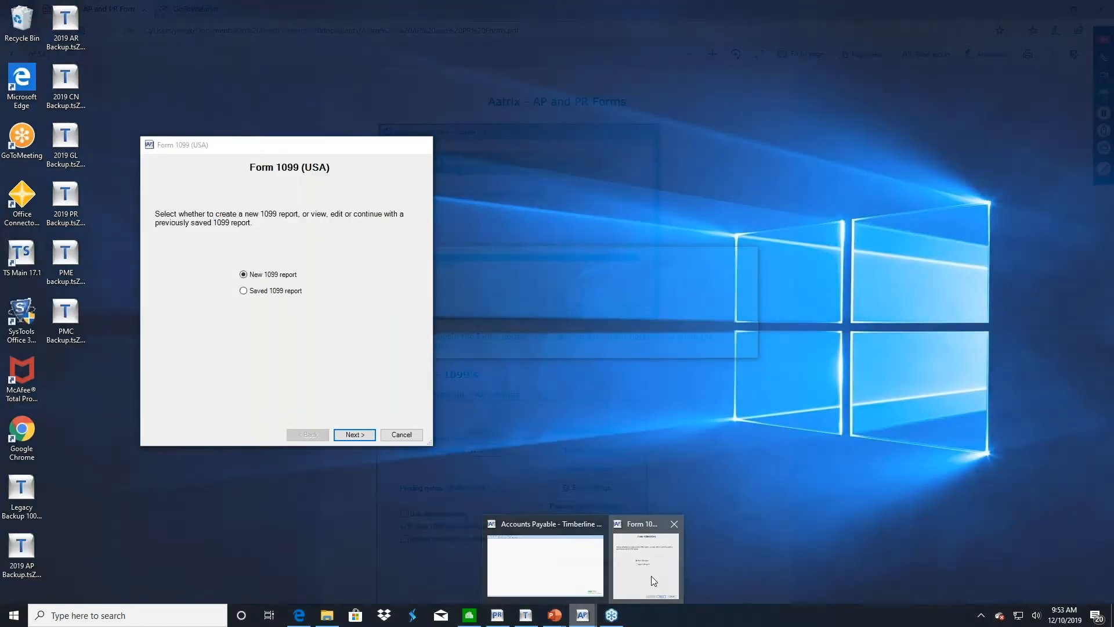
{"action": "left_click", "coordinate": [651, 575]}
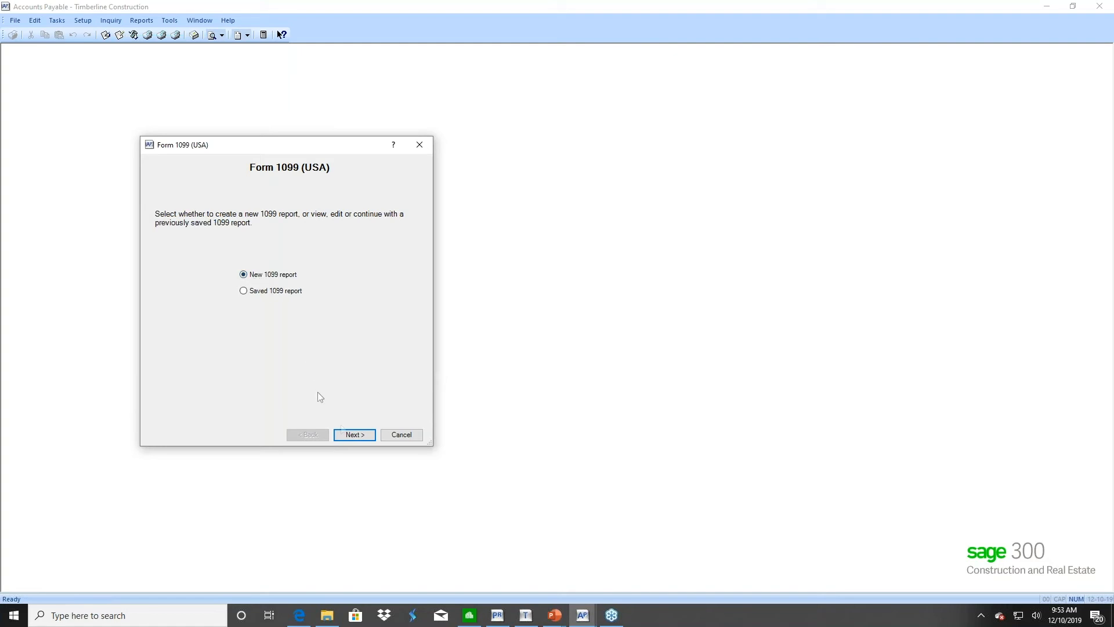
{"action": "left_click", "coordinate": [355, 436]}
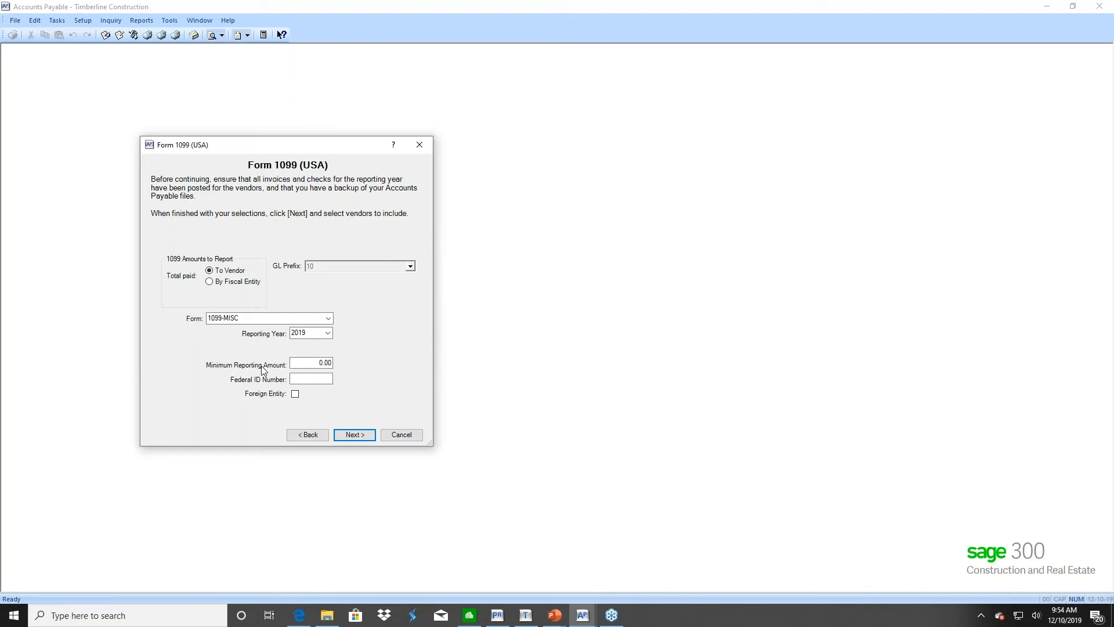
{"action": "left_click", "coordinate": [302, 380]}
{"action": "left_click", "coordinate": [300, 379]}
Review the available GL prefixes and keep prefix 10, Timberline Construction
{"action": "left_click", "coordinate": [210, 283]}
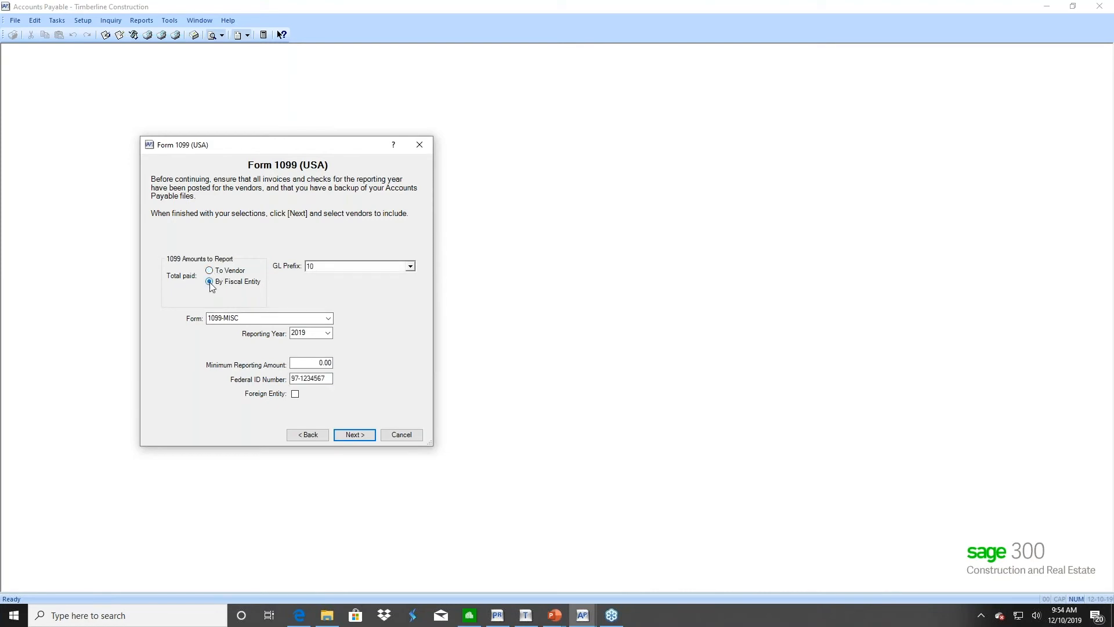
{"action": "left_click", "coordinate": [410, 266]}
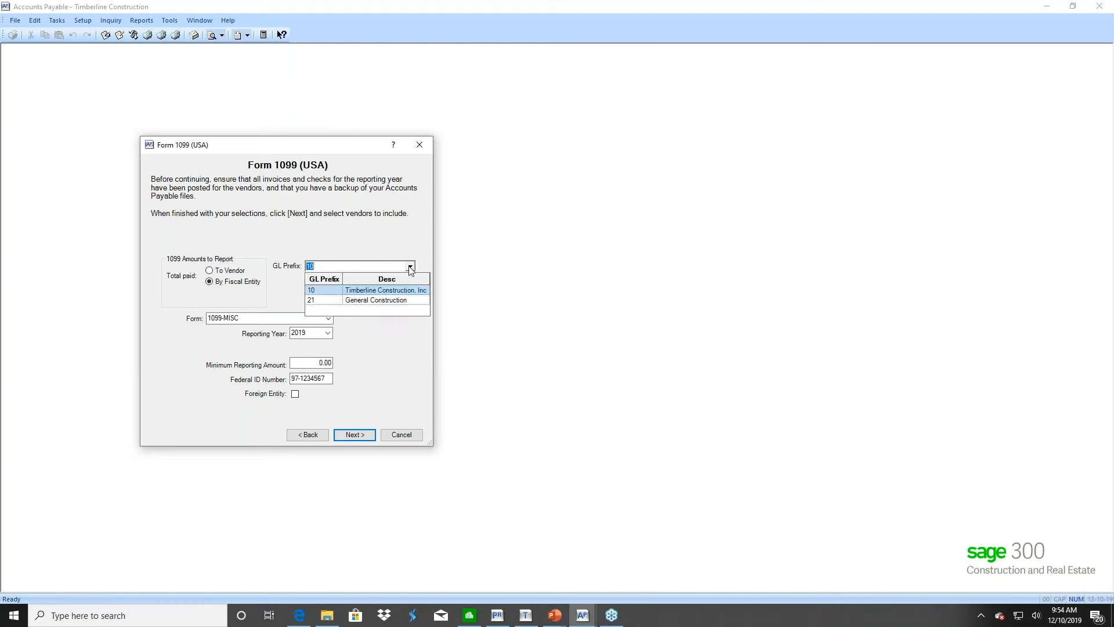
{"action": "left_click", "coordinate": [322, 290]}
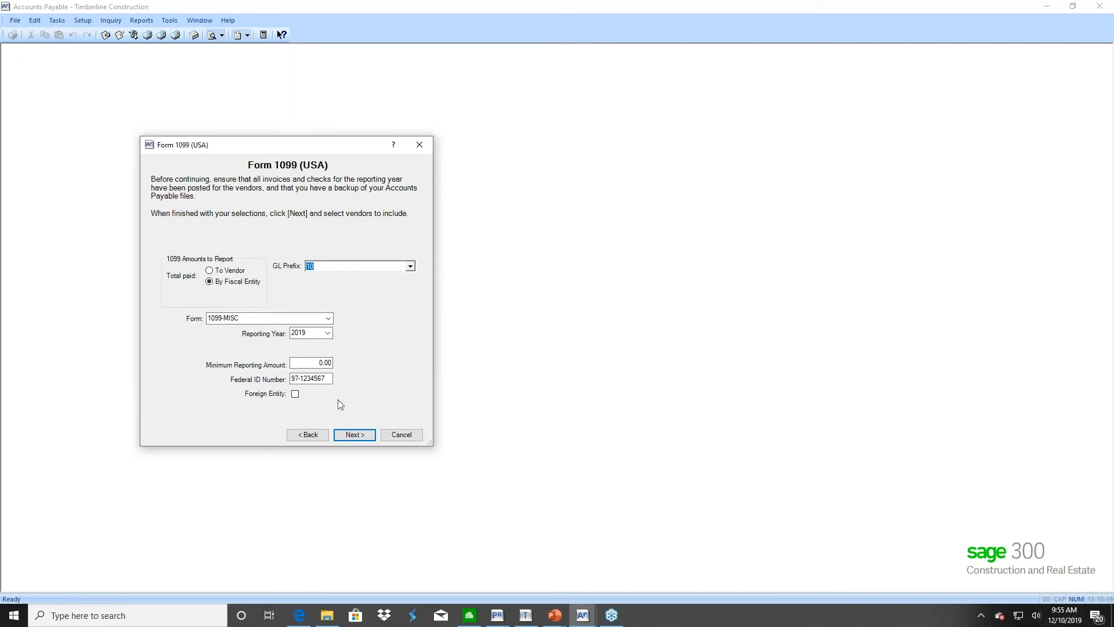
Report totals paid to each vendor and enter Federal ID Number 97-1234567
{"action": "left_click", "coordinate": [220, 272]}
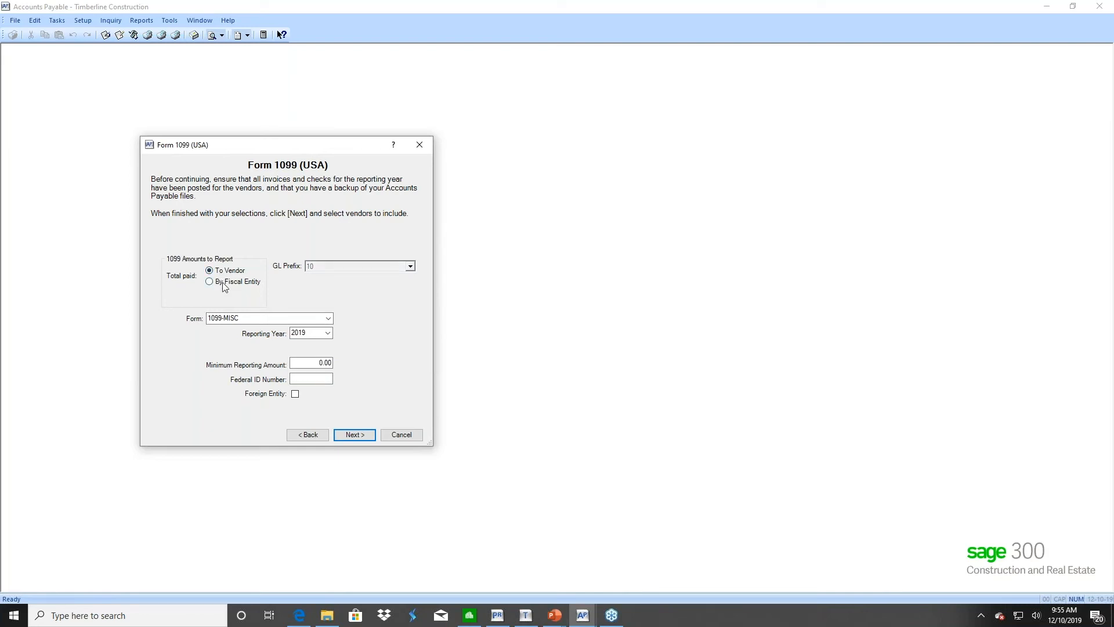
{"action": "left_click", "coordinate": [221, 283]}
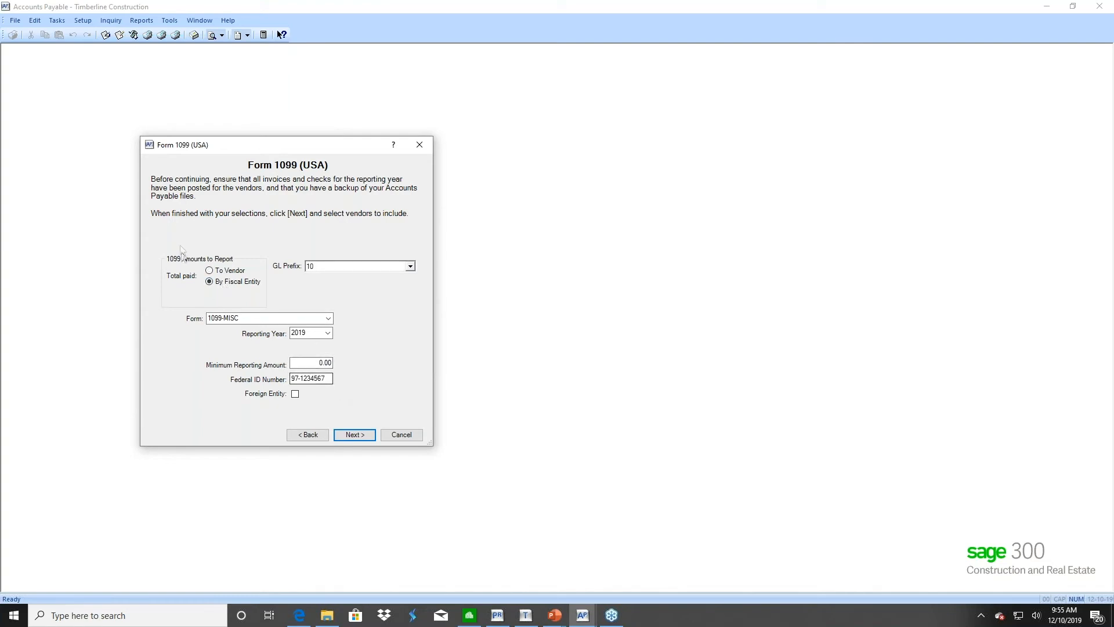
{"action": "left_click", "coordinate": [221, 271]}
{"action": "left_click", "coordinate": [302, 378]}
{"action": "type", "text": "97-1234567"}
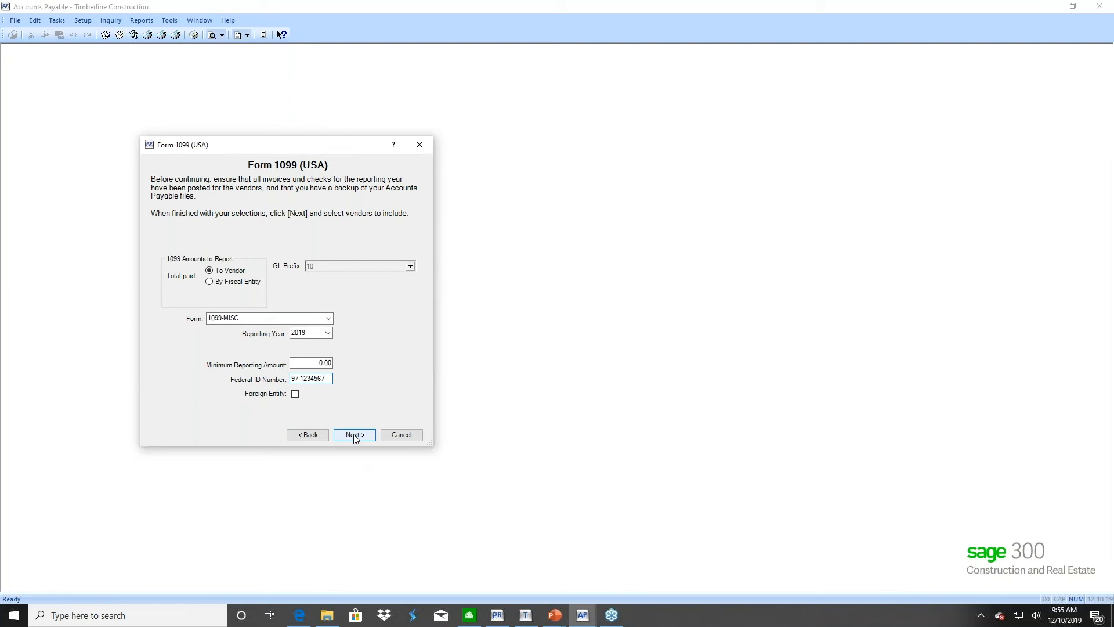
Replace the 0.00 minimum reporting amount with 600.00 and continue to vendor selection
{"action": "left_click_drag", "start_coordinate": [317, 363], "coordinate": [370, 366]}
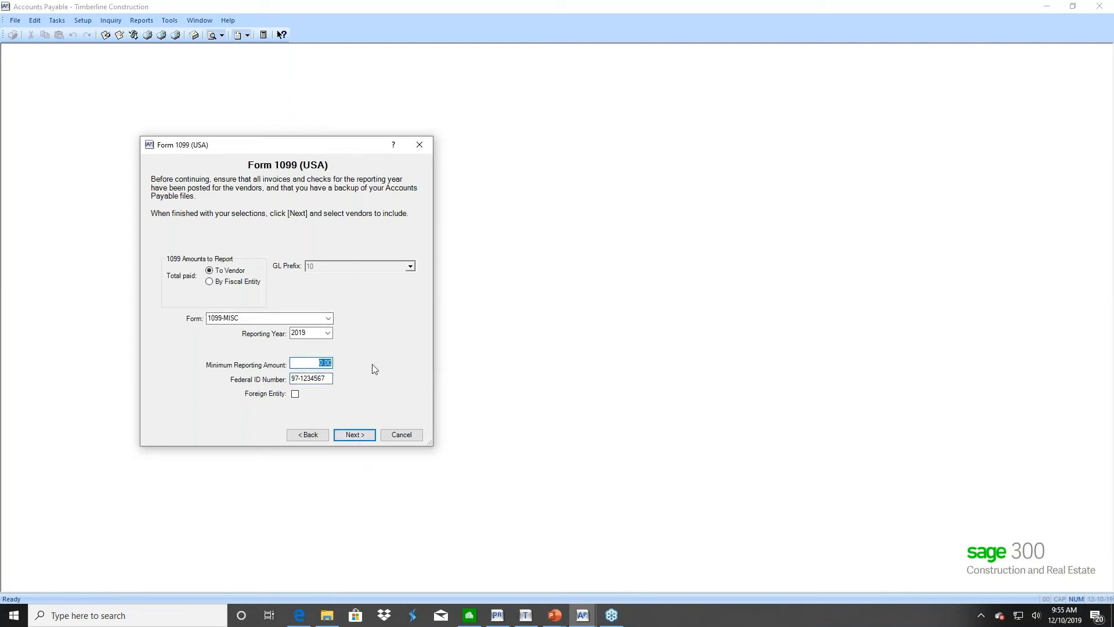
{"action": "type", "text": "600.00"}
{"action": "left_click", "coordinate": [352, 434]}
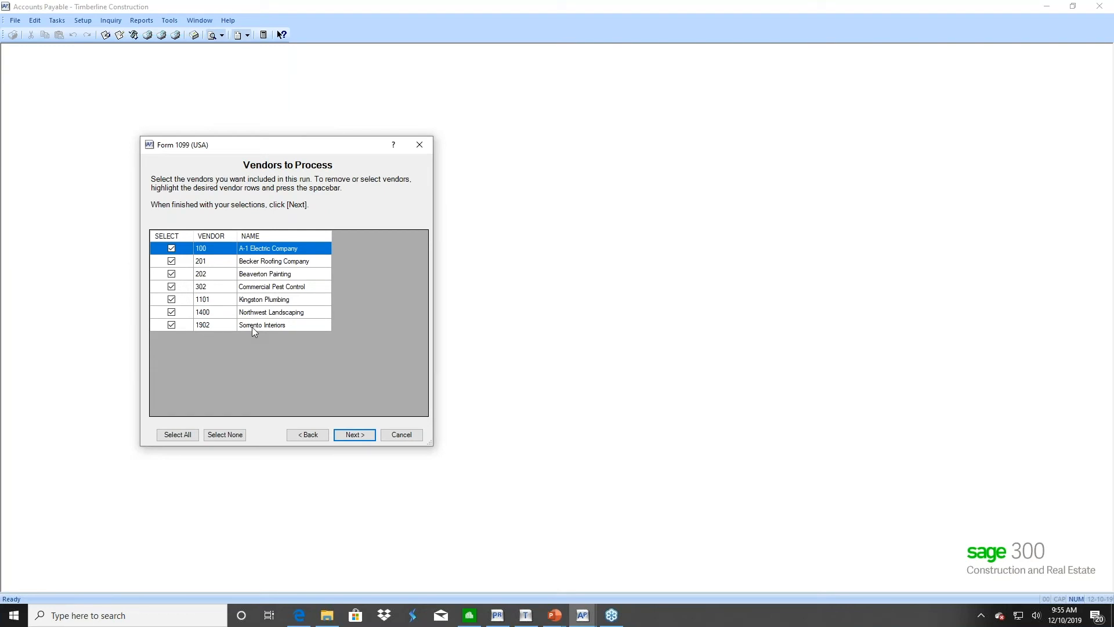
{"action": "left_click", "coordinate": [307, 435]}
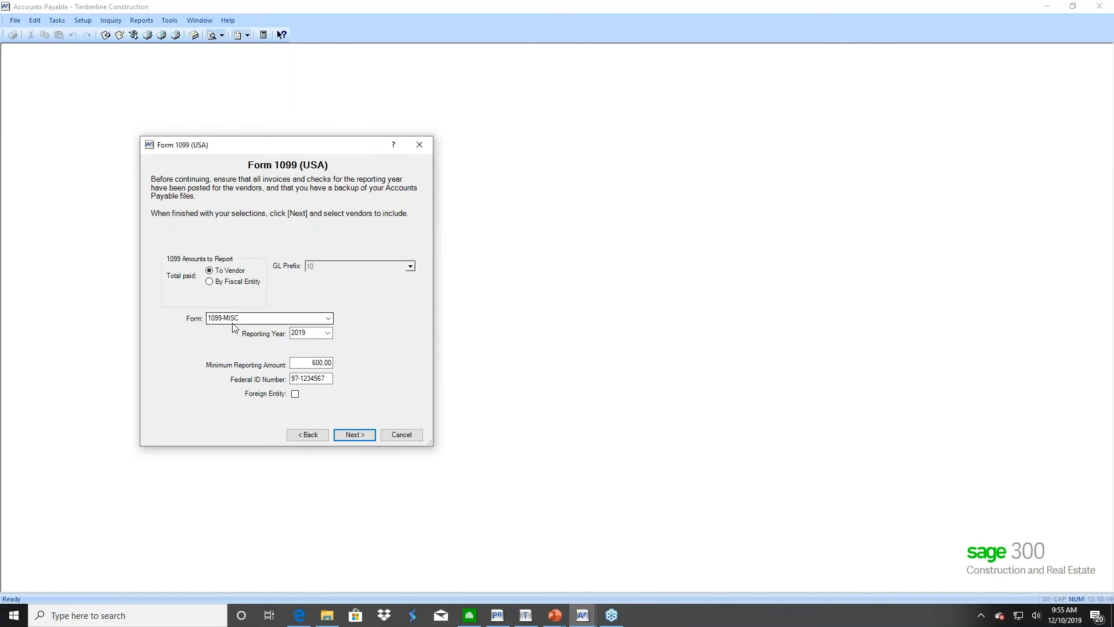
{"action": "left_click", "coordinate": [328, 318]}
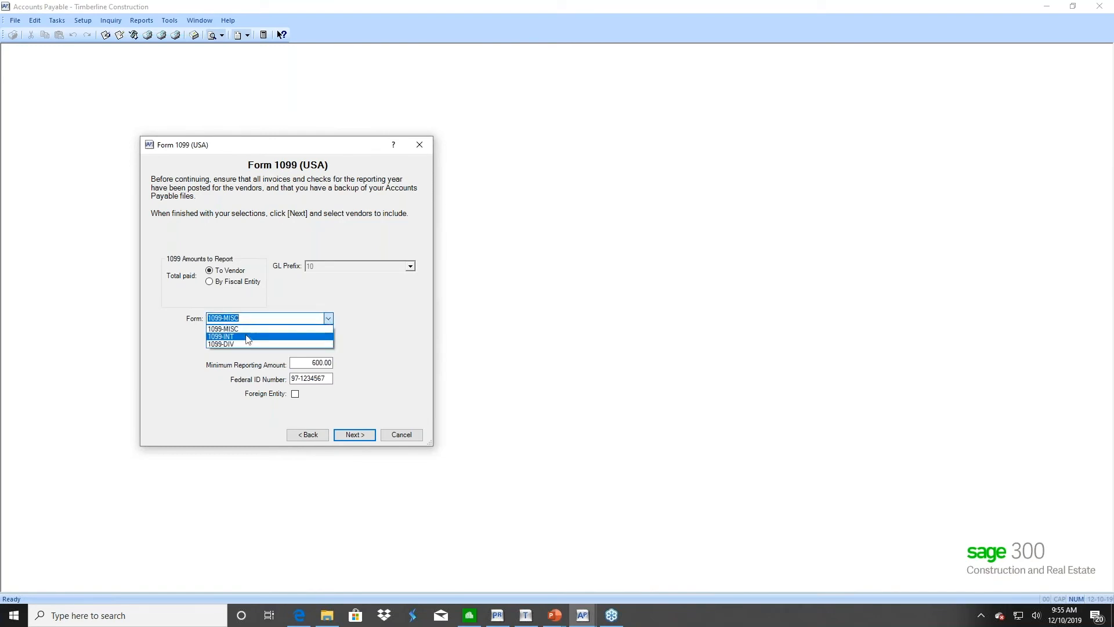
{"action": "left_click", "coordinate": [242, 343]}
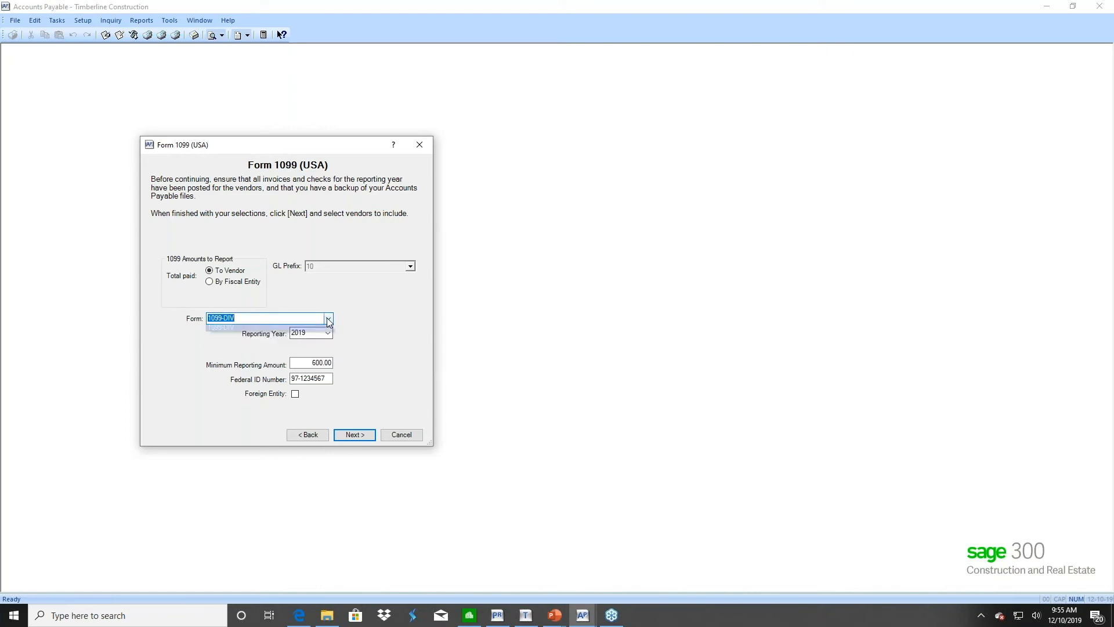
{"action": "left_click", "coordinate": [328, 318]}
{"action": "left_click", "coordinate": [239, 326]}
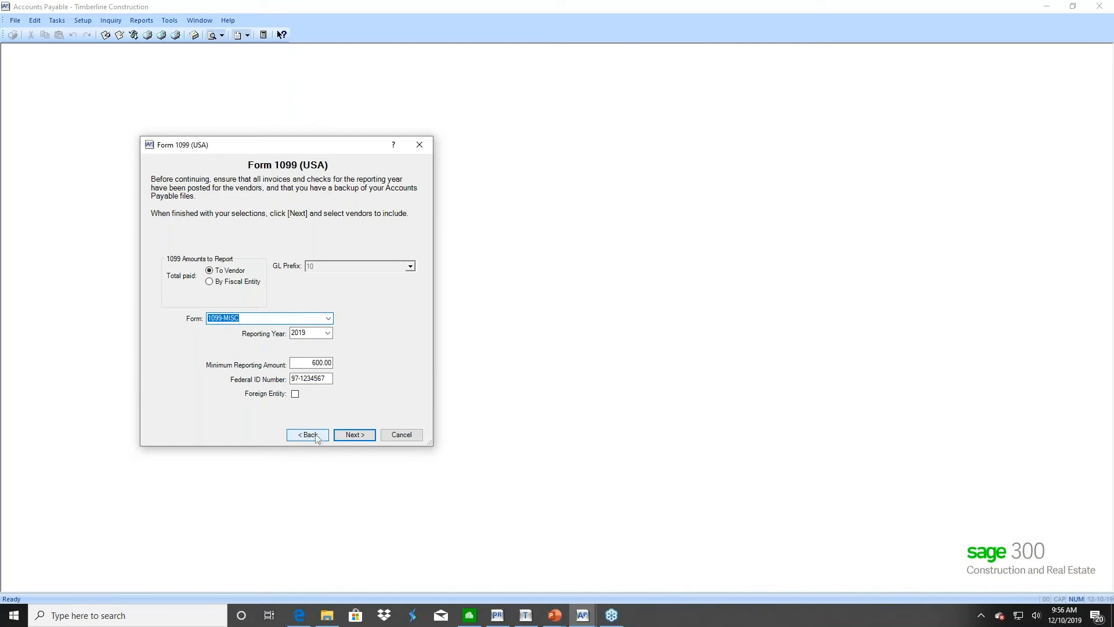
{"action": "left_click", "coordinate": [354, 435]}
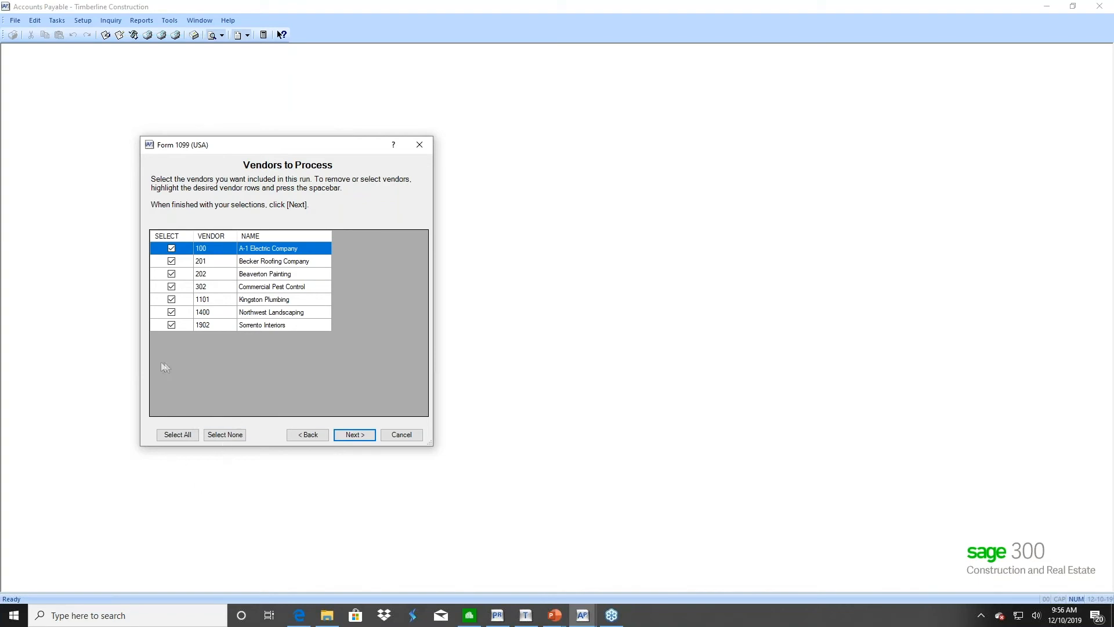
Select only vendor 100, A-1 Electric Company, and generate its 1099 forms through Aatrix
{"action": "left_click", "coordinate": [226, 434]}
{"action": "left_click", "coordinate": [171, 249]}
{"action": "left_click", "coordinate": [355, 436]}
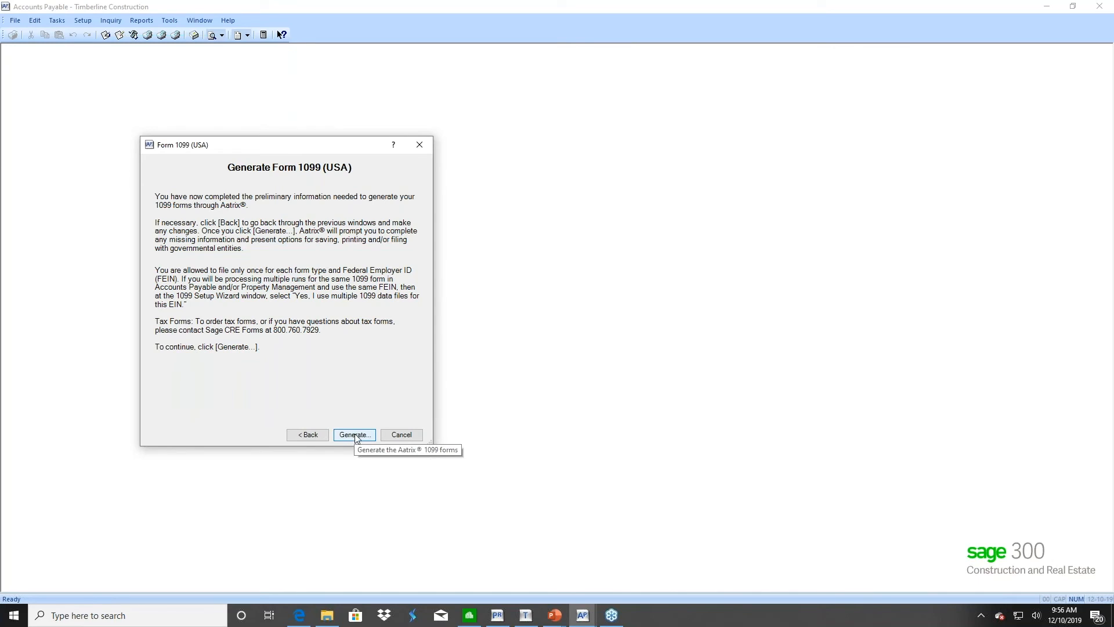
{"action": "left_click", "coordinate": [356, 435]}
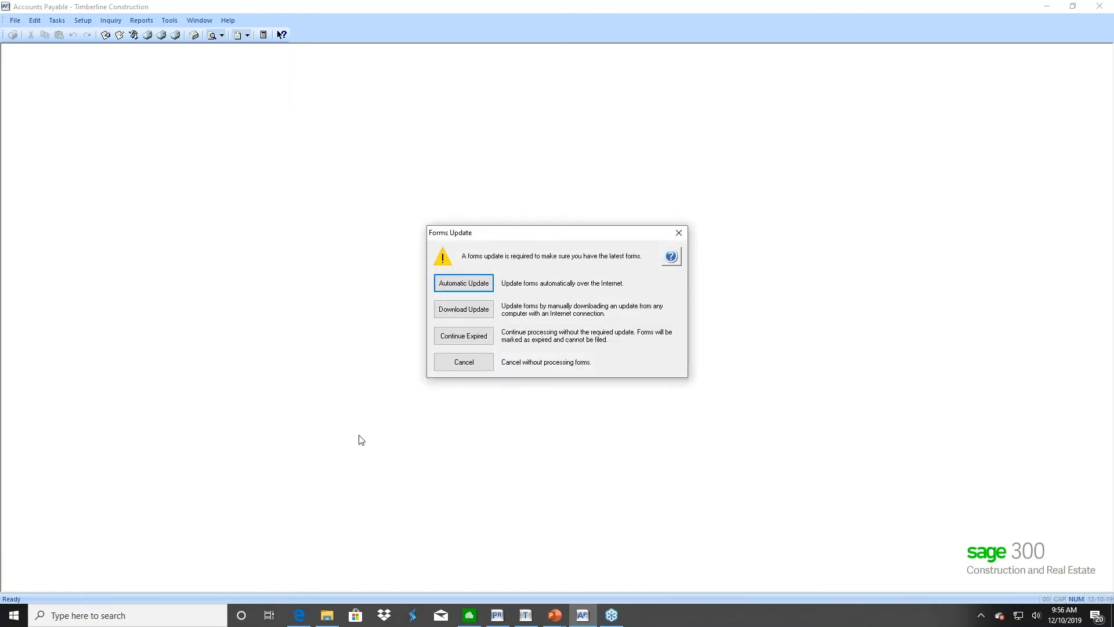
Run the automatic update and download the pending program files and Kentucky forms
{"action": "left_click", "coordinate": [464, 284]}
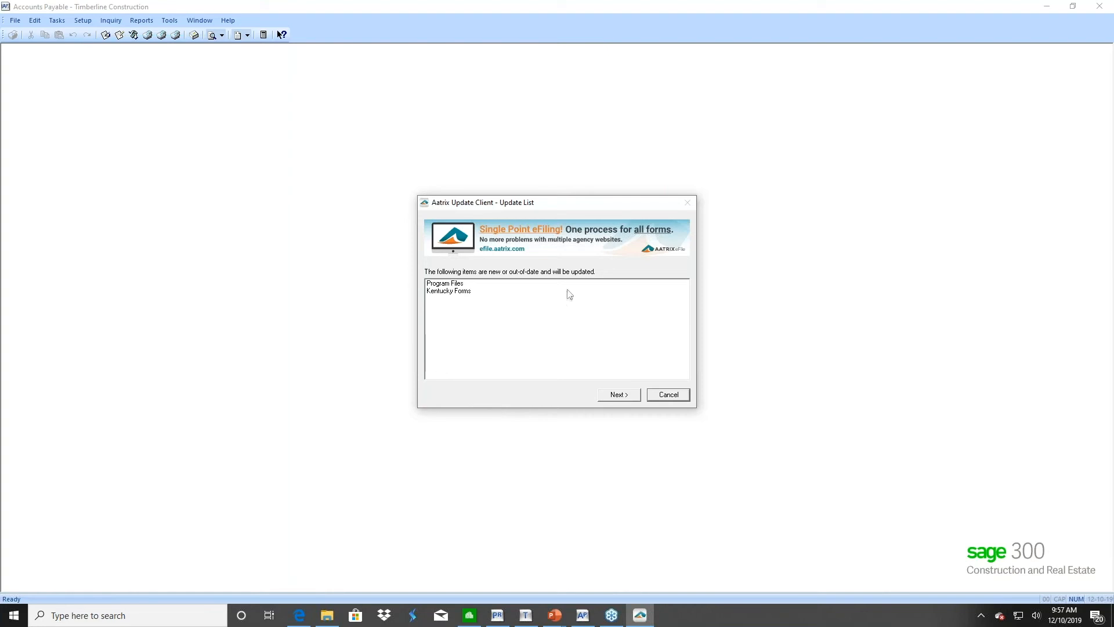
{"action": "left_click", "coordinate": [616, 397]}
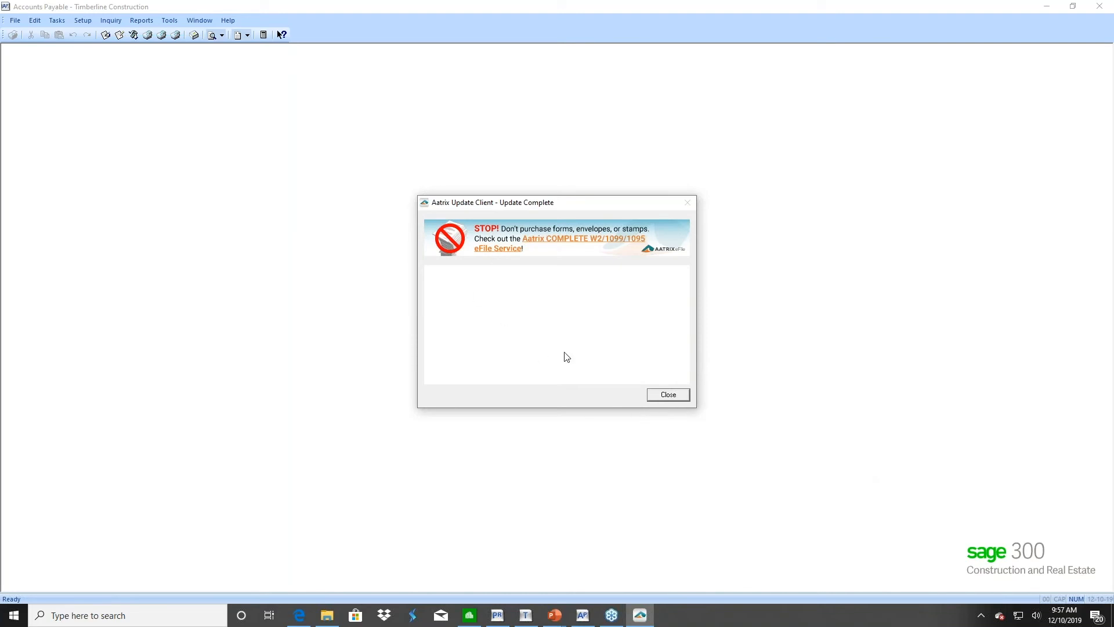
Close the finished update, confirm the payer TIN, and declare a single 1099 data file for this EIN
{"action": "left_click", "coordinate": [667, 397]}
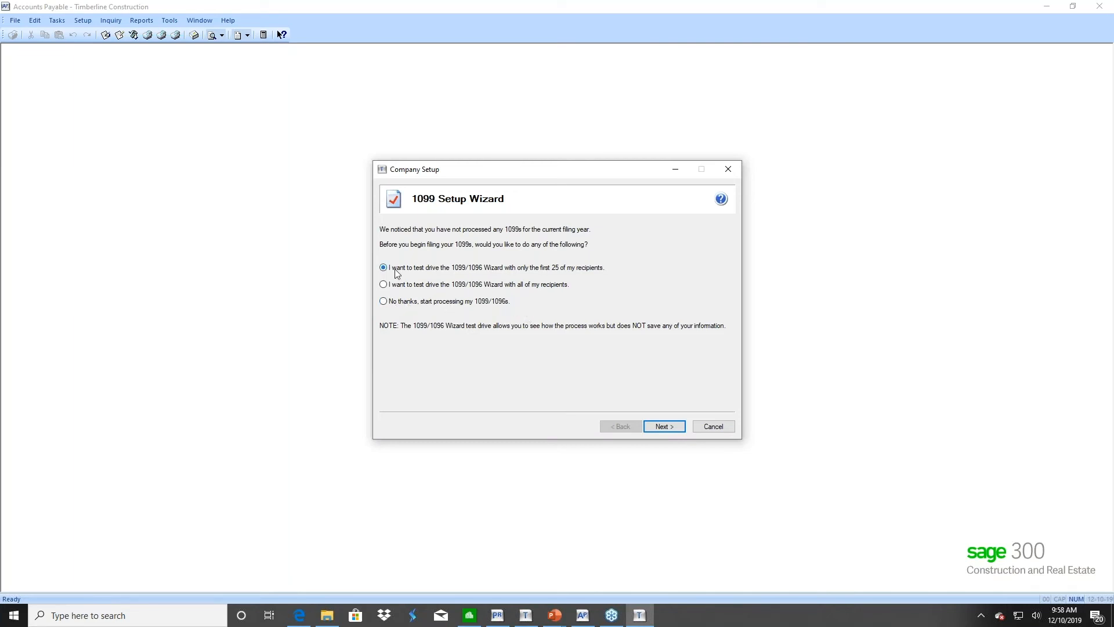
{"action": "left_click", "coordinate": [663, 427]}
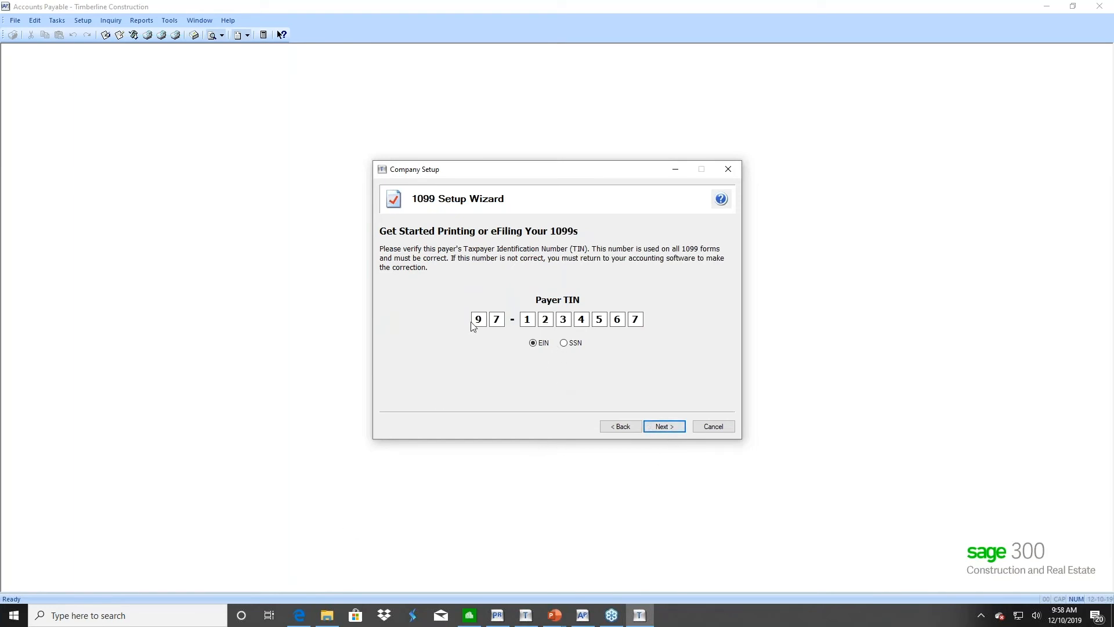
{"action": "left_click", "coordinate": [663, 427]}
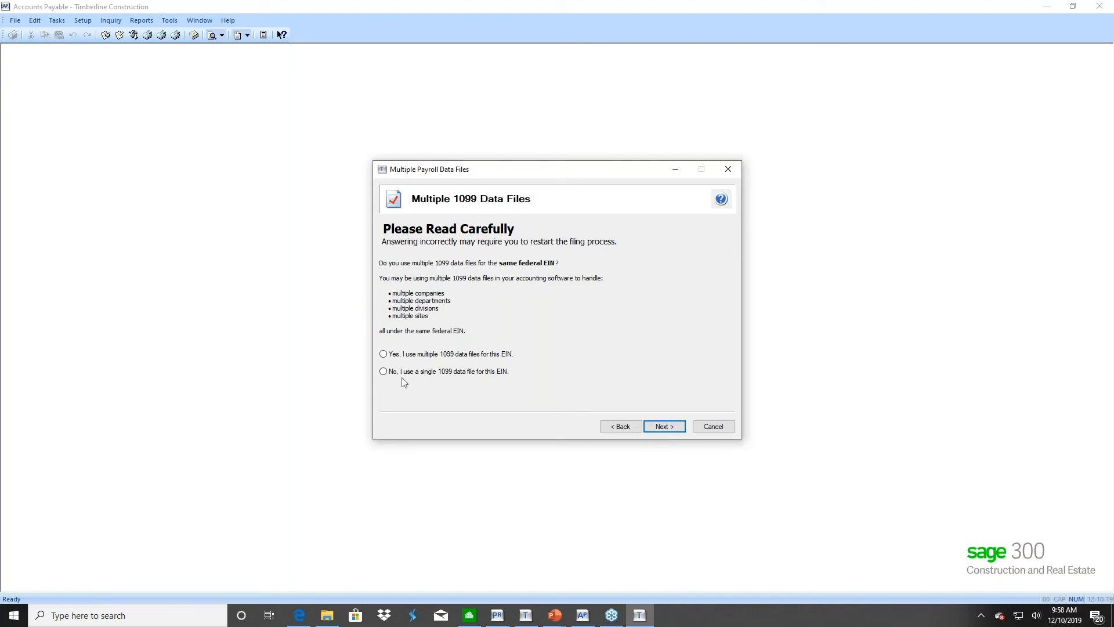
{"action": "left_click", "coordinate": [383, 371]}
{"action": "left_click", "coordinate": [663, 426]}
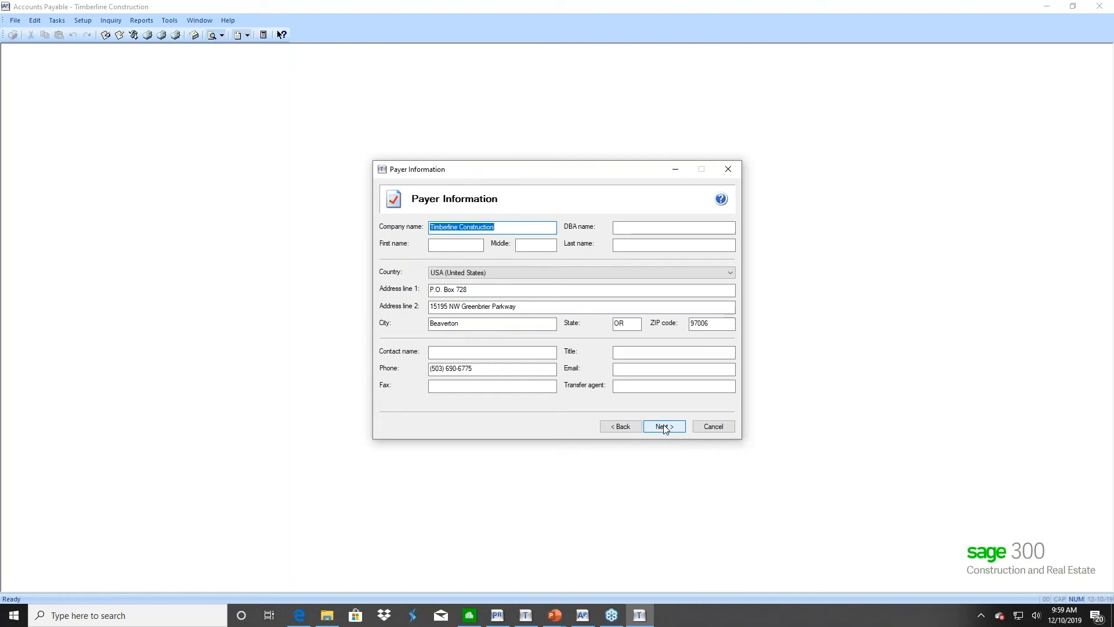
{"action": "left_click", "coordinate": [664, 428]}
Accept the payer details, own-company filing, no state/local tax items, and no electronic-only recipients
{"action": "left_click", "coordinate": [664, 428]}
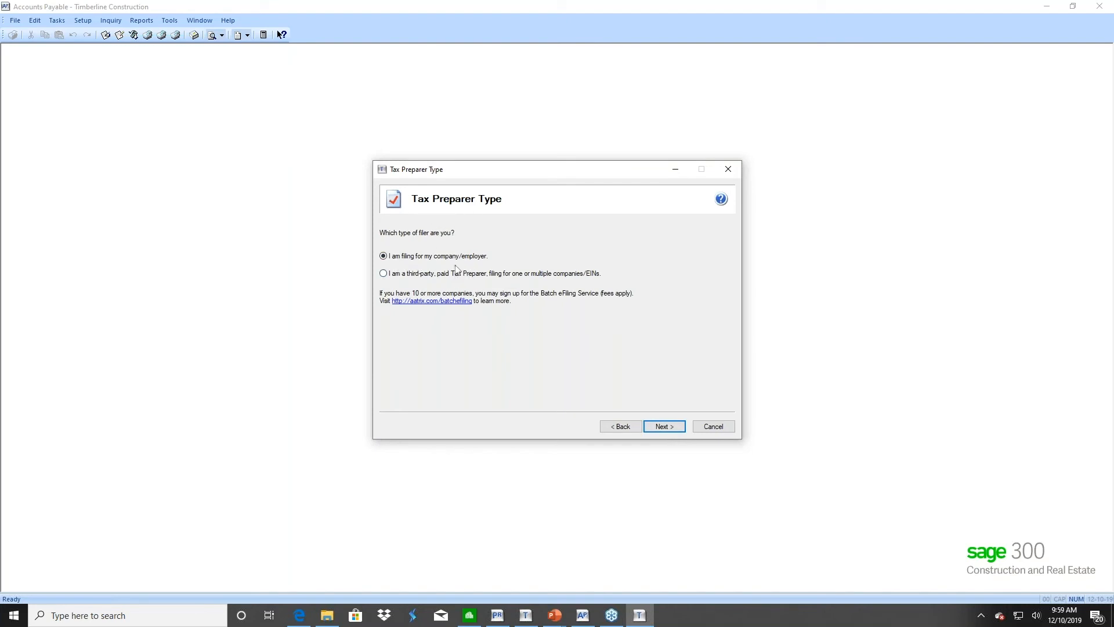
{"action": "left_click", "coordinate": [669, 429]}
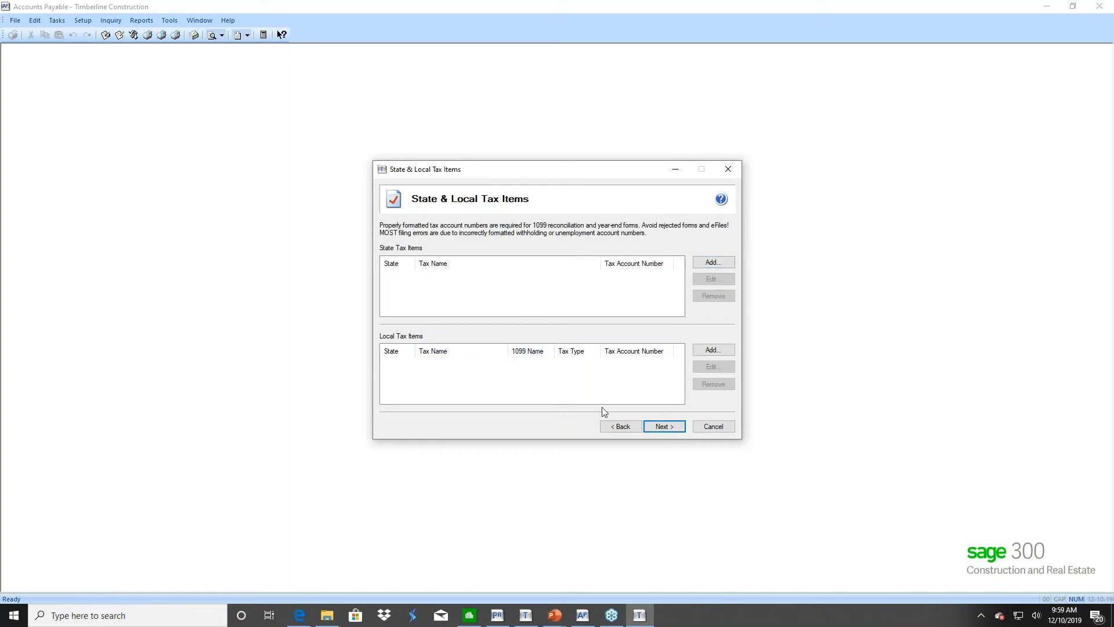
{"action": "left_click", "coordinate": [664, 427]}
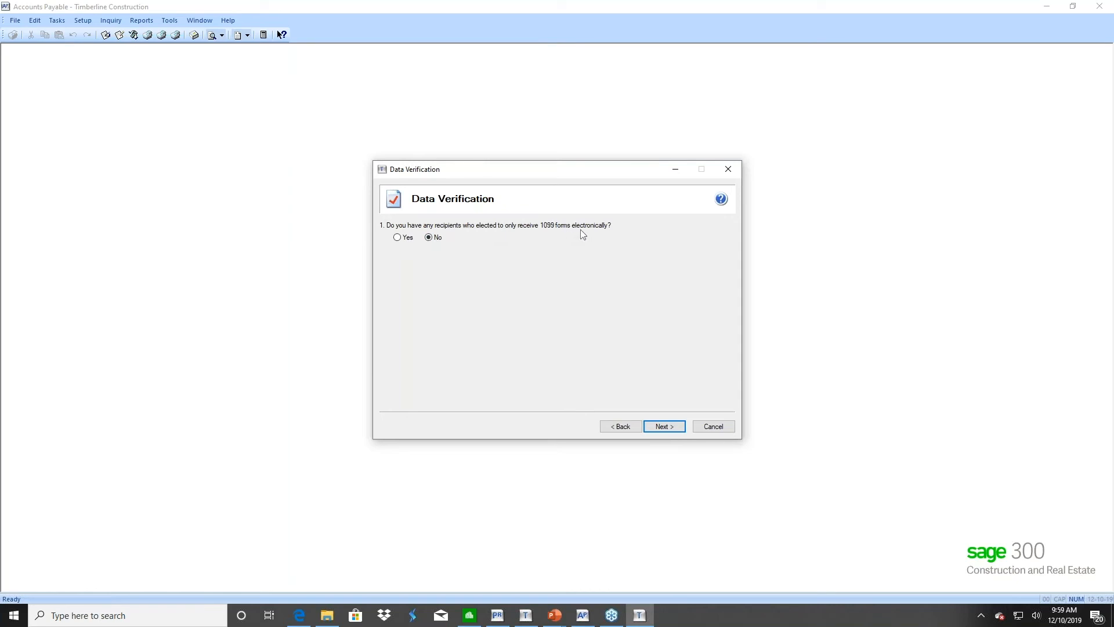
{"action": "left_click", "coordinate": [663, 429]}
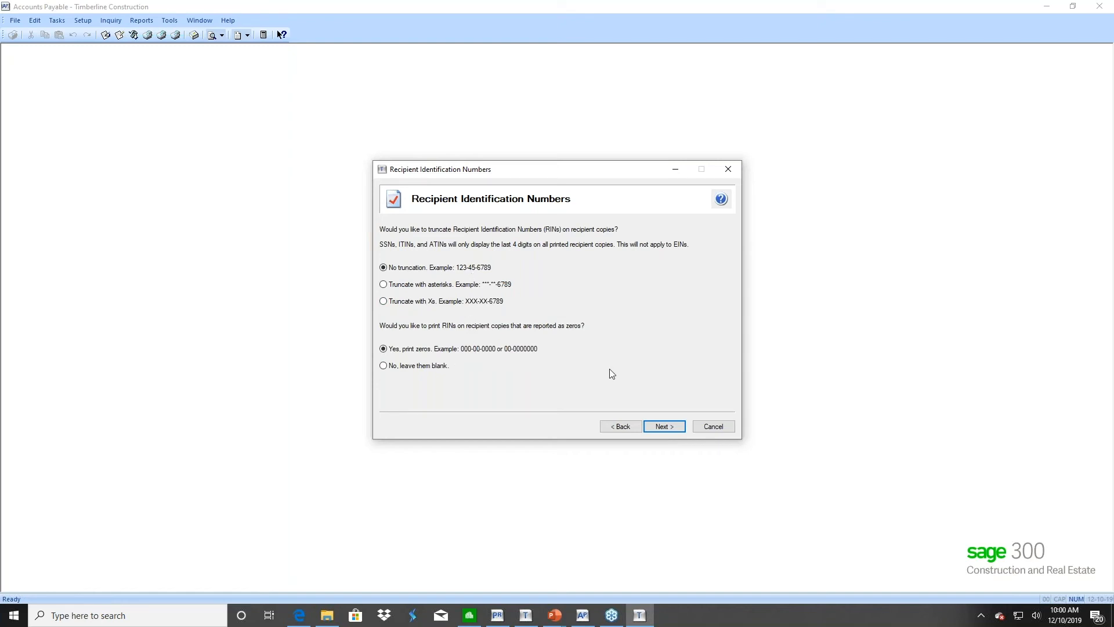
Finish setup with recipient IDs untruncated and zeros printed
{"action": "left_click", "coordinate": [662, 427]}
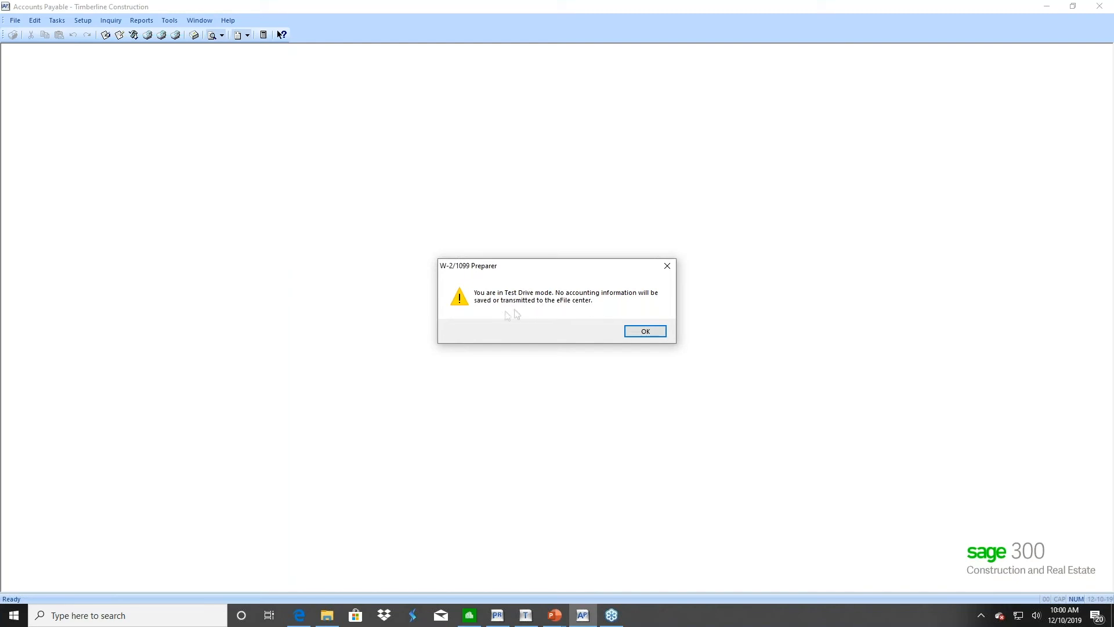
Acknowledge the Test Drive mode warning to reach the A-1 Electric Company recipient
{"action": "left_click", "coordinate": [646, 332]}
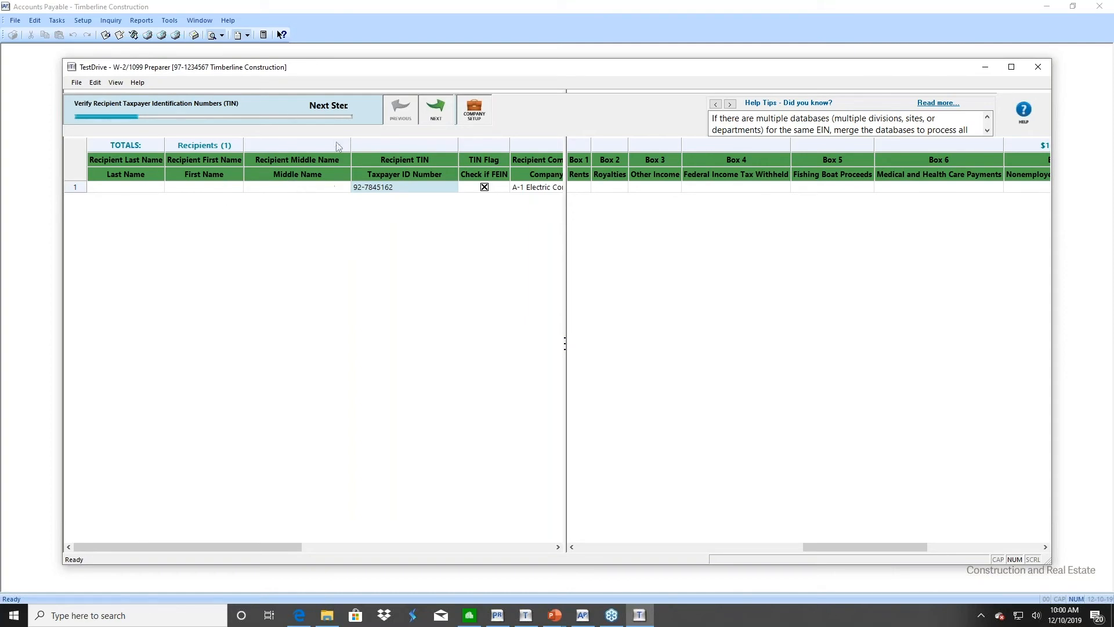
Advance through the FEIN, name/address, income box, filing state, and state income checks
{"action": "left_click", "coordinate": [435, 111]}
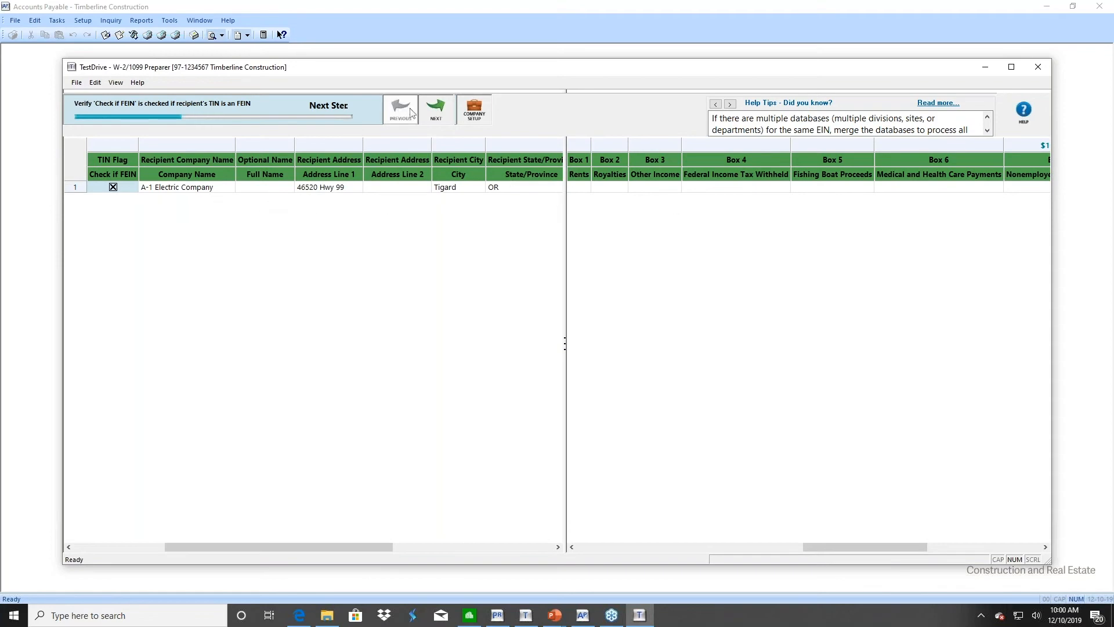
{"action": "left_click", "coordinate": [436, 110]}
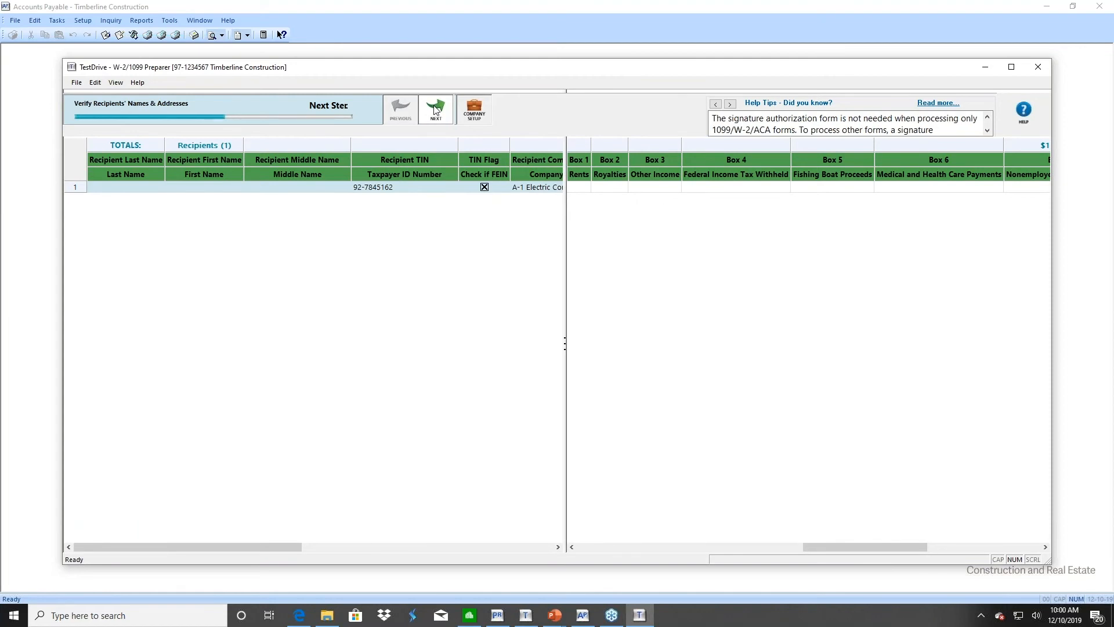
{"action": "left_click", "coordinate": [437, 111]}
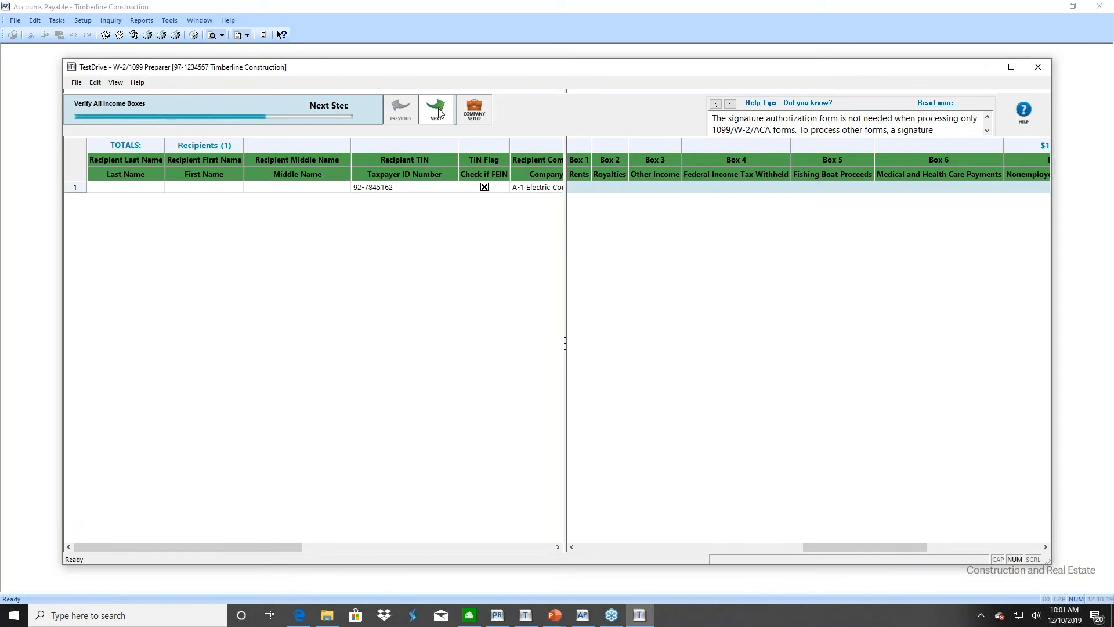
{"action": "left_click", "coordinate": [438, 112]}
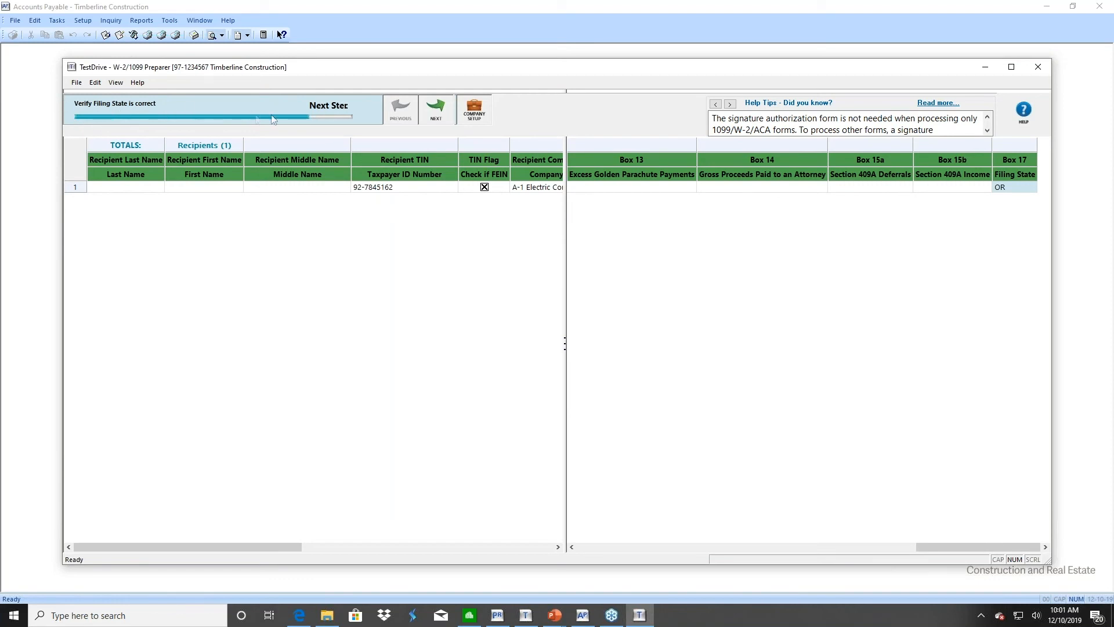
{"action": "left_click", "coordinate": [439, 112]}
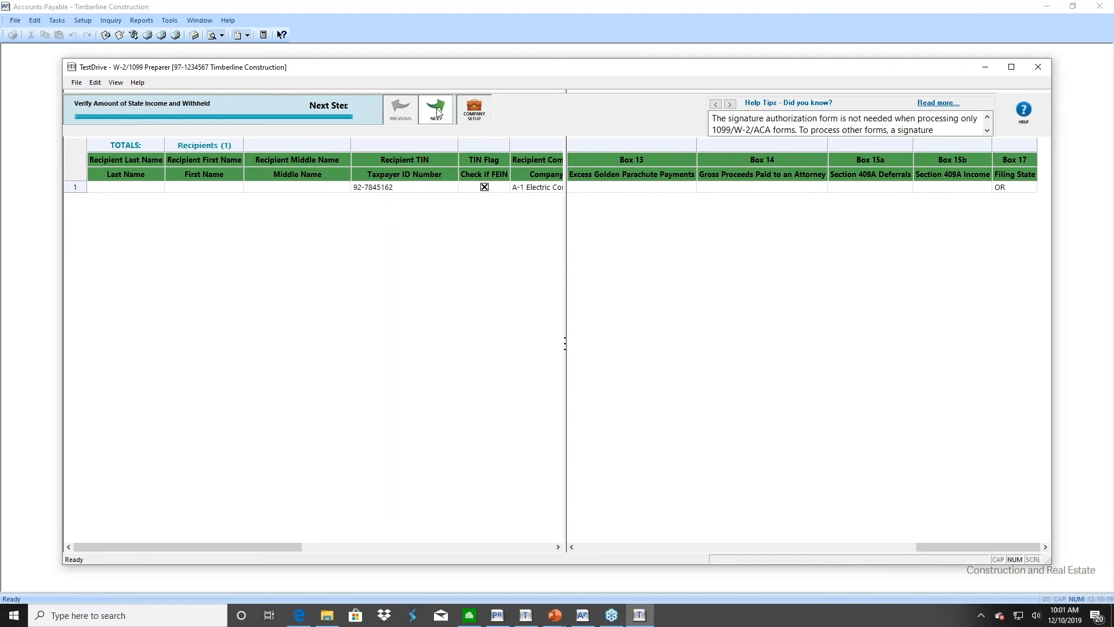
{"action": "left_click", "coordinate": [438, 111]}
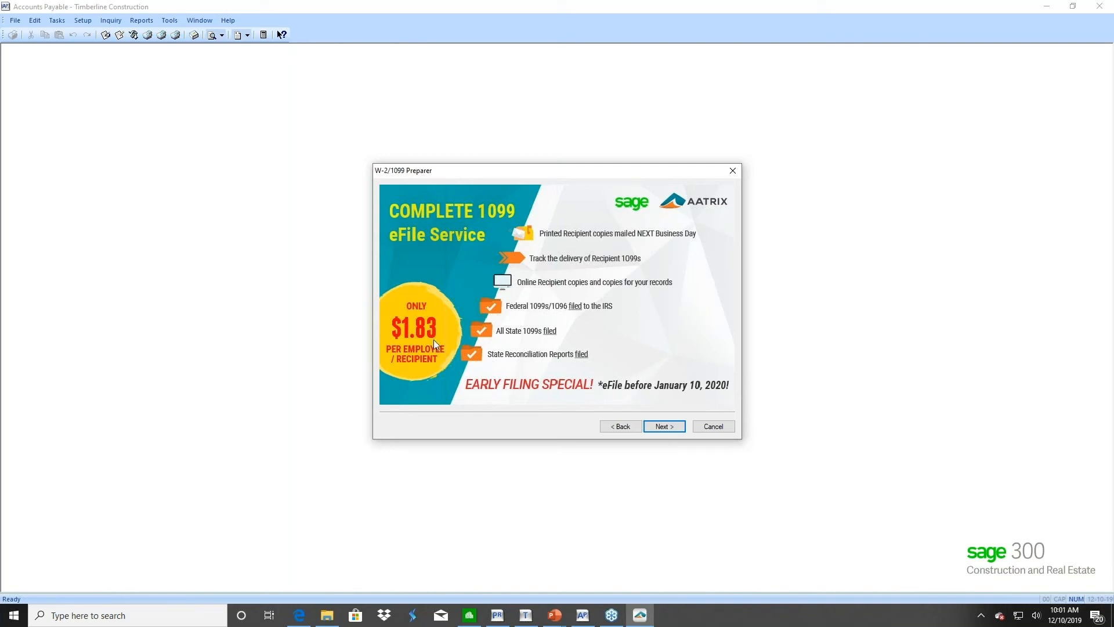
Under Other Options, print recipient 1099 copies only, without federal or state e-filing
{"action": "left_click", "coordinate": [669, 429]}
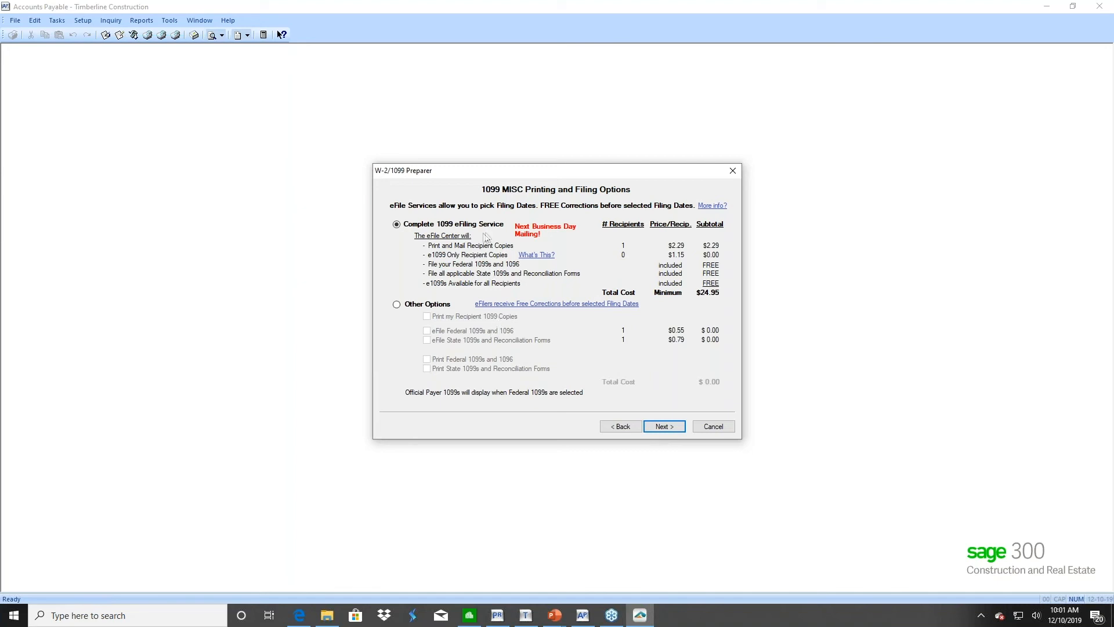
{"action": "left_click", "coordinate": [396, 306]}
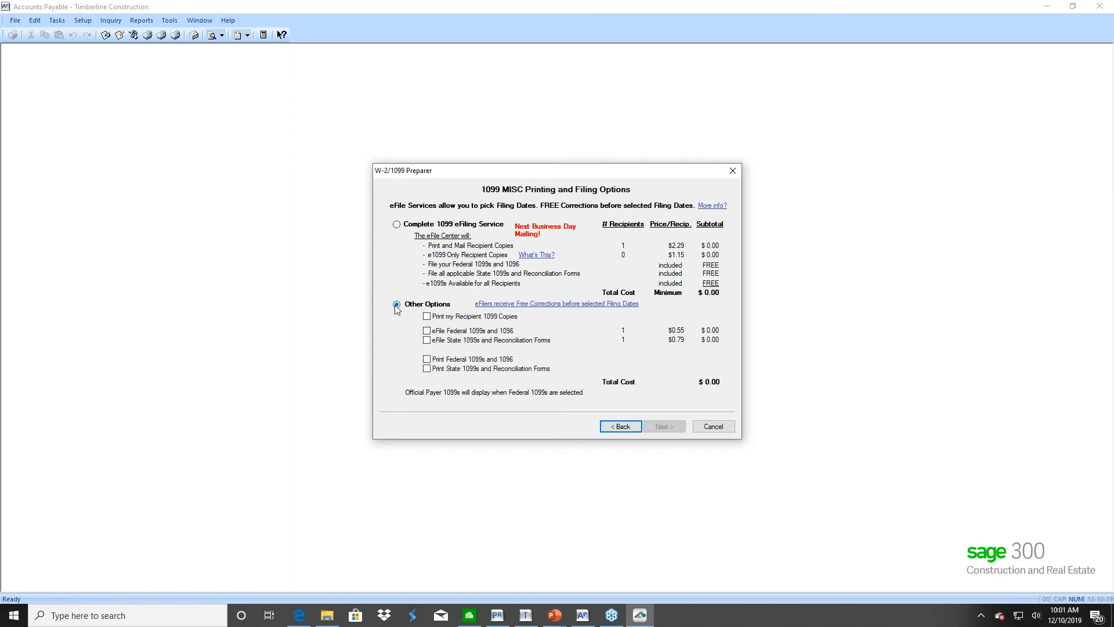
{"action": "left_click", "coordinate": [427, 316]}
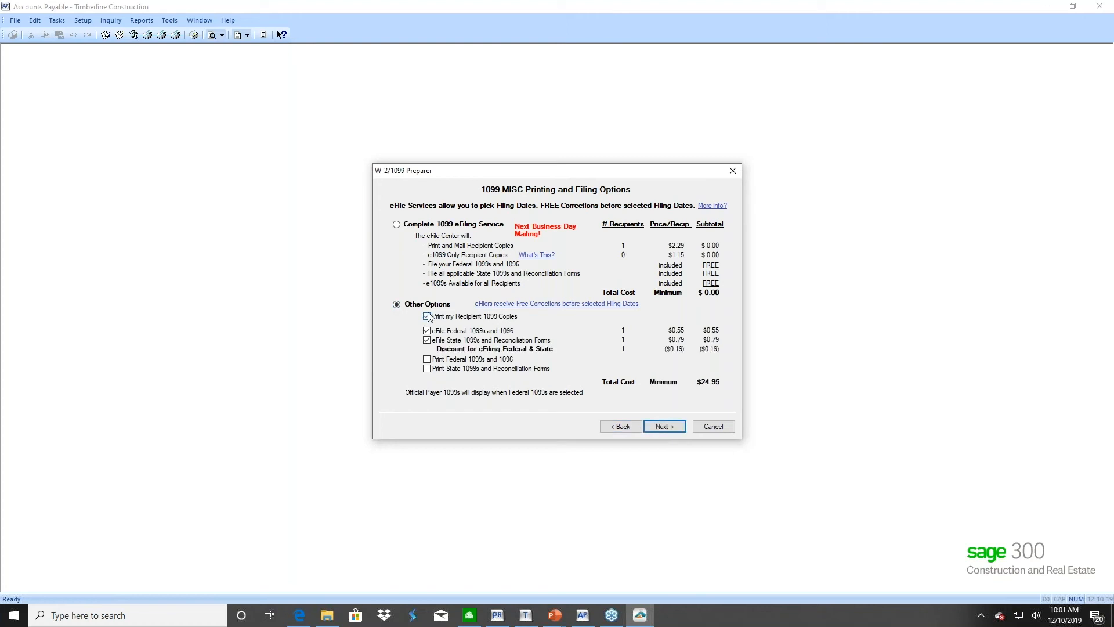
{"action": "left_click", "coordinate": [427, 331]}
{"action": "left_click", "coordinate": [427, 341]}
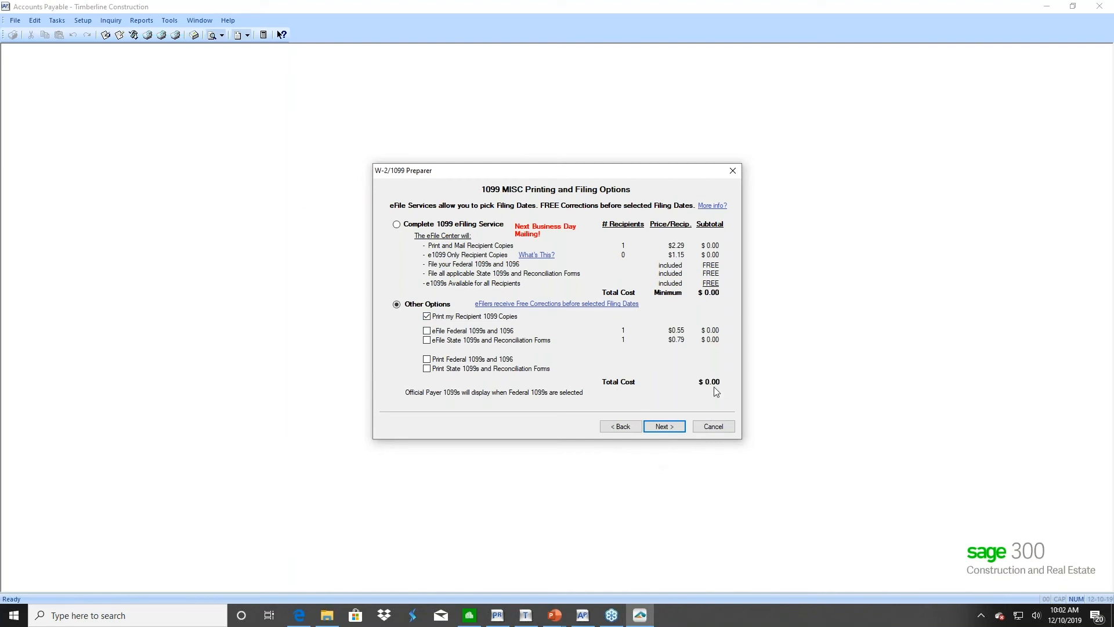
Finish the remaining wizard pages without the complete 1099 eFile service to generate A-1 Electric's 1099-MISC forms
{"action": "left_click", "coordinate": [665, 427]}
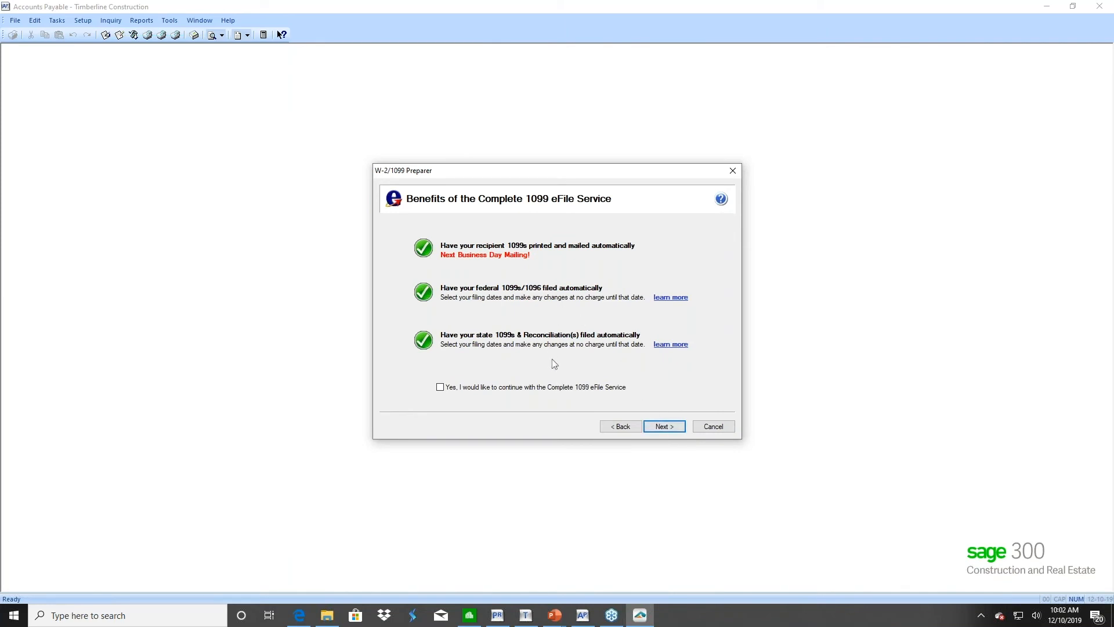
{"action": "left_click", "coordinate": [663, 427]}
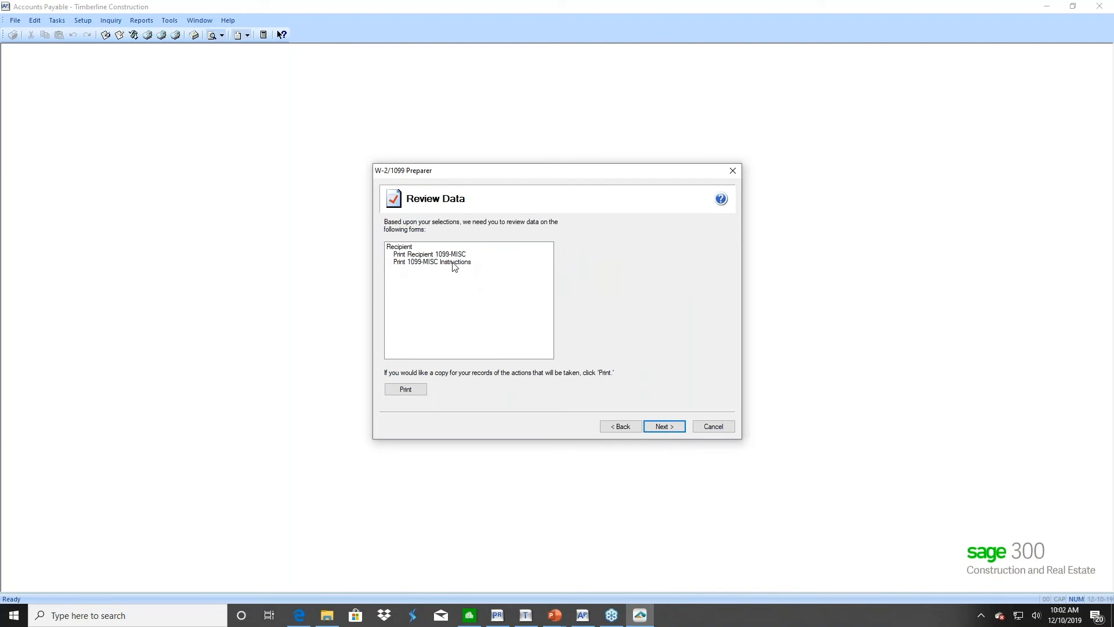
{"action": "left_click", "coordinate": [669, 428]}
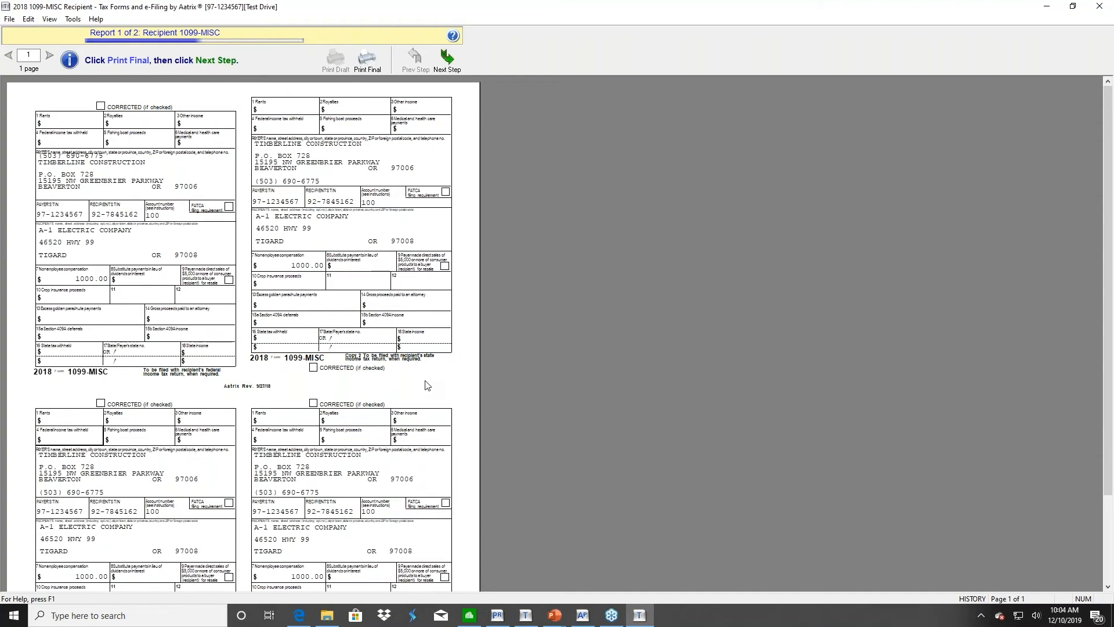
Review A-1 Electric's $1000.00 1099-MISC recipient copies, then bring up the Aatrix AP and PR Forms PDF
{"action": "left_click", "coordinate": [308, 616]}
Read page 18 of the Aatrix PDF guide on verification and filing options, then return to Sage 300
{"action": "left_click", "coordinate": [15, 52]}
{"action": "type", "text": "1"}
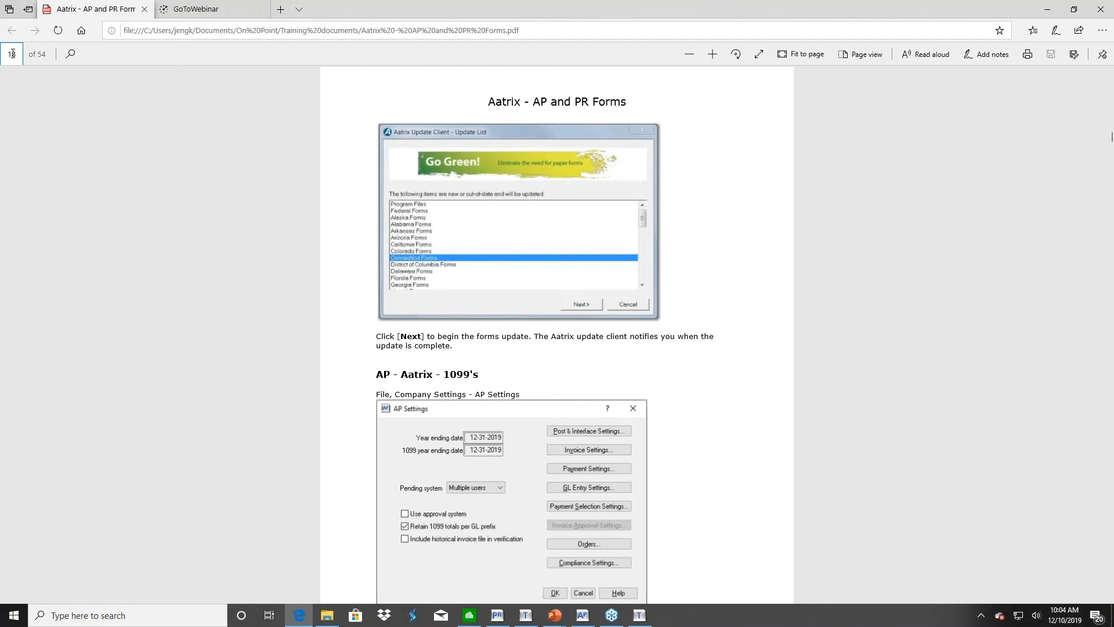
{"action": "type", "text": "8"}
{"action": "key", "text": "Return"}
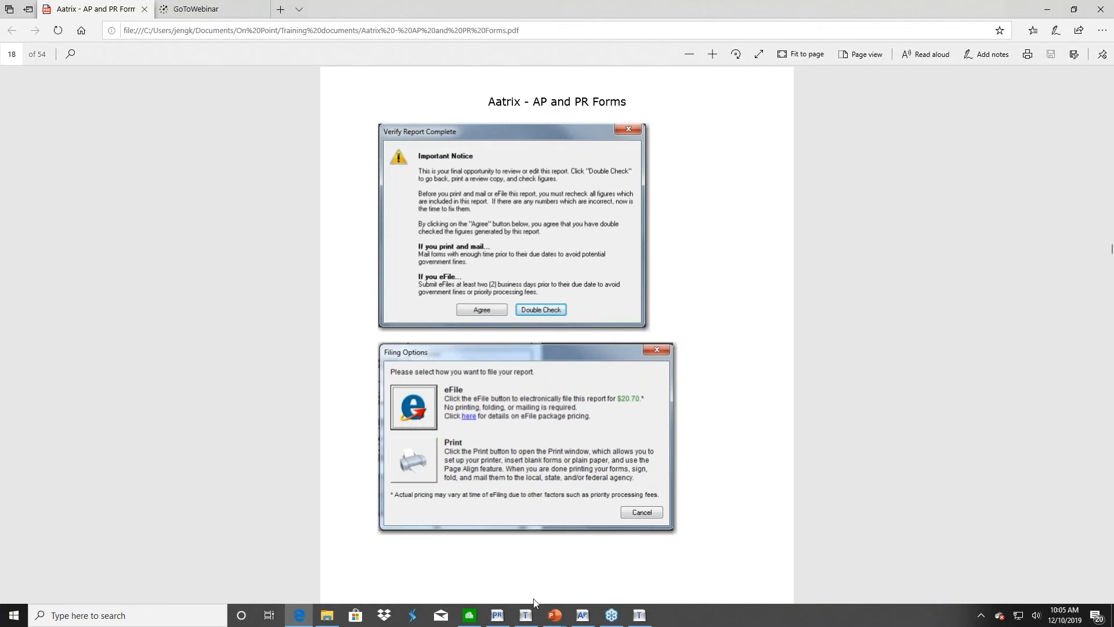
{"action": "left_click", "coordinate": [585, 616]}
Close the 1099-MISC preview, confirm cancelling the reports, and close the W-2/1099 Preparer window
{"action": "left_click", "coordinate": [640, 615]}
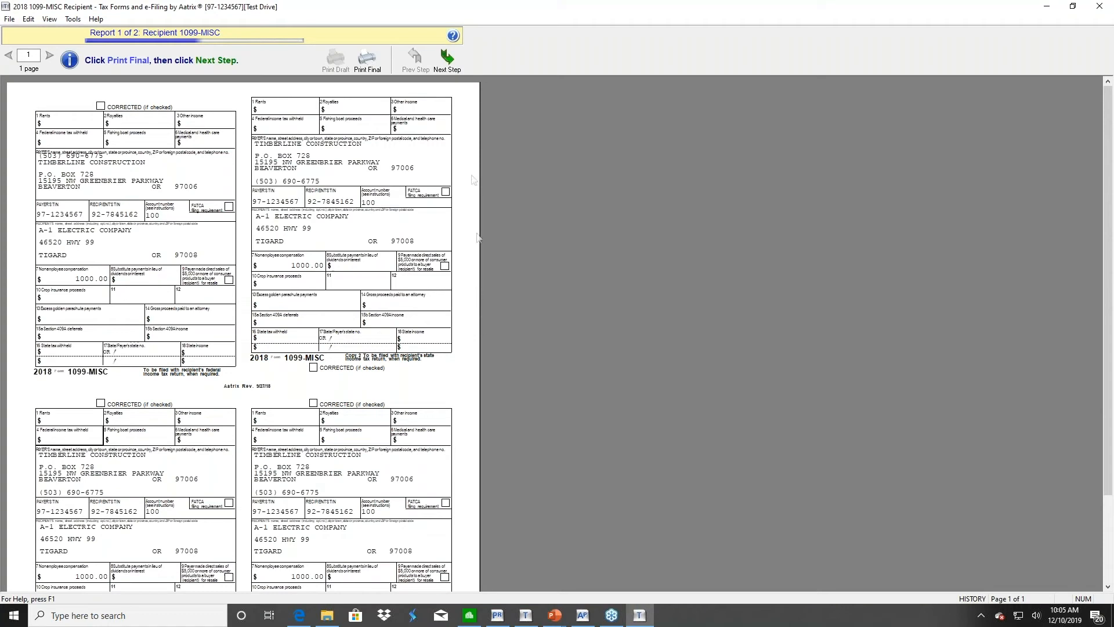
{"action": "left_click", "coordinate": [1099, 6]}
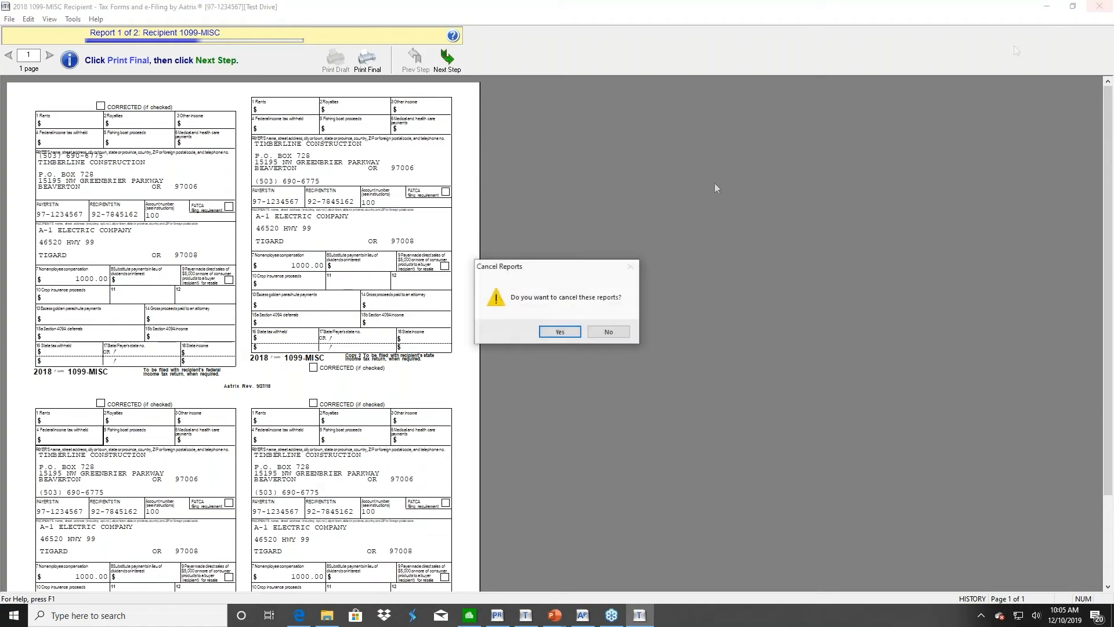
{"action": "left_click", "coordinate": [558, 334]}
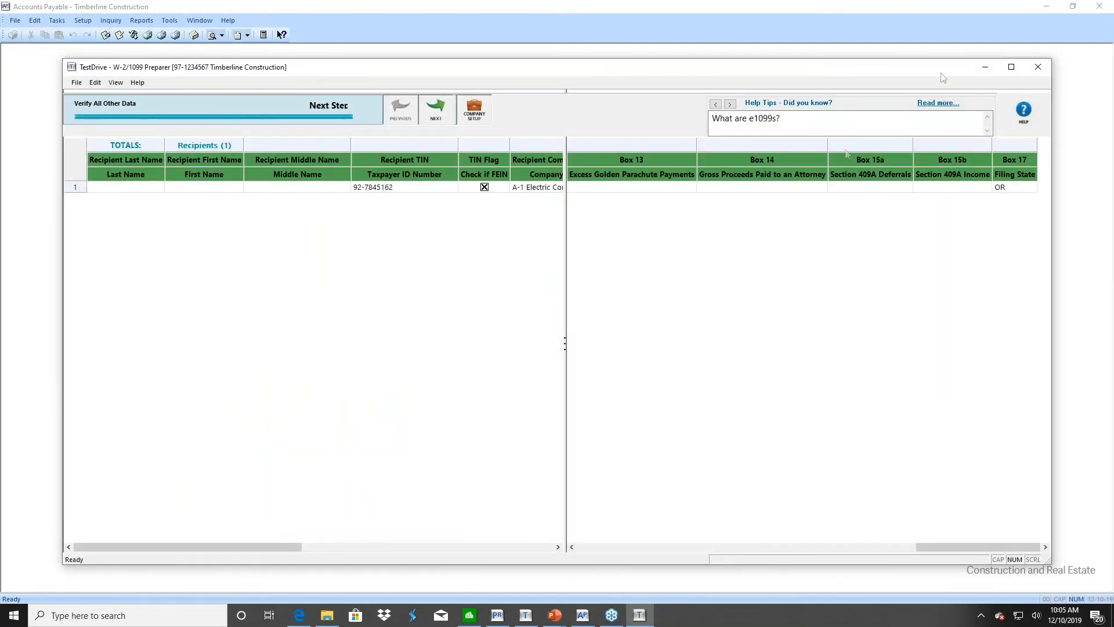
{"action": "left_click", "coordinate": [1038, 67]}
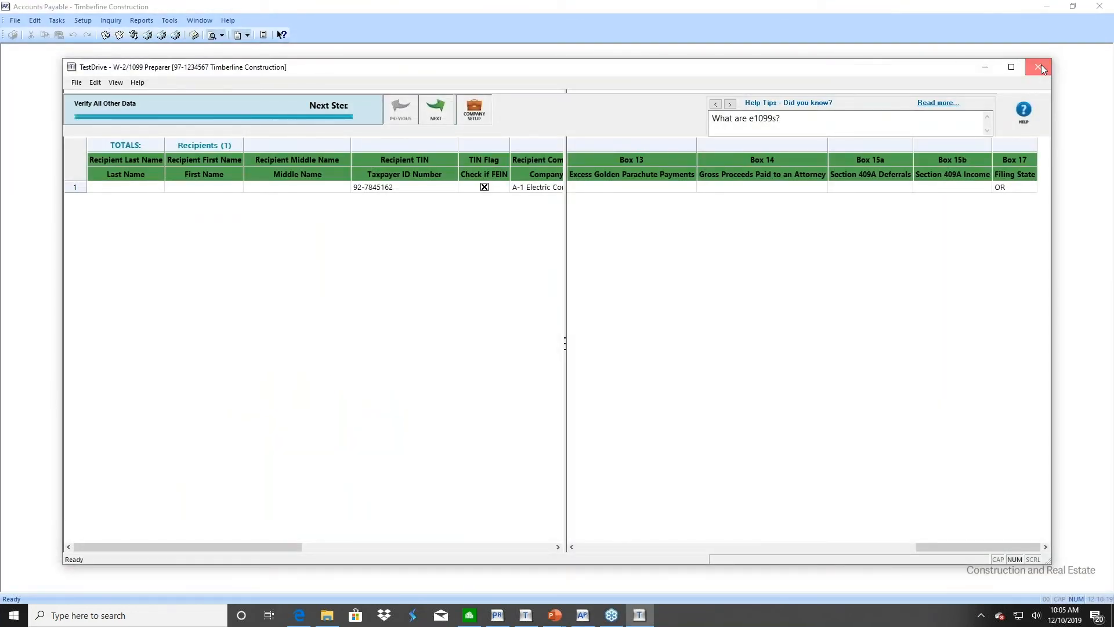
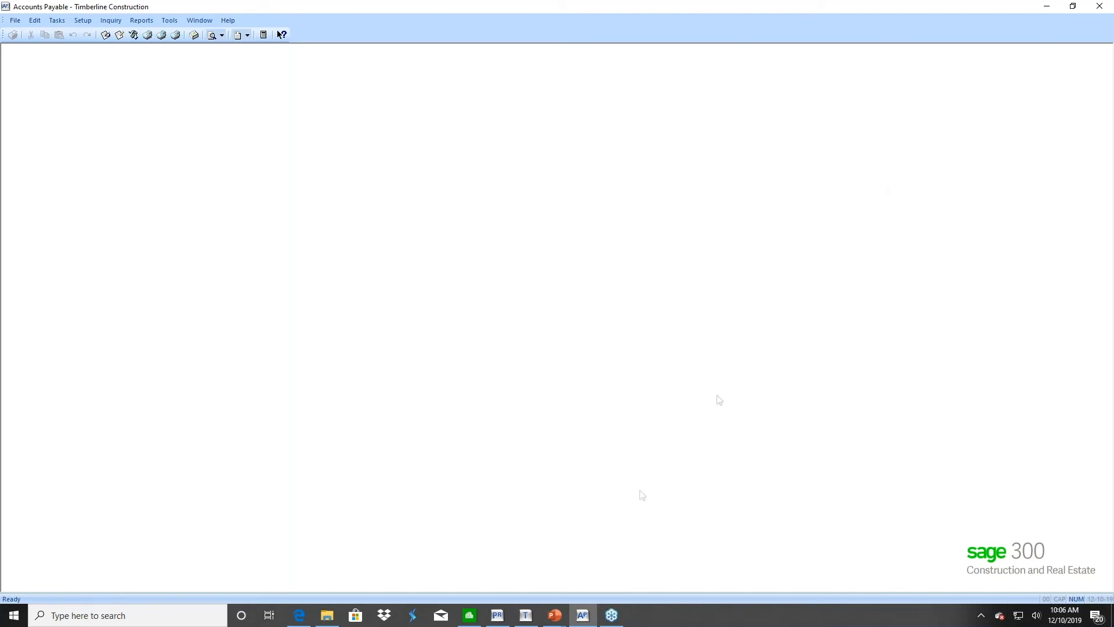
Switch to the Payroll window and open the 2019 Payroll company from Open Company
{"action": "left_click", "coordinate": [498, 615]}
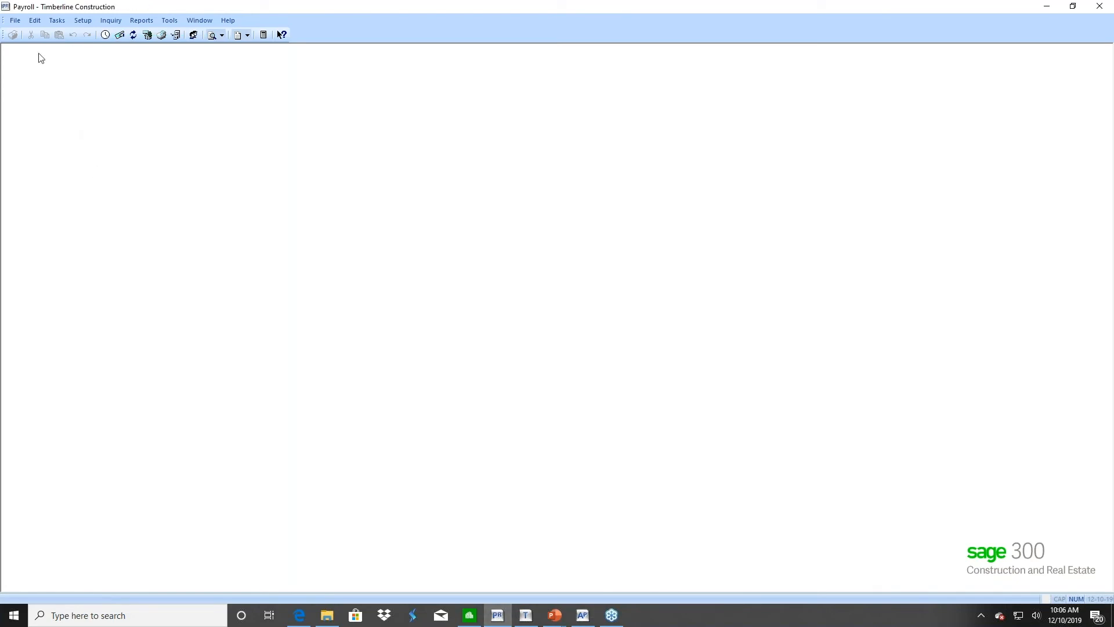
{"action": "left_click", "coordinate": [15, 20]}
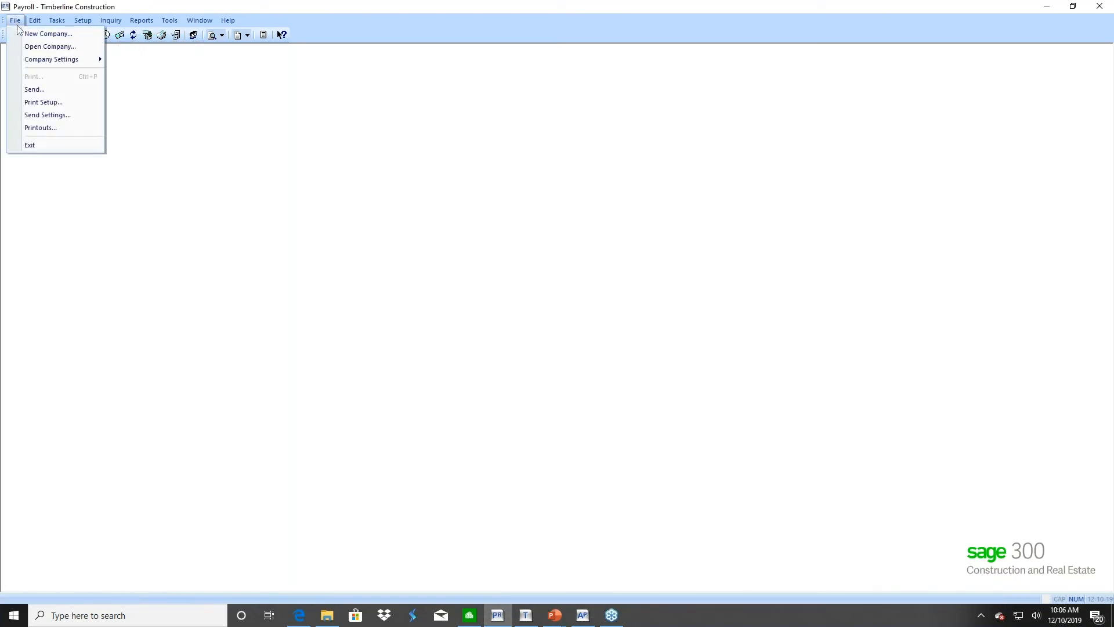
{"action": "left_click", "coordinate": [24, 47]}
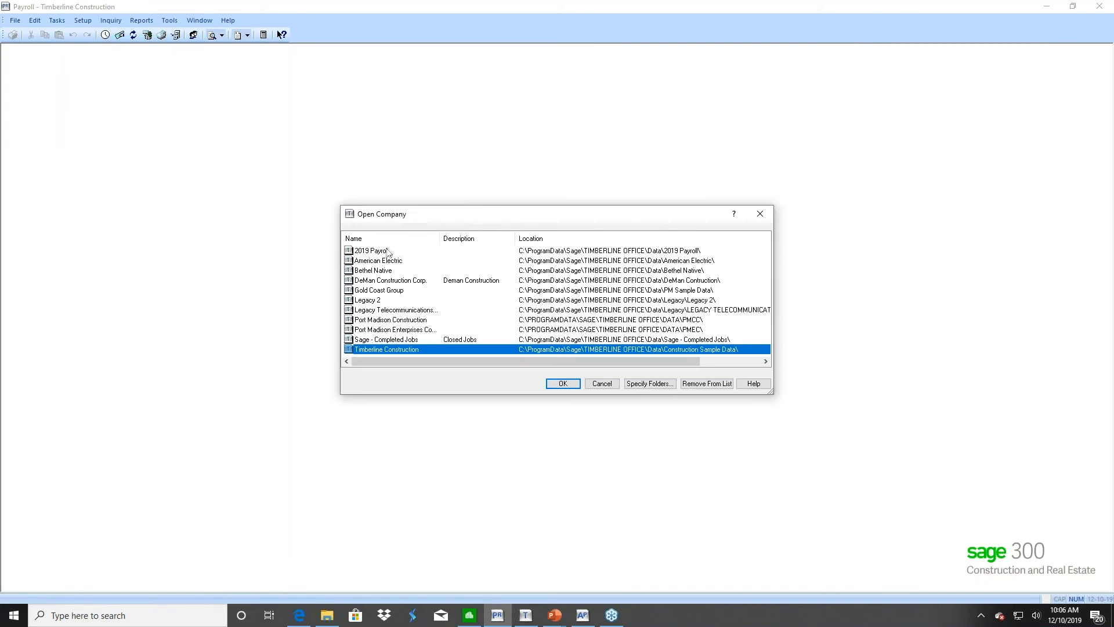
{"action": "left_click", "coordinate": [387, 251]}
{"action": "left_click", "coordinate": [549, 382]}
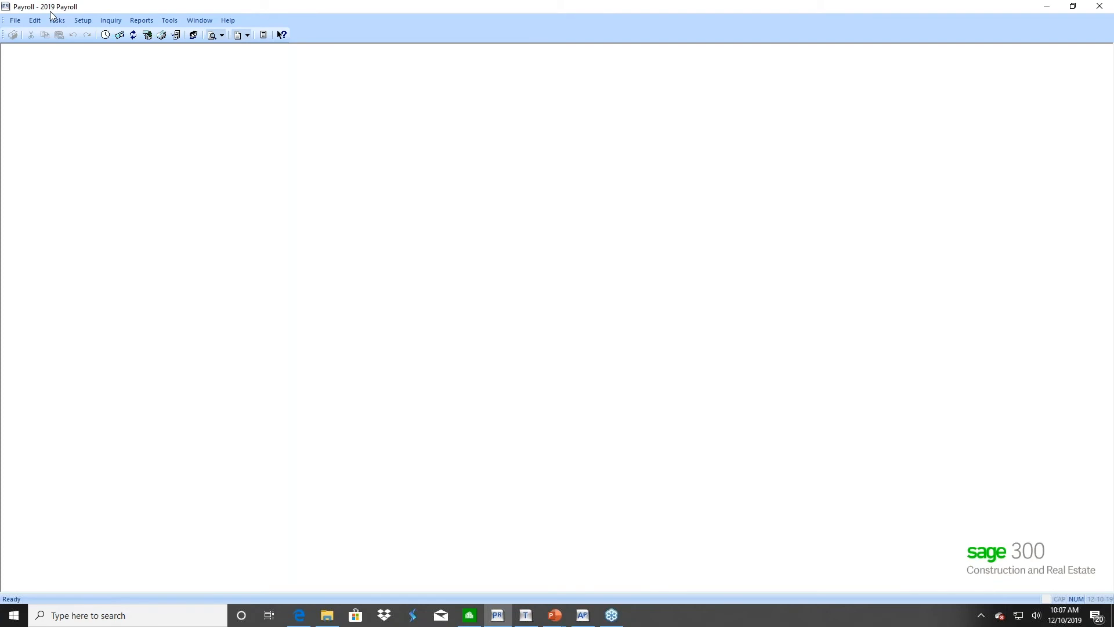
Reopen the company list, highlight Timberline Construction, then cancel without switching companies
{"action": "left_click", "coordinate": [15, 20]}
{"action": "mouse_move", "coordinate": [18, 58]}
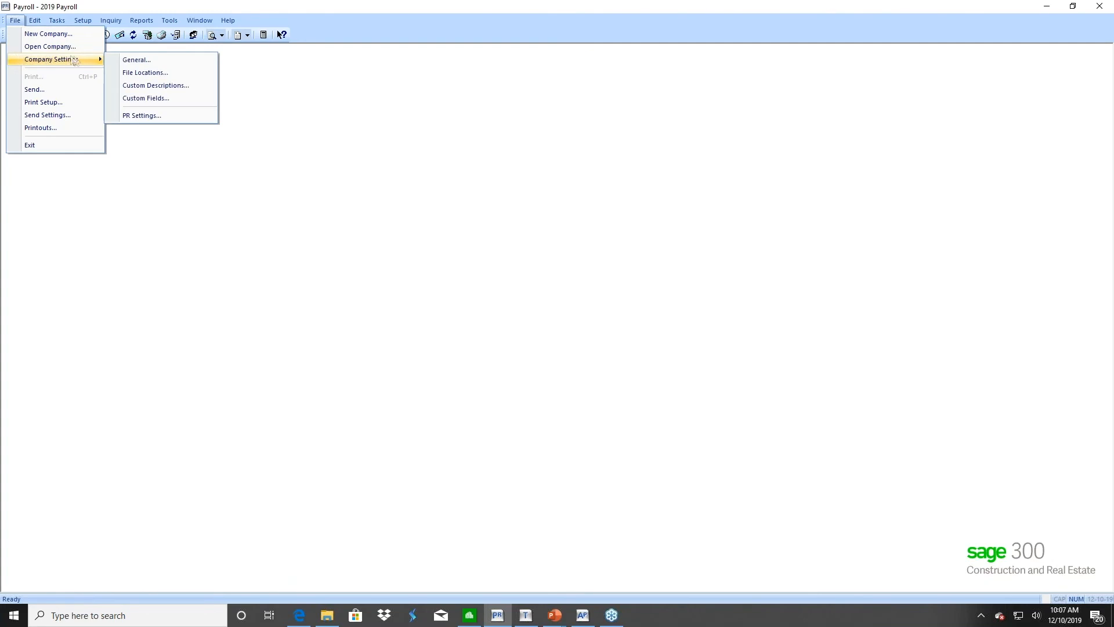
{"action": "left_click", "coordinate": [49, 47]}
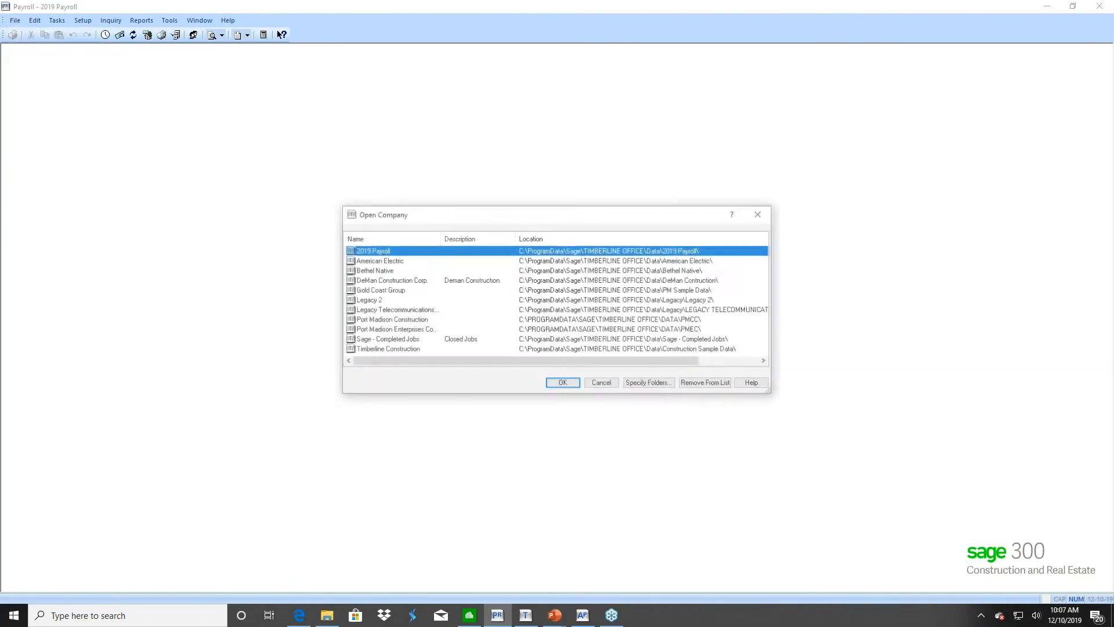
{"action": "left_click", "coordinate": [384, 349]}
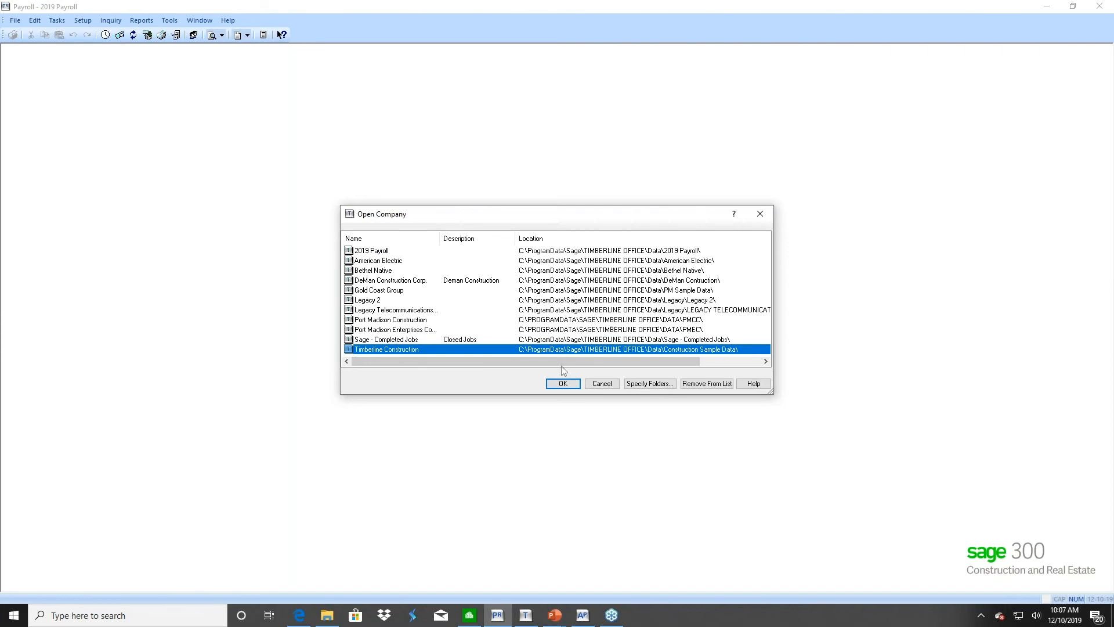
{"action": "left_click", "coordinate": [601, 384]}
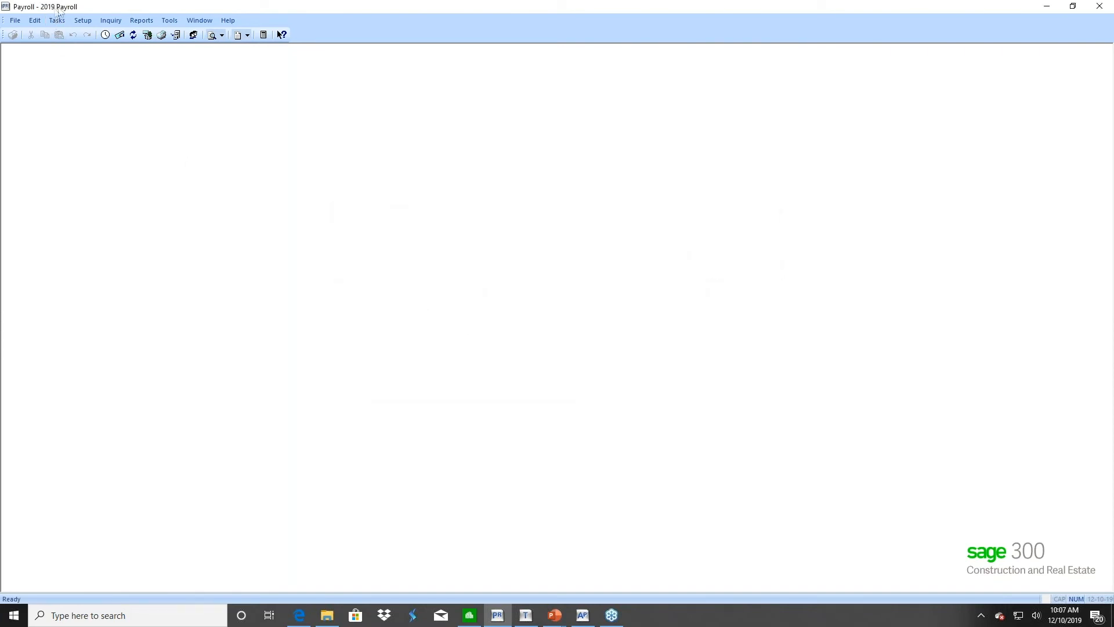
Open the File Locations settings for the 2019 Payroll company
{"action": "left_click", "coordinate": [16, 21]}
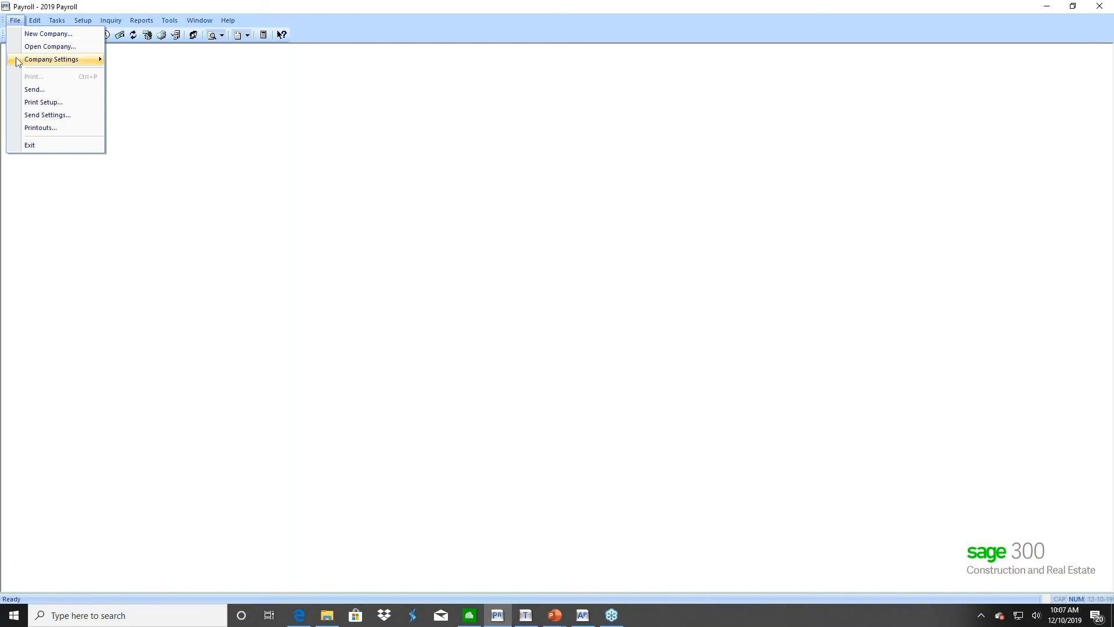
{"action": "mouse_move", "coordinate": [17, 62]}
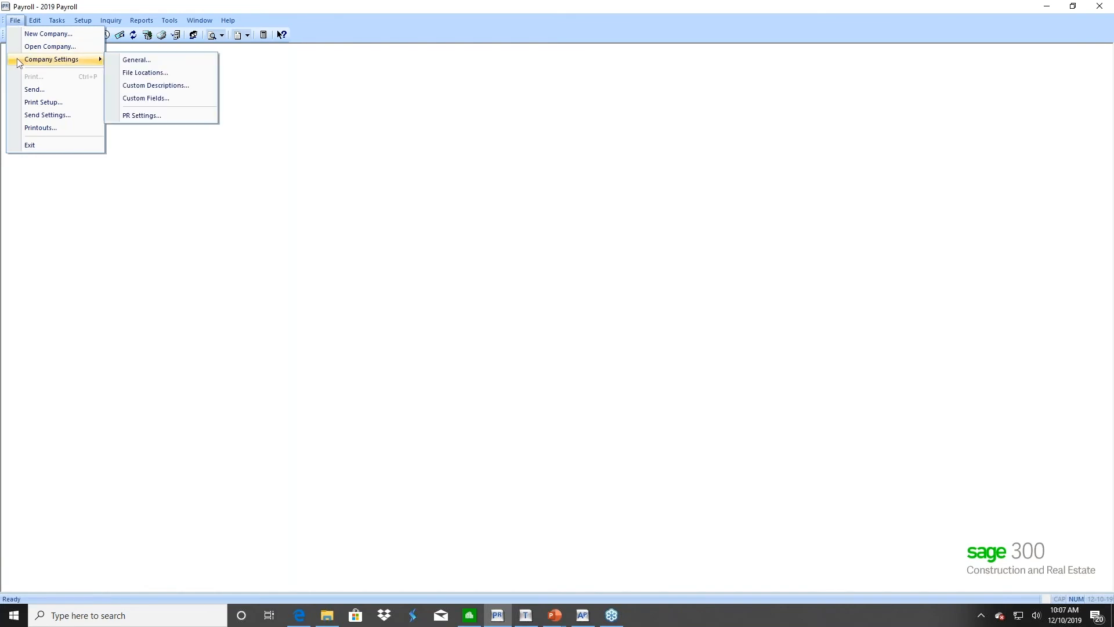
{"action": "left_click", "coordinate": [144, 72]}
{"action": "left_click", "coordinate": [670, 402]}
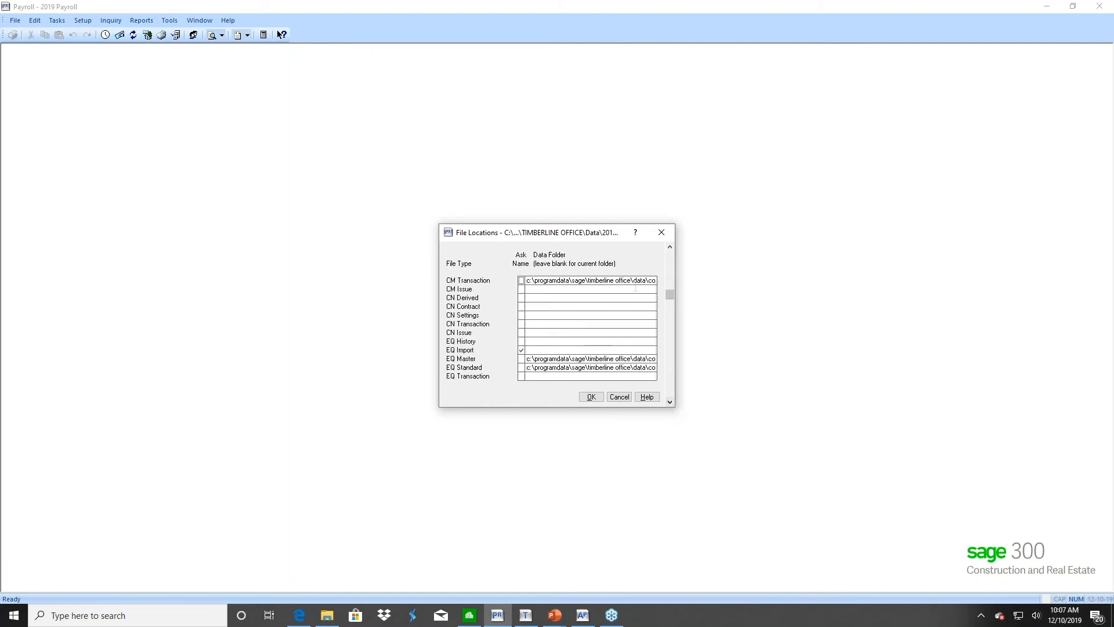
{"action": "left_click", "coordinate": [670, 248]}
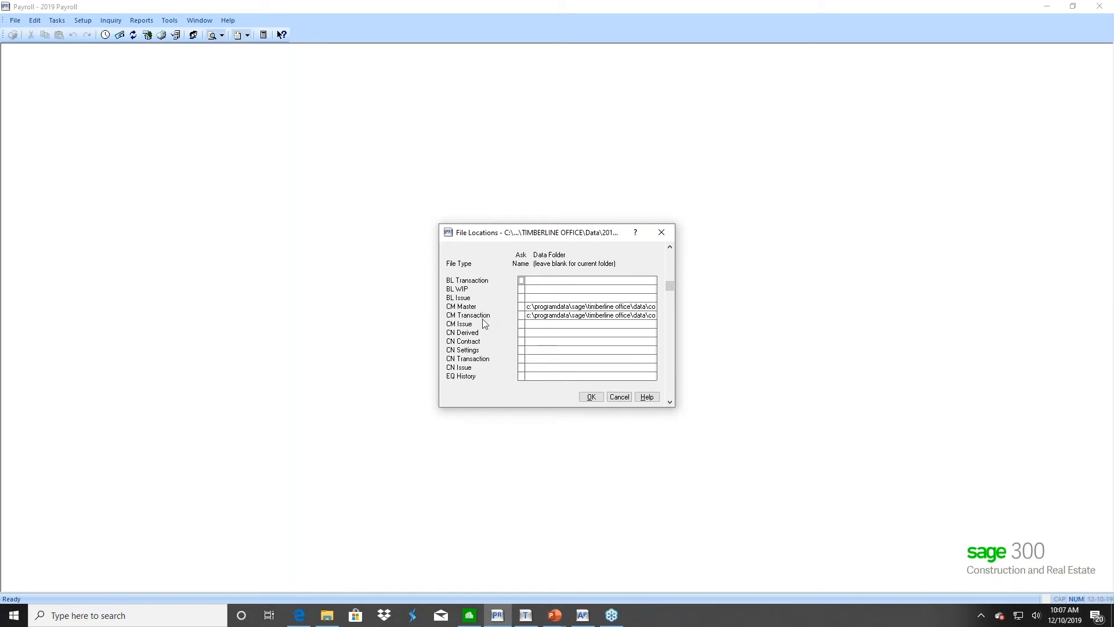
Scroll through the data folder paths and click into the JC Master Data Folder field
{"action": "left_click", "coordinate": [672, 402]}
{"action": "left_click", "coordinate": [671, 401]}
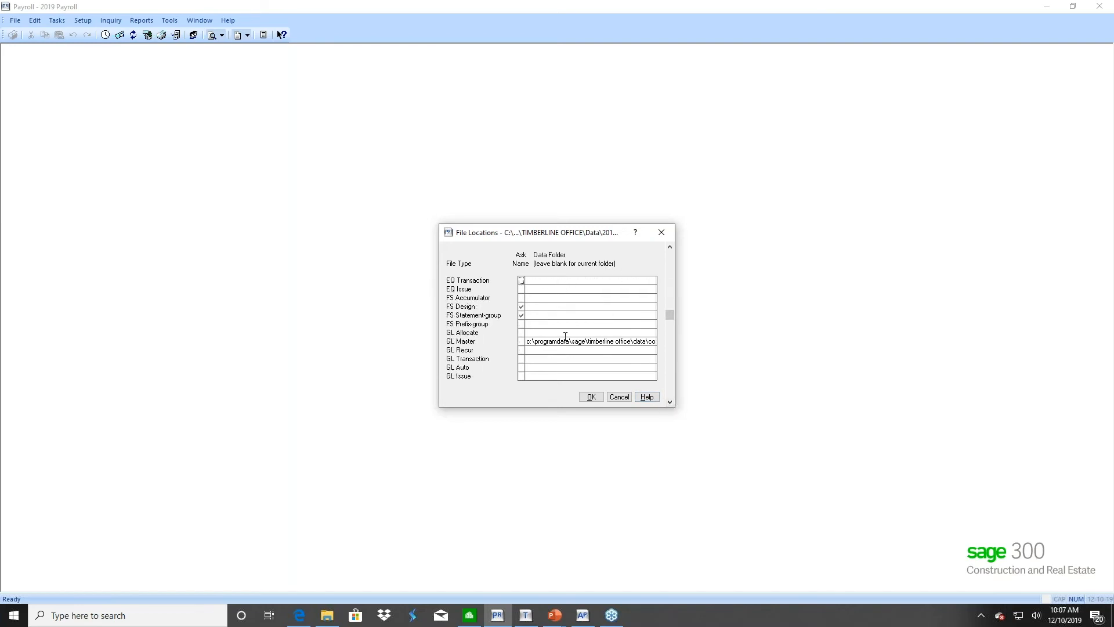
{"action": "left_click", "coordinate": [669, 247]}
{"action": "left_click", "coordinate": [670, 247]}
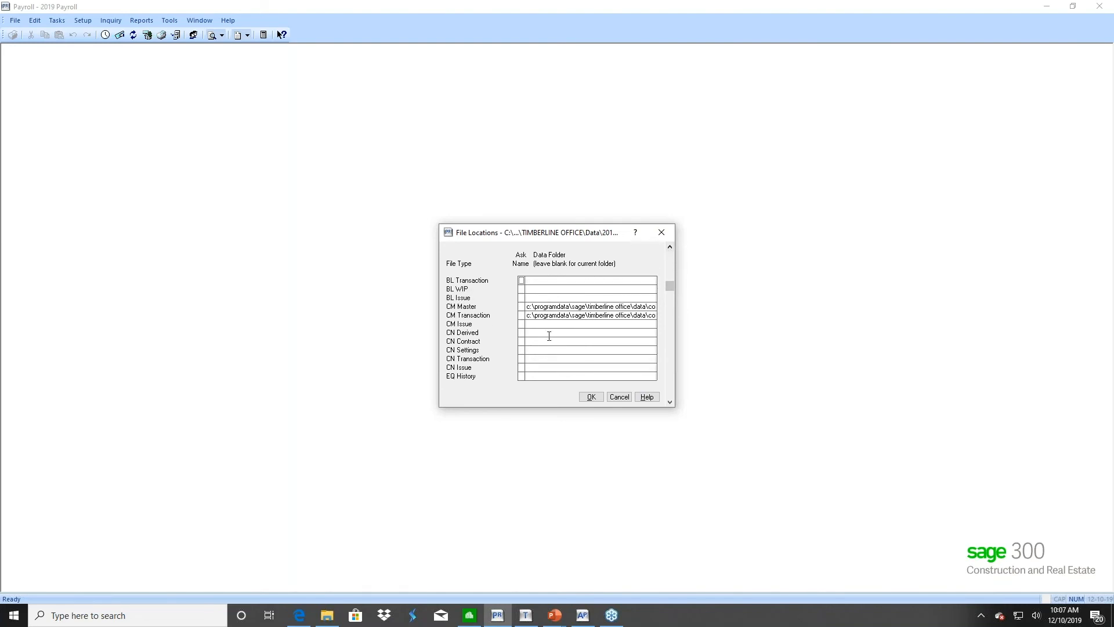
{"action": "left_click", "coordinate": [670, 402]}
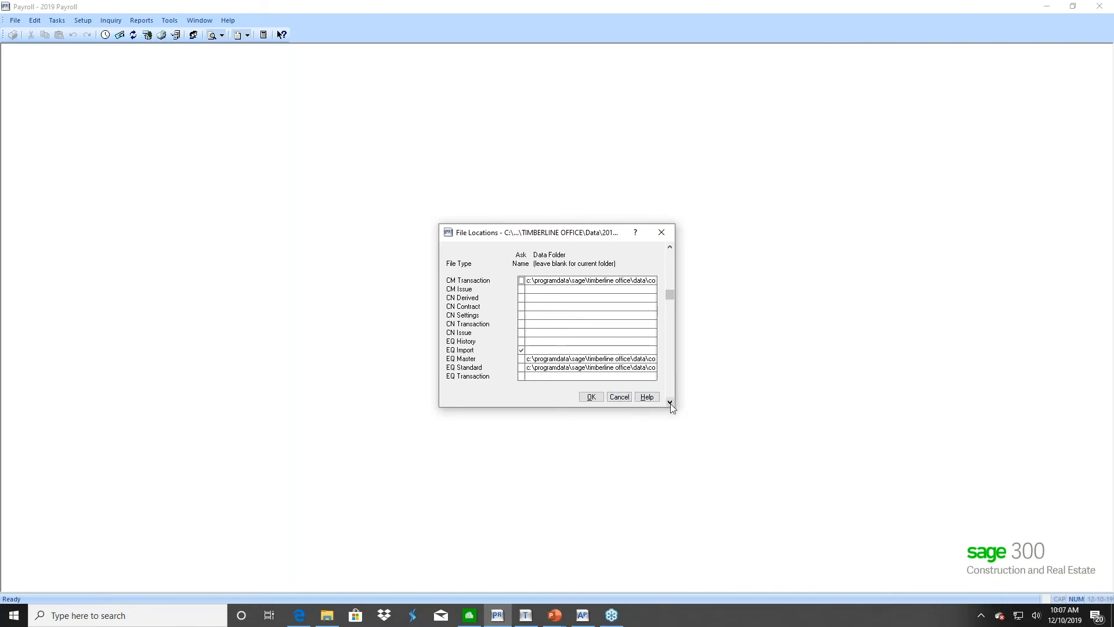
{"action": "scroll", "coordinate": [670, 403], "scroll_direction": "down", "scroll_amount": 3}
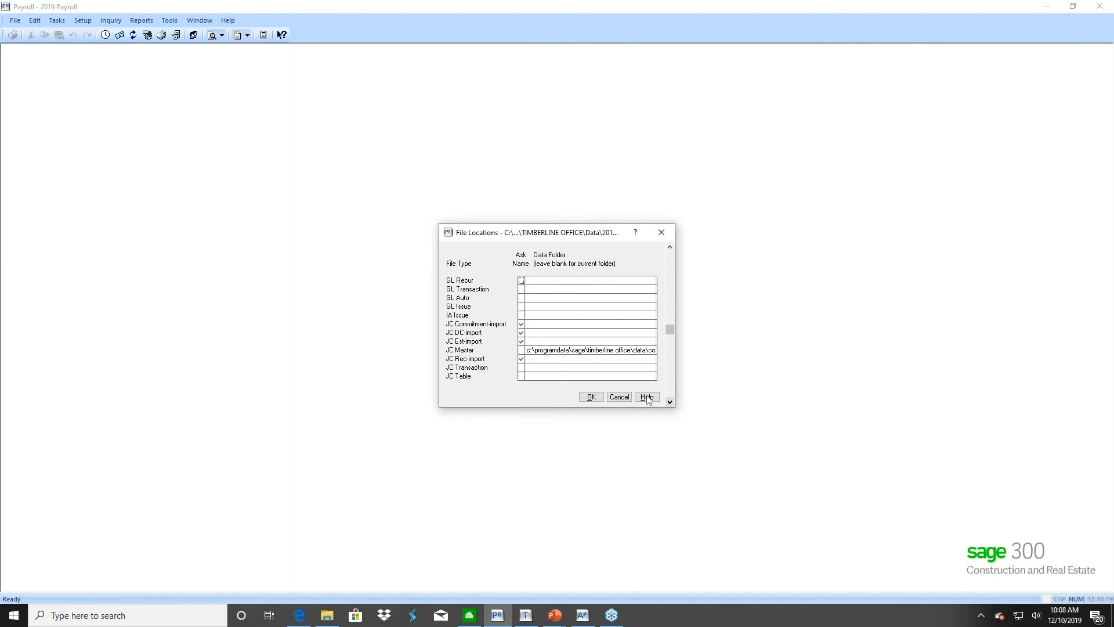
{"action": "left_click", "coordinate": [613, 350]}
Cancel File Locations and open the Timberline Construction company
{"action": "left_click", "coordinate": [619, 398]}
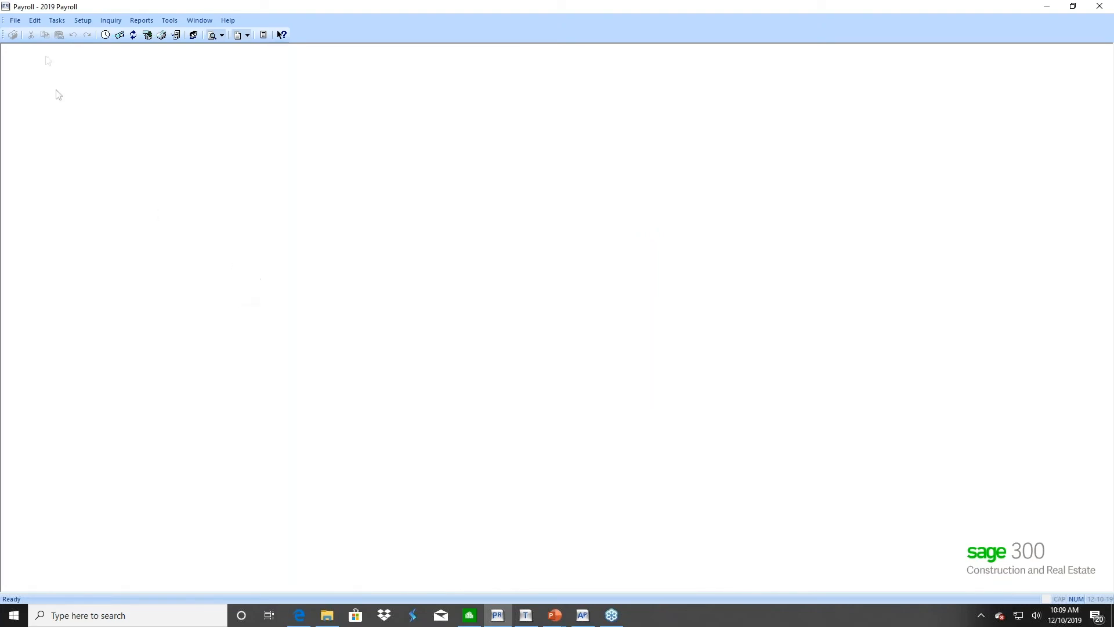
{"action": "left_click", "coordinate": [14, 25]}
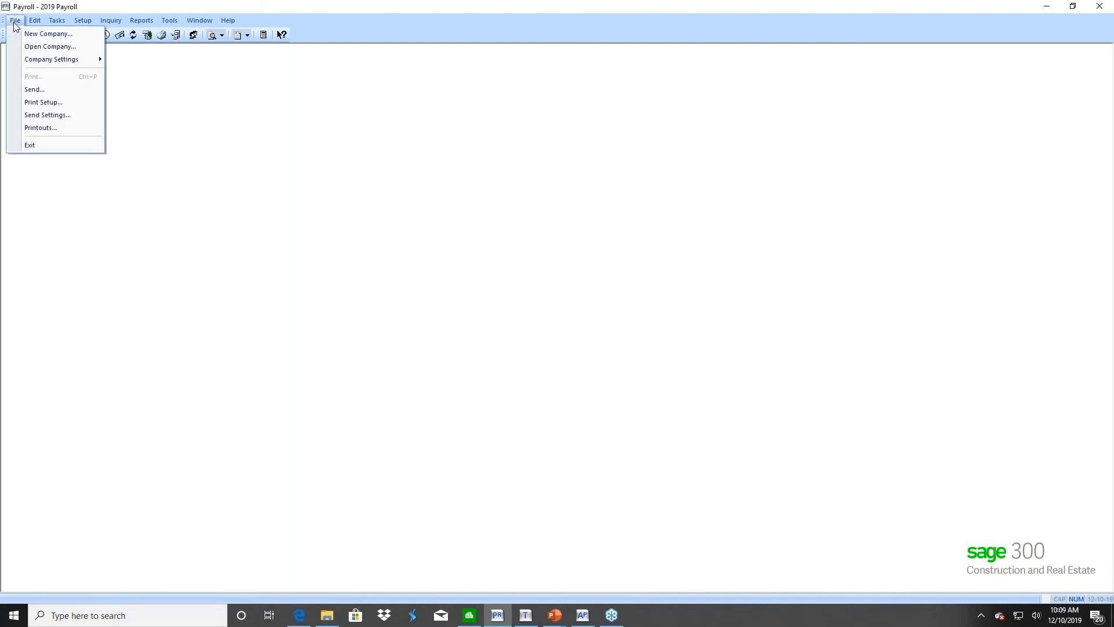
{"action": "left_click", "coordinate": [26, 47]}
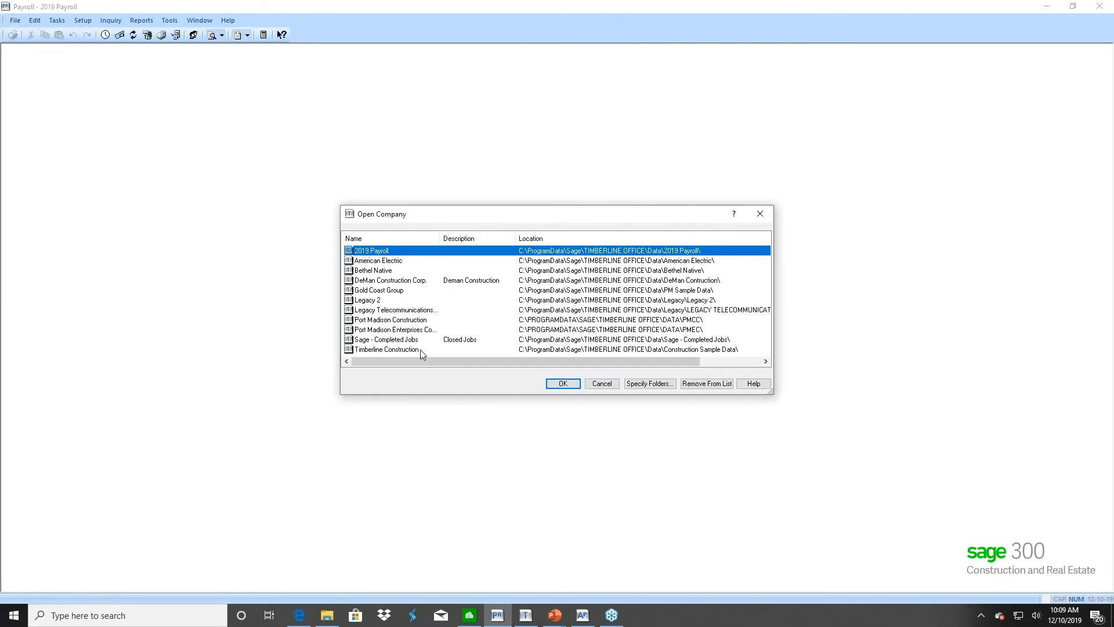
{"action": "left_click", "coordinate": [399, 349]}
{"action": "left_click", "coordinate": [563, 384]}
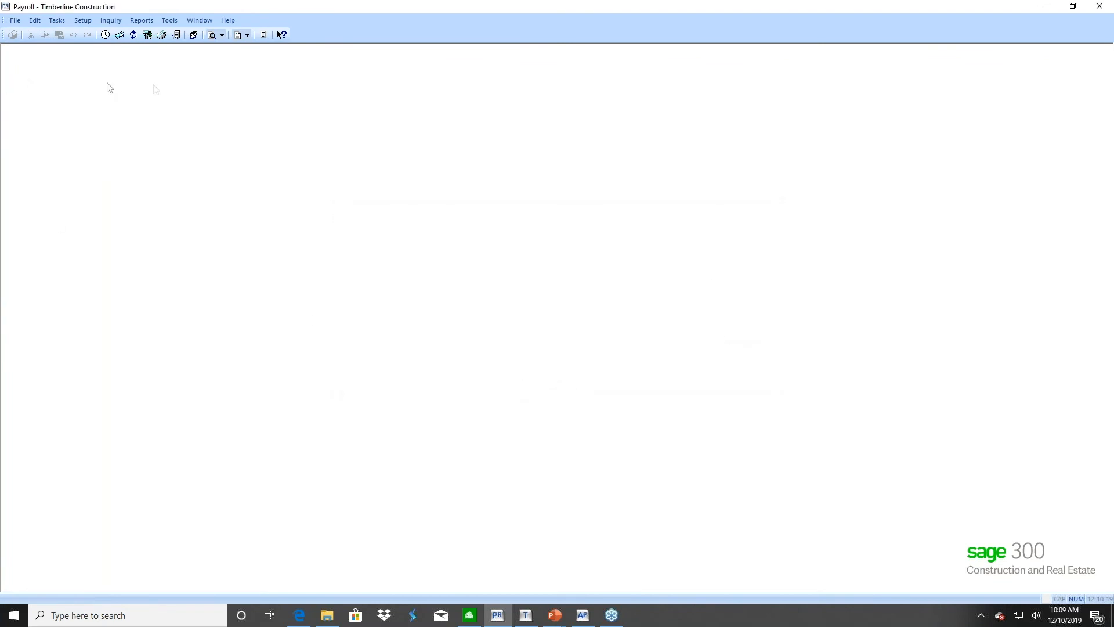
Launch the File Tools wizard and choose the Copy operation
{"action": "left_click", "coordinate": [171, 22]}
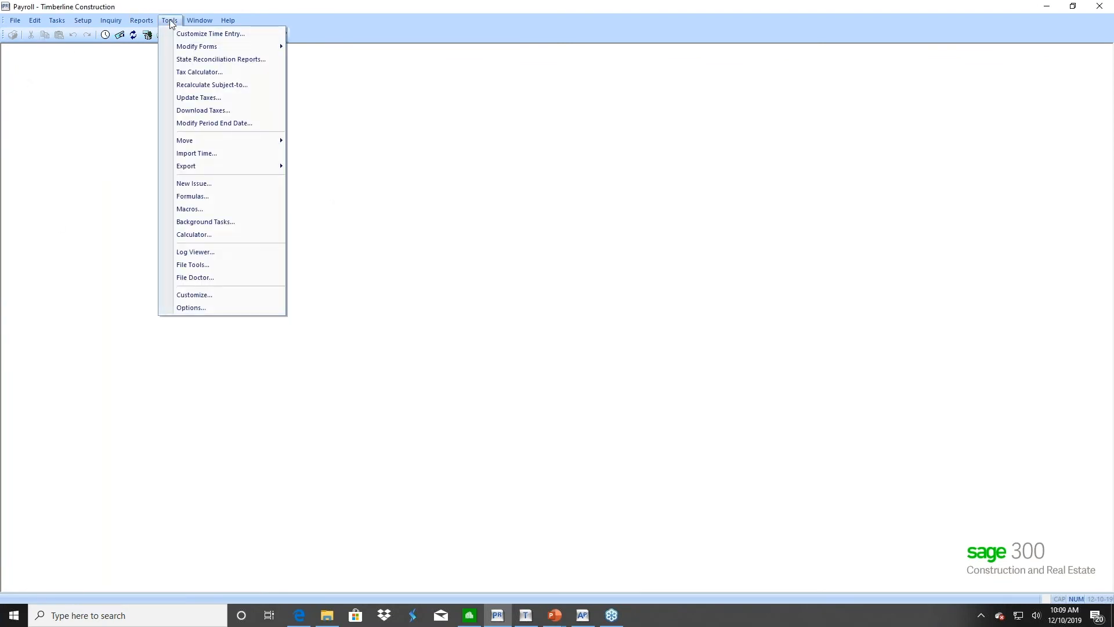
{"action": "left_click", "coordinate": [192, 265]}
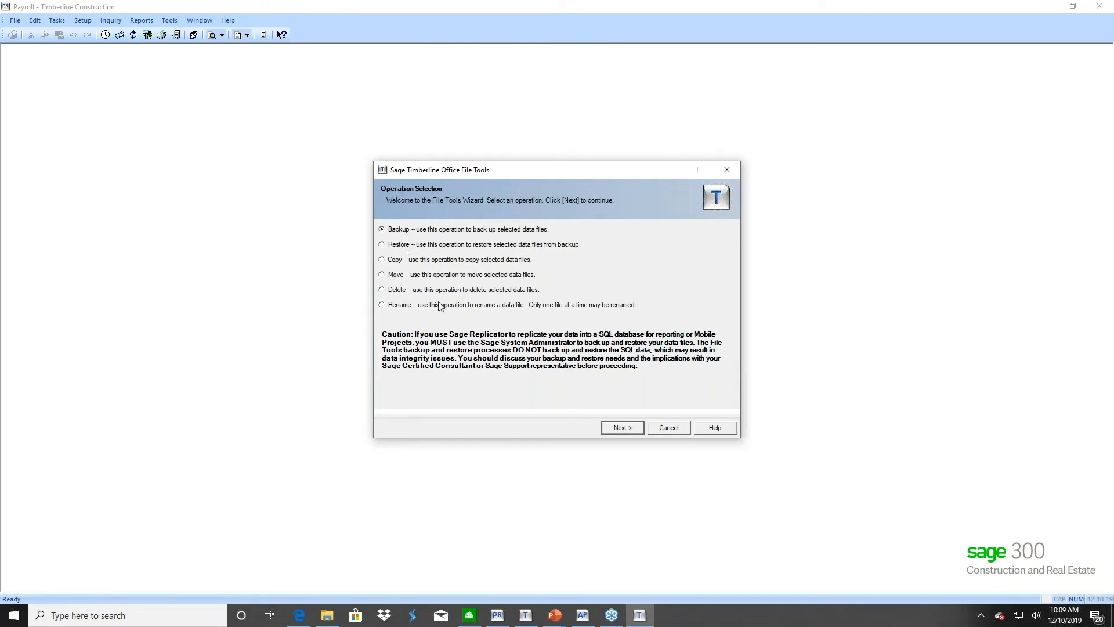
{"action": "left_click", "coordinate": [405, 260]}
{"action": "left_click", "coordinate": [620, 429]}
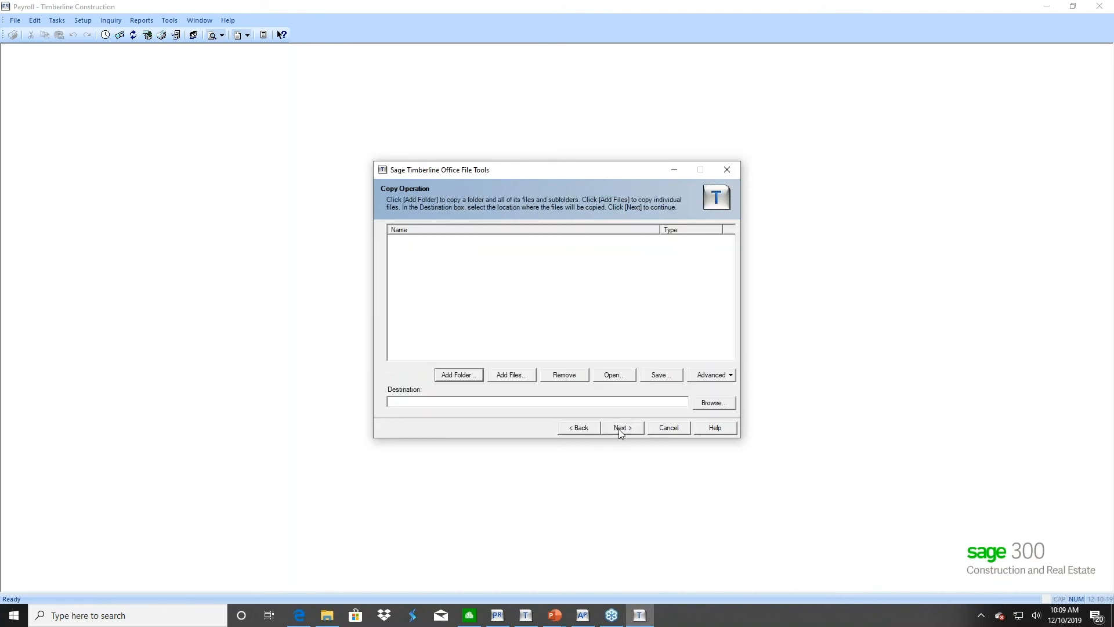
Add master.PRM, current.PRT and system.PRS from Construction Sample Data to the copy list
{"action": "left_click", "coordinate": [508, 376]}
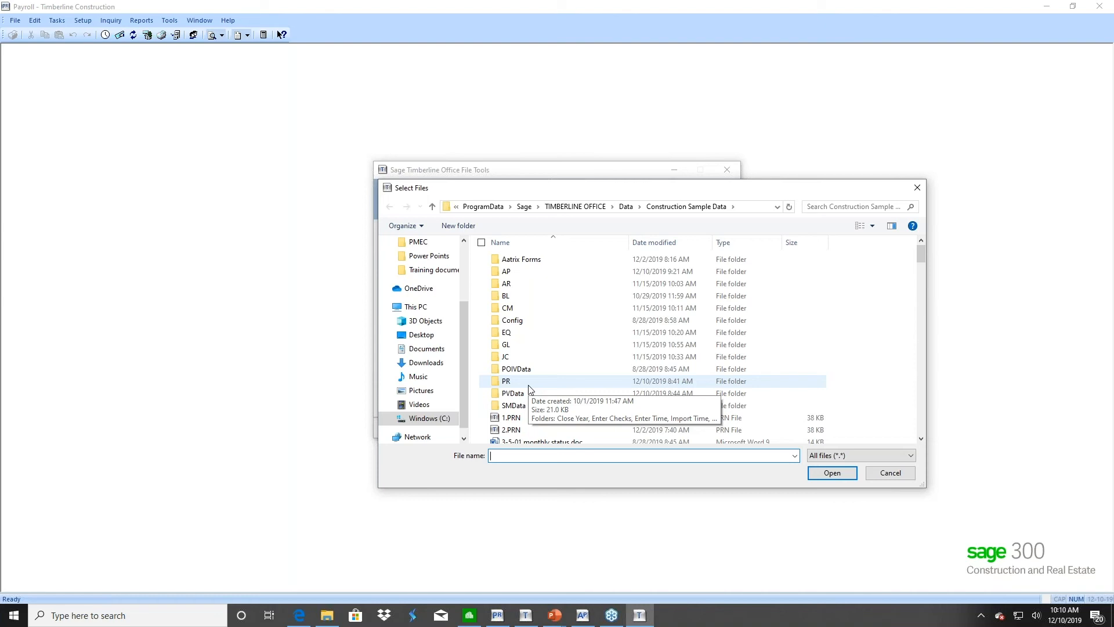
{"action": "type", "text": "master"}
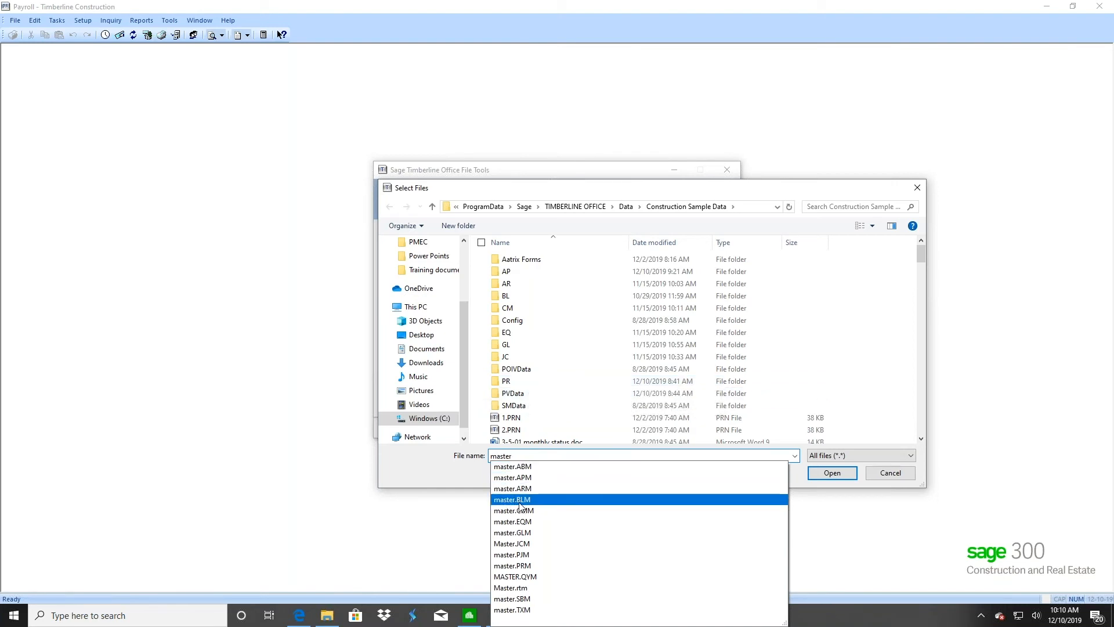
{"action": "left_click", "coordinate": [511, 565]}
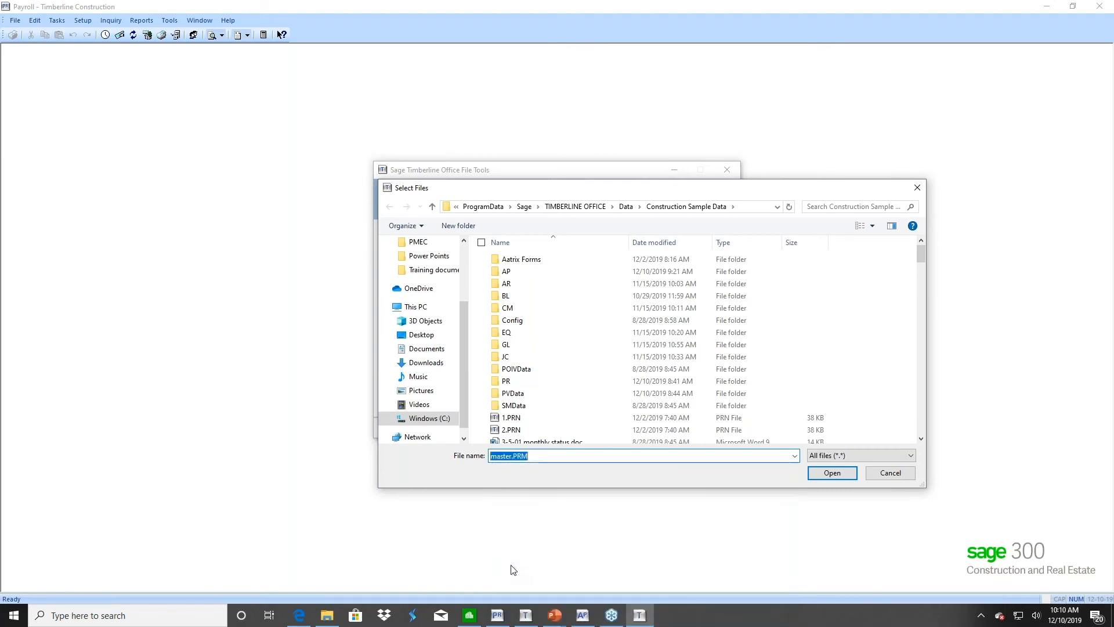
{"action": "left_click", "coordinate": [831, 476]}
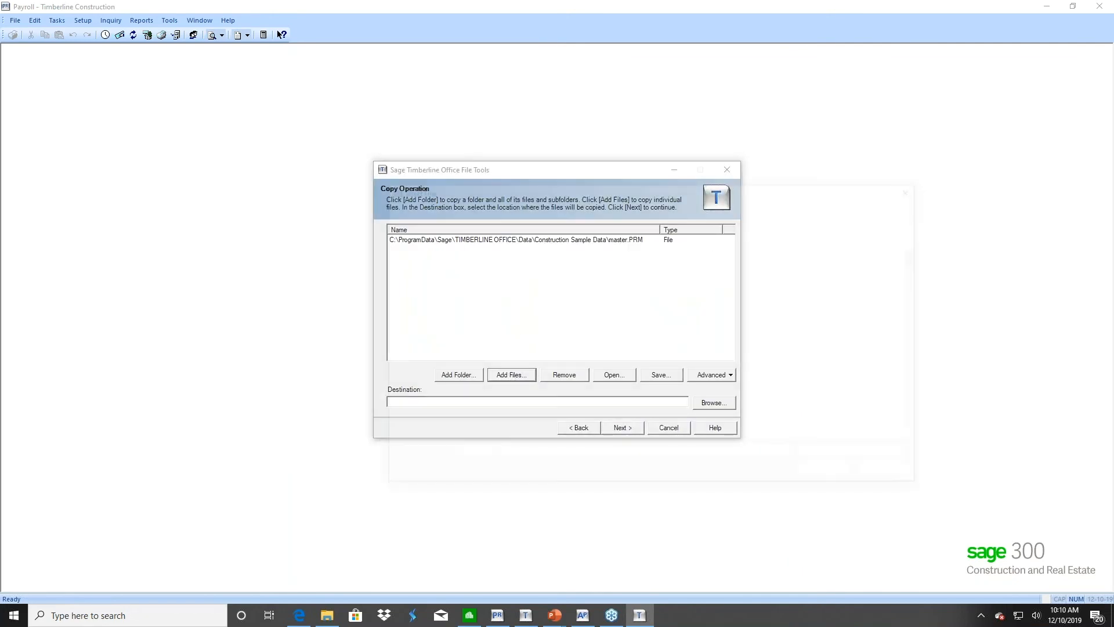
{"action": "left_click", "coordinate": [526, 374]}
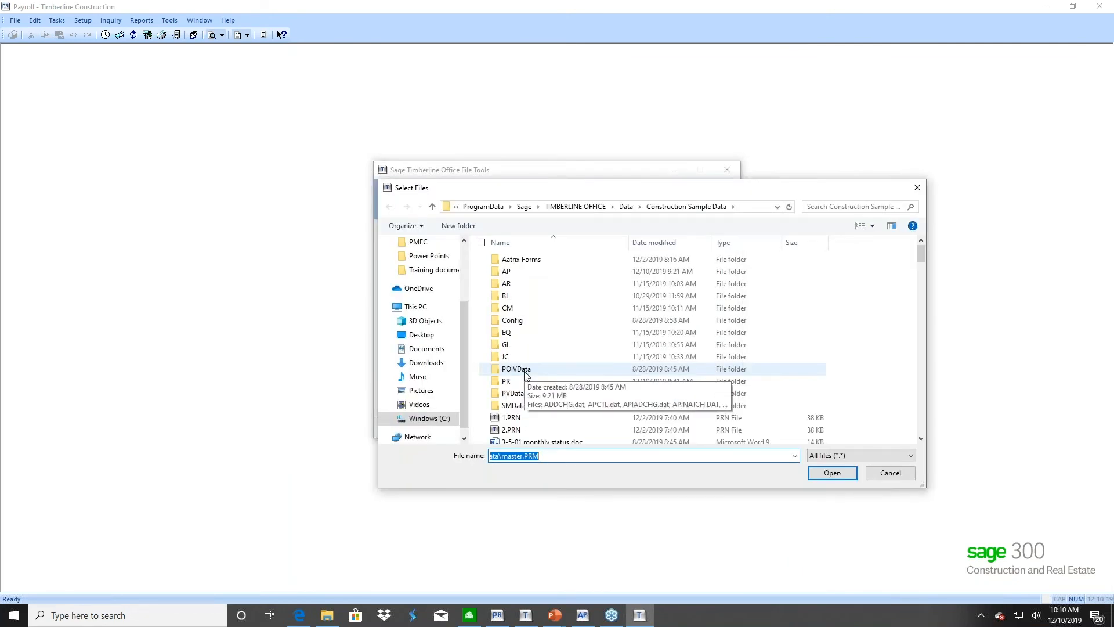
{"action": "type", "text": "curren"}
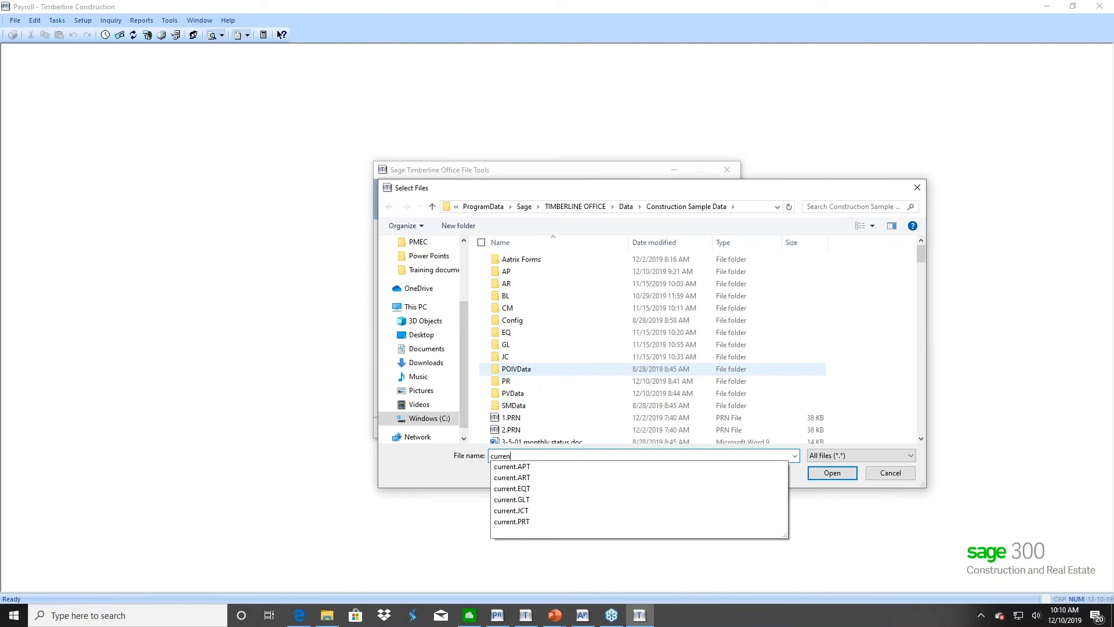
{"action": "left_click", "coordinate": [508, 522]}
{"action": "left_click", "coordinate": [813, 473]}
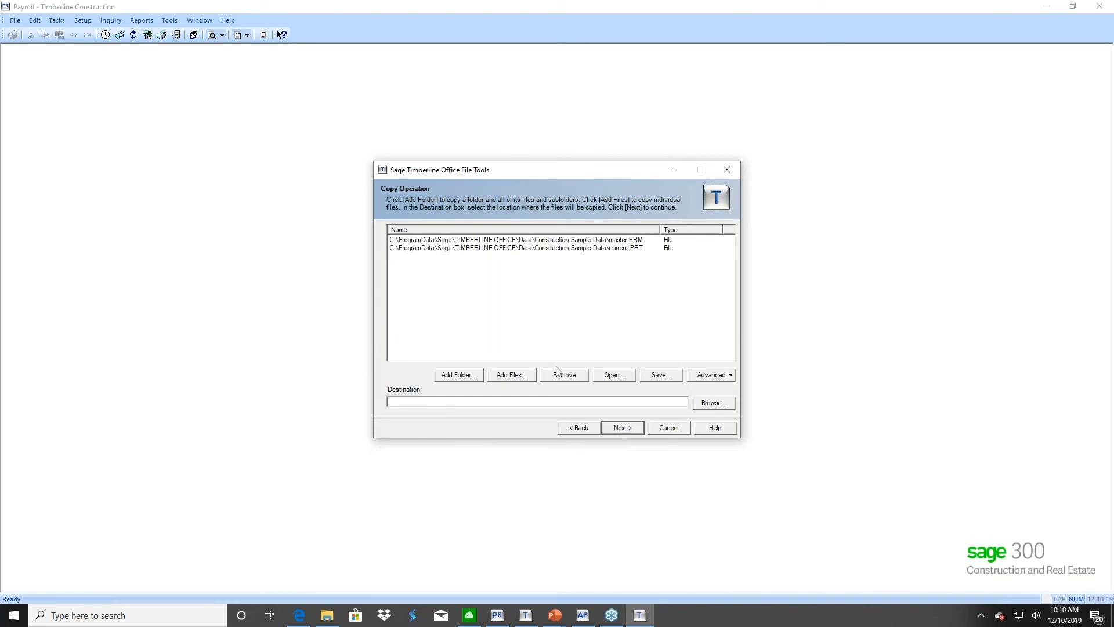
{"action": "left_click", "coordinate": [509, 375]}
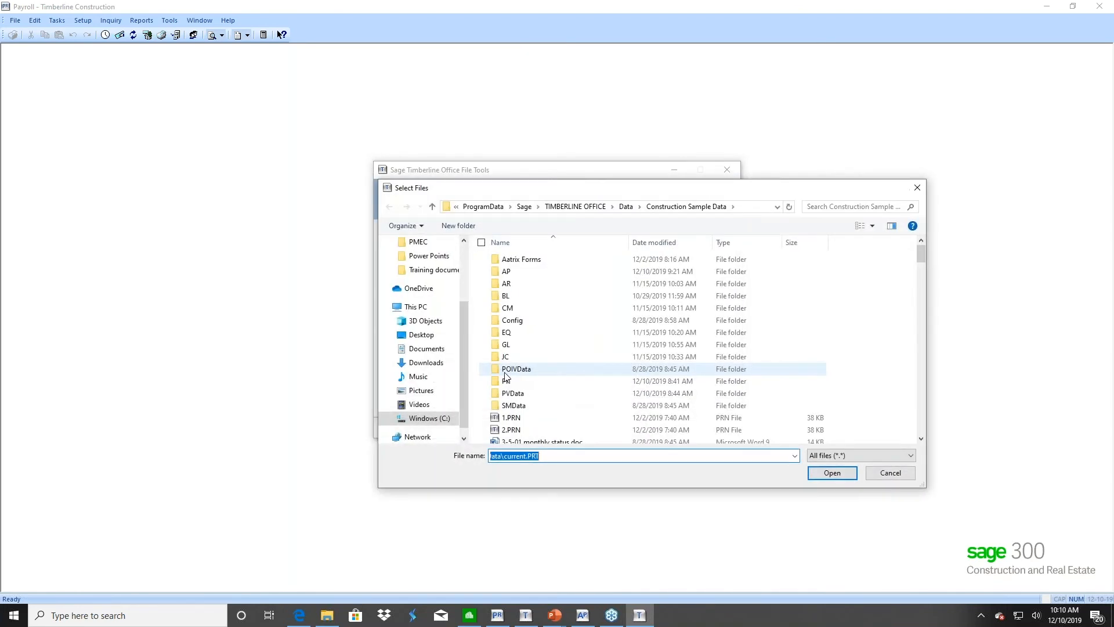
{"action": "type", "text": "s"}
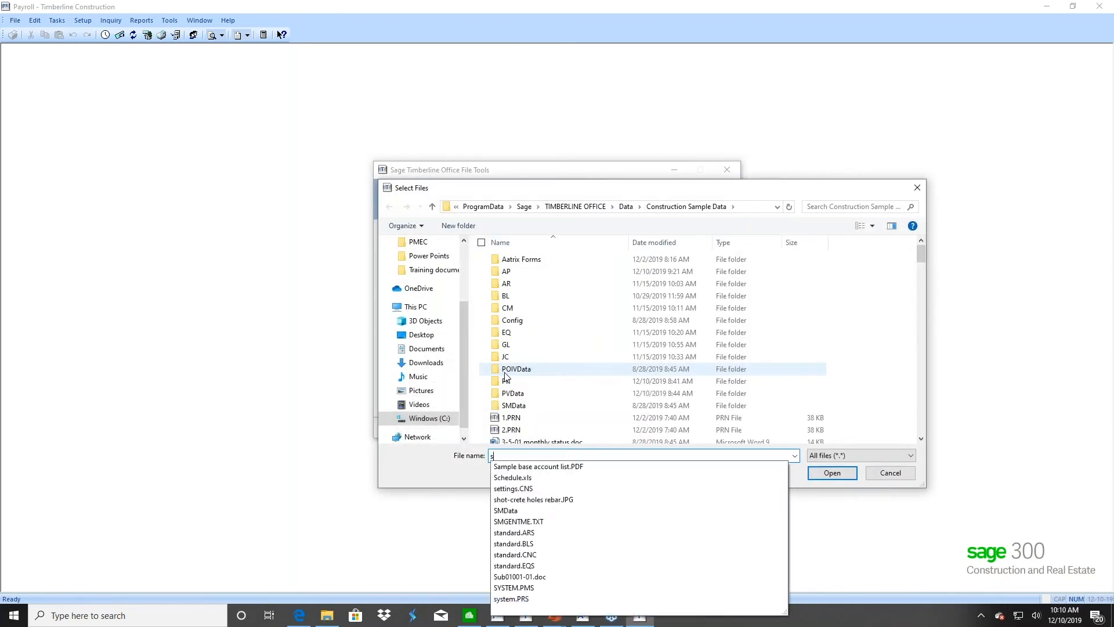
{"action": "type", "text": "ys"}
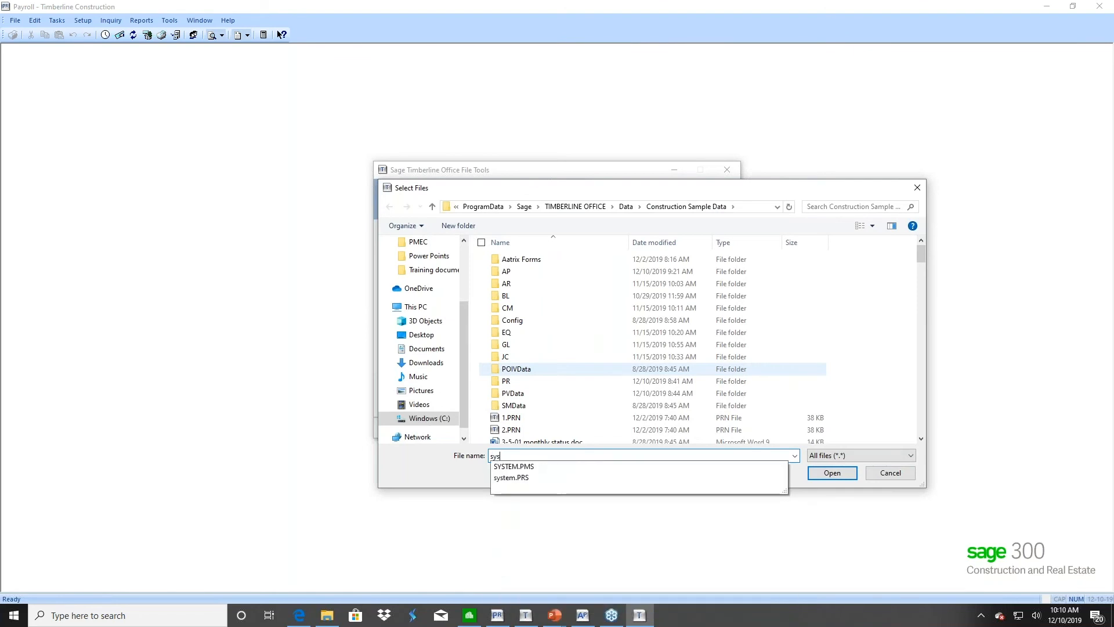
{"action": "left_click", "coordinate": [518, 477]}
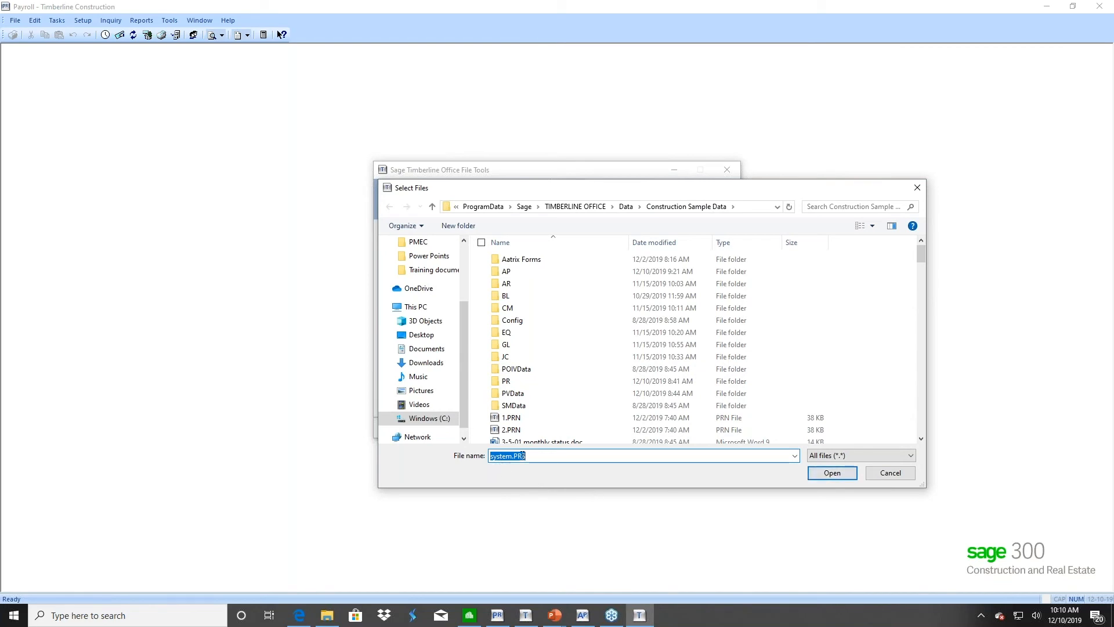
{"action": "left_click", "coordinate": [833, 474]}
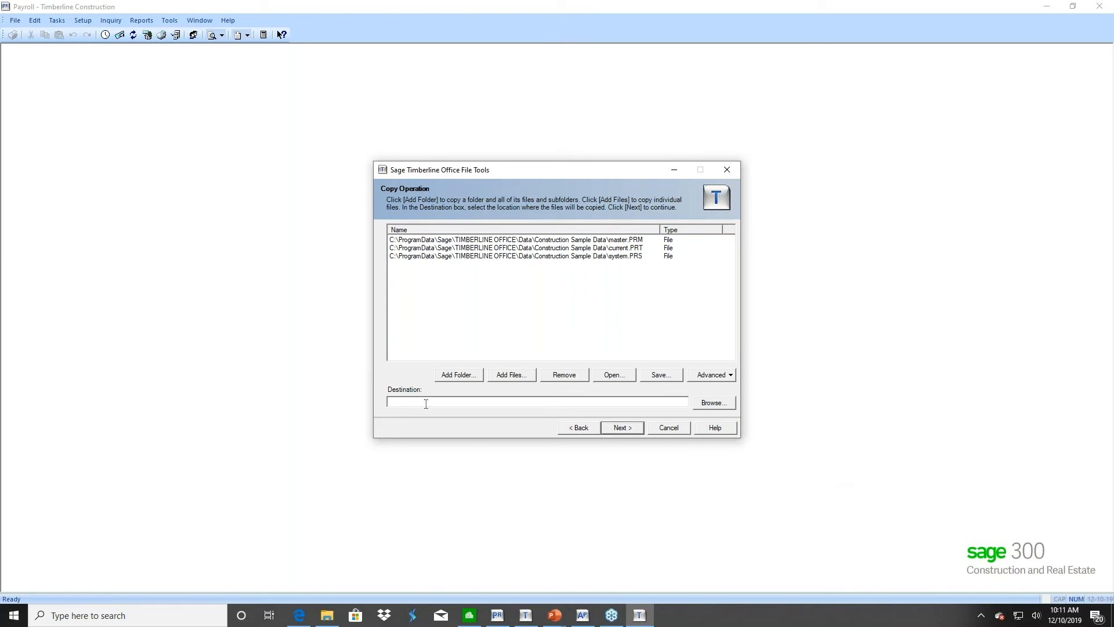
Add tax.PRX to the copy list
{"action": "left_click", "coordinate": [405, 403]}
{"action": "left_click", "coordinate": [510, 374]}
{"action": "type", "text": "ta"}
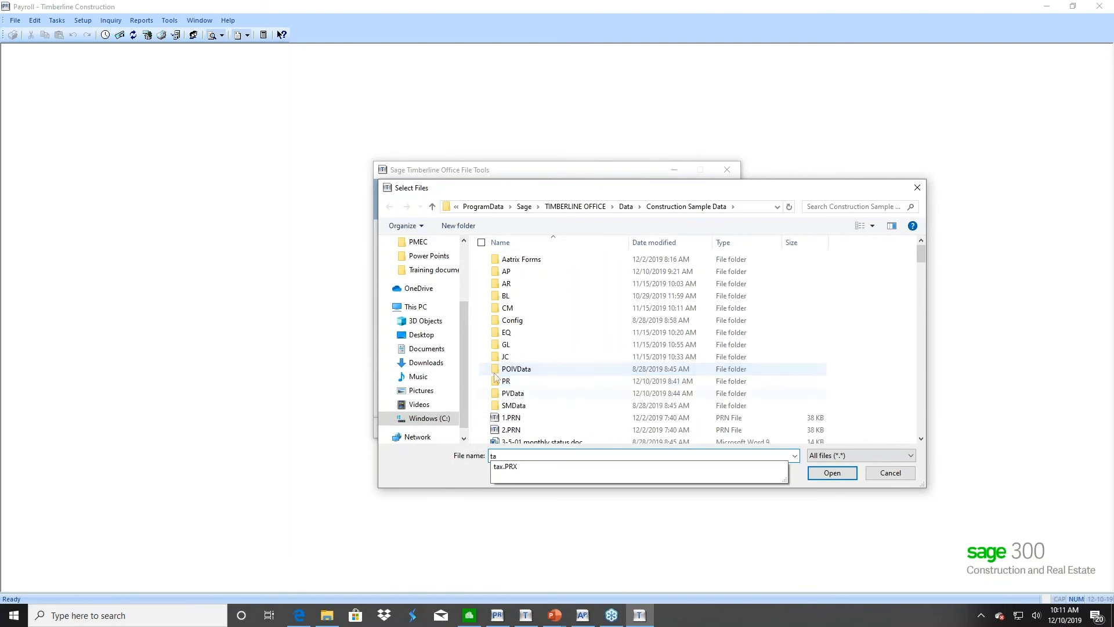
{"action": "left_click", "coordinate": [512, 467]}
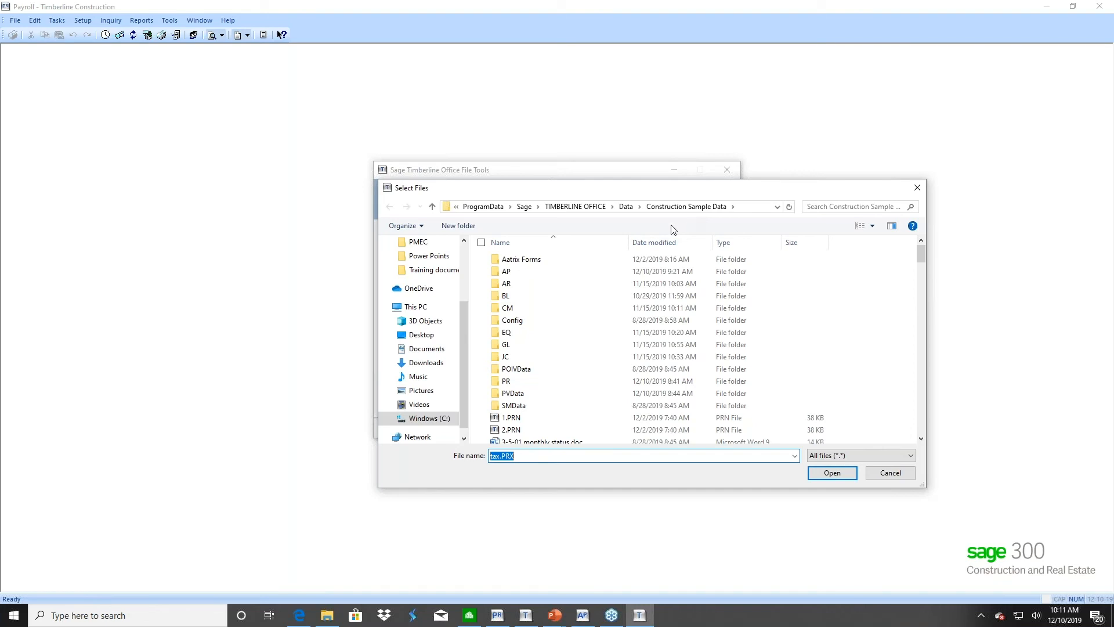
{"action": "left_click", "coordinate": [830, 472]}
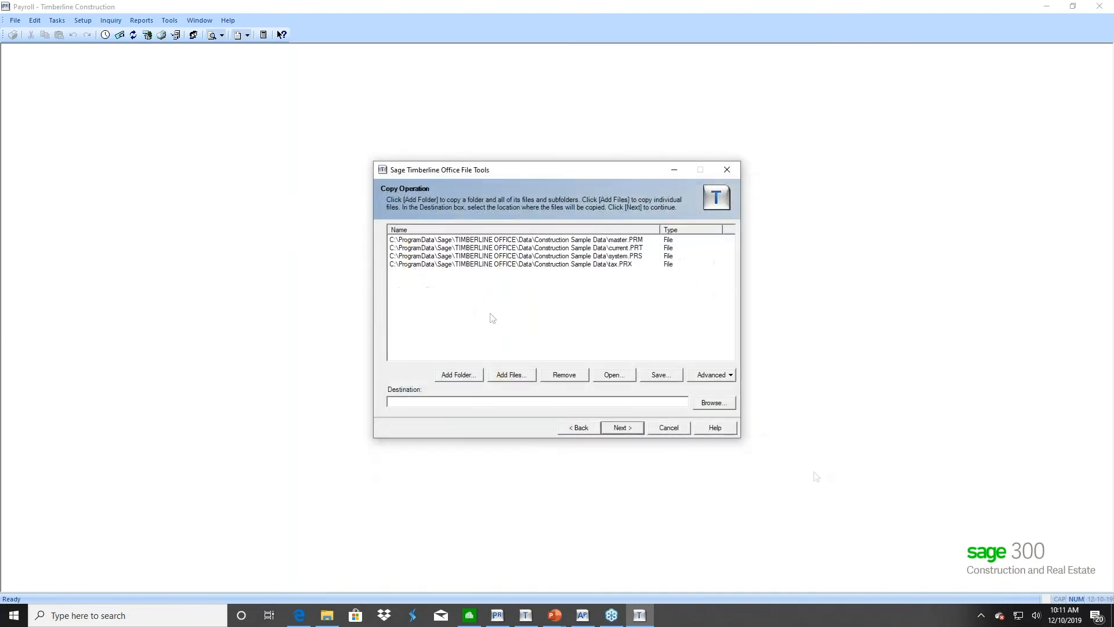
Review the current.PRT, system.PRS and tax.PRX entries in the copy list
{"action": "left_click", "coordinate": [640, 249]}
{"action": "left_click", "coordinate": [640, 257]}
{"action": "left_click", "coordinate": [580, 265]}
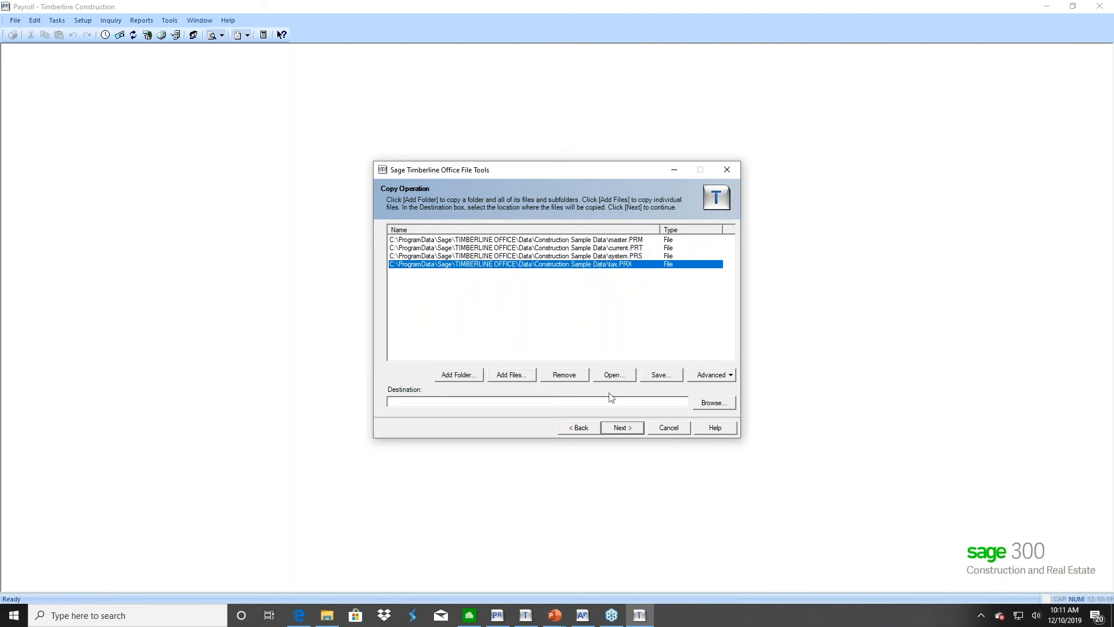
{"action": "left_click", "coordinate": [592, 401]}
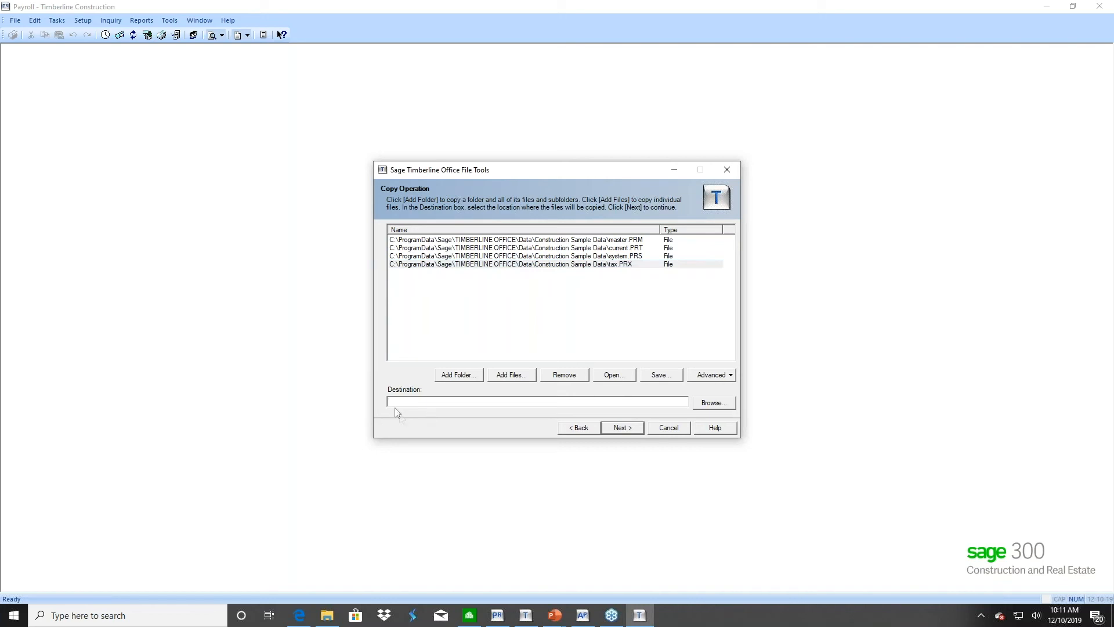
Set the copy destination to C:\ProgramData\Sage\TIMBERLINE OFFICE\Data\2019 Payroll
{"action": "left_click", "coordinate": [717, 406]}
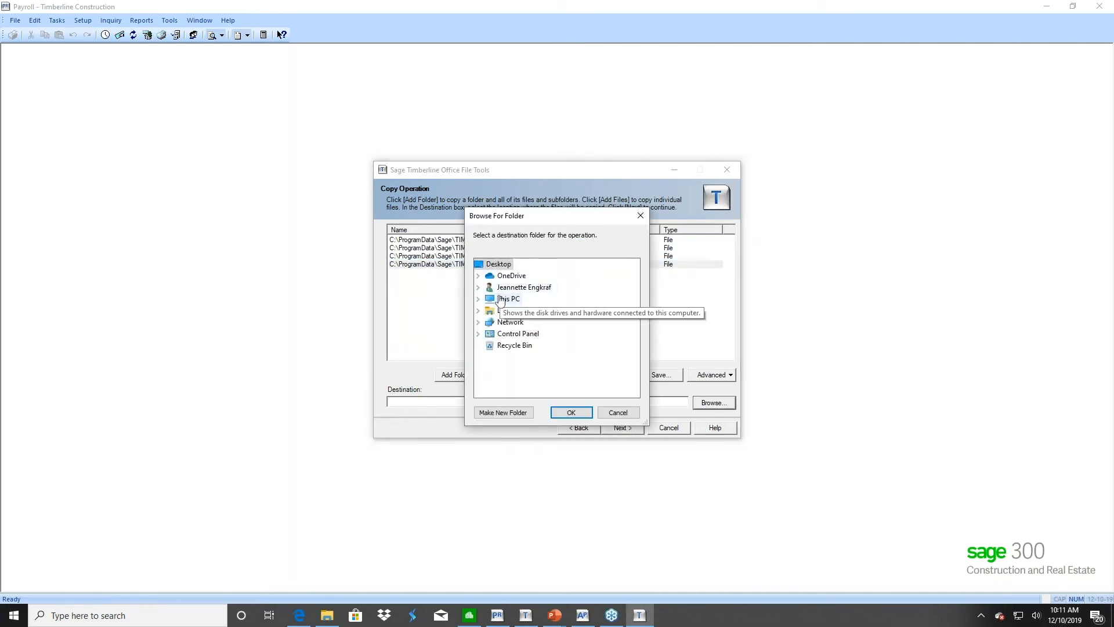
{"action": "double_click", "coordinate": [502, 300]}
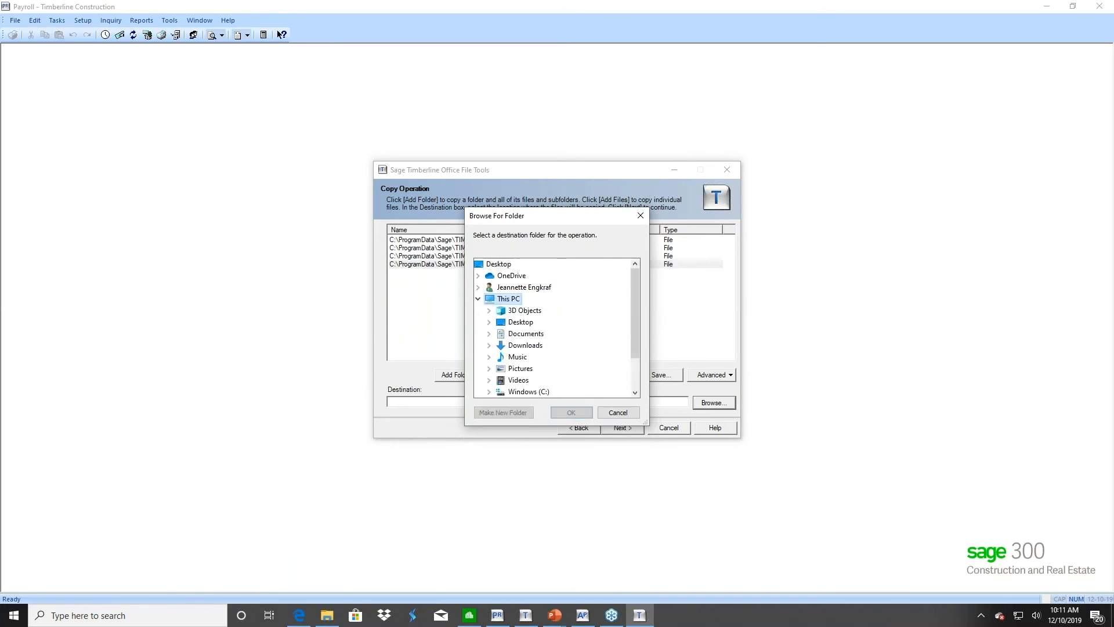
{"action": "double_click", "coordinate": [525, 391]}
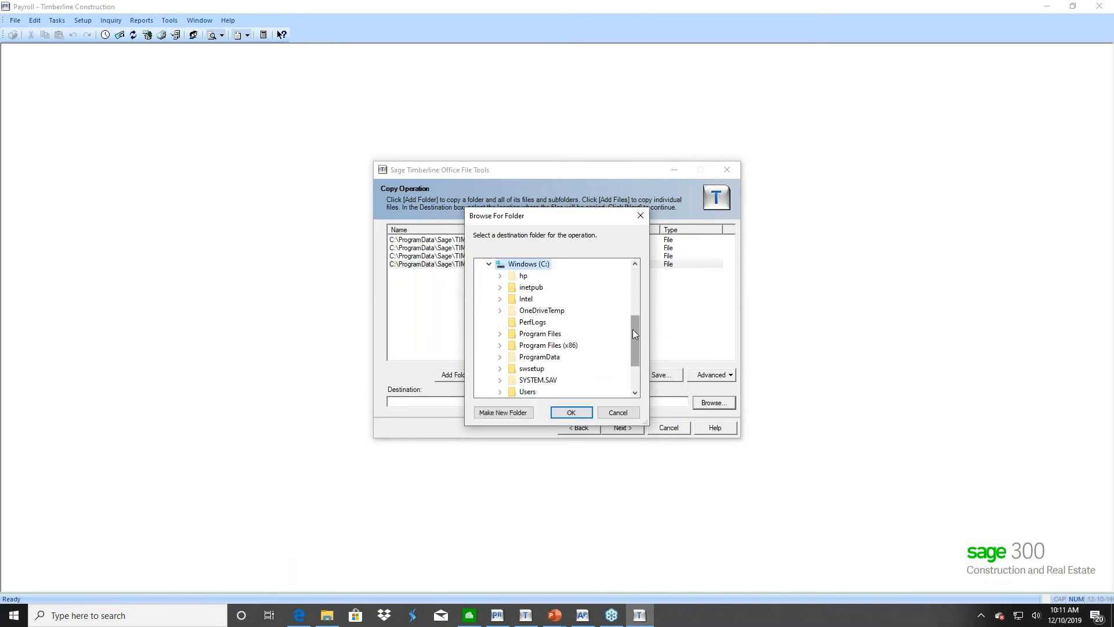
{"action": "scroll", "coordinate": [633, 332], "scroll_direction": "down", "scroll_amount": 1}
{"action": "double_click", "coordinate": [540, 333]}
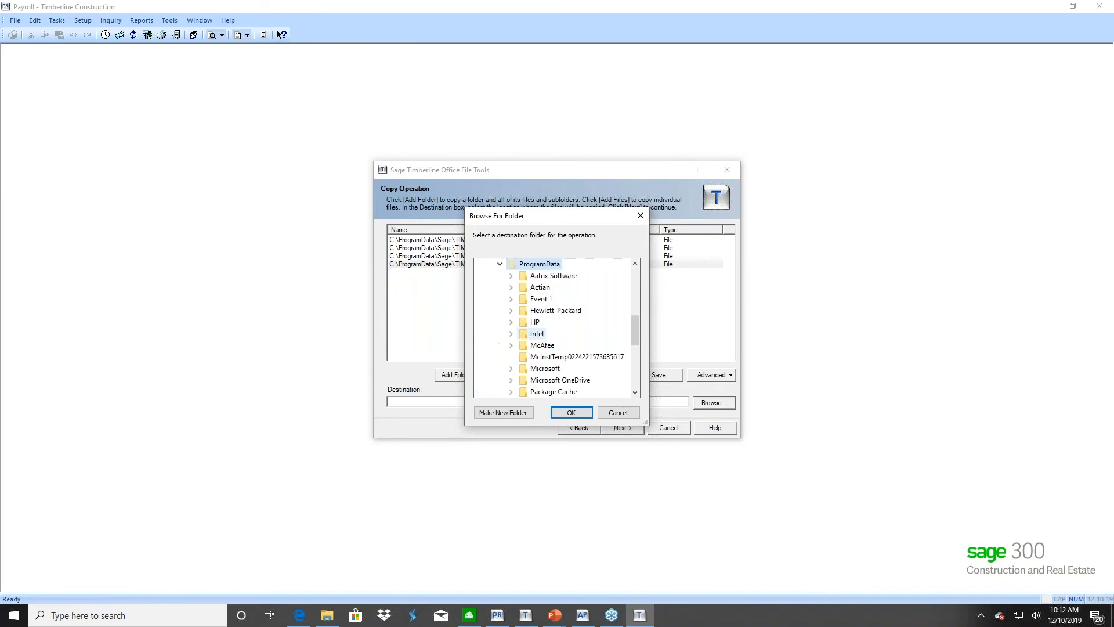
{"action": "left_click_drag", "start_coordinate": [635, 335], "coordinate": [634, 355]}
{"action": "double_click", "coordinate": [538, 368]}
{"action": "double_click", "coordinate": [574, 346]}
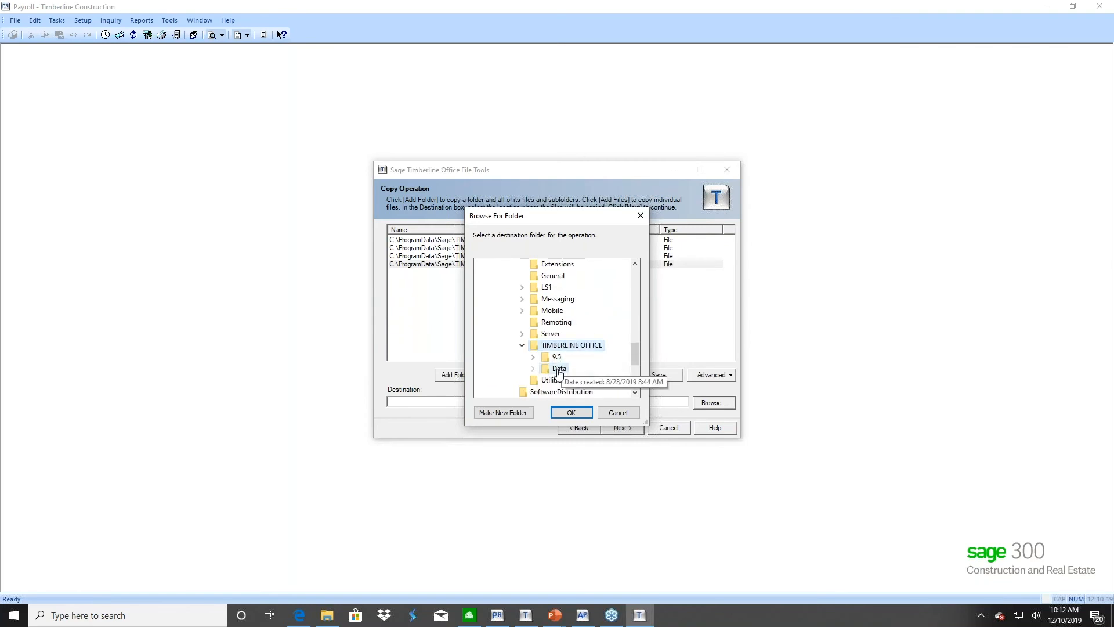
{"action": "double_click", "coordinate": [558, 370]}
{"action": "double_click", "coordinate": [580, 277]}
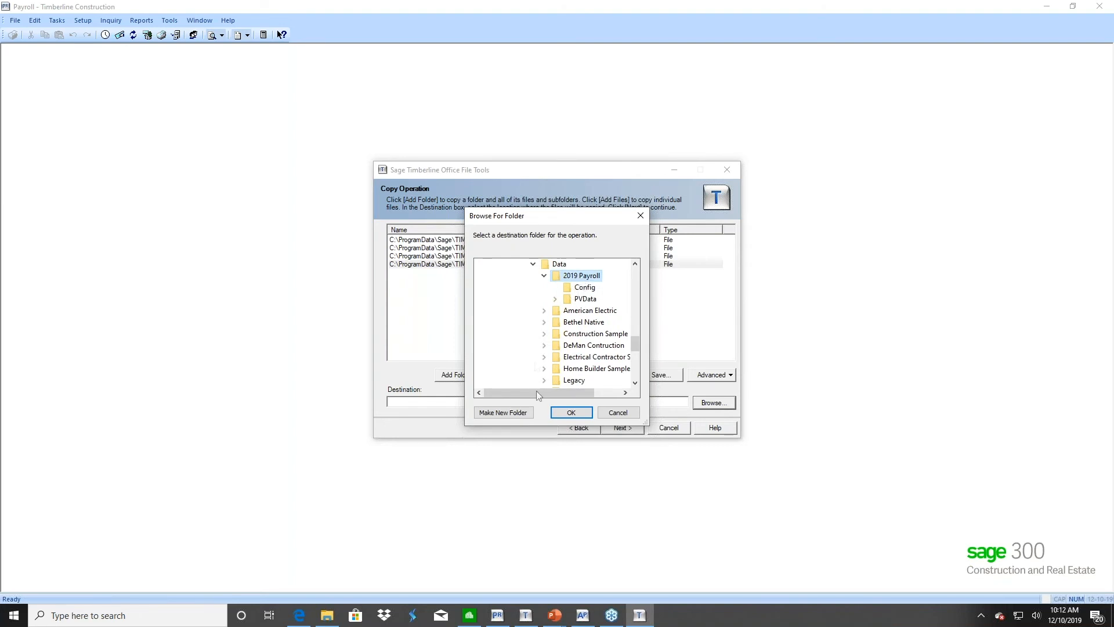
{"action": "left_click", "coordinate": [572, 413]}
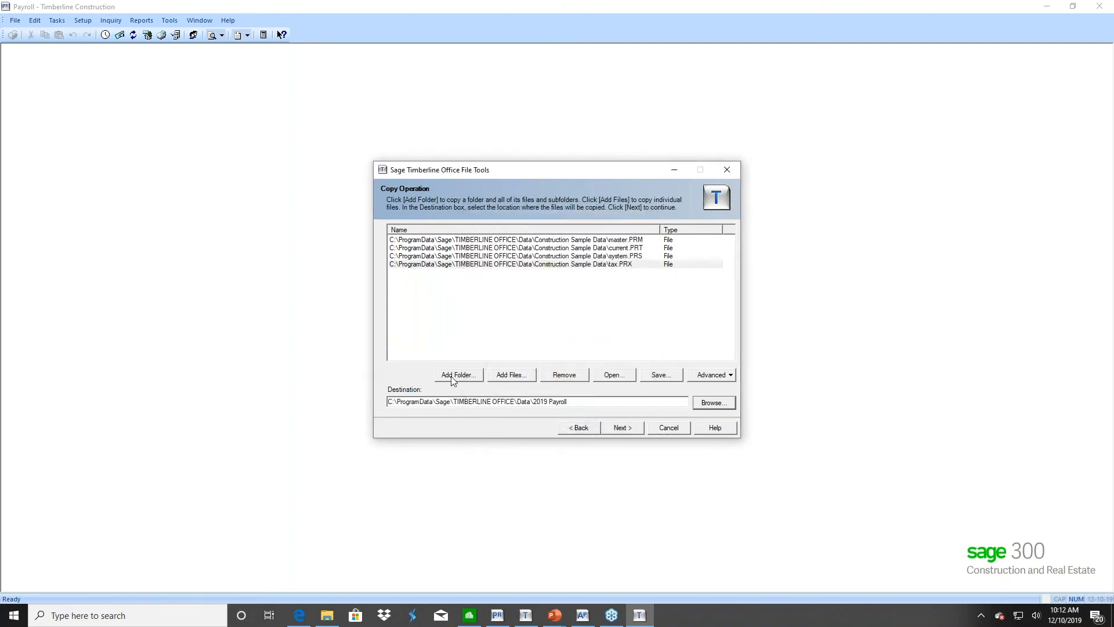
Validate, verify and run the copy of the four payroll files, then finish the wizard
{"action": "left_click", "coordinate": [620, 429]}
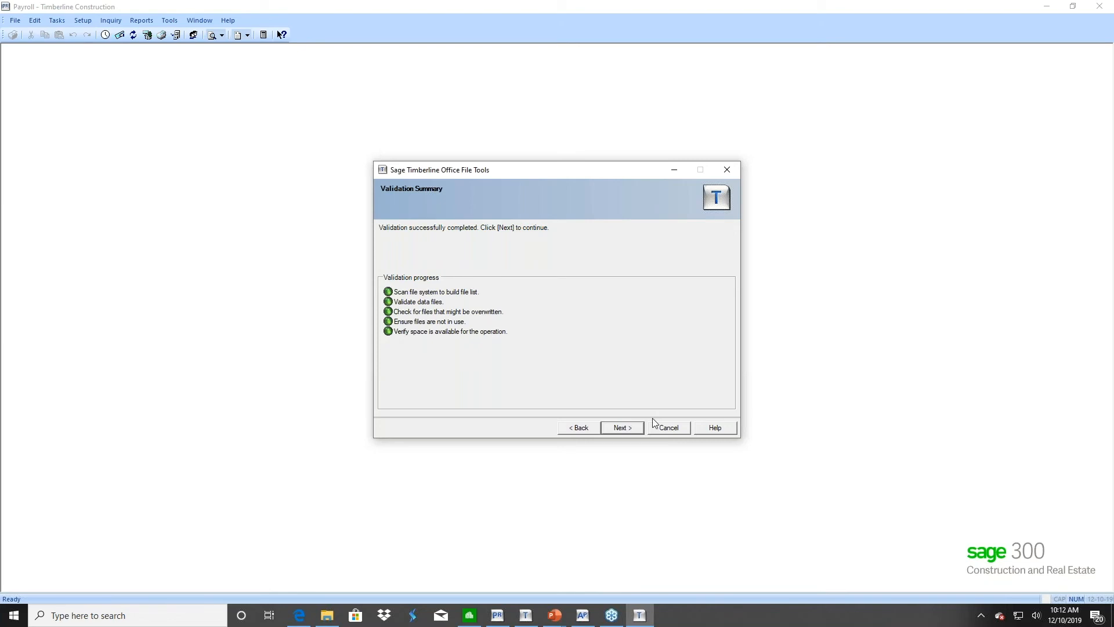
{"action": "left_click", "coordinate": [622, 428]}
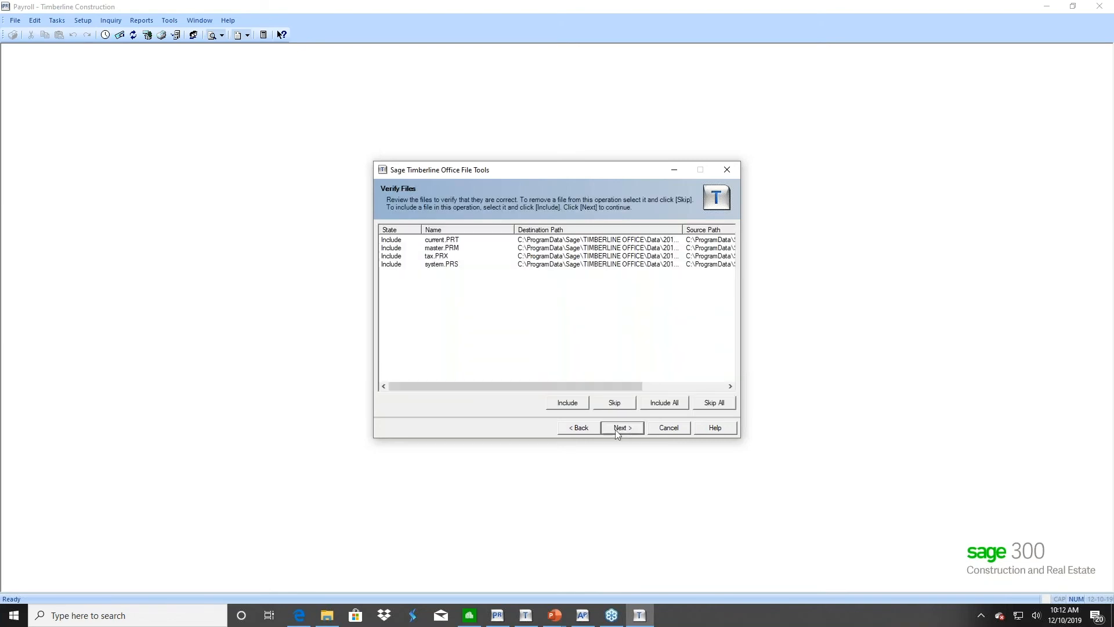
{"action": "left_click", "coordinate": [615, 430]}
{"action": "left_click", "coordinate": [615, 430]}
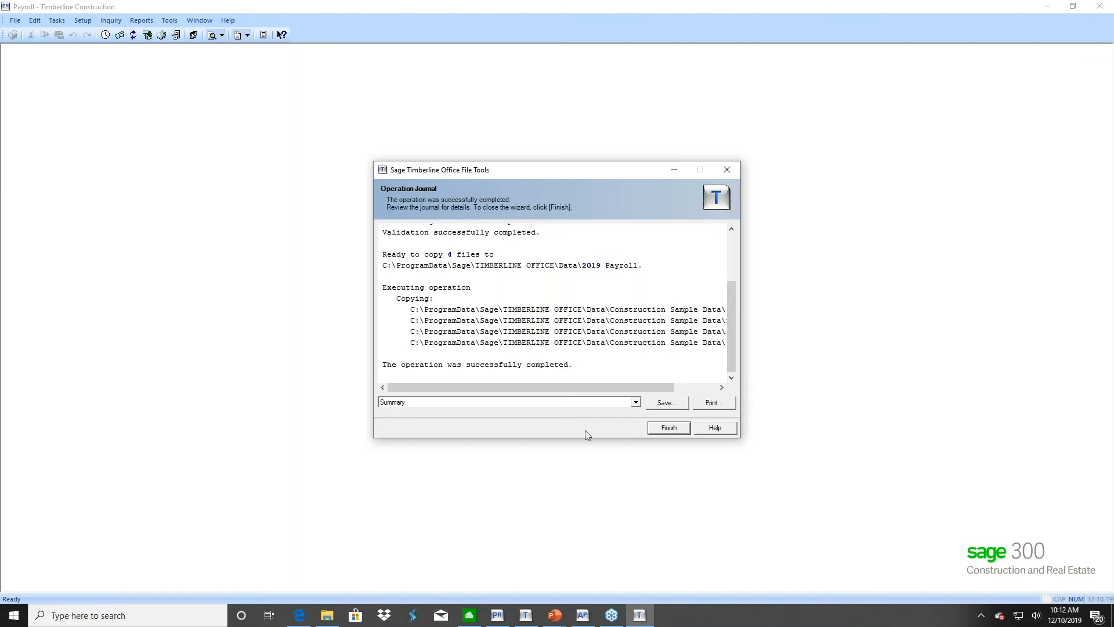
{"action": "left_click", "coordinate": [666, 428]}
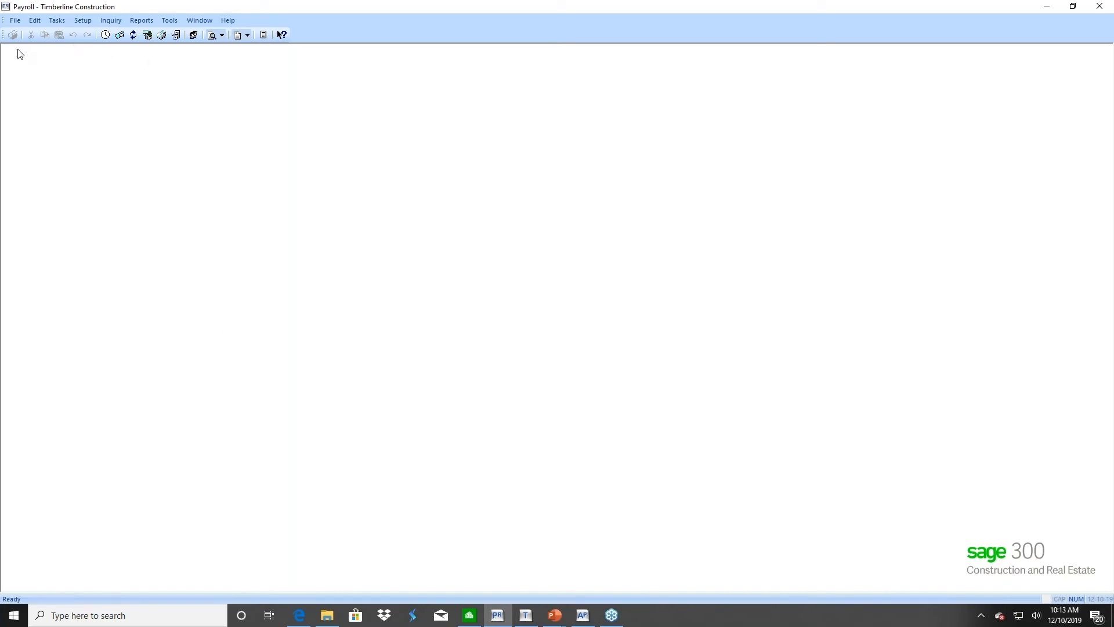
Open the 2019 Payroll company in Payroll
{"action": "left_click", "coordinate": [16, 21]}
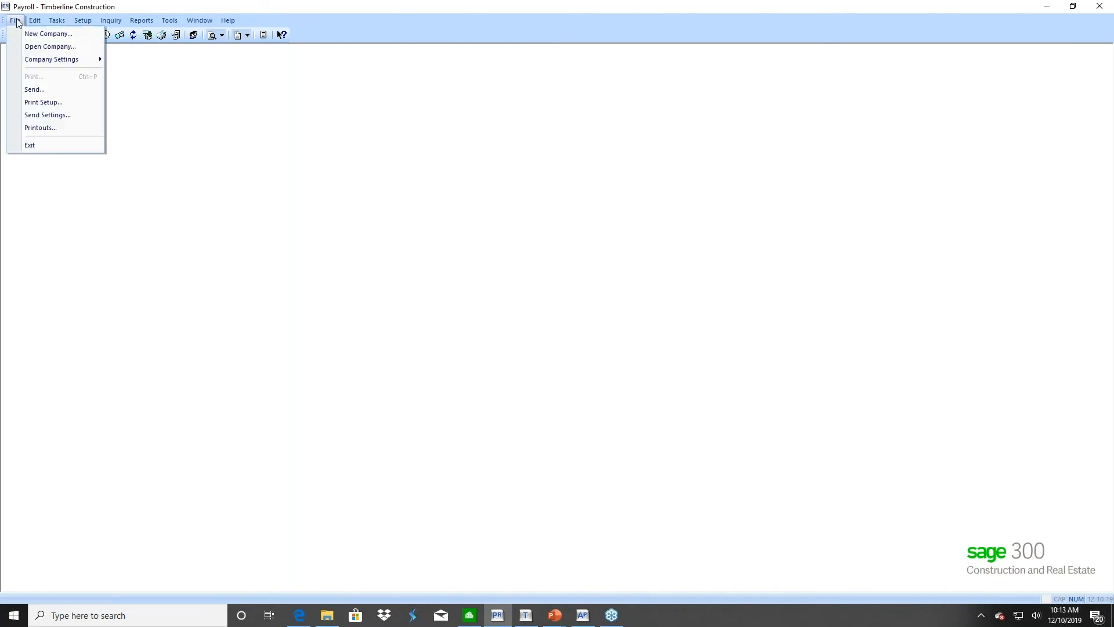
{"action": "left_click", "coordinate": [24, 48]}
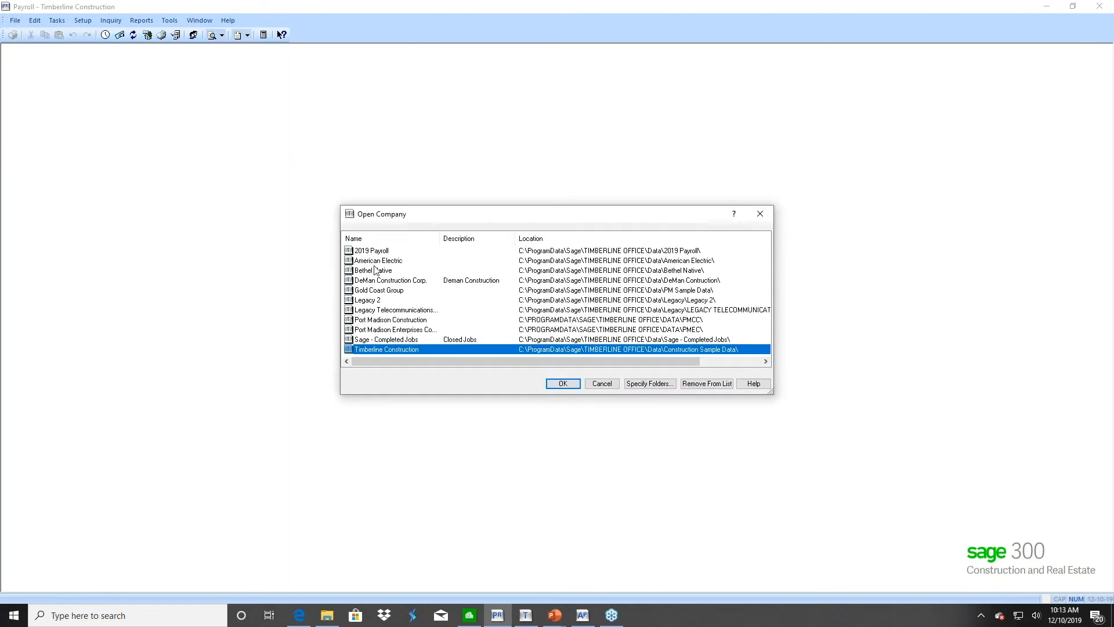
{"action": "double_click", "coordinate": [372, 252]}
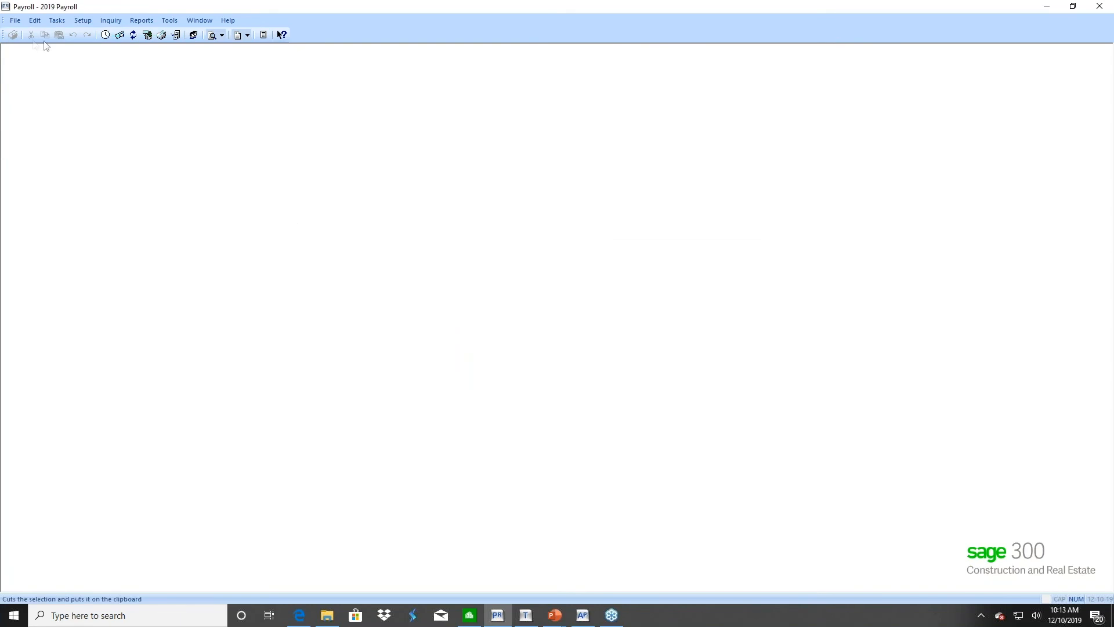
Review the General company settings and close them without changes
{"action": "left_click", "coordinate": [17, 22]}
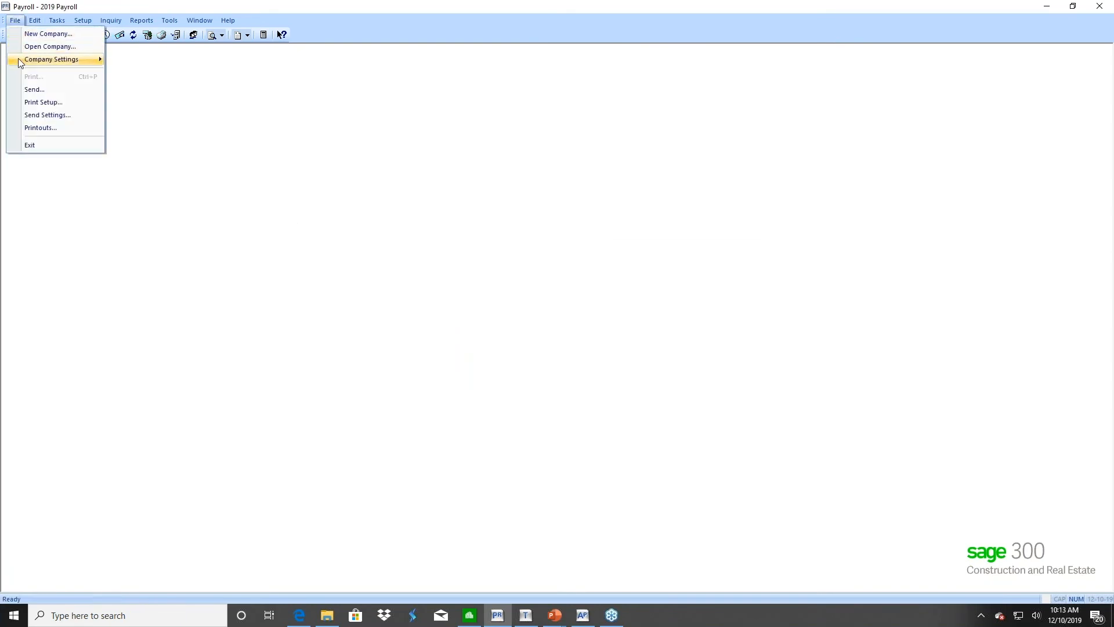
{"action": "mouse_move", "coordinate": [21, 59]}
{"action": "left_click", "coordinate": [143, 60]}
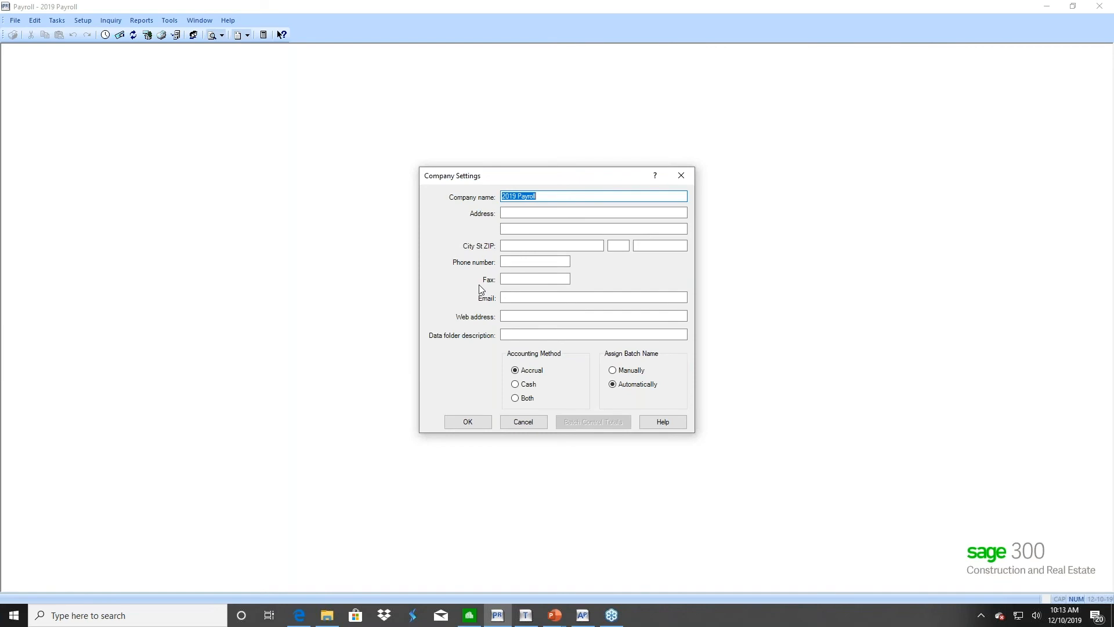
{"action": "left_click", "coordinate": [523, 421]}
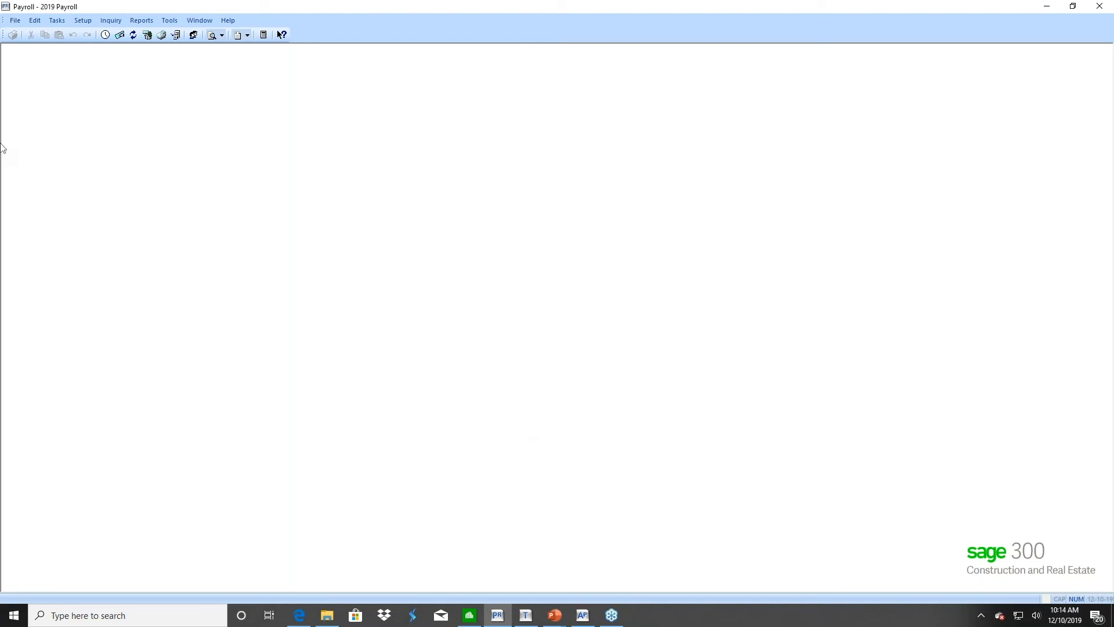
Reopen the Timberline Construction company and pull down the Tasks menu
{"action": "left_click", "coordinate": [16, 21]}
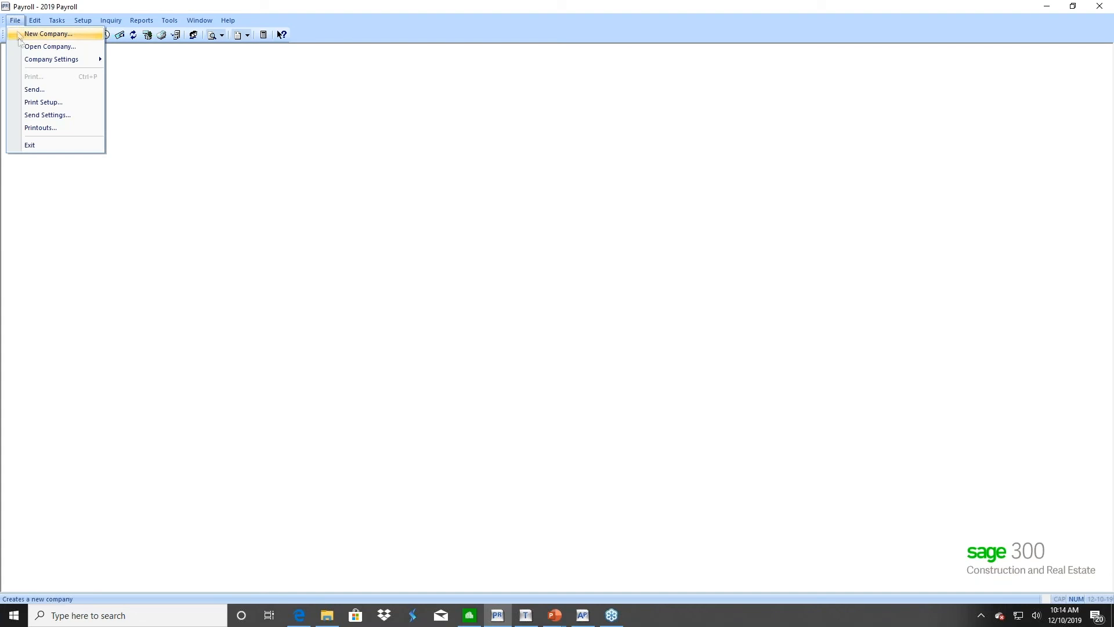
{"action": "left_click", "coordinate": [21, 47]}
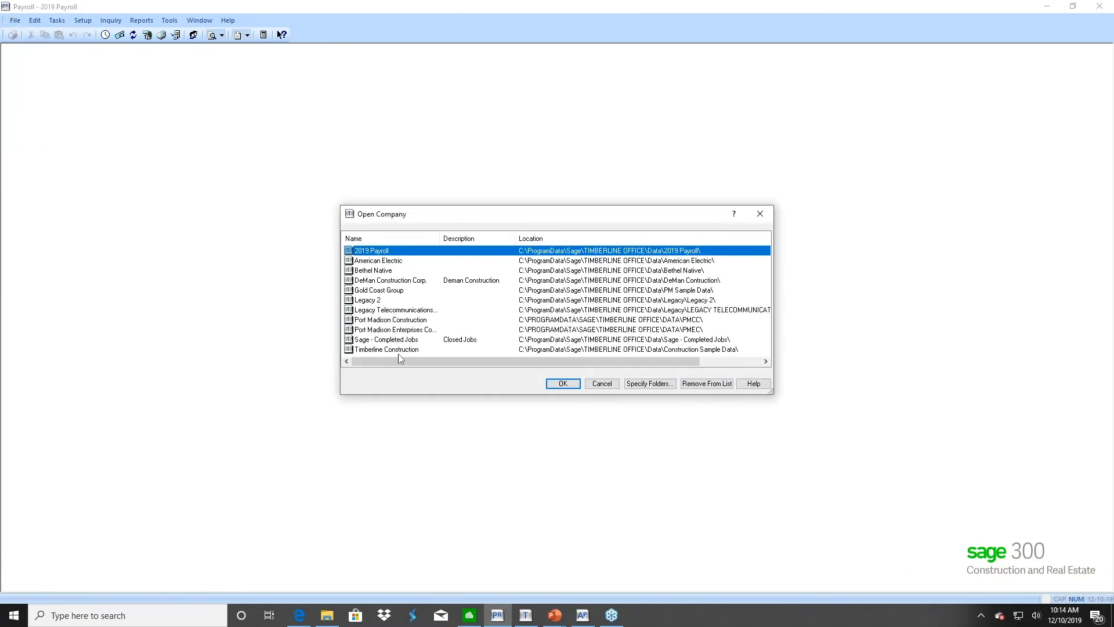
{"action": "left_click", "coordinate": [400, 350]}
{"action": "left_click", "coordinate": [568, 385]}
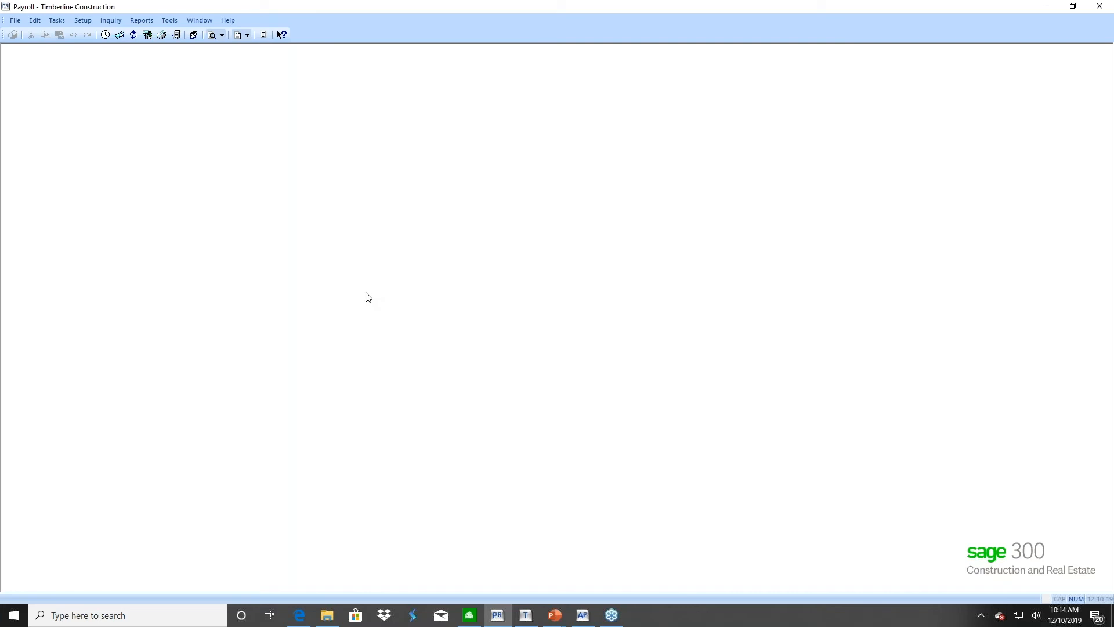
{"action": "left_click", "coordinate": [58, 21]}
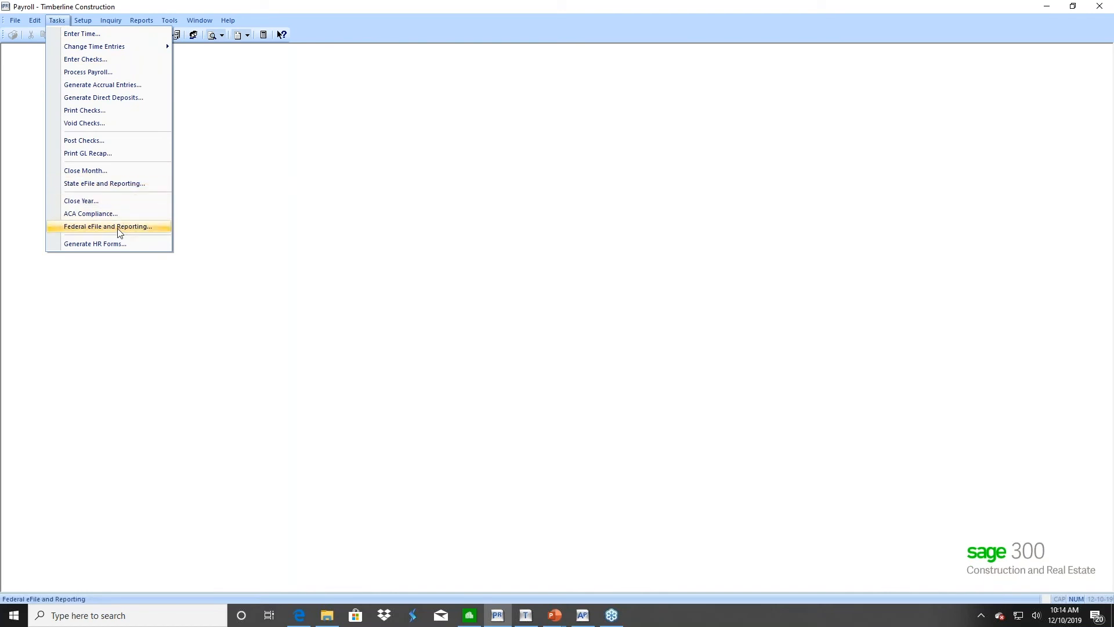
Start a new OR OQ/132 Reports state report for 4th Quarter and deselect all employees
{"action": "left_click", "coordinate": [114, 185]}
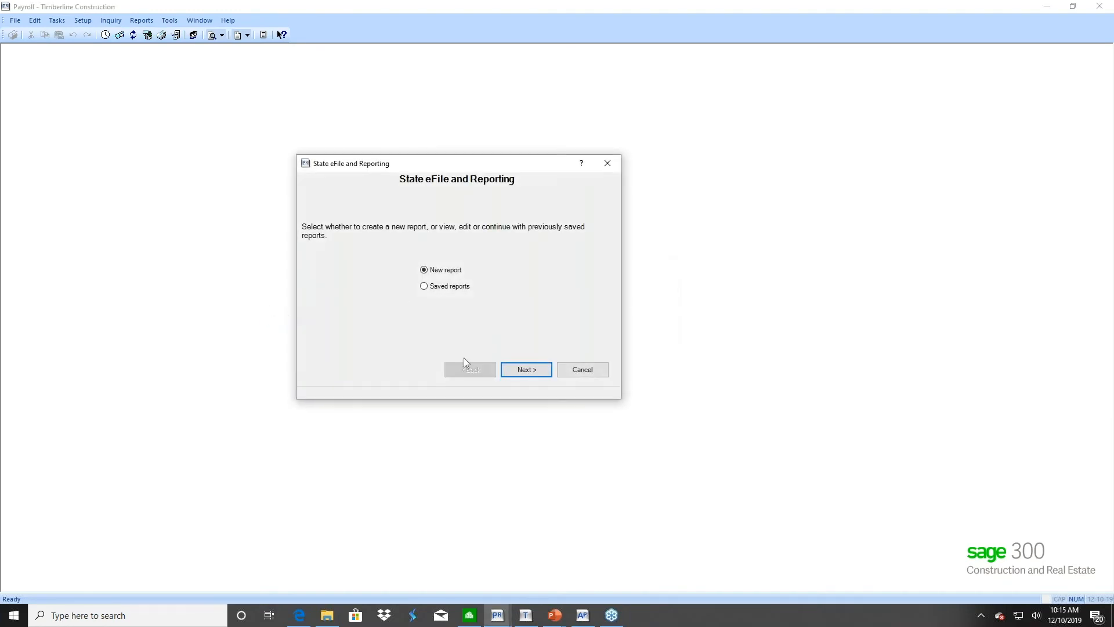
{"action": "left_click", "coordinate": [511, 368]}
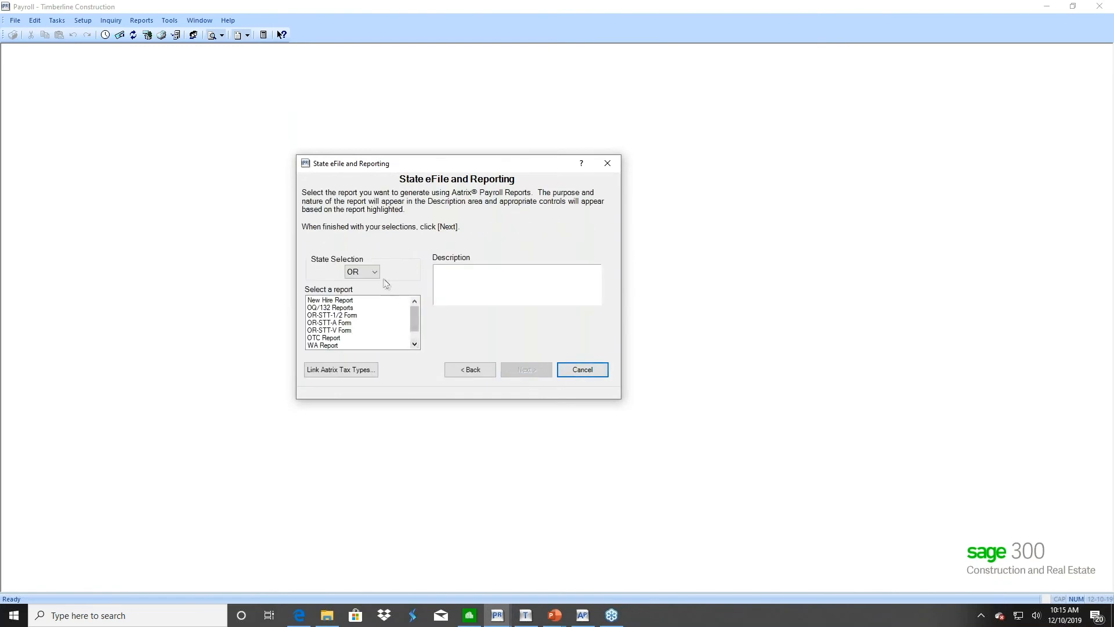
{"action": "left_click", "coordinate": [374, 273]}
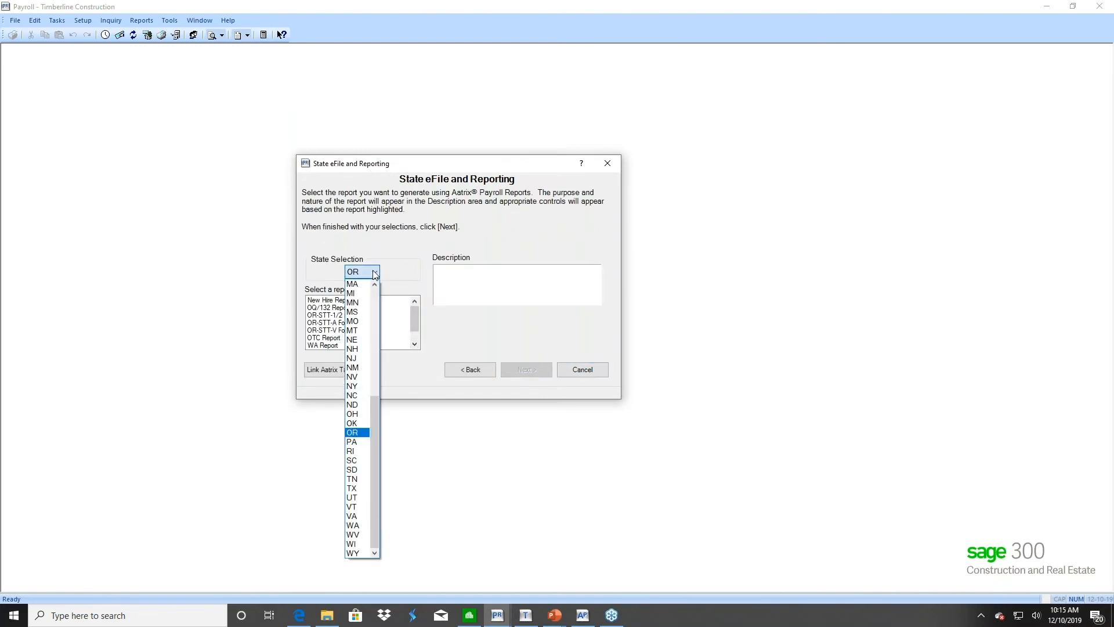
{"action": "left_click", "coordinate": [355, 432]}
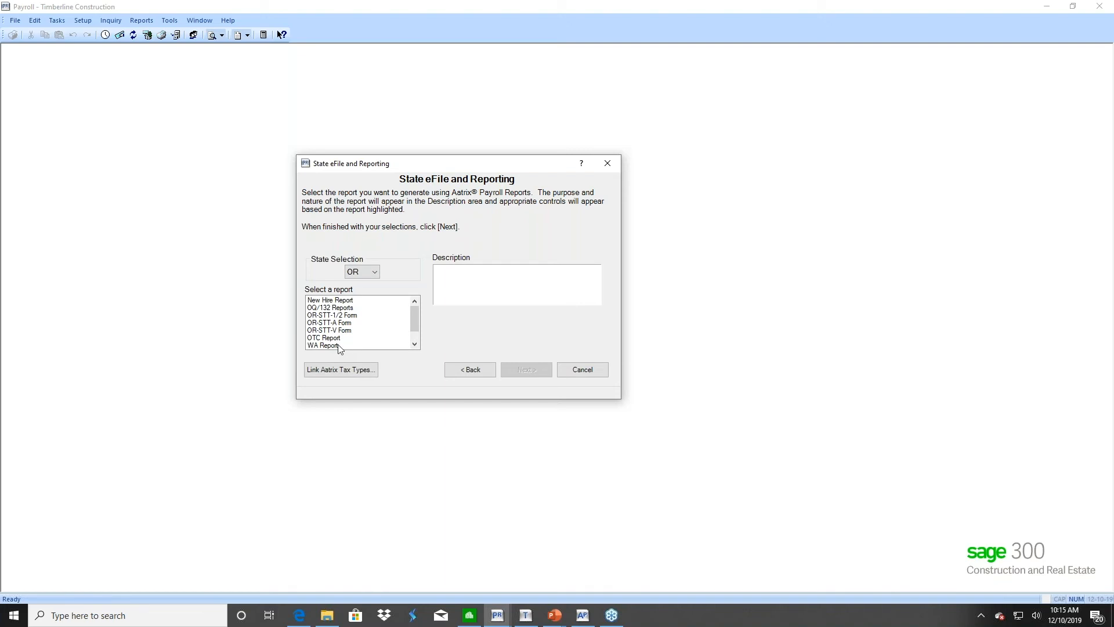
{"action": "left_click", "coordinate": [321, 308]}
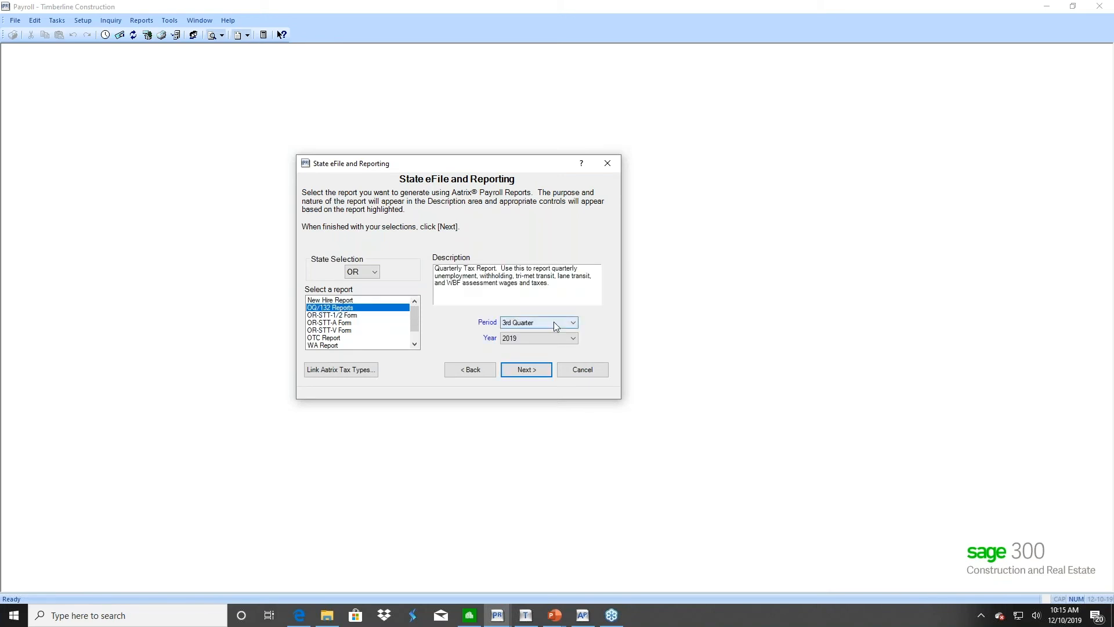
{"action": "left_click", "coordinate": [572, 322]}
{"action": "left_click", "coordinate": [555, 354]}
{"action": "left_click", "coordinate": [528, 370]}
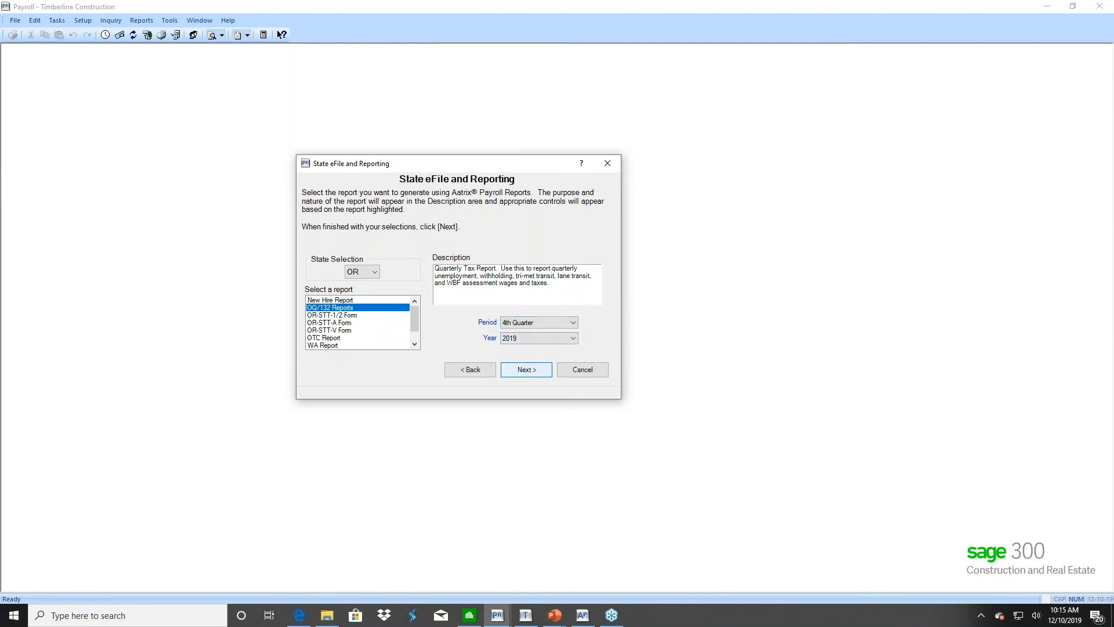
{"action": "left_click", "coordinate": [385, 371]}
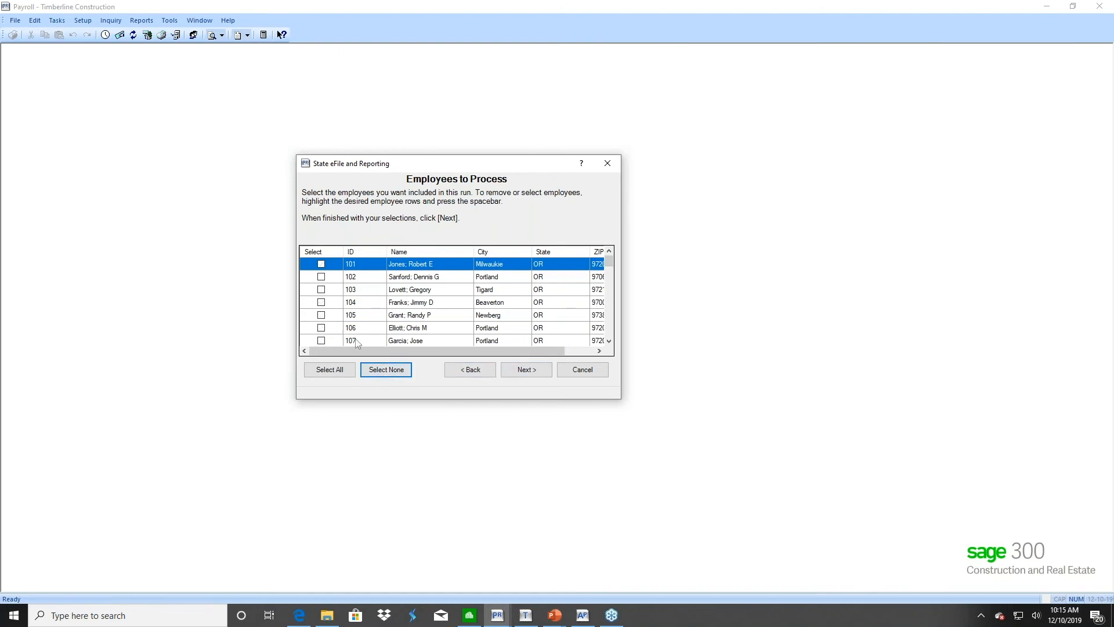
Include only the first employee and generate the Oregon Form OQ report in Aatrix
{"action": "left_click", "coordinate": [322, 266]}
{"action": "left_click", "coordinate": [527, 370]}
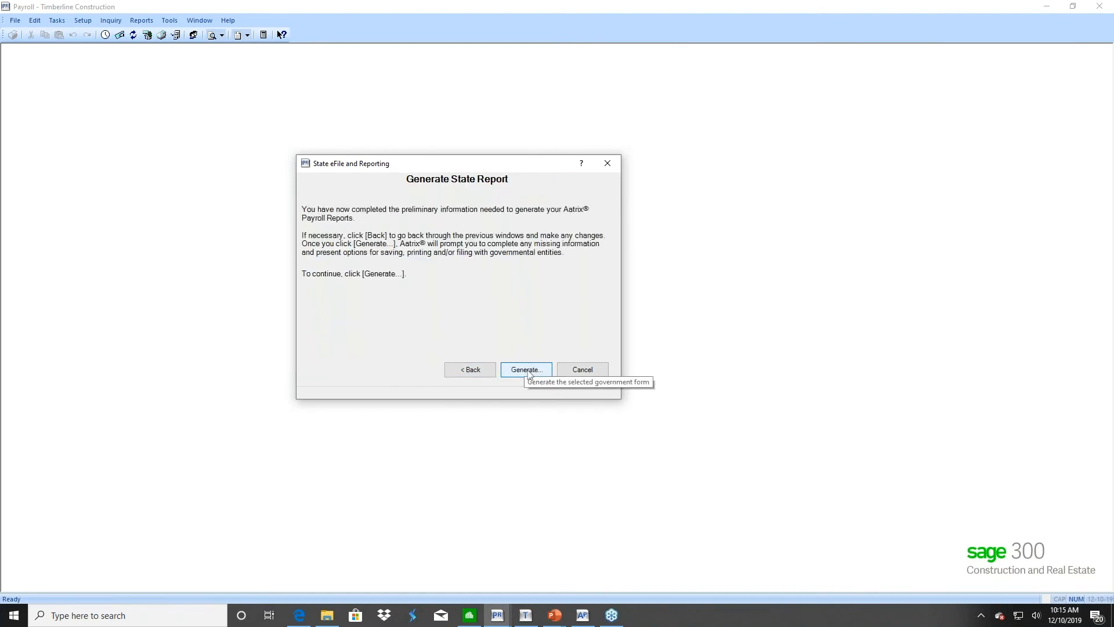
{"action": "left_click", "coordinate": [529, 376]}
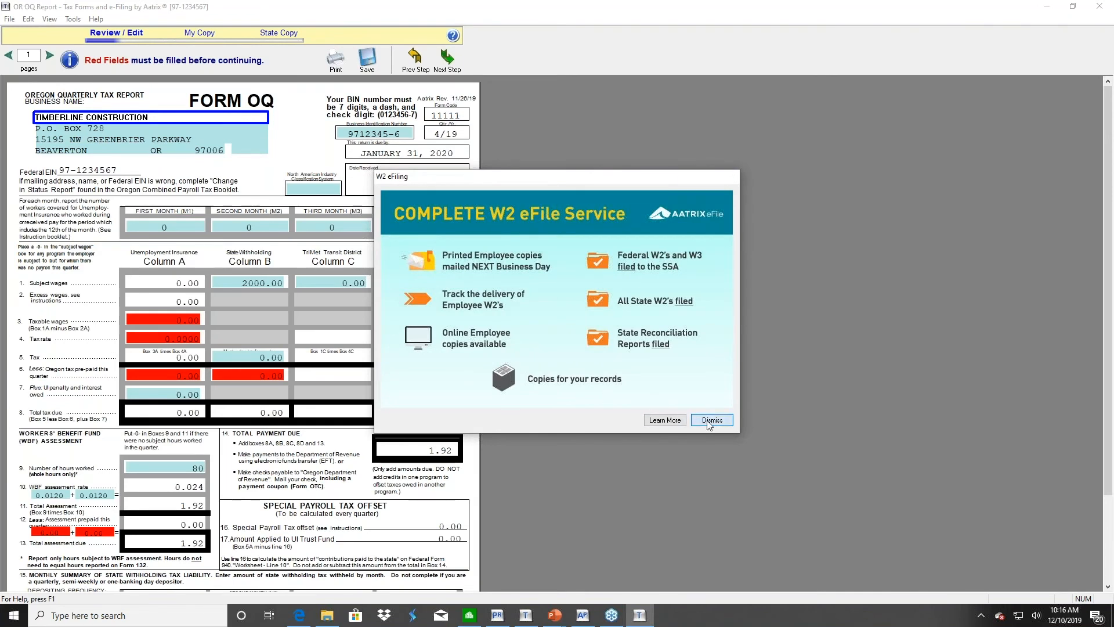
Dismiss the eFile, Report Steps and Red Fields notices and enter 2000.00 line 3 taxable wages
{"action": "left_click", "coordinate": [709, 422]}
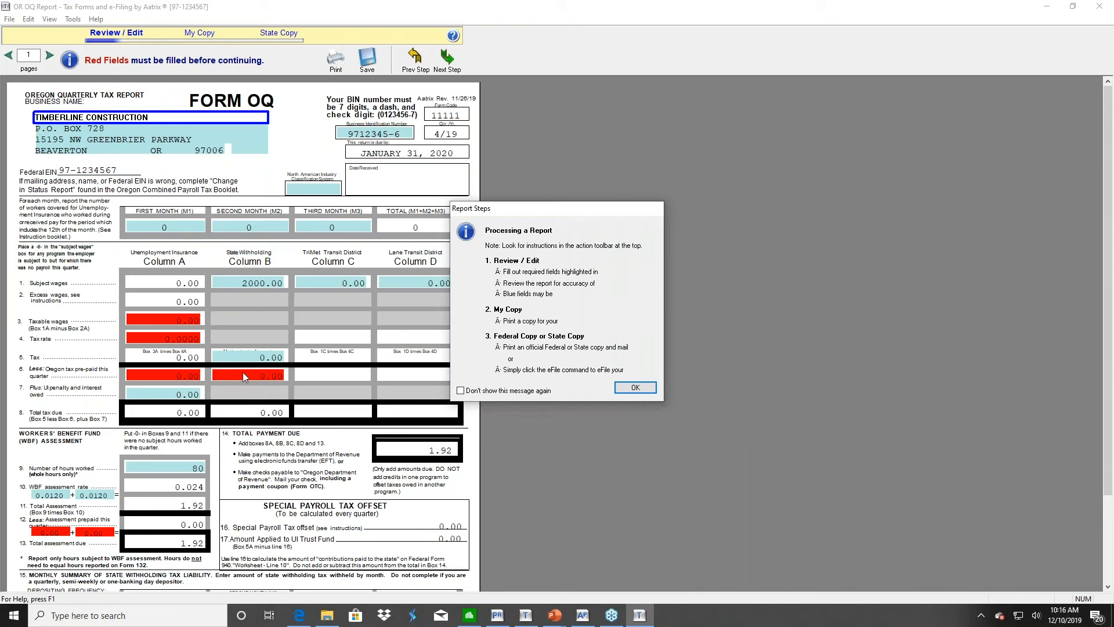
{"action": "left_click", "coordinate": [636, 388]}
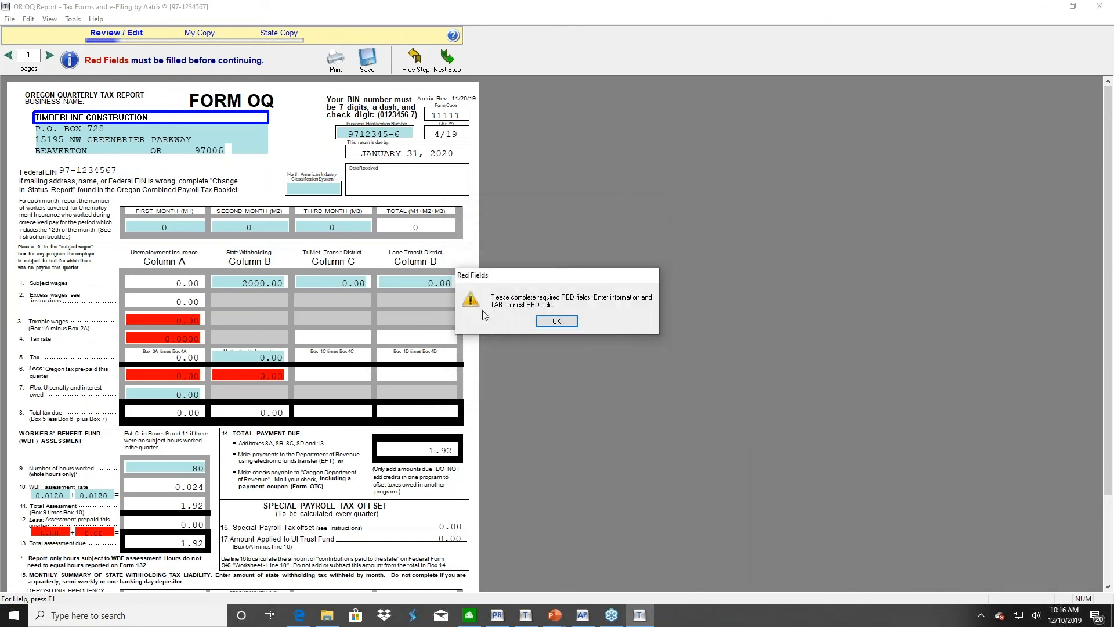
{"action": "left_click", "coordinate": [555, 321]}
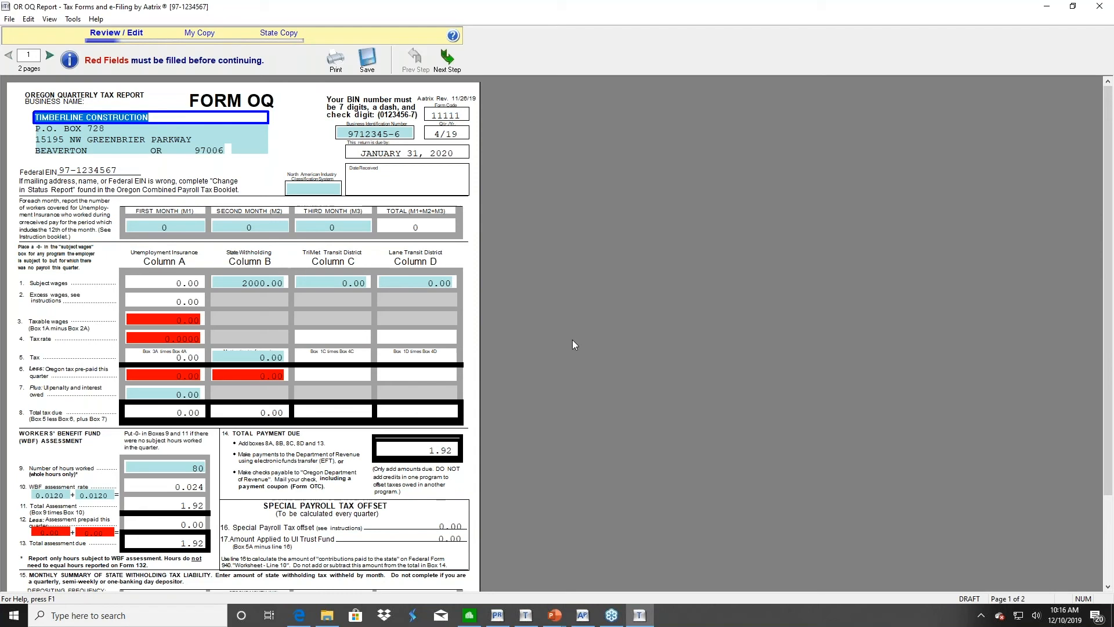
{"action": "left_click", "coordinate": [161, 321]}
{"action": "type", "text": "2000"}
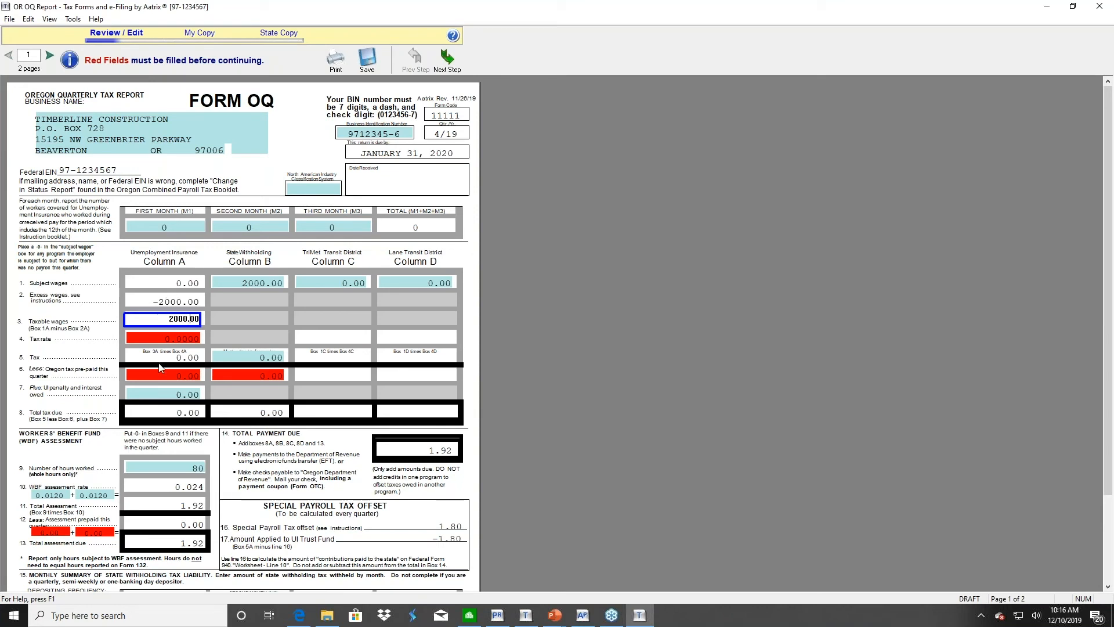
Enter 0 for the line 6 and box 12 prepaid amounts and a 0.0000 tax rate, then go to Form 132
{"action": "left_click", "coordinate": [150, 373]}
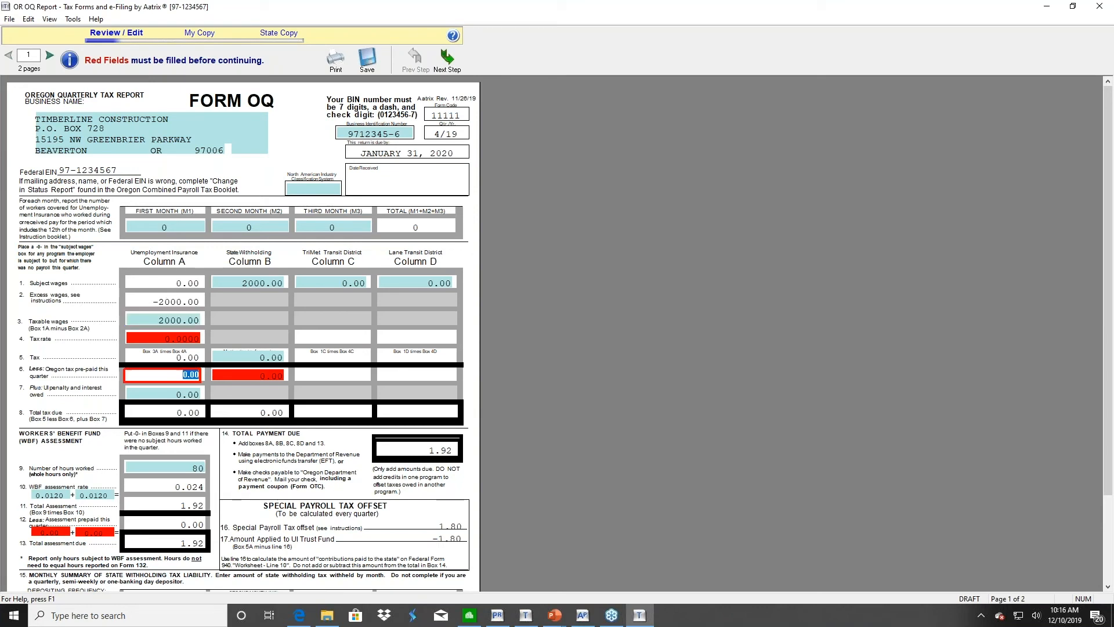
{"action": "left_click", "coordinate": [157, 377]}
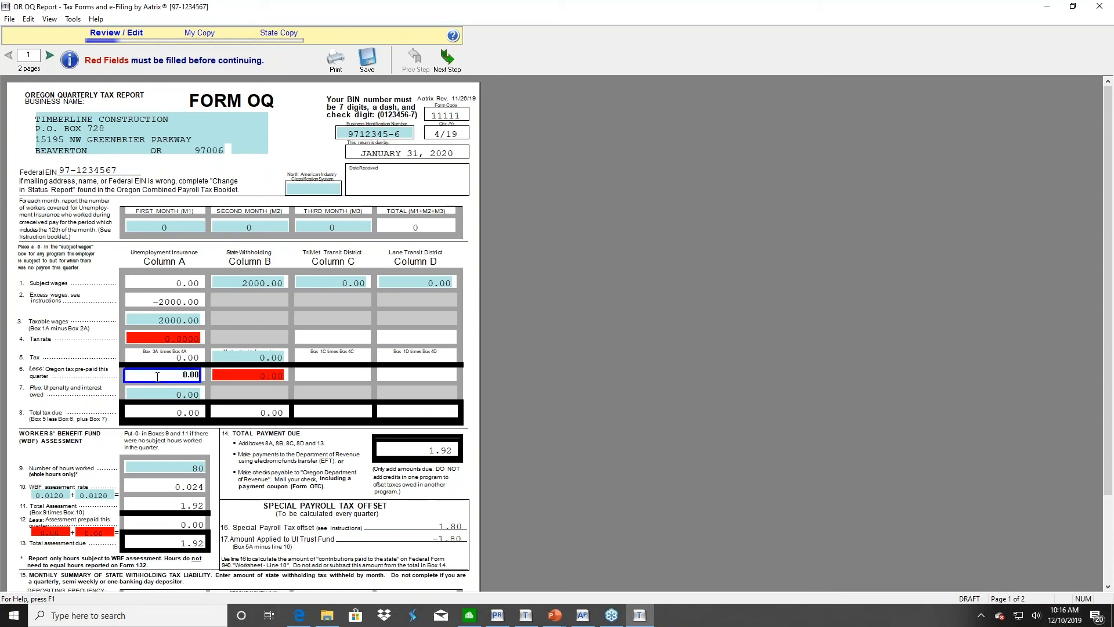
{"action": "left_click", "coordinate": [265, 376]}
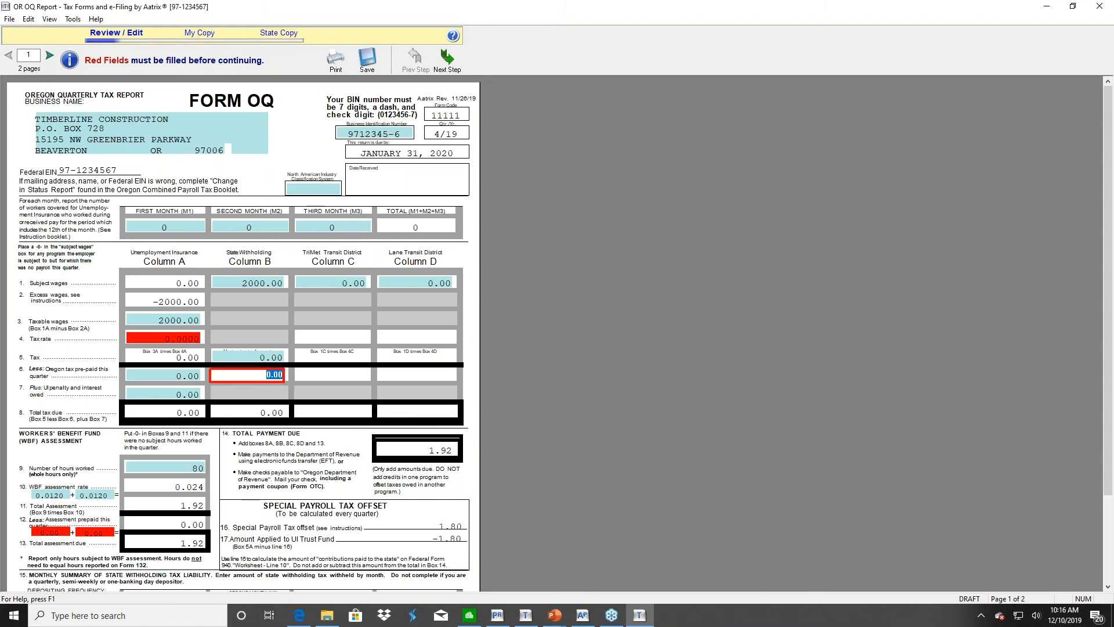
{"action": "type", "text": "0"}
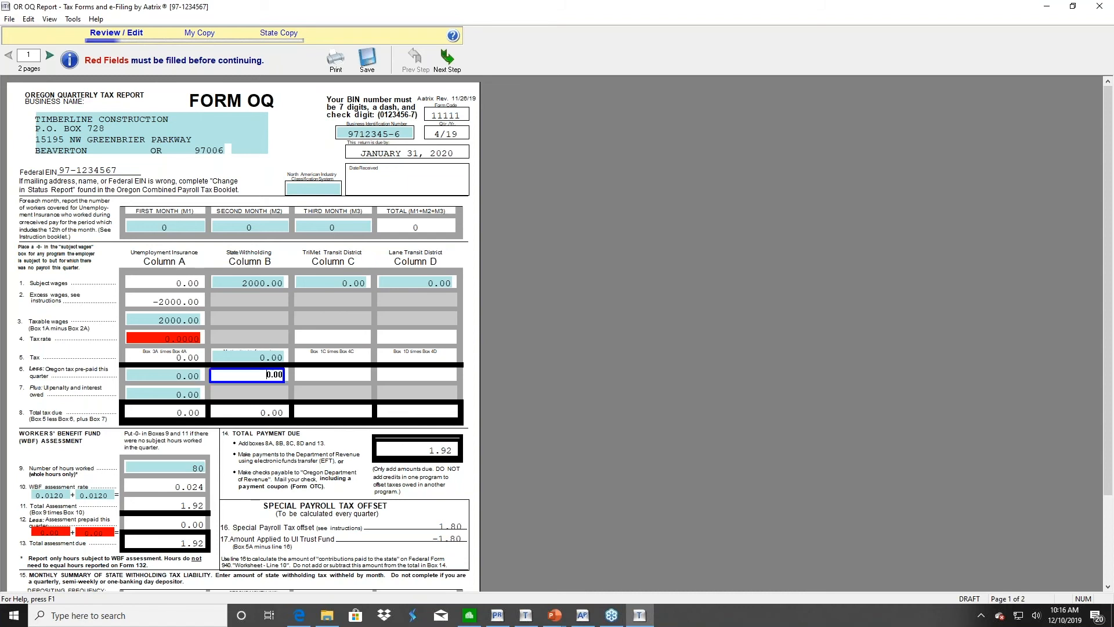
{"action": "left_click", "coordinate": [49, 531]}
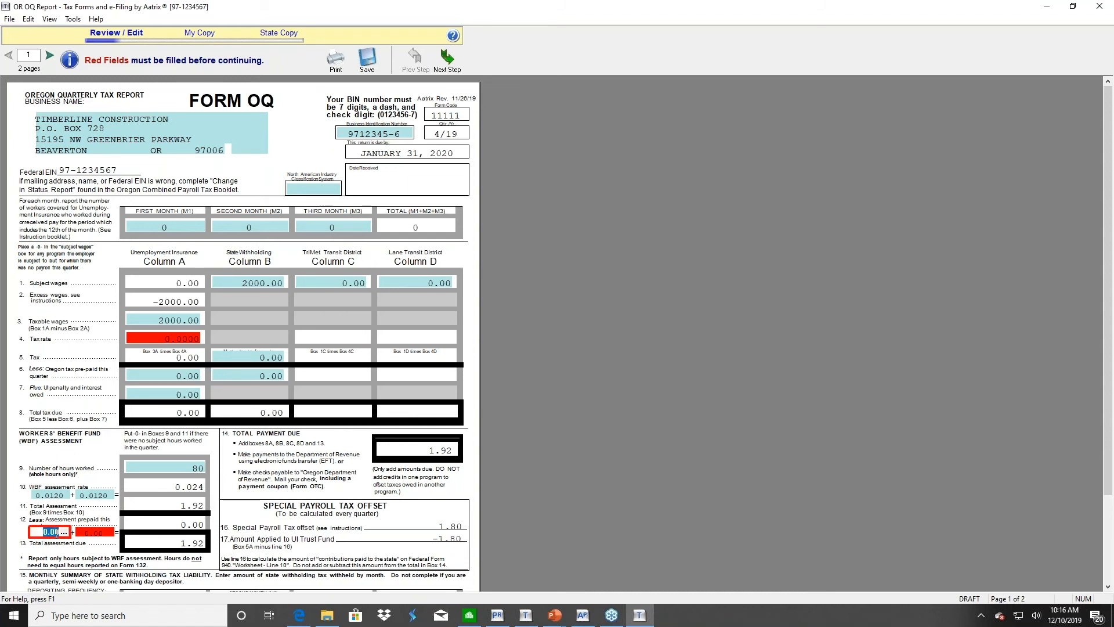
{"action": "type", "text": "0"}
{"action": "key", "text": "Tab"}
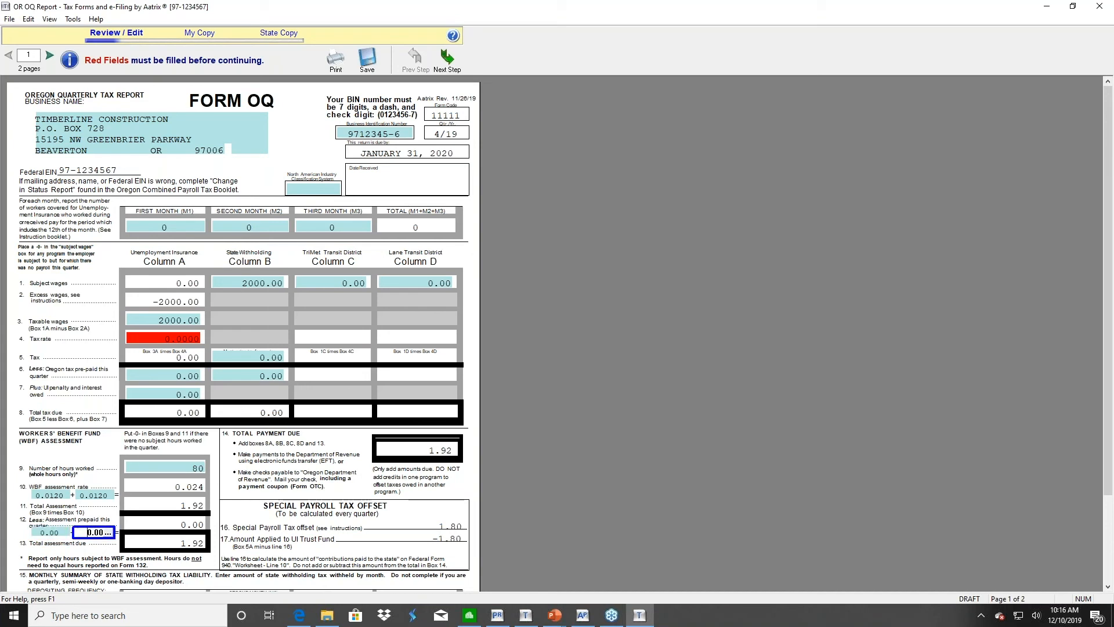
{"action": "left_click", "coordinate": [146, 334]}
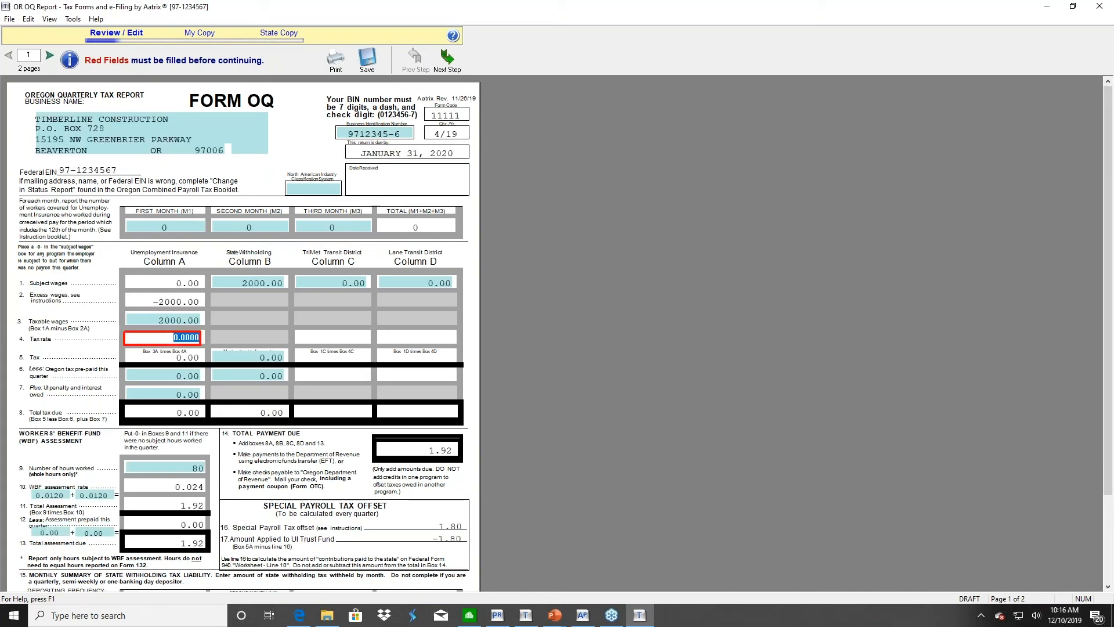
{"action": "left_click", "coordinate": [166, 376]}
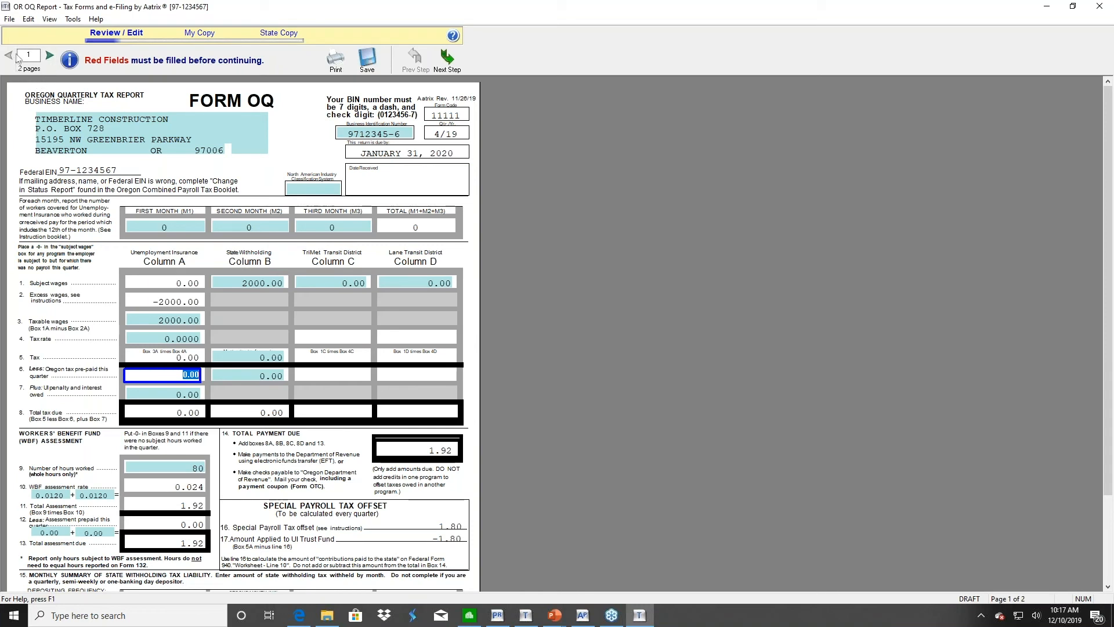
{"action": "left_click", "coordinate": [50, 56]}
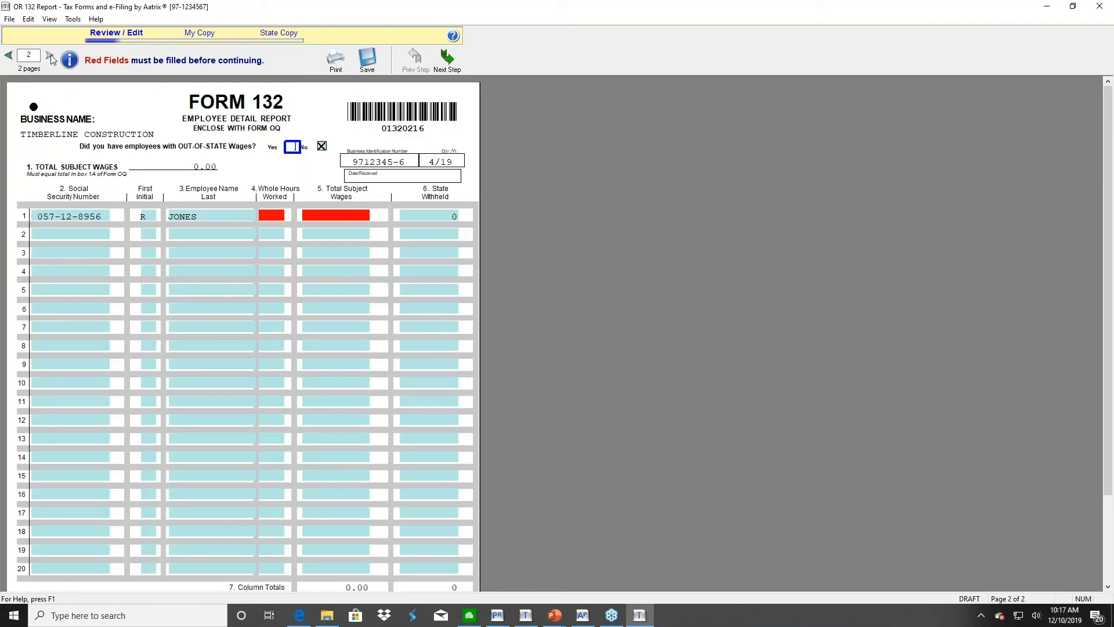
Give the first employee 40 whole hours and 2000.00 total subject wages on Form 132
{"action": "left_click", "coordinate": [270, 215]}
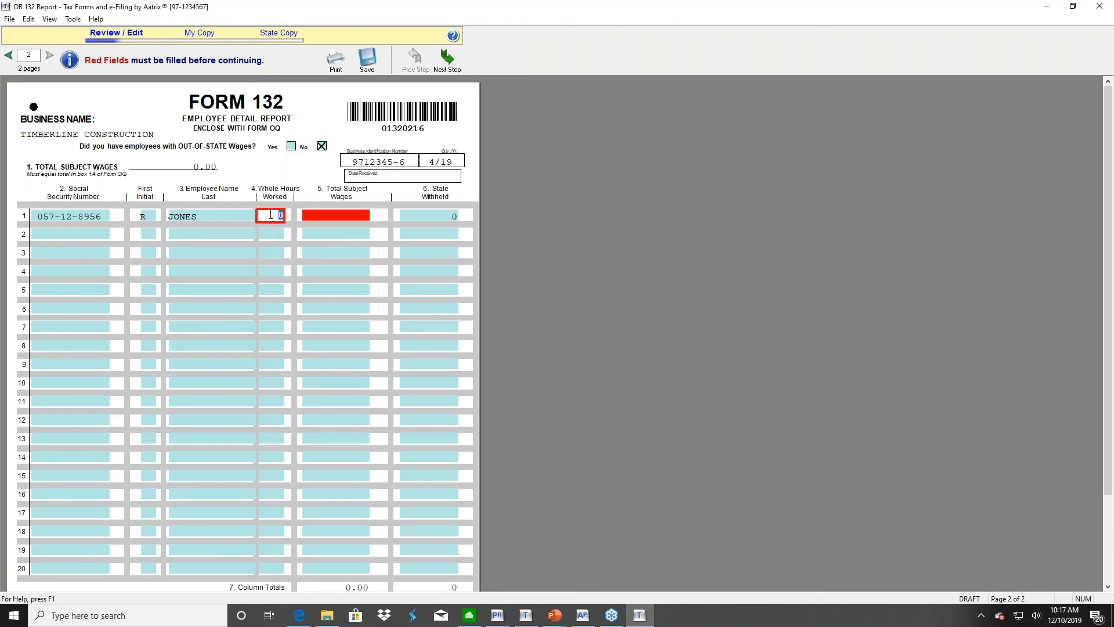
{"action": "type", "text": "40"}
{"action": "left_click", "coordinate": [335, 215]}
{"action": "type", "text": "2000"}
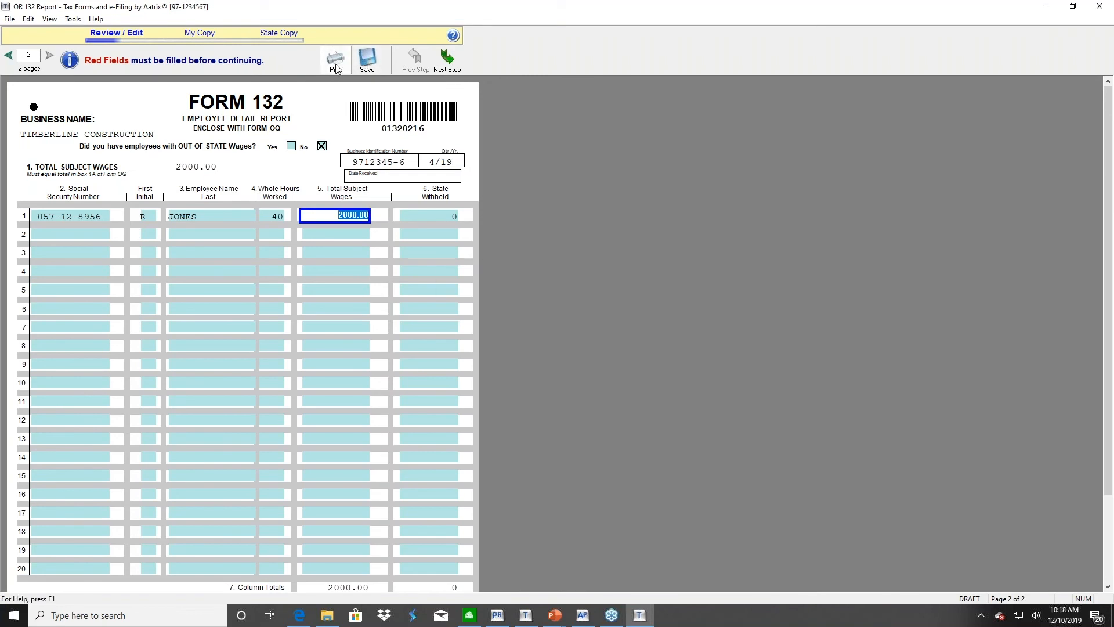
Proceed to the next report step and acknowledge the amount-due and missing-information warnings
{"action": "left_click", "coordinate": [450, 64]}
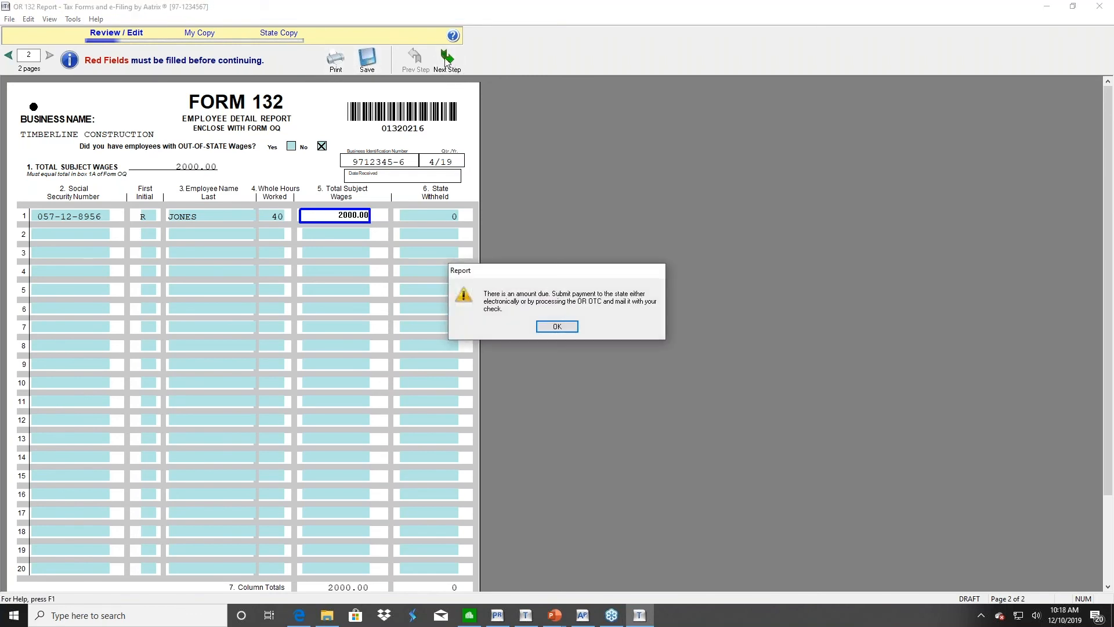
{"action": "left_click", "coordinate": [557, 326]}
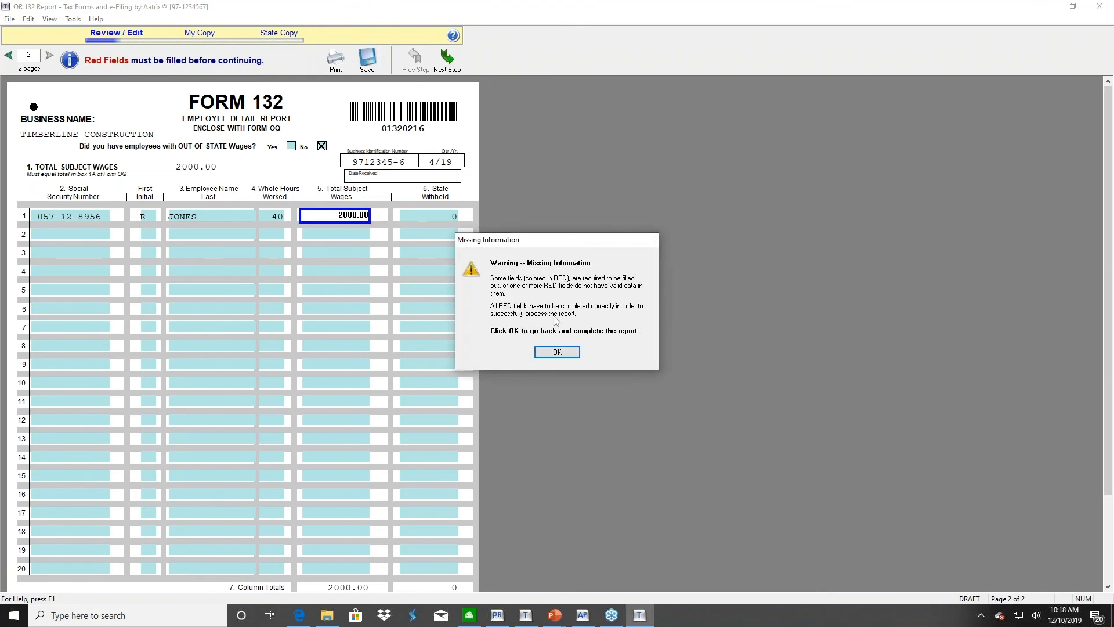
{"action": "left_click", "coordinate": [554, 354]}
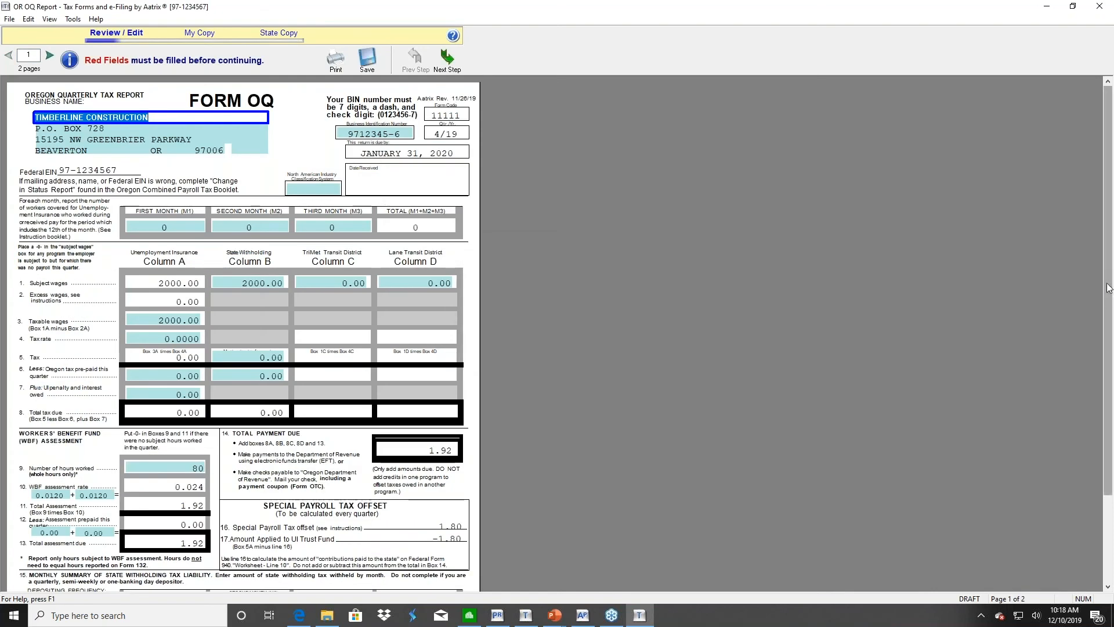
Mark Form OQ's depositing frequency as Monthly and enter 0.00 for the line 15 monthly amounts
{"action": "scroll", "coordinate": [1108, 288], "scroll_direction": "down", "scroll_amount": 3}
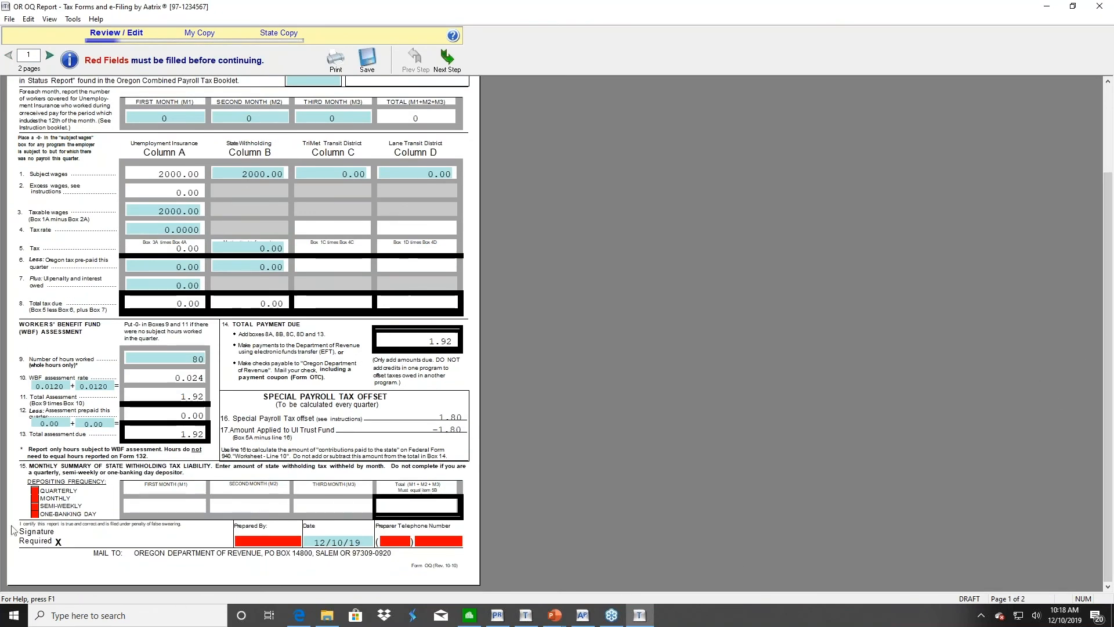
{"action": "left_click", "coordinate": [34, 499]}
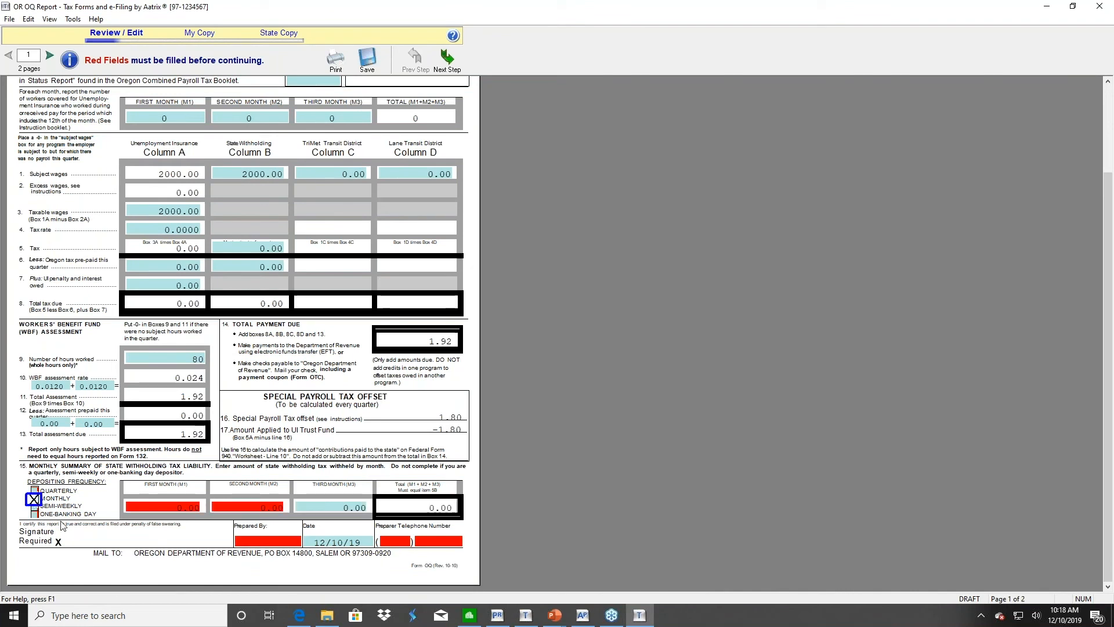
{"action": "left_click", "coordinate": [168, 508]}
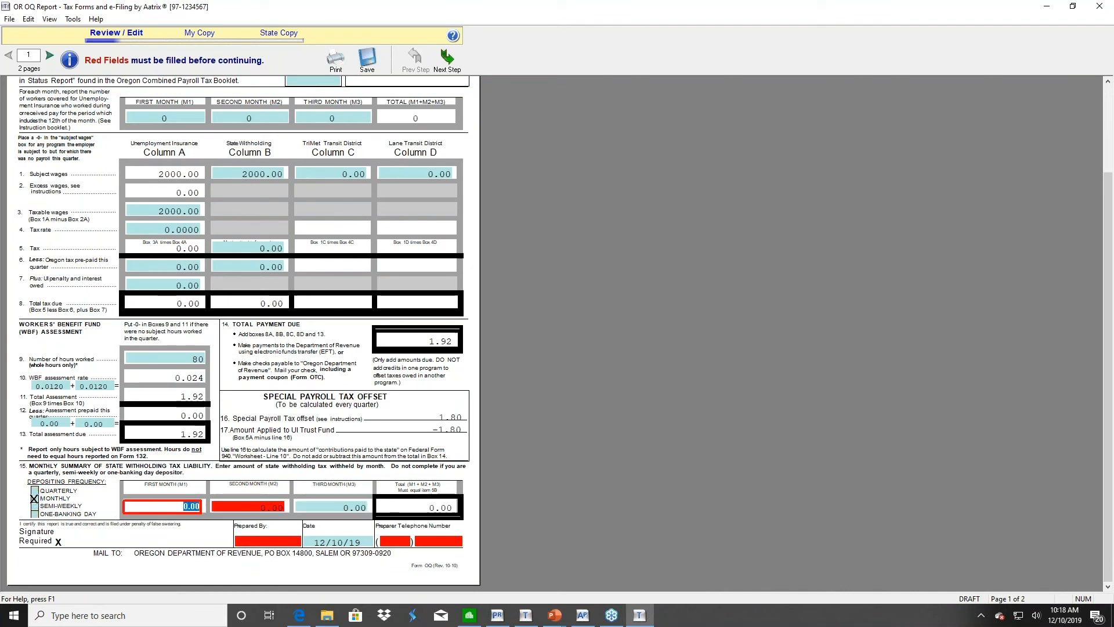
{"action": "type", "text": "0"}
{"action": "key", "text": "Tab"}
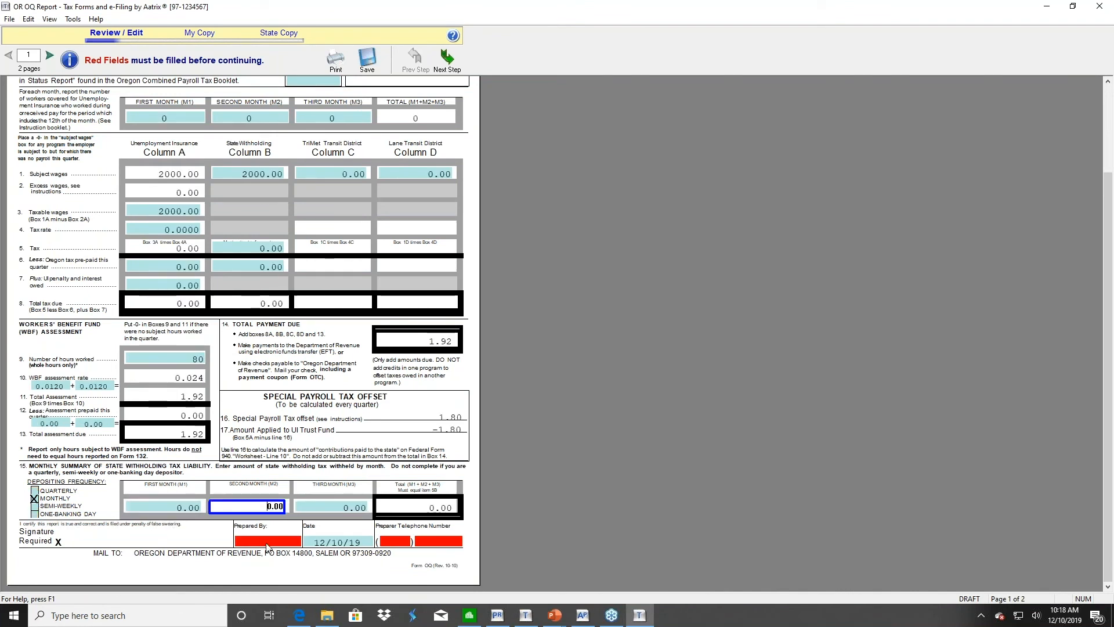
Fill in the preparer's name and telephone number
{"action": "left_click", "coordinate": [270, 543]}
{"action": "type", "text": "Jeannete"}
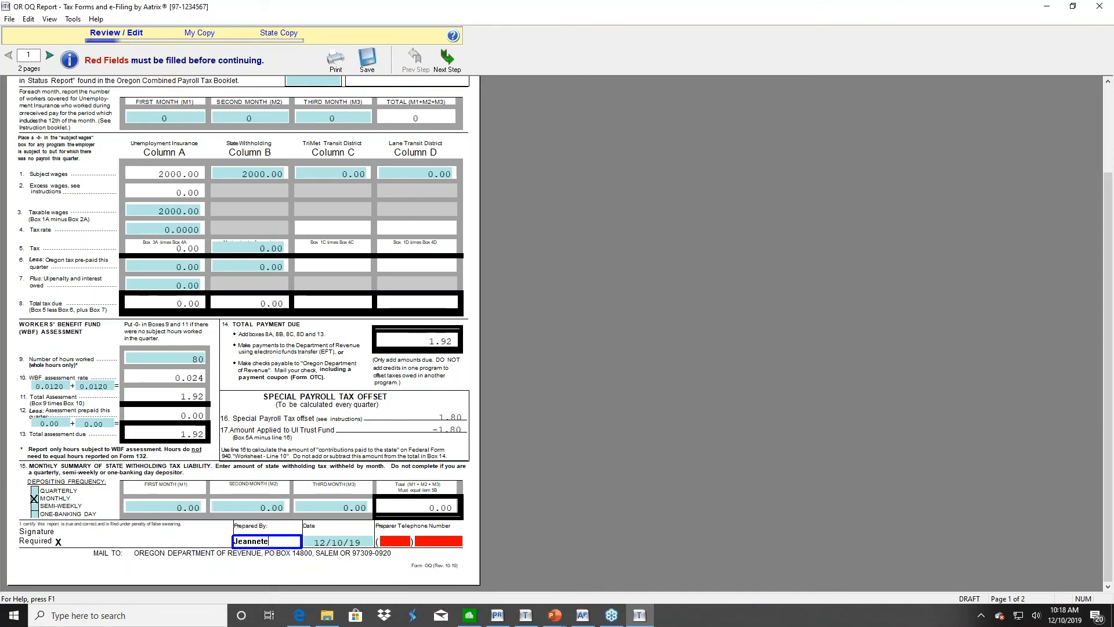
{"action": "key", "text": "BackSpace"}
{"action": "type", "text": "te"}
{"action": "left_click", "coordinate": [403, 544]}
{"action": "type", "text": "999"}
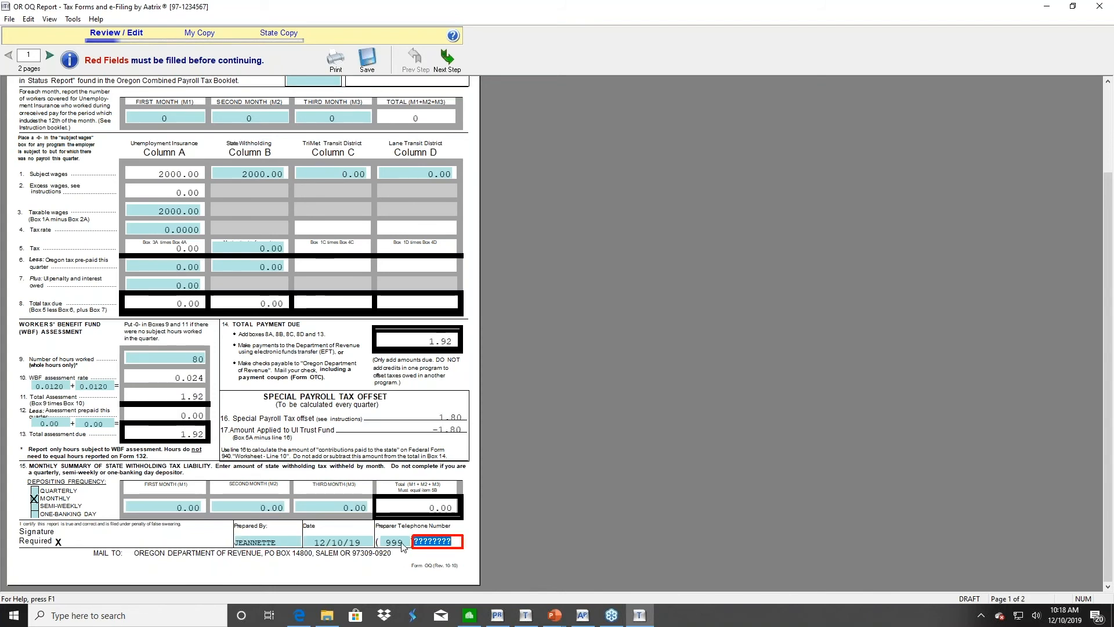
{"action": "type", "text": "88"}
{"action": "type", "text": "877"}
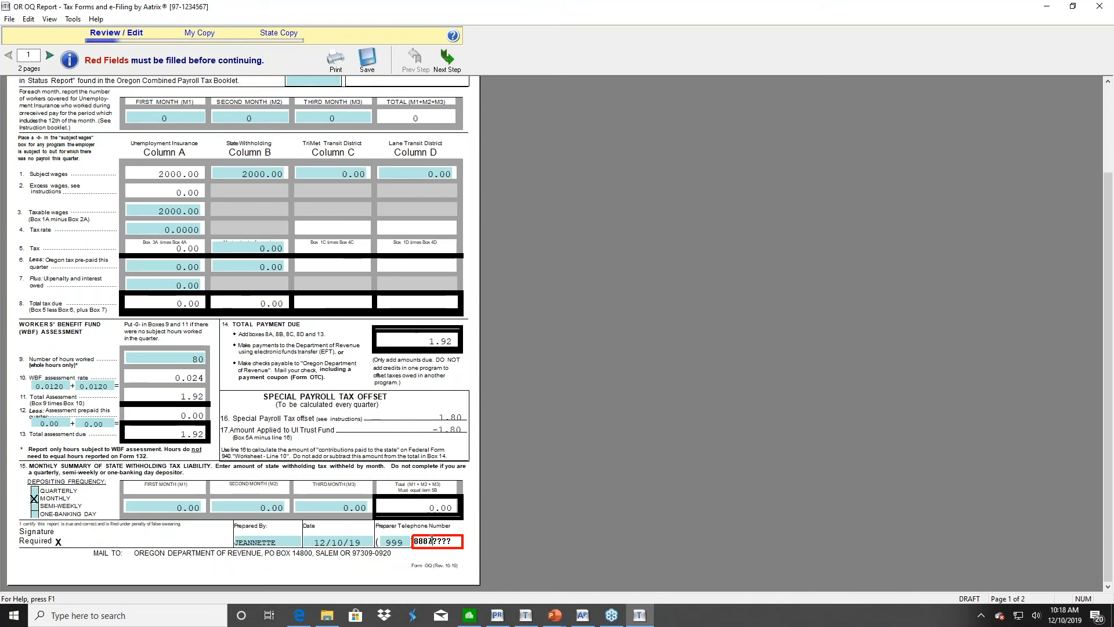
{"action": "type", "text": "7"}
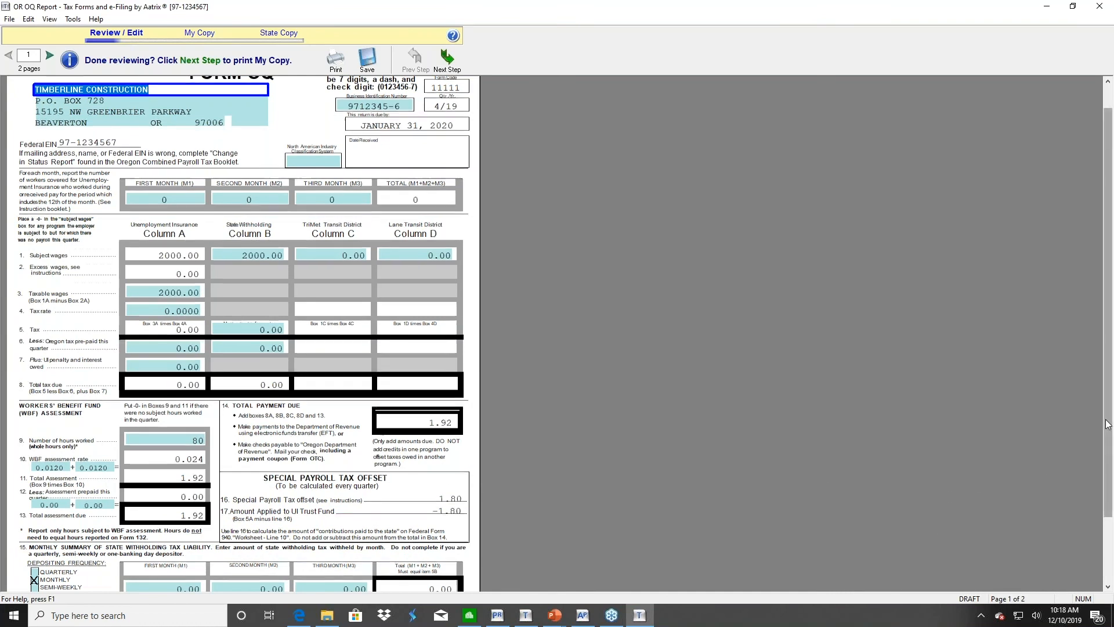
{"action": "scroll", "coordinate": [1108, 425], "scroll_direction": "up", "scroll_amount": 1}
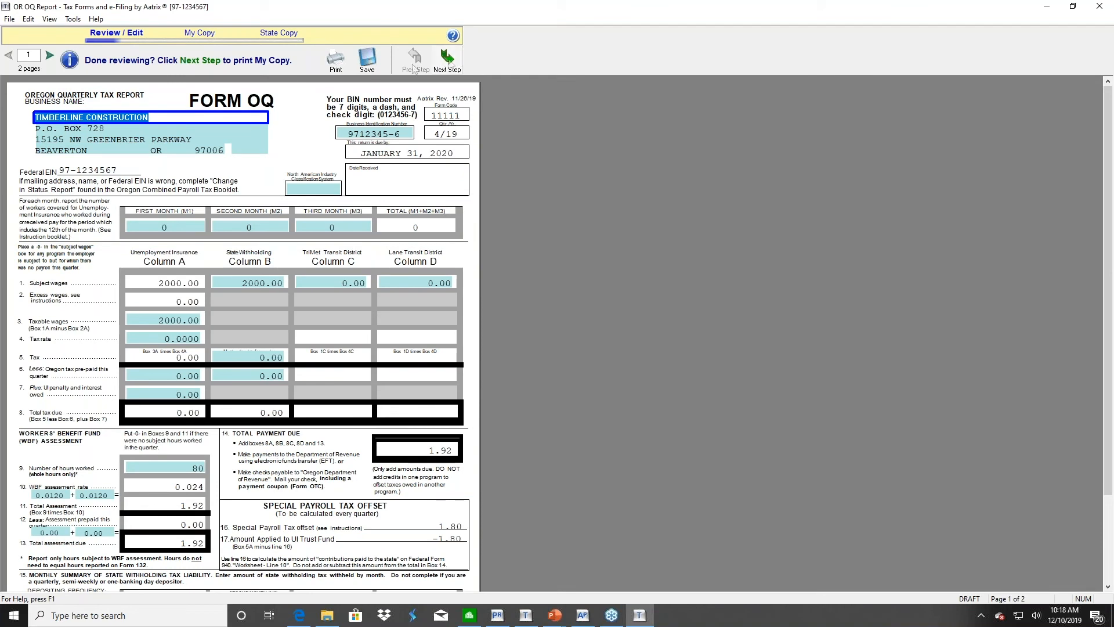
{"action": "left_click", "coordinate": [448, 56]}
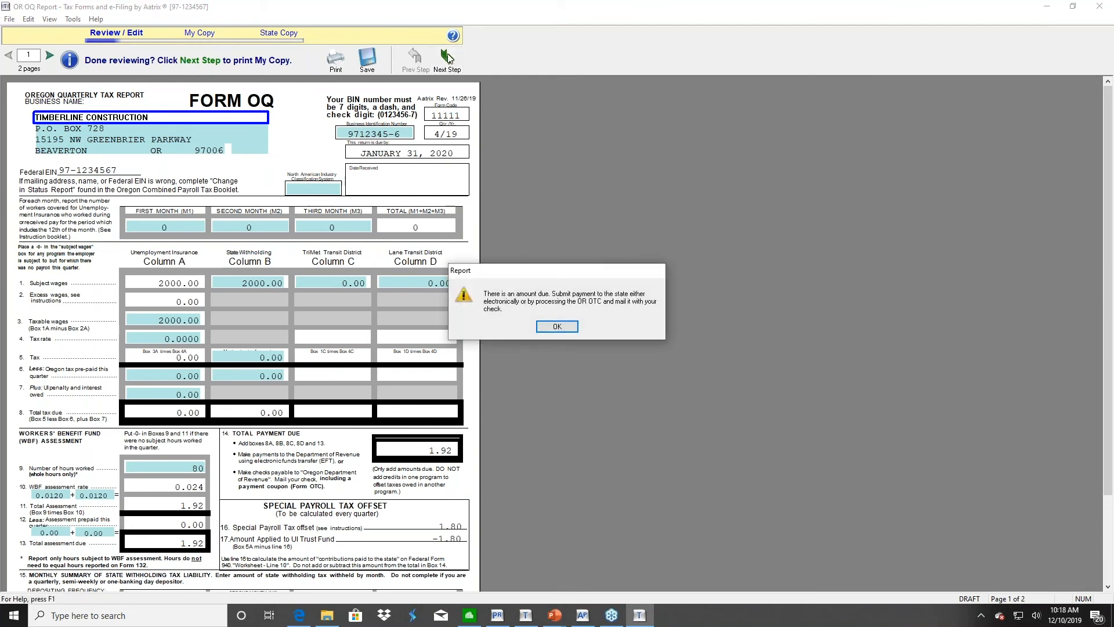
{"action": "left_click", "coordinate": [558, 327]}
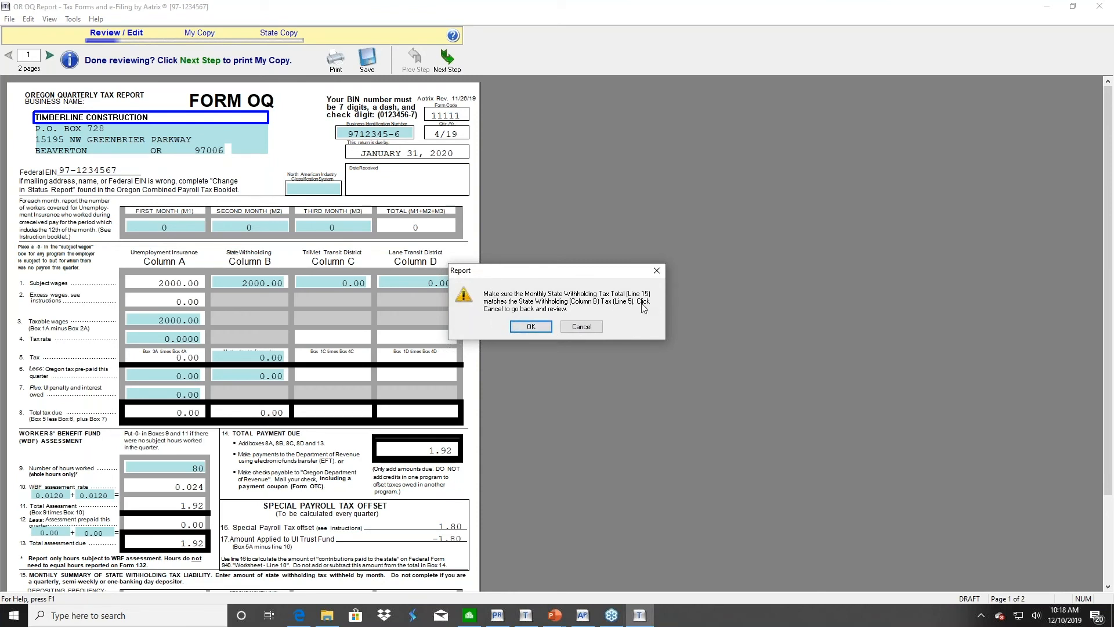
{"action": "left_click", "coordinate": [531, 327]}
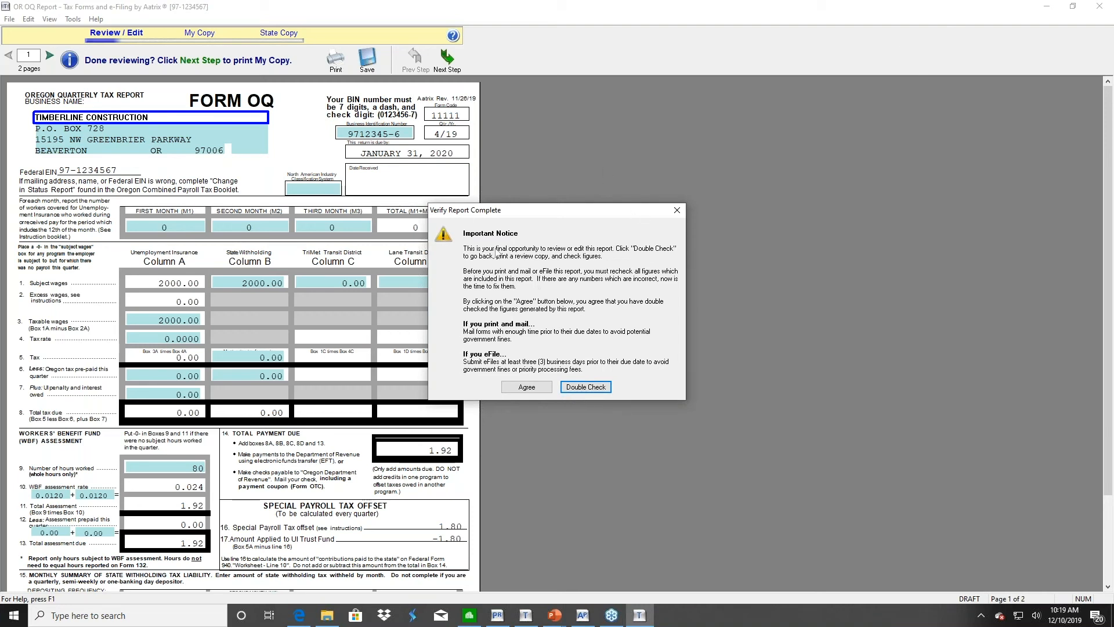
{"action": "left_click", "coordinate": [676, 212]}
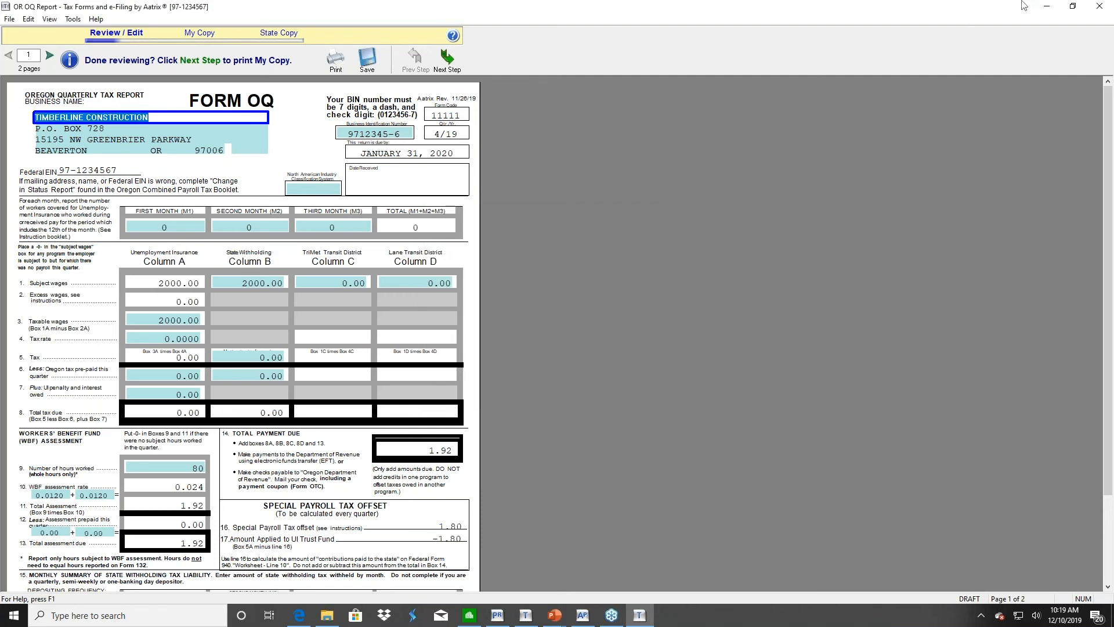
Close the Oregon report and start a new report in Federal eFile and Reporting
{"action": "left_click", "coordinate": [1100, 6]}
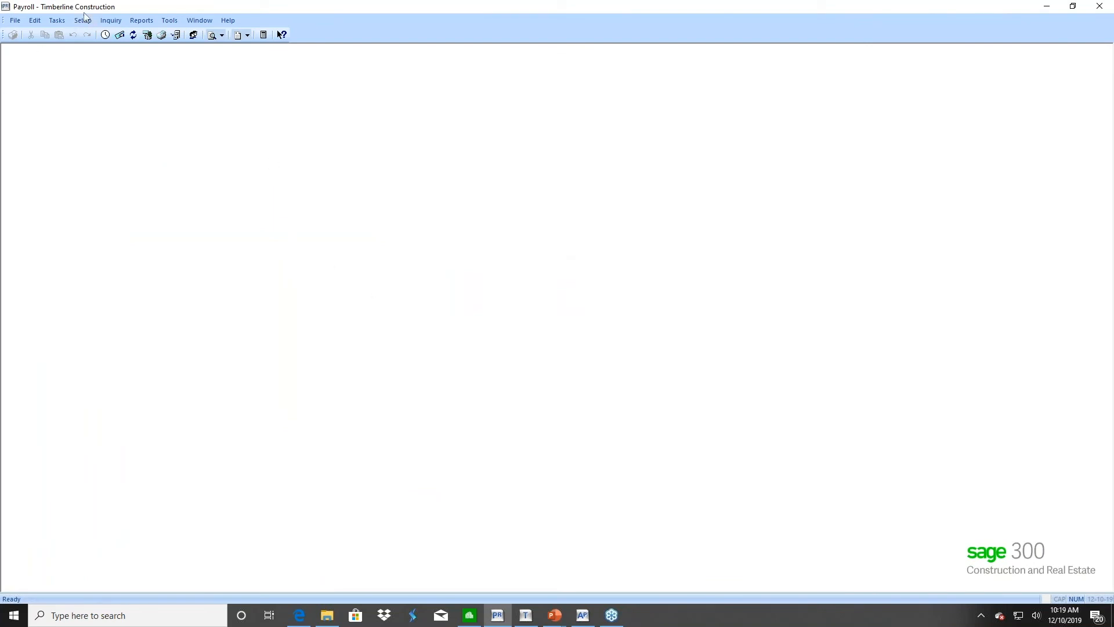
{"action": "left_click", "coordinate": [58, 22]}
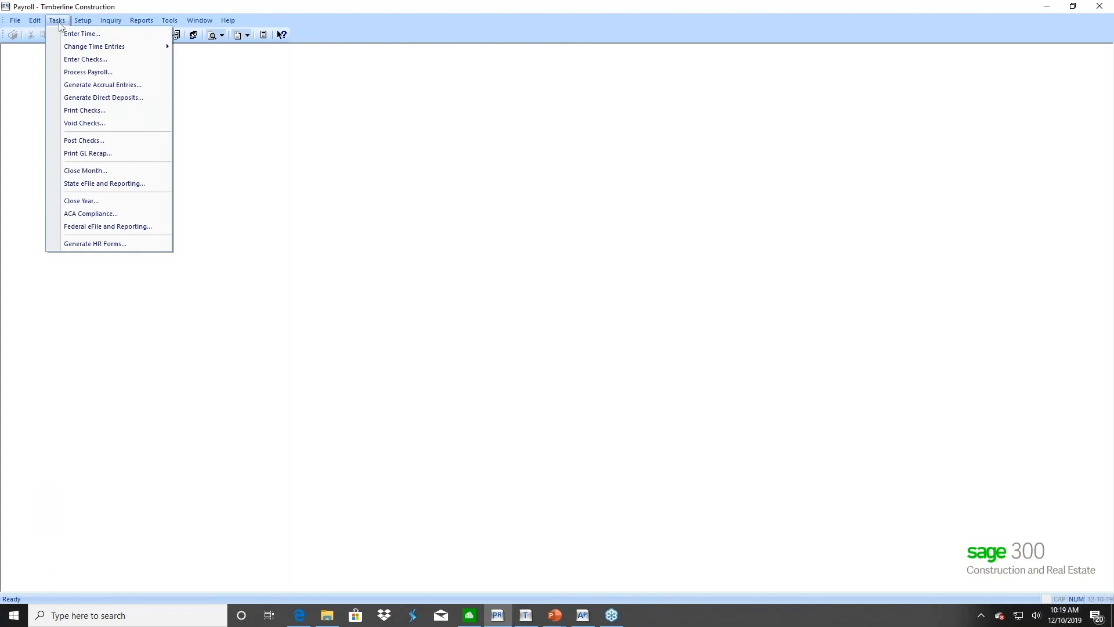
{"action": "left_click", "coordinate": [88, 227]}
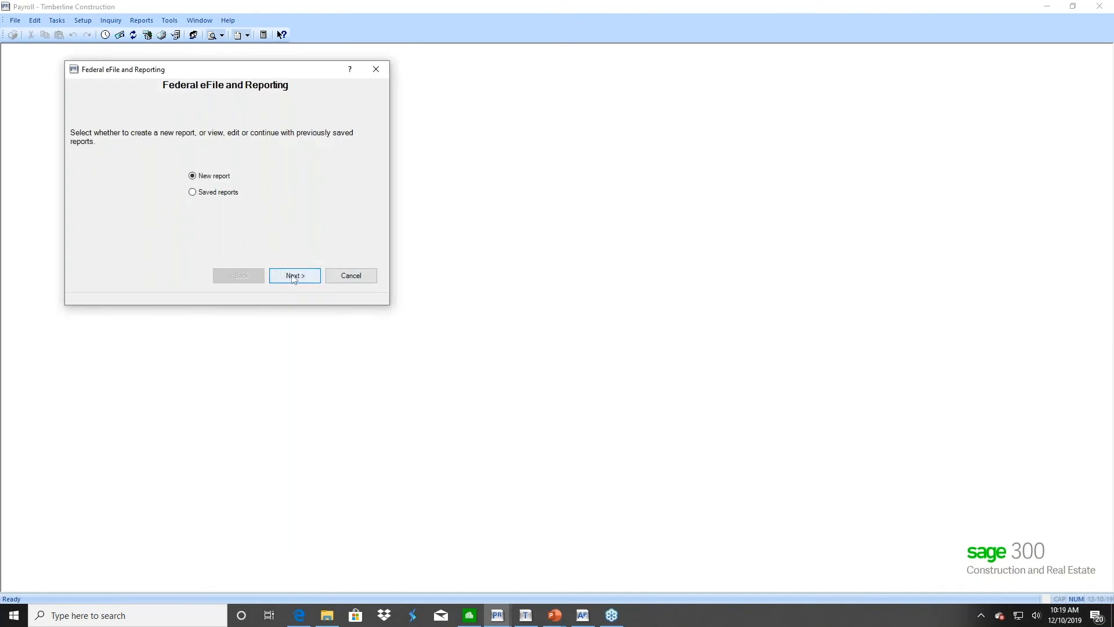
{"action": "left_click", "coordinate": [294, 277]}
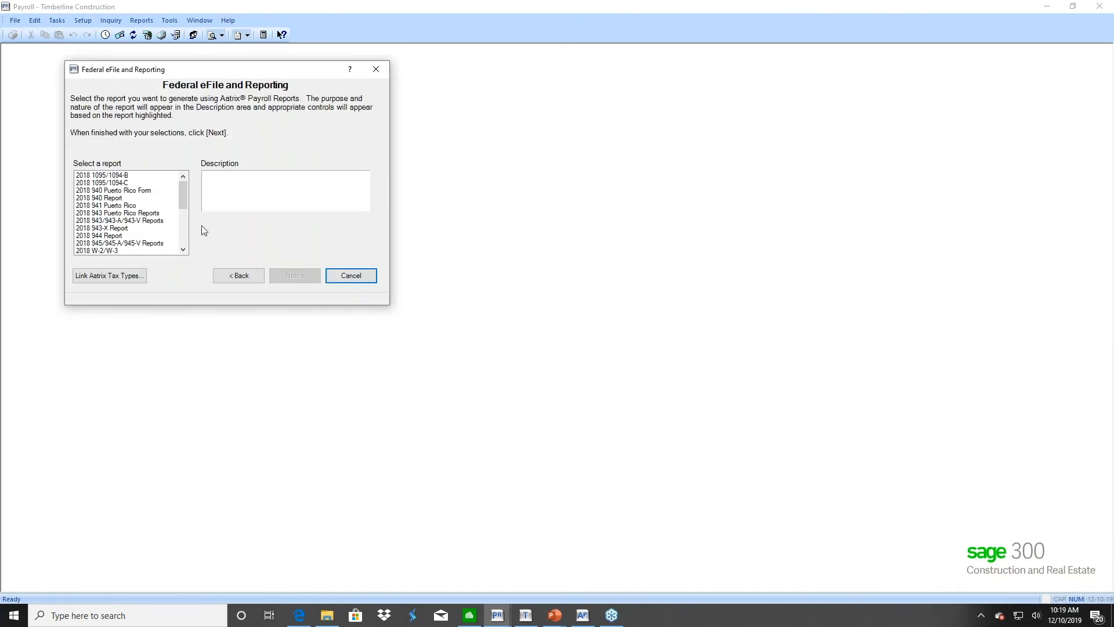
Pick the 2019 941/Schedule B/941-V for the 4th Quarter with employee 101 and generate it
{"action": "left_click_drag", "start_coordinate": [182, 199], "coordinate": [183, 229]}
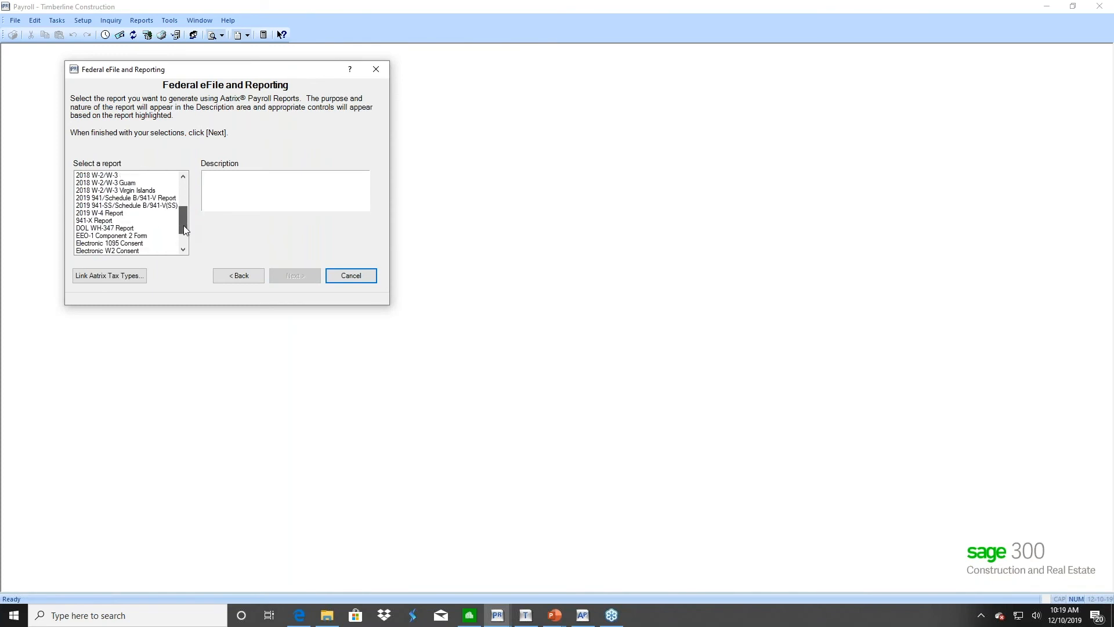
{"action": "left_click", "coordinate": [107, 199]}
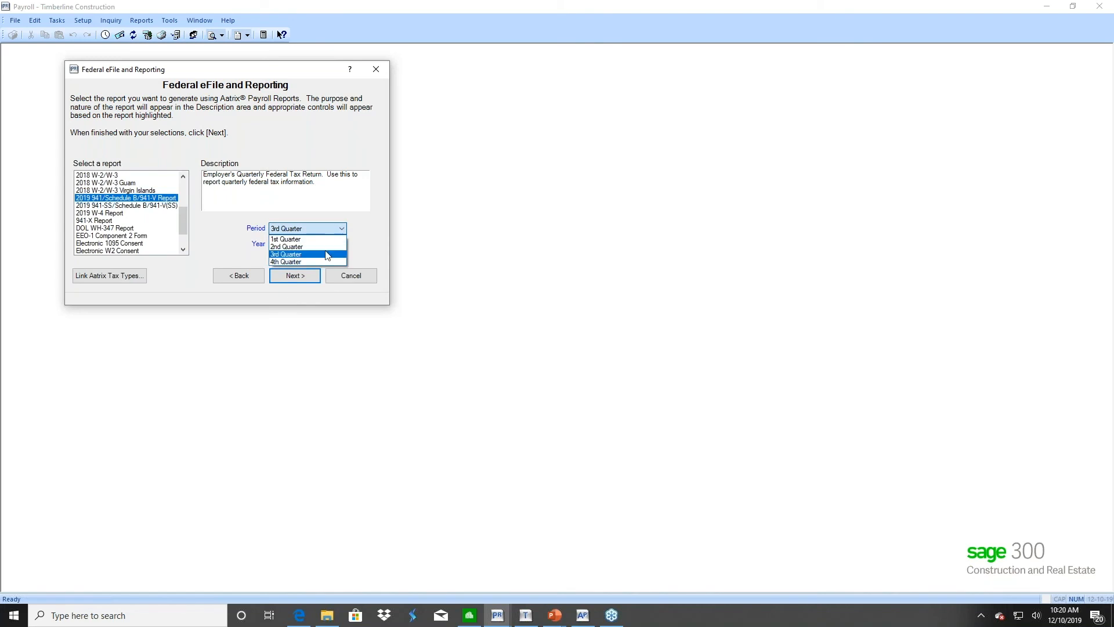
{"action": "left_click", "coordinate": [321, 260]}
{"action": "left_click", "coordinate": [295, 276]}
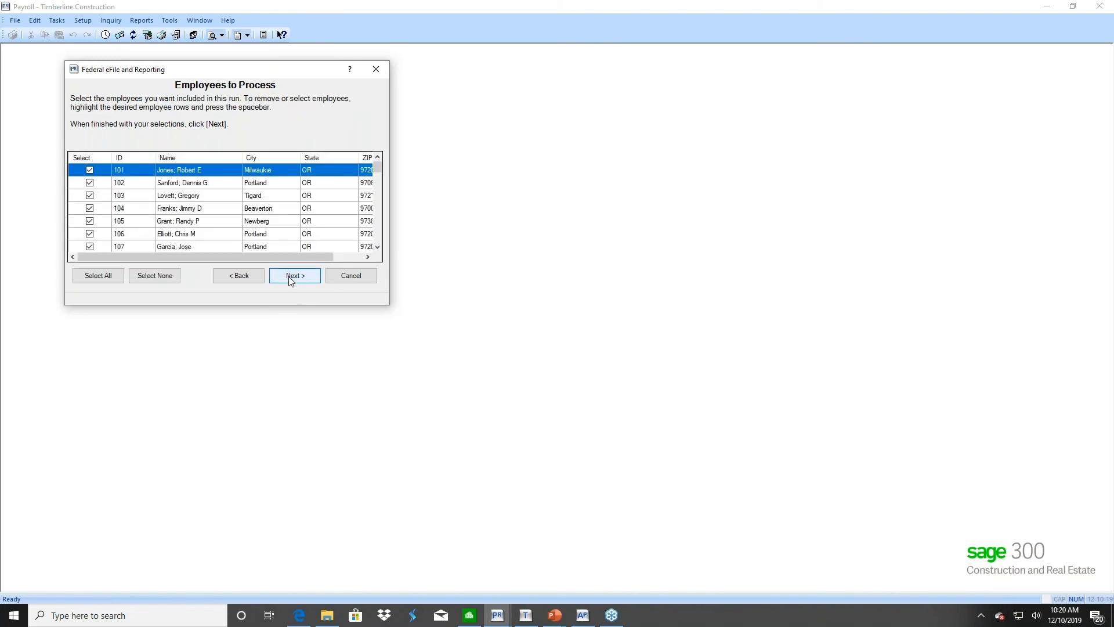
{"action": "left_click", "coordinate": [90, 170]}
{"action": "left_click", "coordinate": [292, 274]}
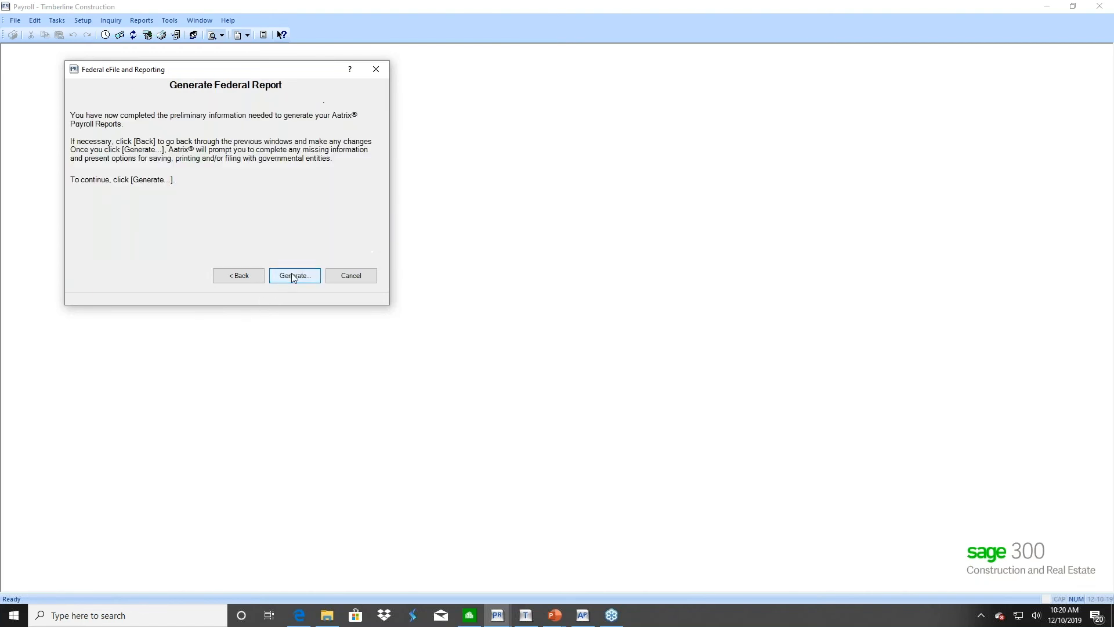
{"action": "left_click", "coordinate": [294, 277]}
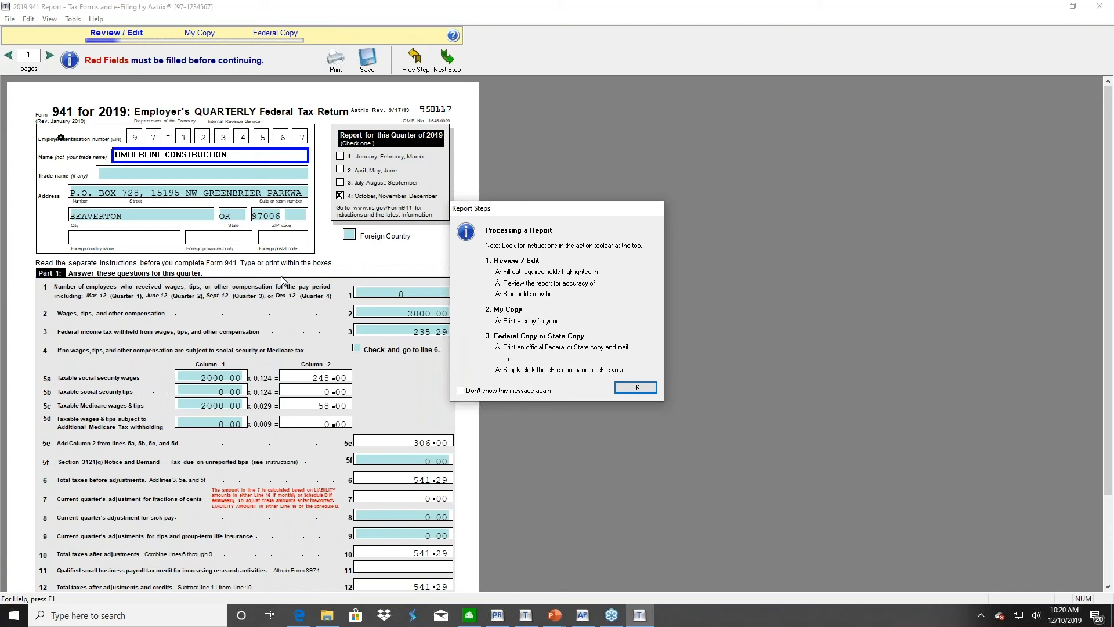
Clear the Report Steps and Red Fields notices and enter 541.29 as line 13 total deposits
{"action": "left_click", "coordinate": [639, 388]}
{"action": "left_click", "coordinate": [553, 325]}
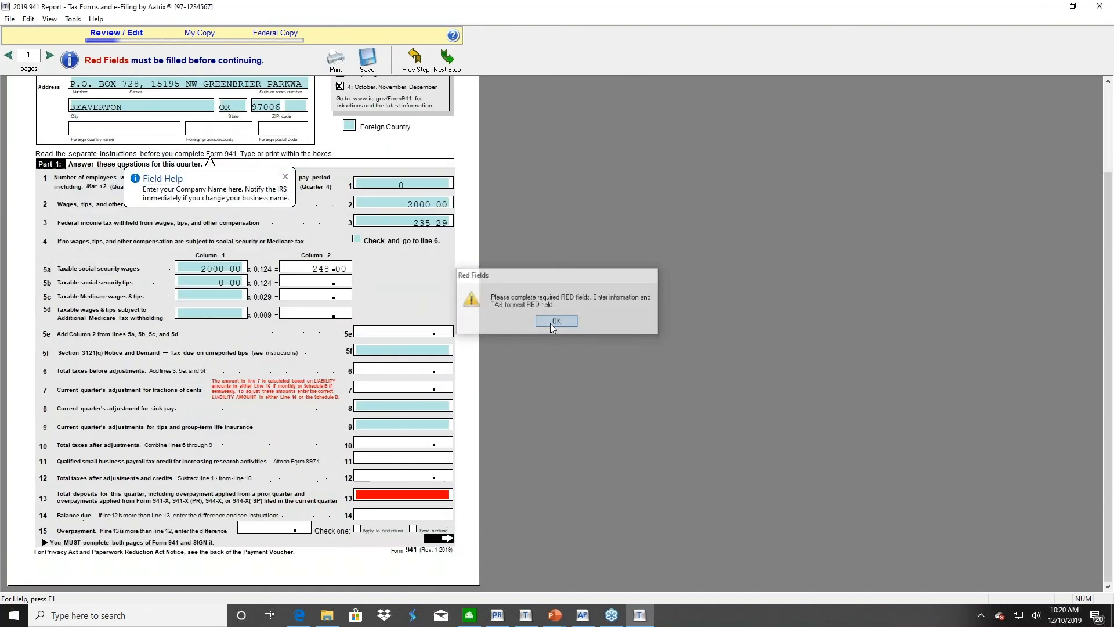
{"action": "left_click_drag", "start_coordinate": [1109, 267], "coordinate": [1093, 359]}
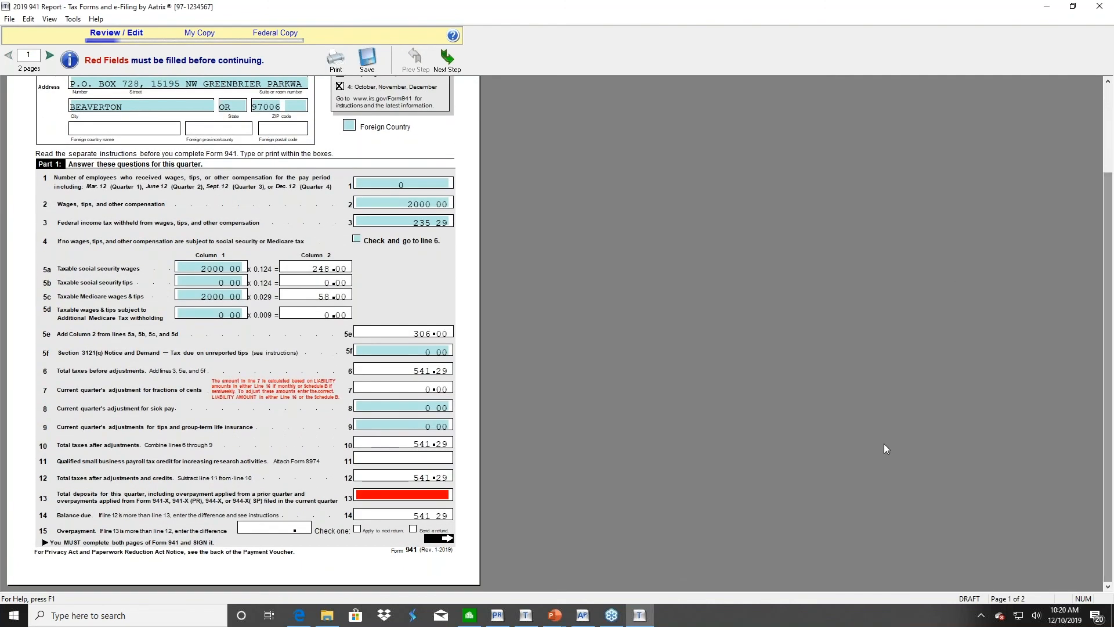
{"action": "left_click", "coordinate": [402, 503]}
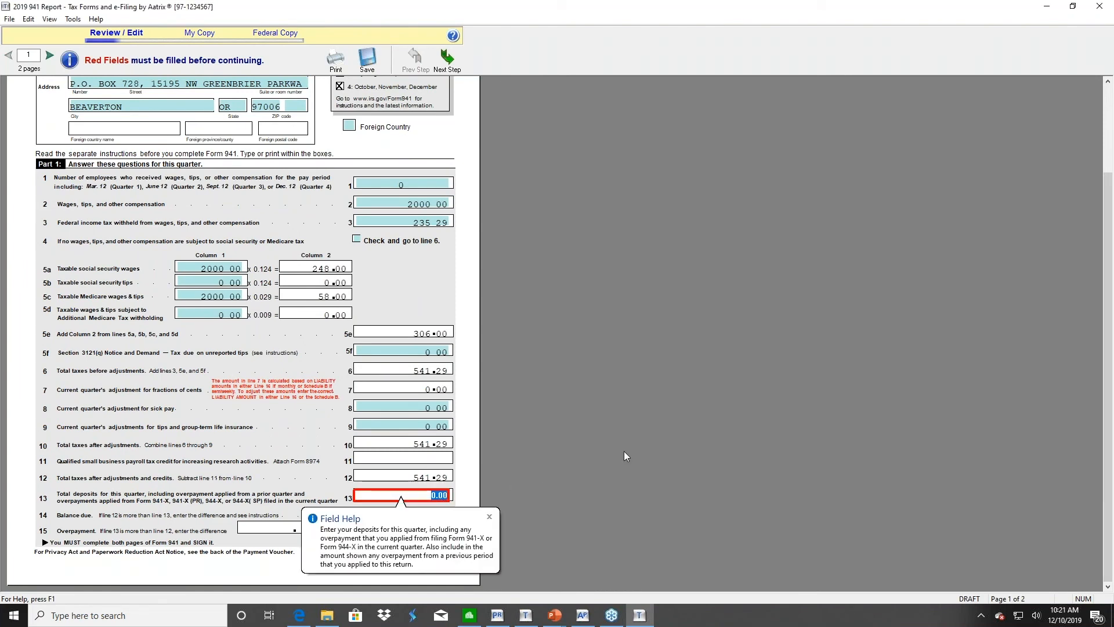
{"action": "type", "text": "541.29"}
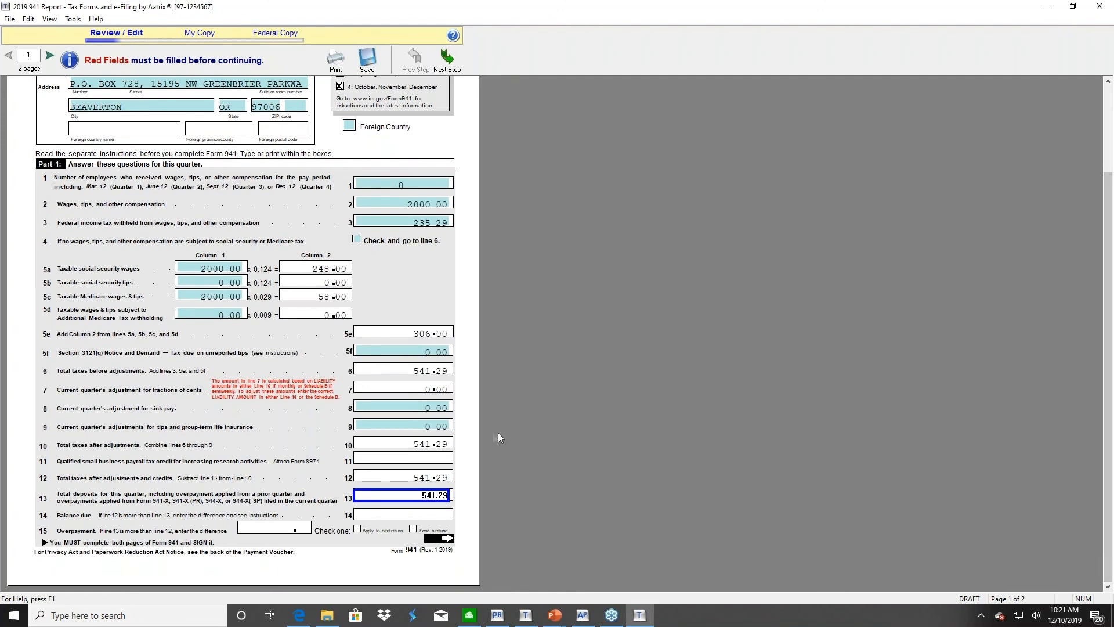
{"action": "left_click_drag", "start_coordinate": [1108, 330], "coordinate": [1099, 227]}
On page 2, check the line 16 deposit schedule box and enter the signer's name
{"action": "left_click", "coordinate": [48, 56]}
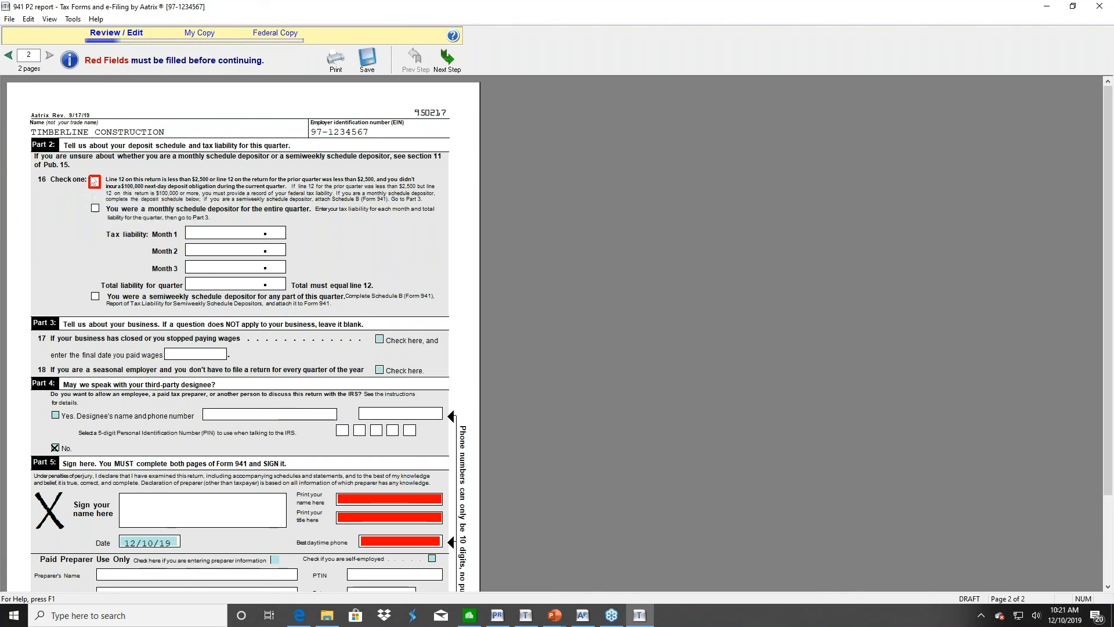
{"action": "left_click", "coordinate": [94, 182]}
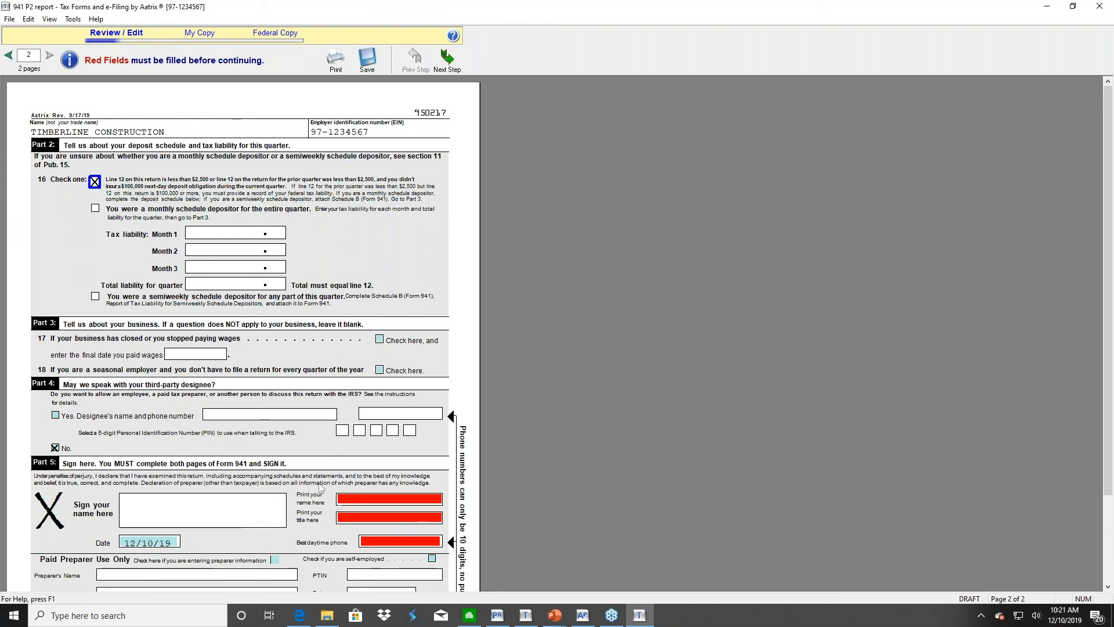
{"action": "left_click", "coordinate": [349, 500]}
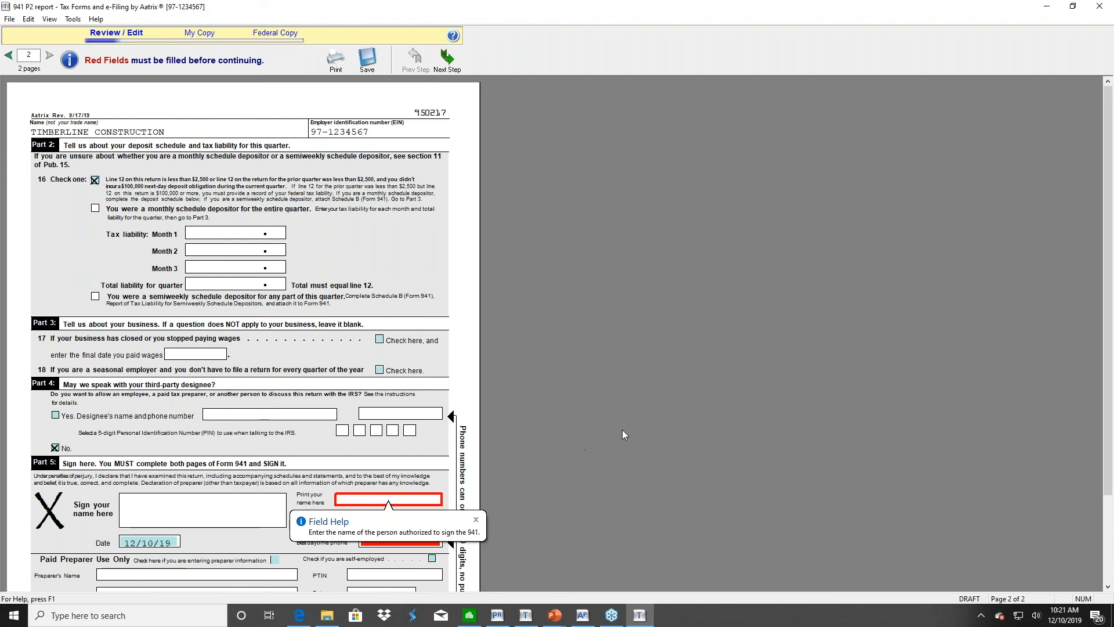
{"action": "type", "text": "Jeannette"}
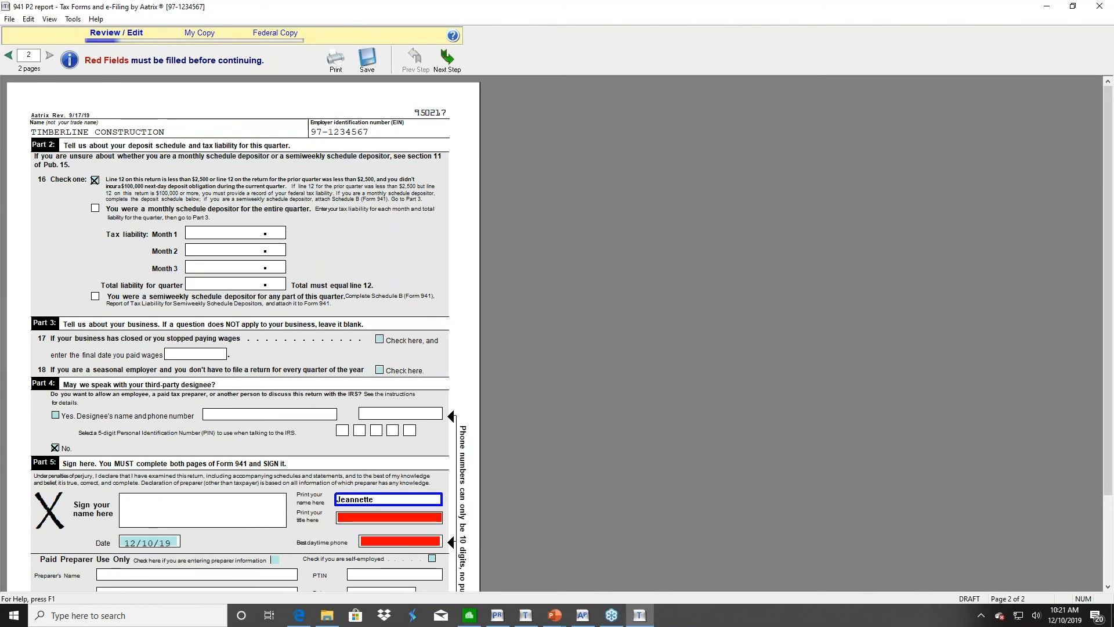
{"action": "key", "text": "Tab"}
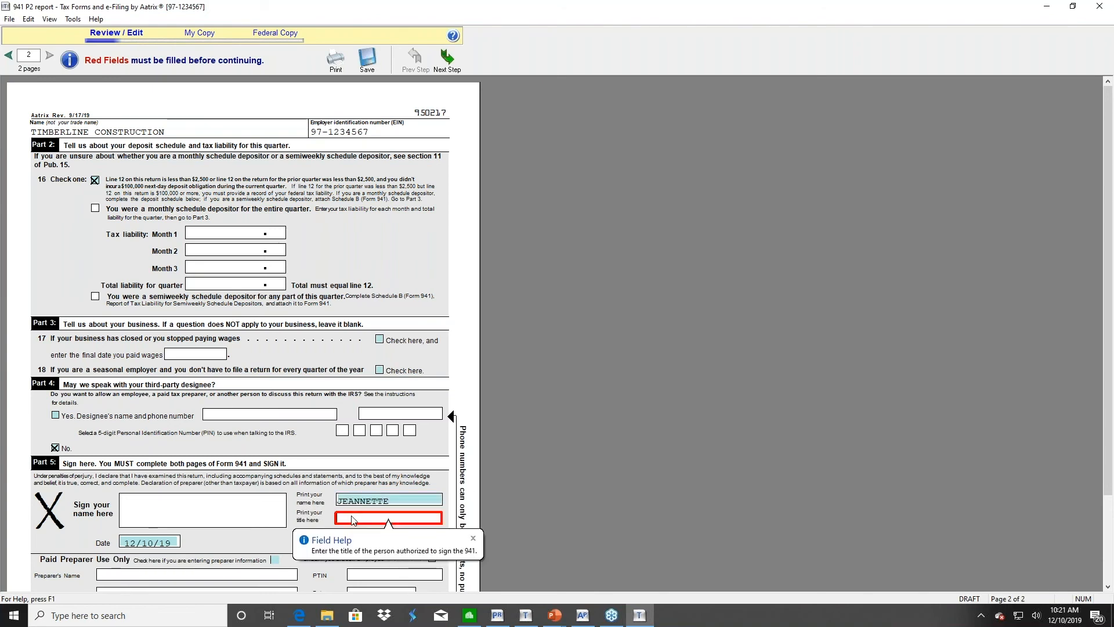
Enter the title TRAINER and the daytime phone number, then jump to the next required field
{"action": "type", "text": "Trainer"}
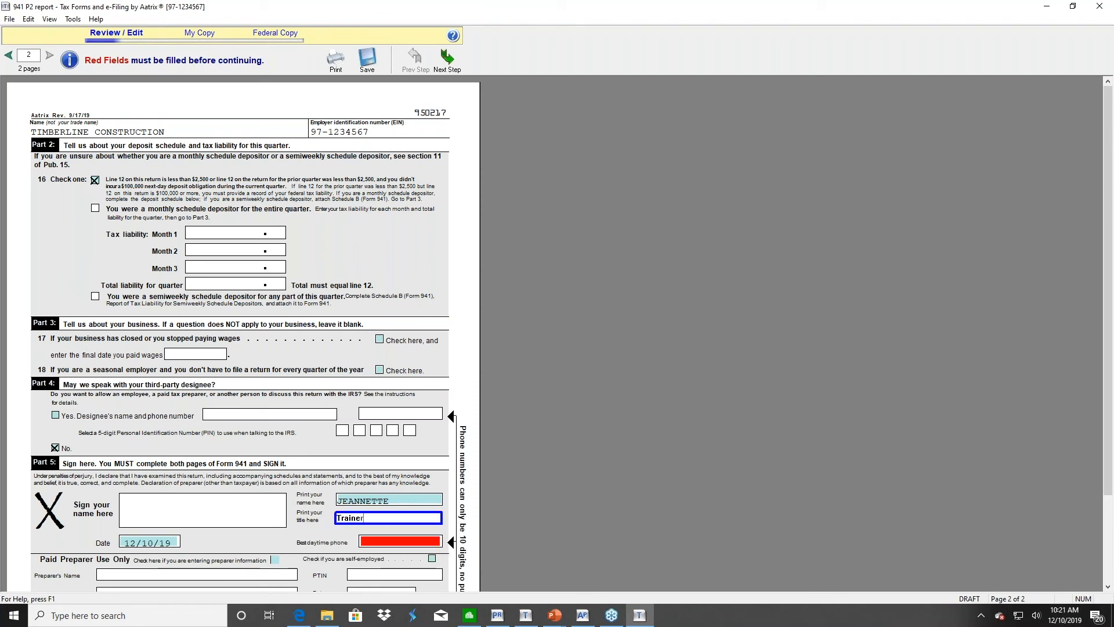
{"action": "left_click", "coordinate": [374, 542]}
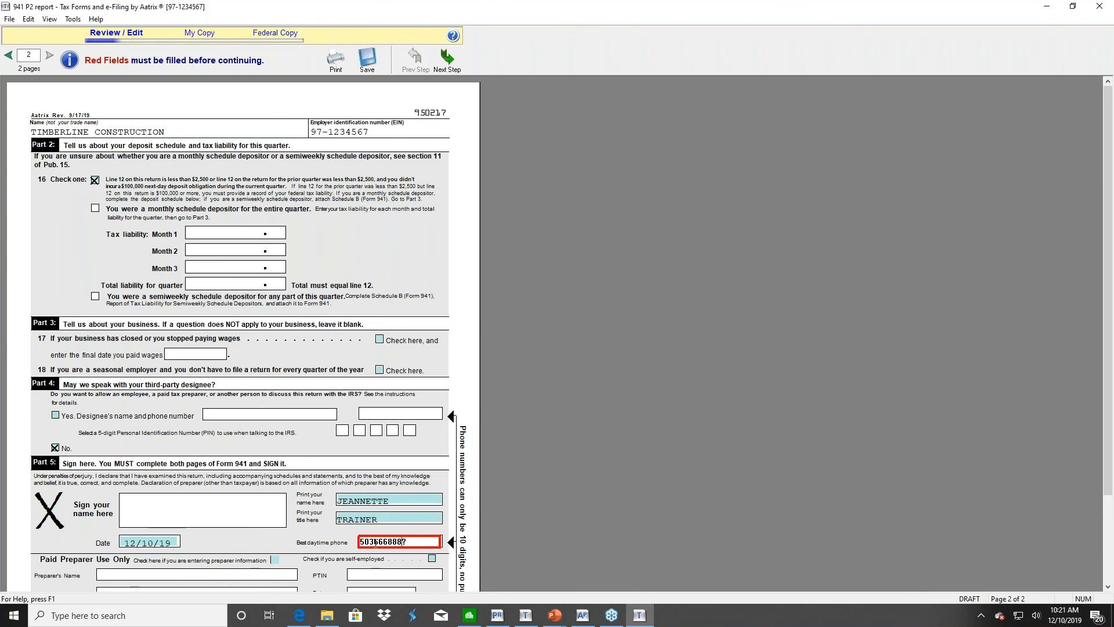
{"action": "key", "text": "Tab"}
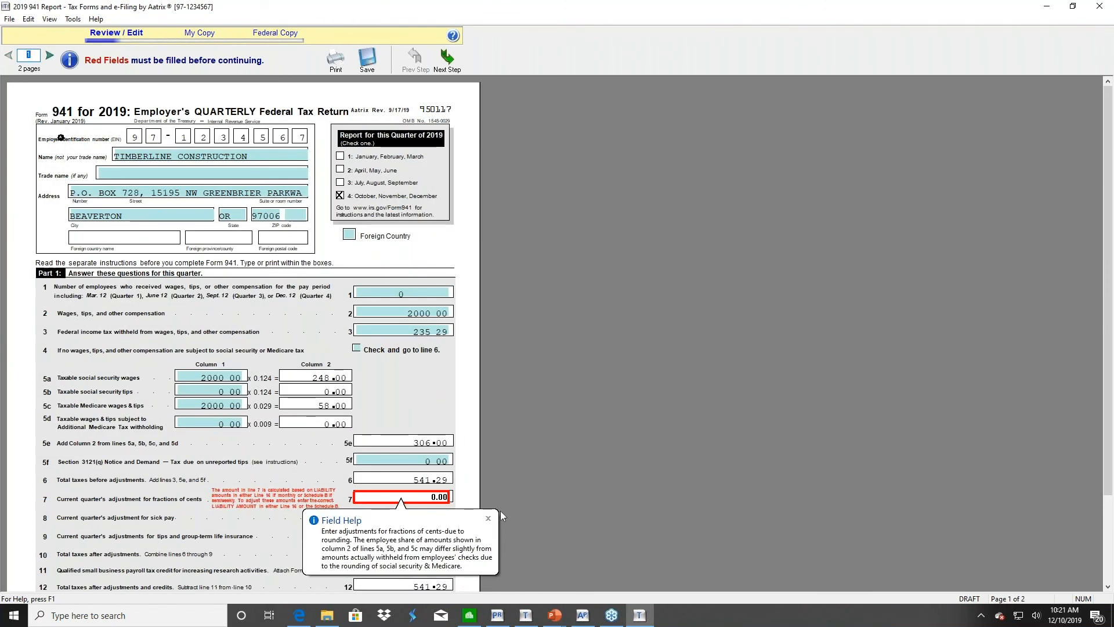
Set line 7 fractions-of-cents adjustment to 0.01, bringing total taxes to 541.30
{"action": "left_click", "coordinate": [488, 519]}
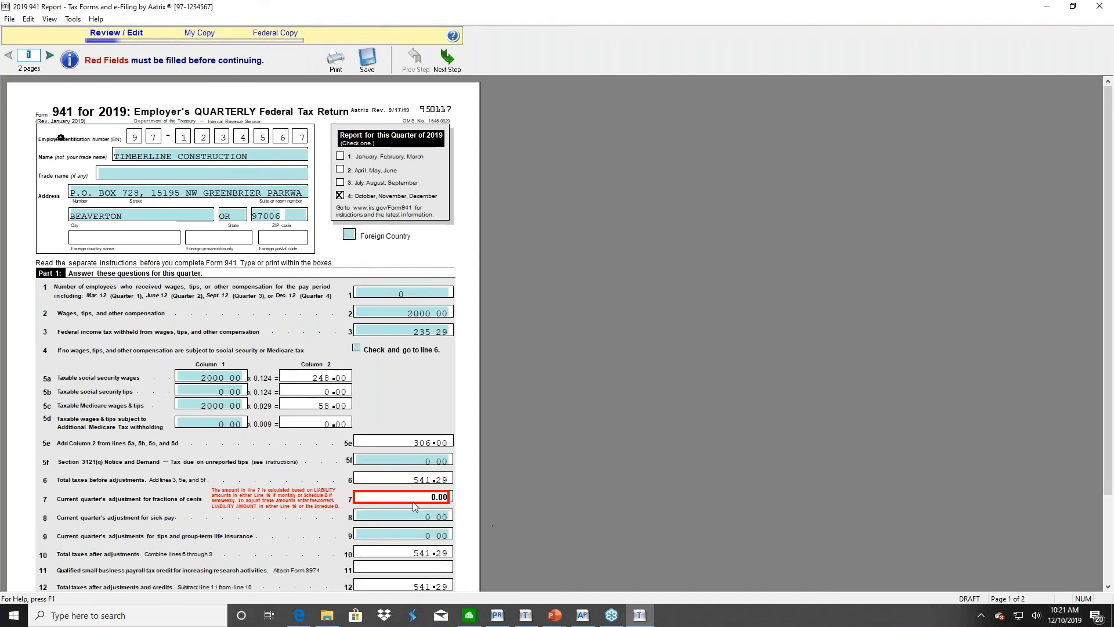
{"action": "type", "text": "54129"}
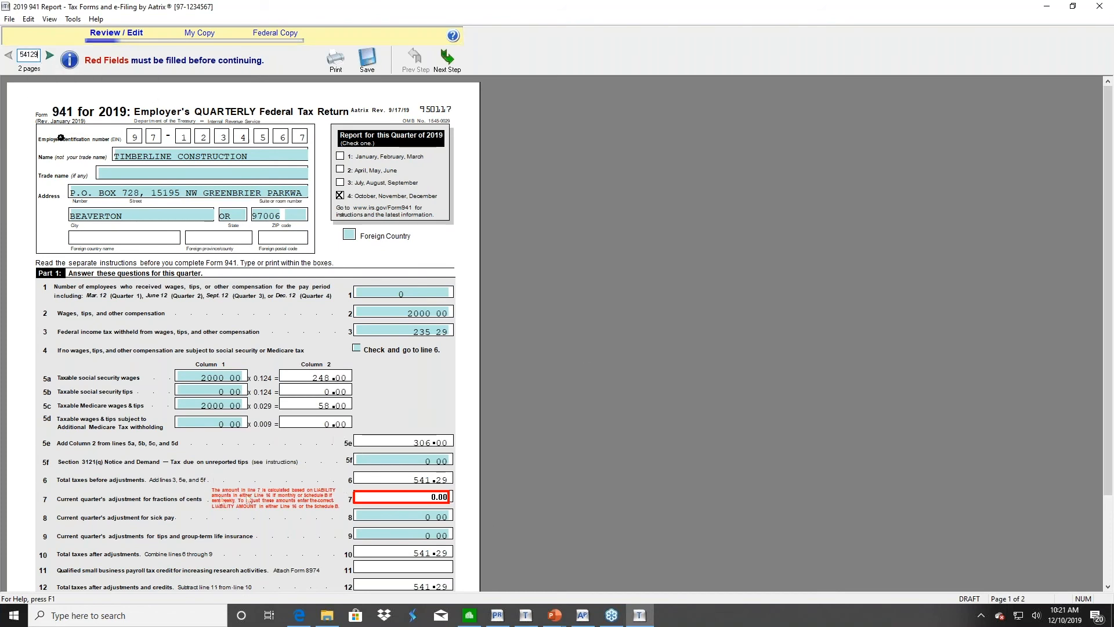
{"action": "key", "text": "Return"}
{"action": "left_click", "coordinate": [412, 496]}
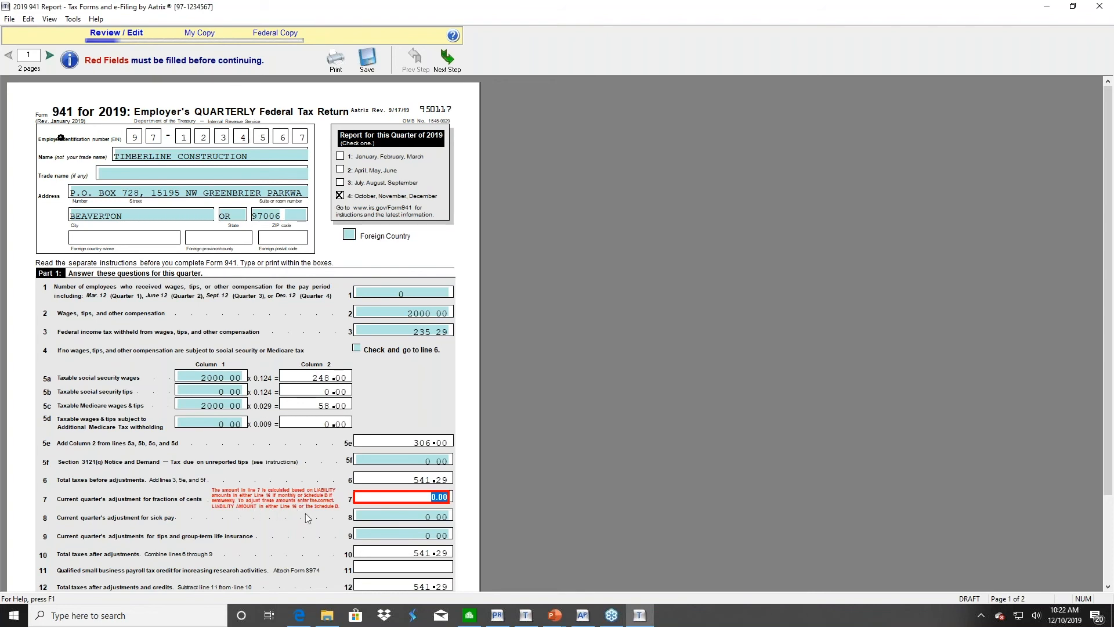
{"action": "type", "text": "0.01"}
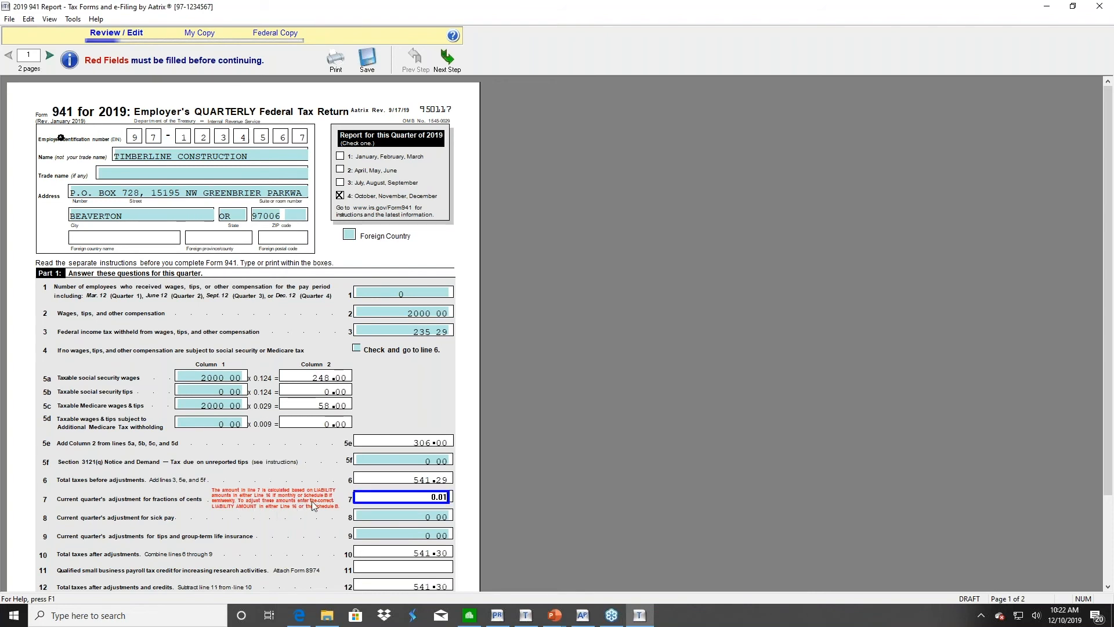
{"action": "left_click", "coordinate": [403, 537]}
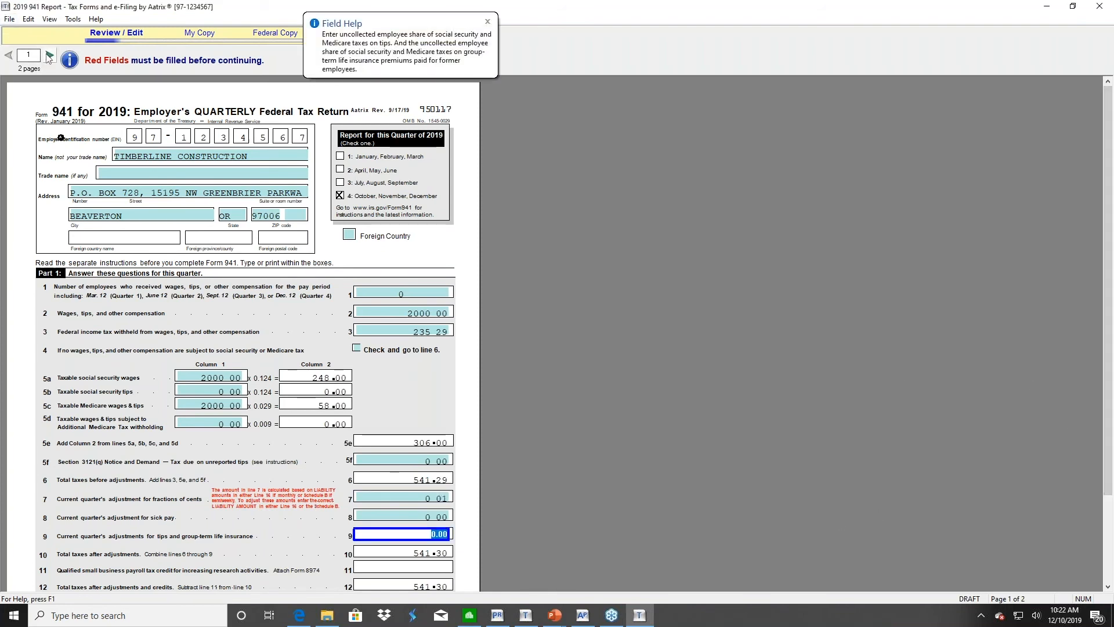
Review both pages of Form 941, then advance to the Verify Report Complete notice
{"action": "left_click", "coordinate": [49, 55]}
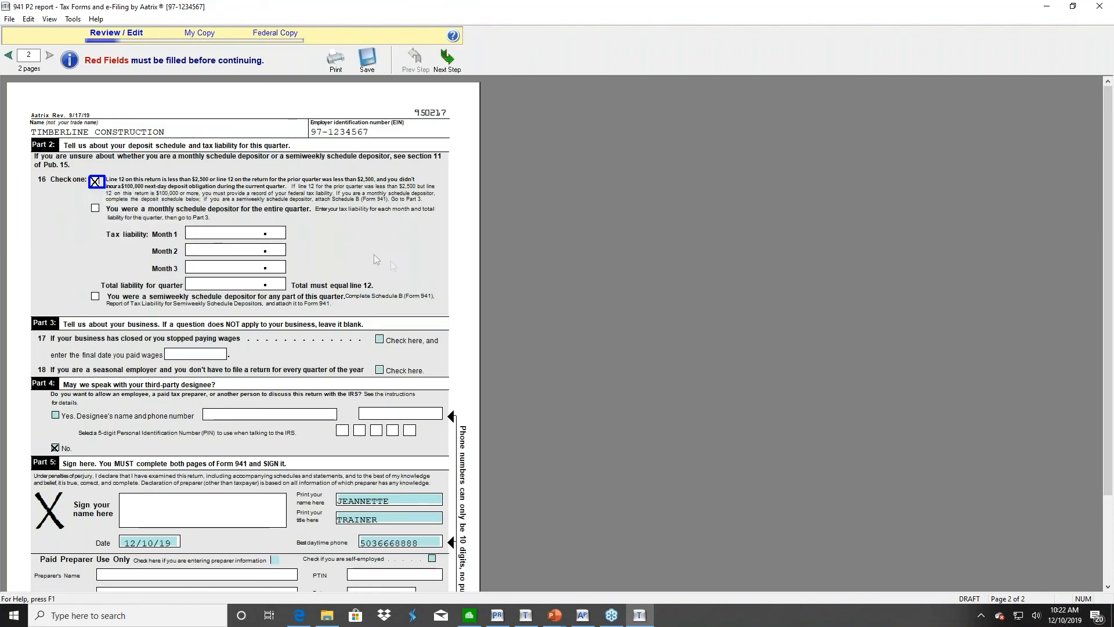
{"action": "scroll", "coordinate": [1107, 313], "scroll_direction": "down", "scroll_amount": 3}
{"action": "scroll", "coordinate": [1107, 313], "scroll_direction": "up", "scroll_amount": 3}
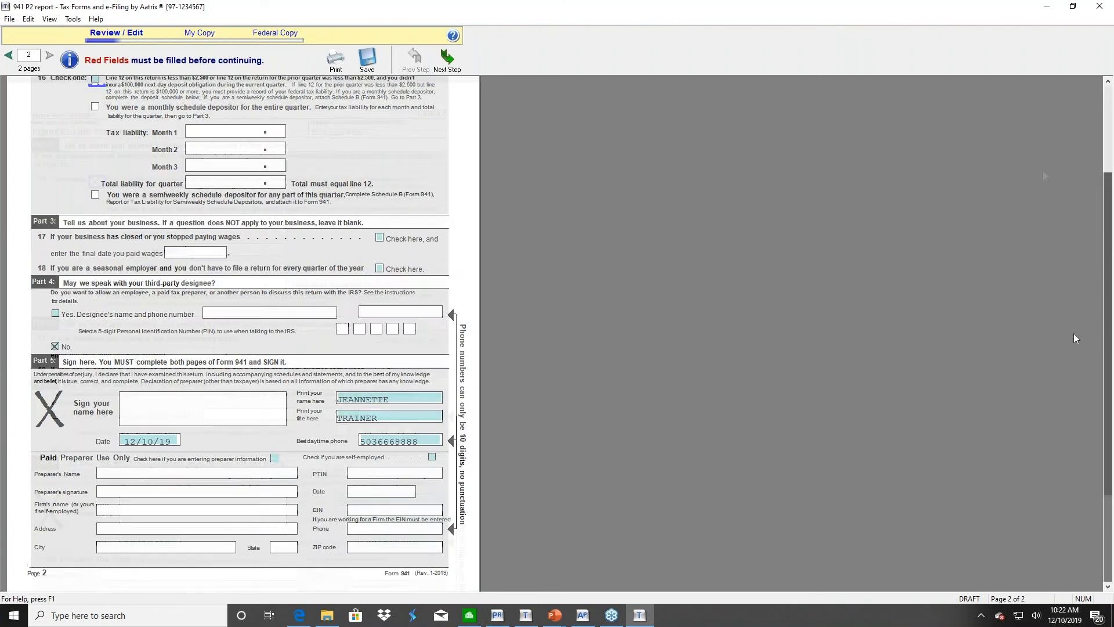
{"action": "left_click", "coordinate": [9, 55]}
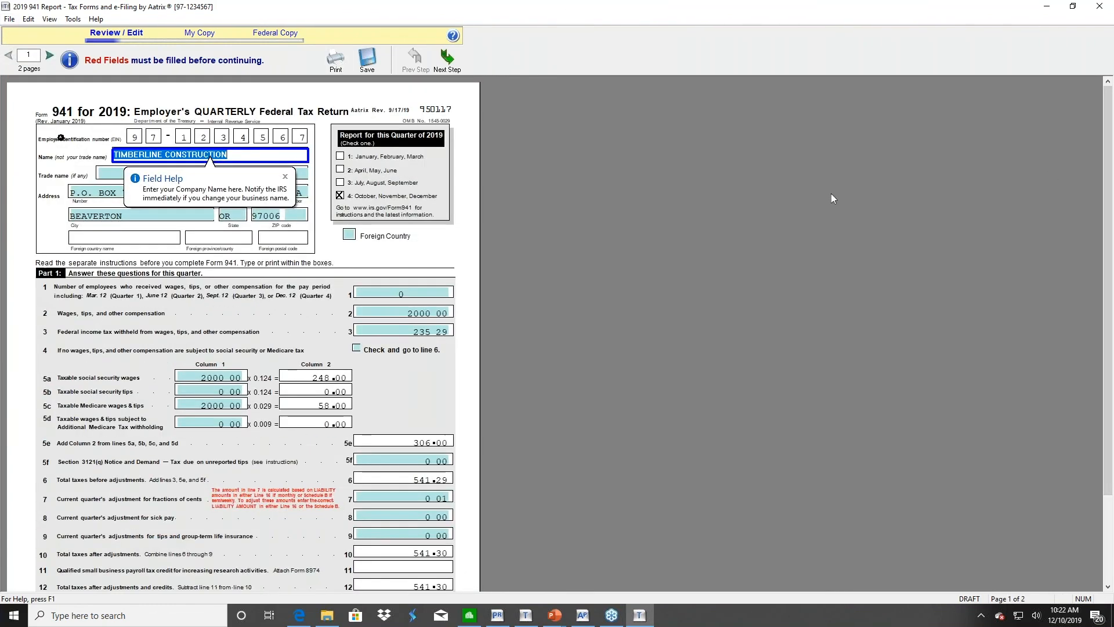
{"action": "scroll", "coordinate": [1107, 294], "scroll_direction": "down", "scroll_amount": 3}
{"action": "scroll", "coordinate": [1107, 294], "scroll_direction": "up", "scroll_amount": 3}
{"action": "left_click", "coordinate": [133, 137]}
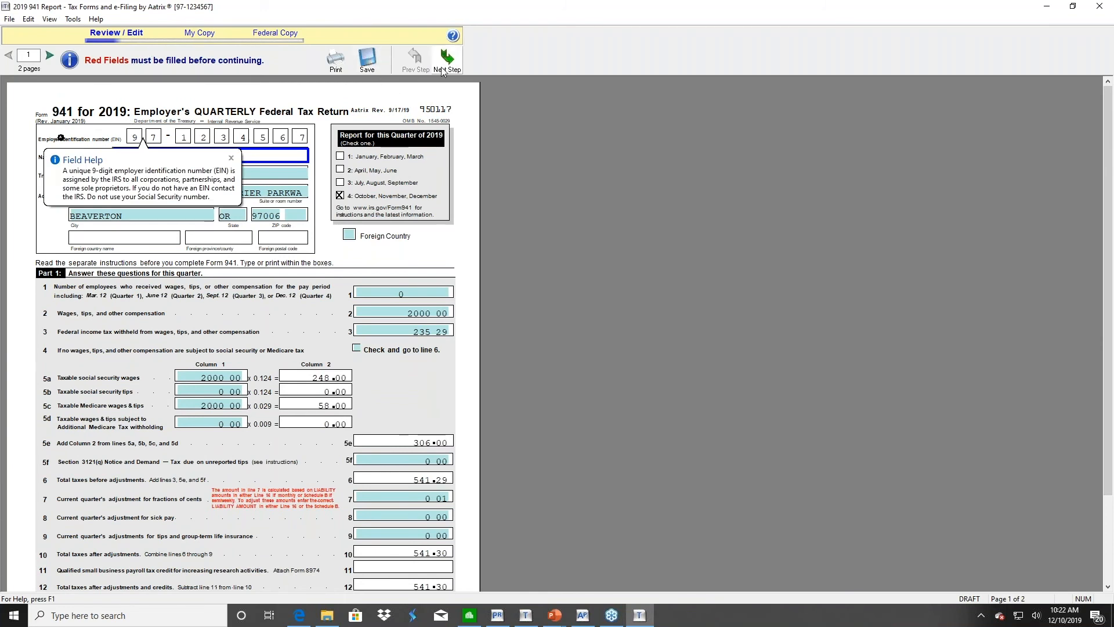
{"action": "left_click", "coordinate": [450, 66]}
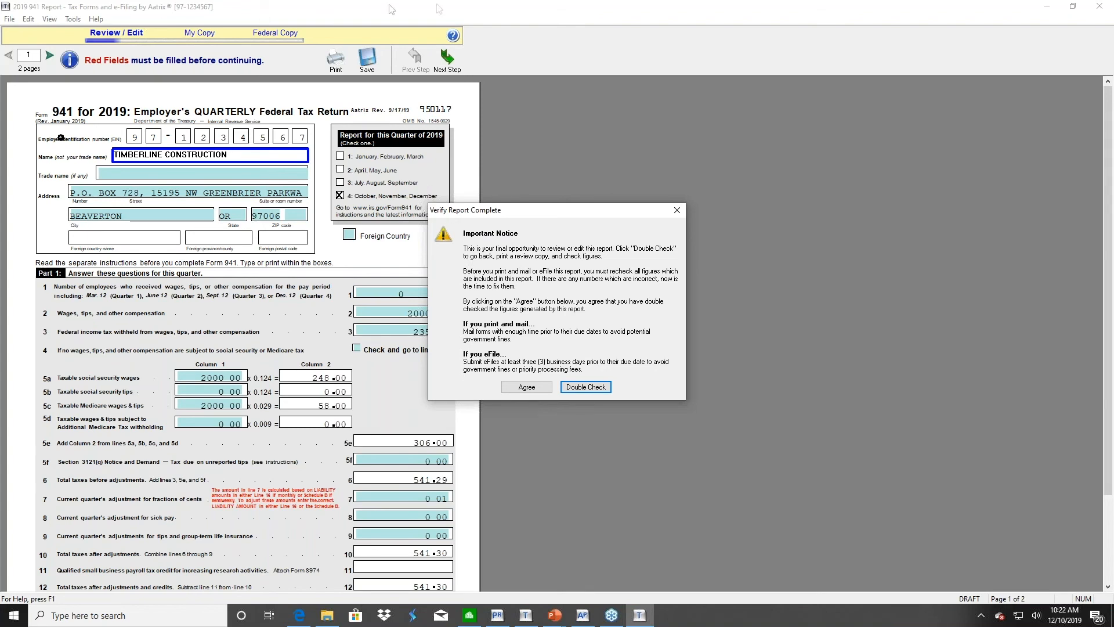
Choose Double Check and close the 941 report without saving changes
{"action": "left_click", "coordinate": [677, 210]}
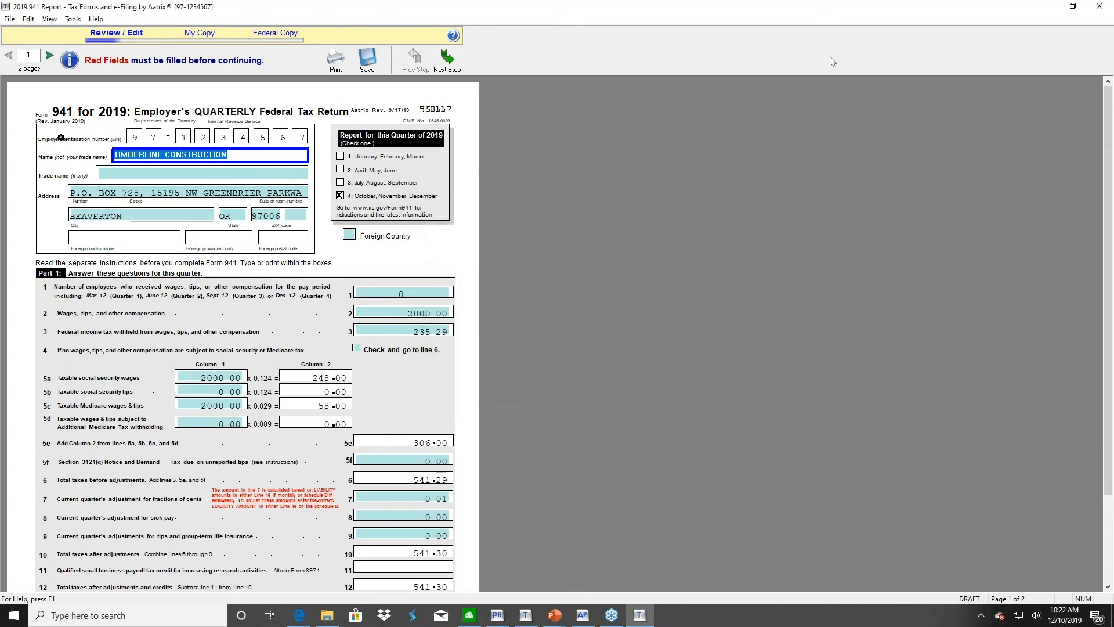
{"action": "left_click", "coordinate": [1100, 7]}
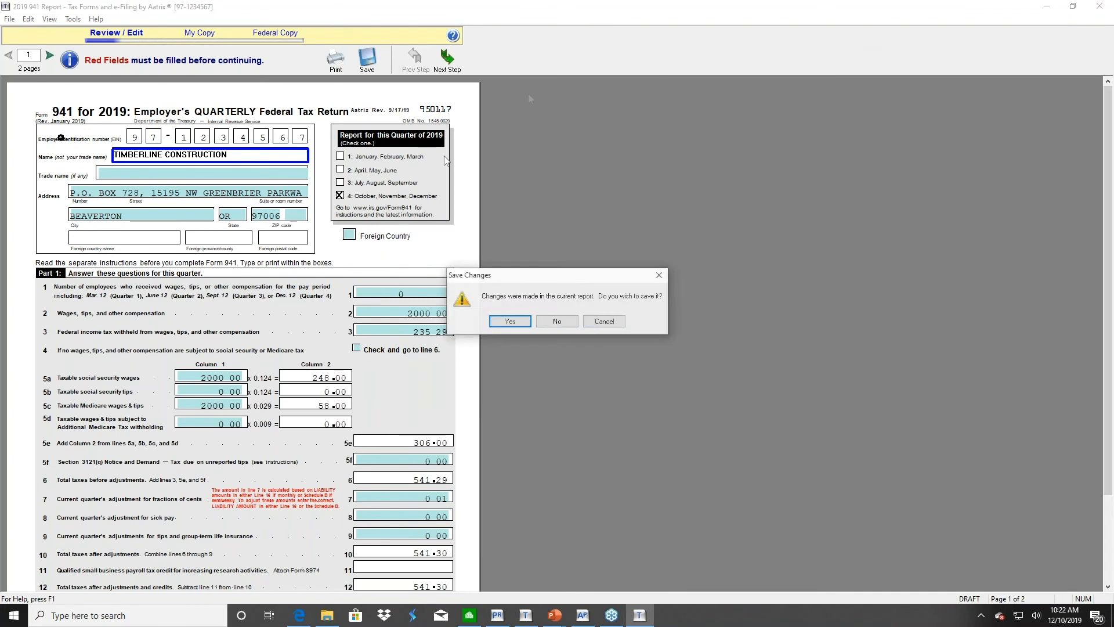
{"action": "left_click", "coordinate": [557, 321]}
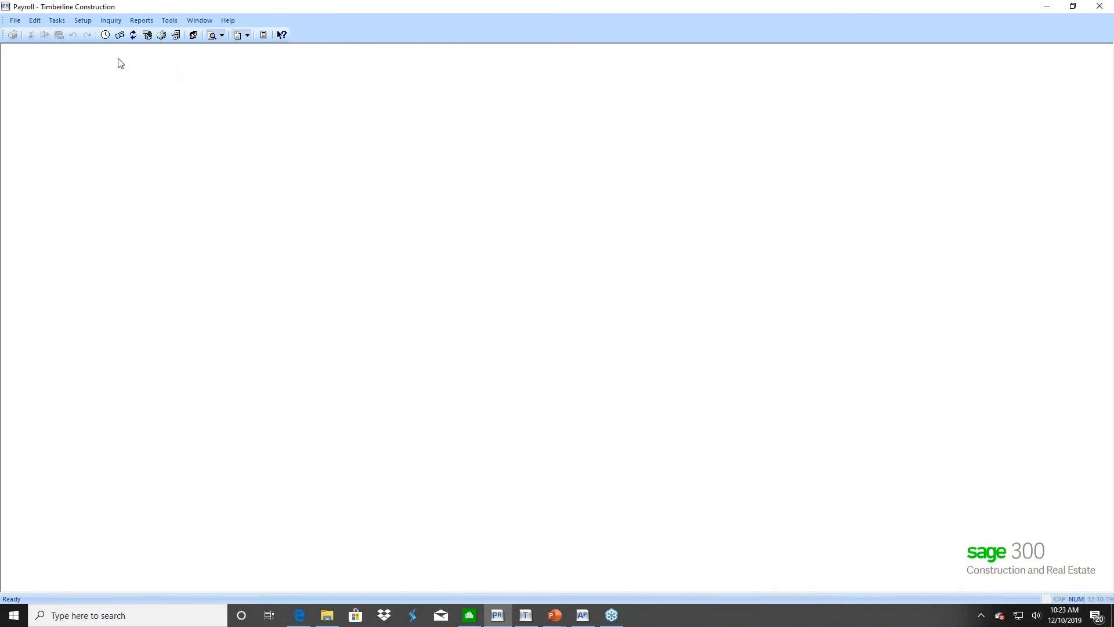
Load the default format in Modify W-2 Forms and enter .01 as the employee minimum
{"action": "left_click", "coordinate": [170, 22]}
{"action": "mouse_move", "coordinate": [177, 51]}
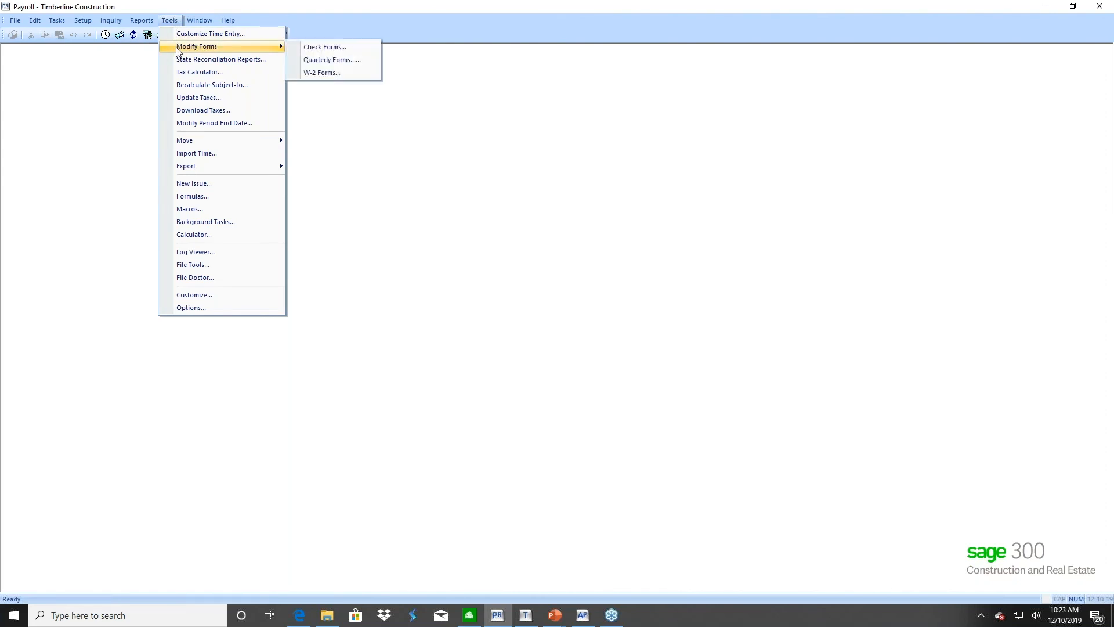
{"action": "left_click", "coordinate": [327, 78]}
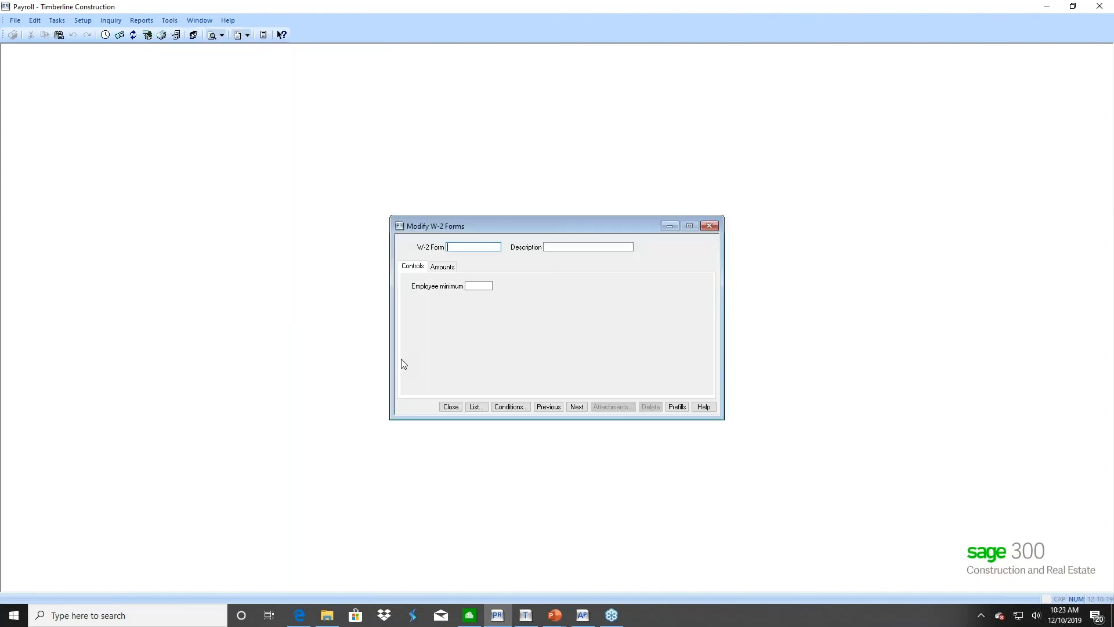
{"action": "left_click", "coordinate": [483, 407]}
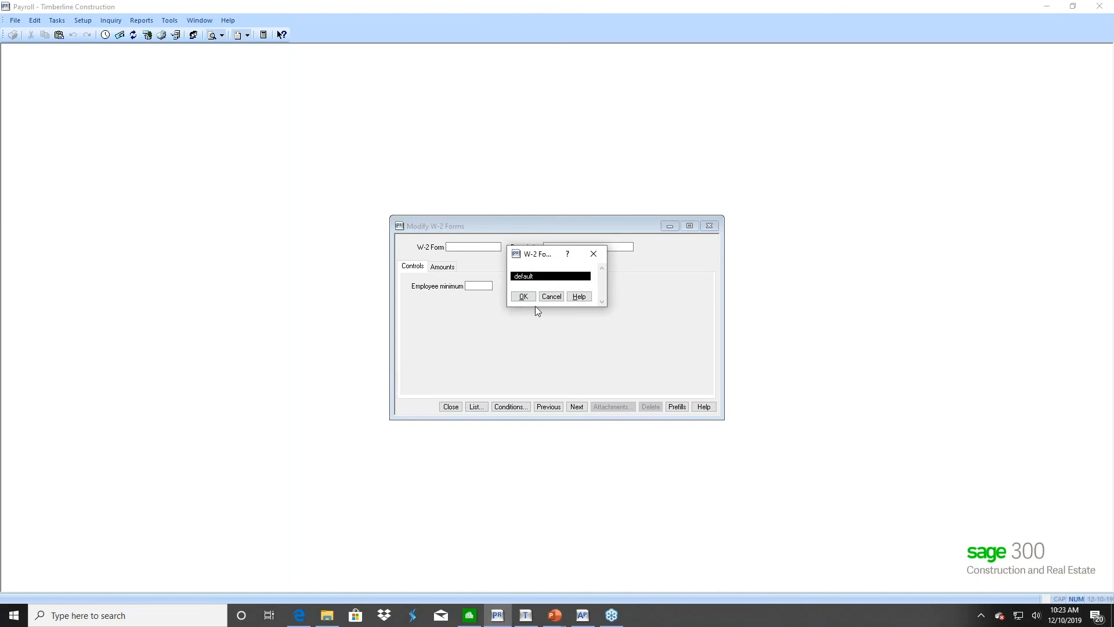
{"action": "left_click", "coordinate": [523, 297]}
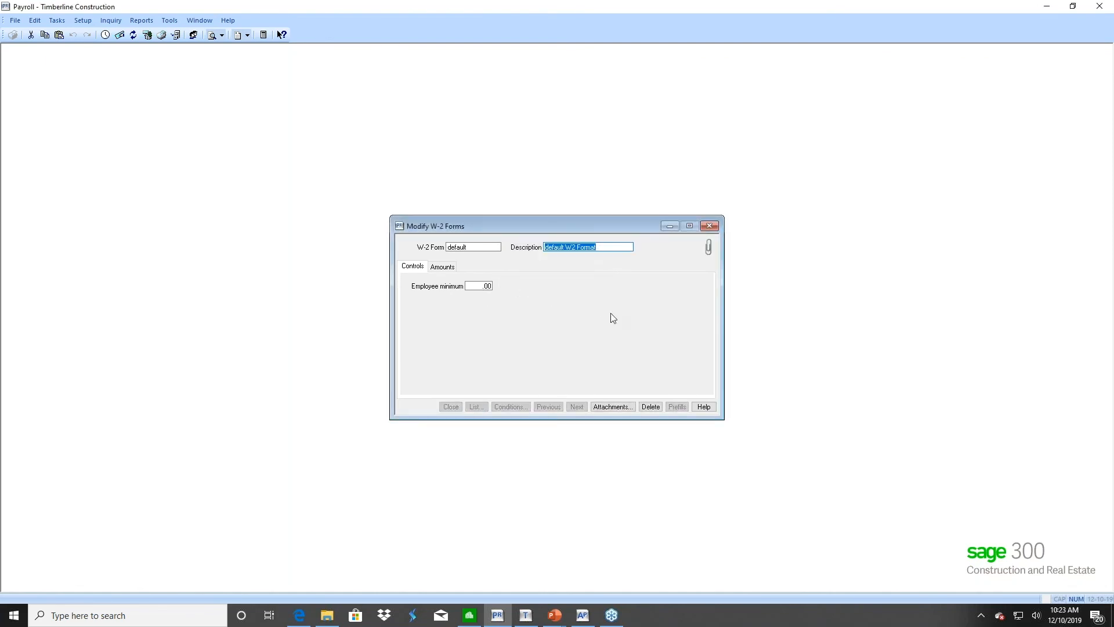
{"action": "key", "text": "Tab"}
{"action": "type", "text": ".01"}
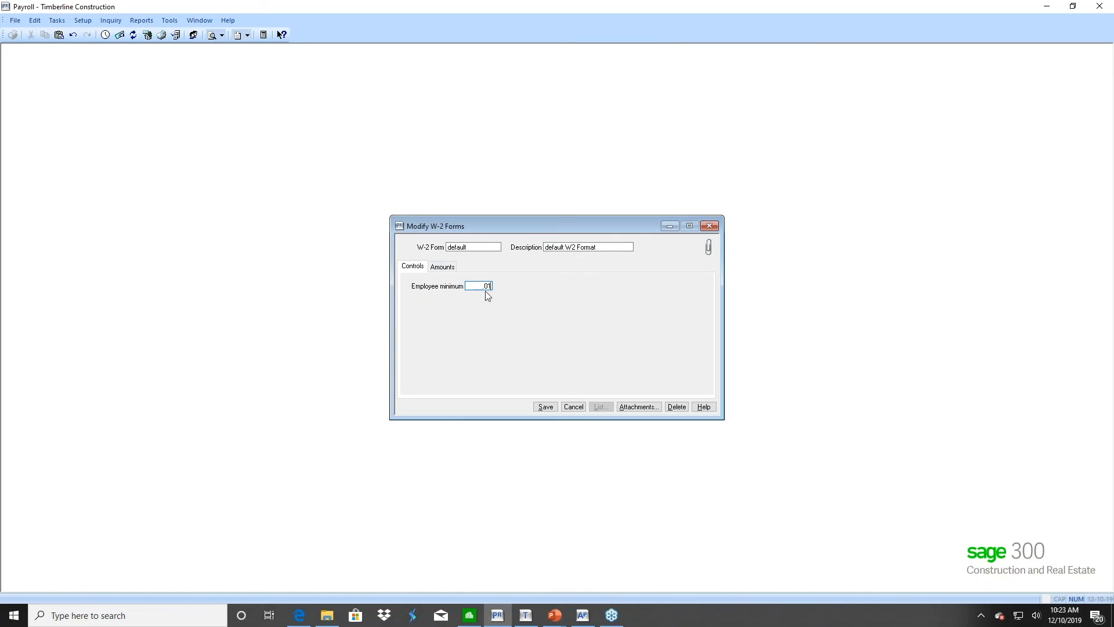
Inspect the default format's Amounts box assignments at box 12a, then bring up Payroll Help
{"action": "left_click", "coordinate": [445, 268]}
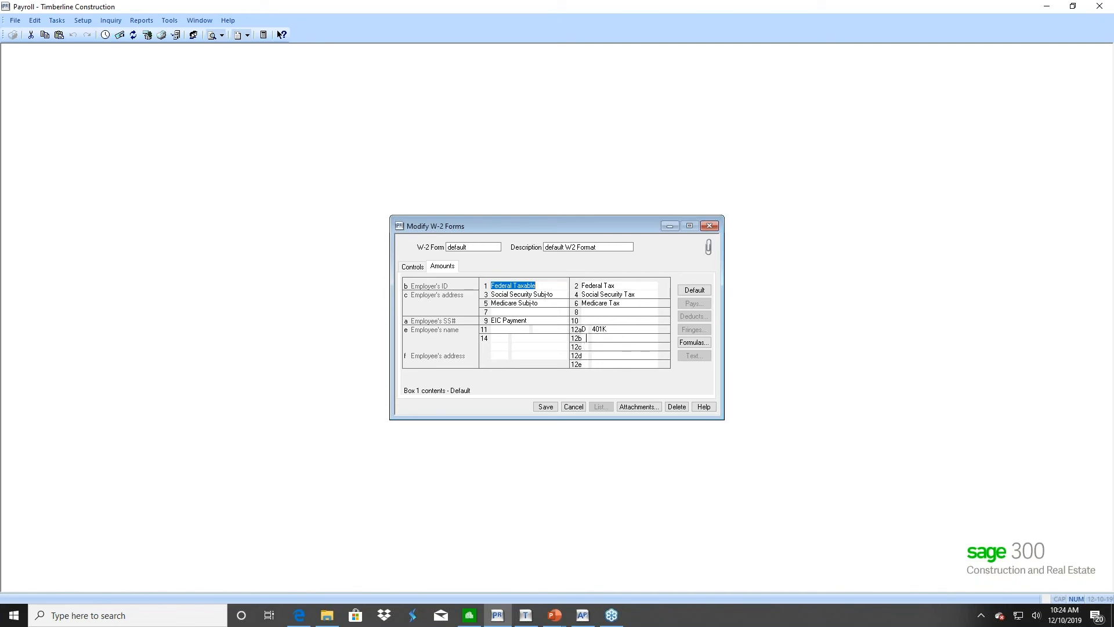
{"action": "left_click", "coordinate": [586, 330]}
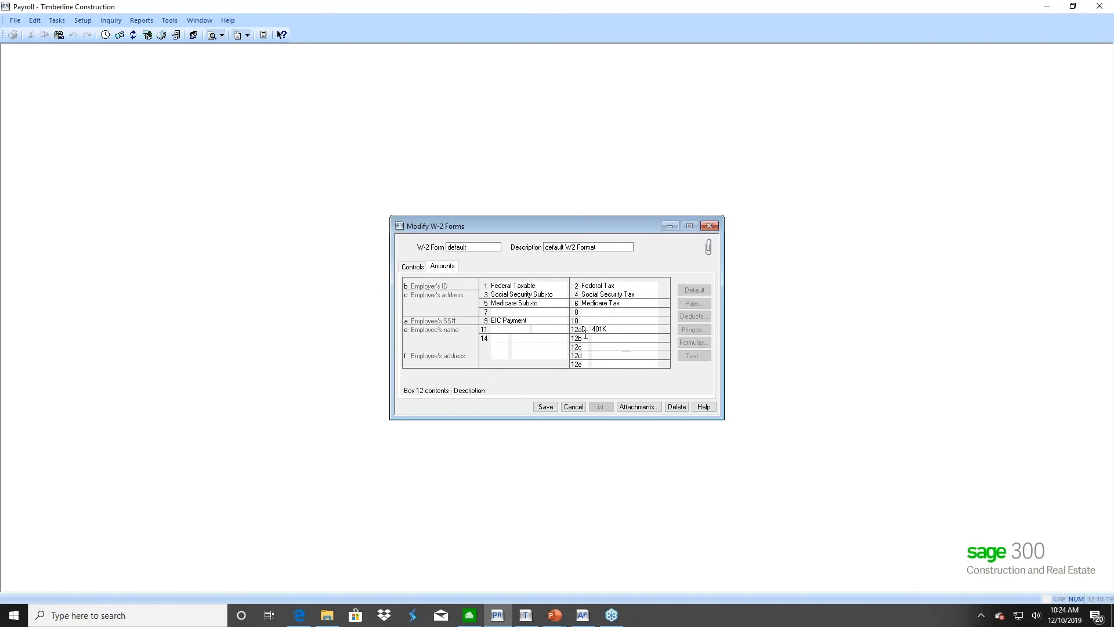
{"action": "left_click", "coordinate": [704, 407]}
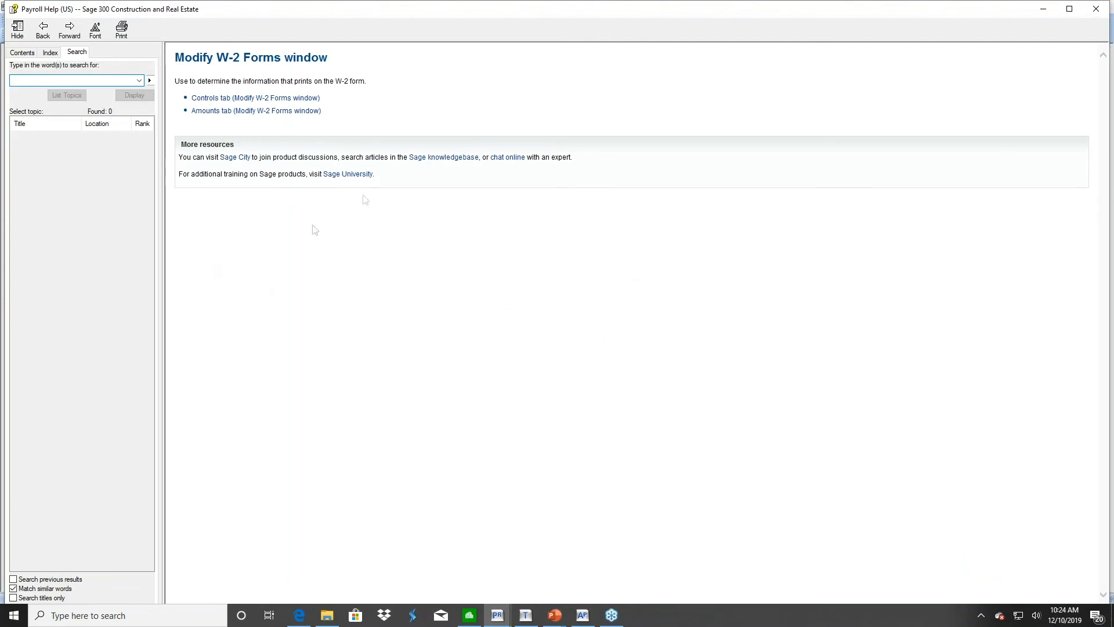
Read the Amounts tab and 'About box 12 on W-2 forms' help topics, then close help
{"action": "left_click", "coordinate": [205, 112]}
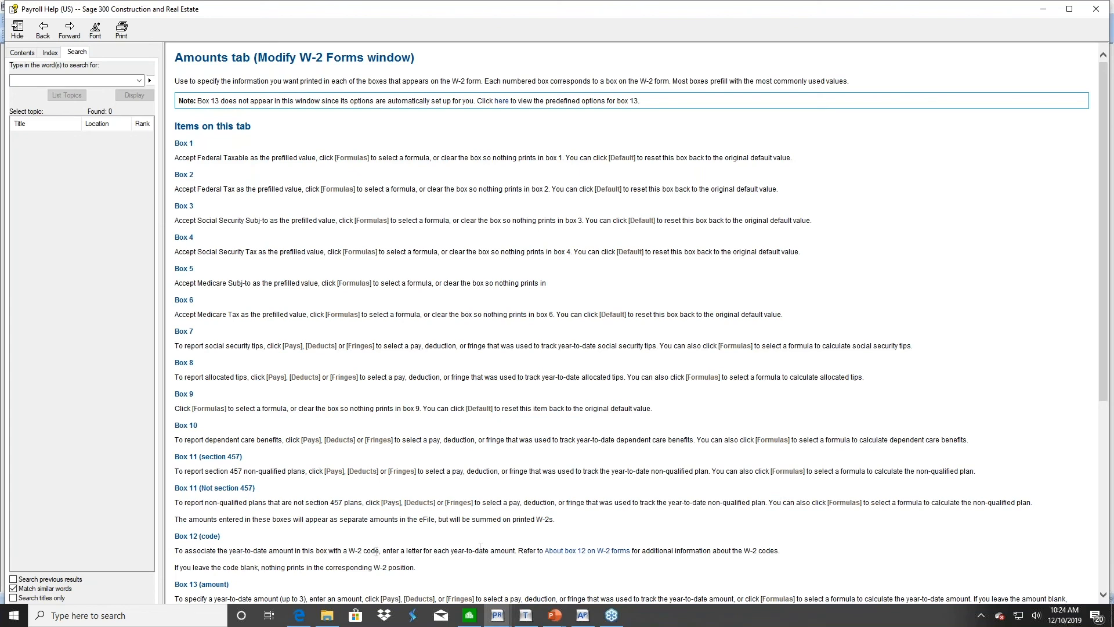
{"action": "left_click", "coordinate": [583, 551]}
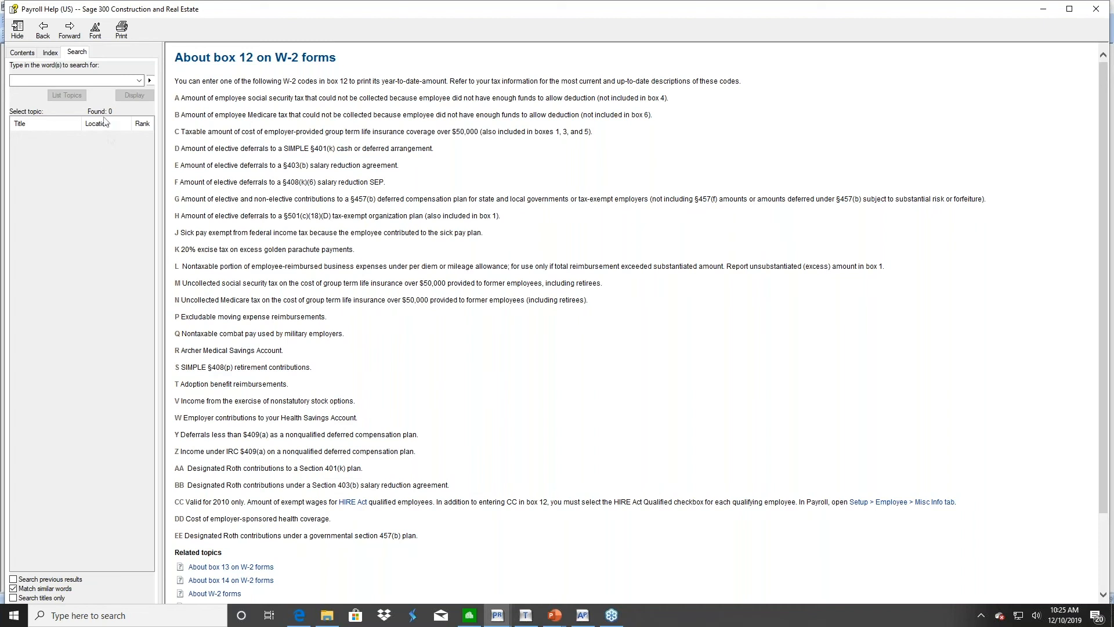
{"action": "left_click", "coordinate": [1096, 10]}
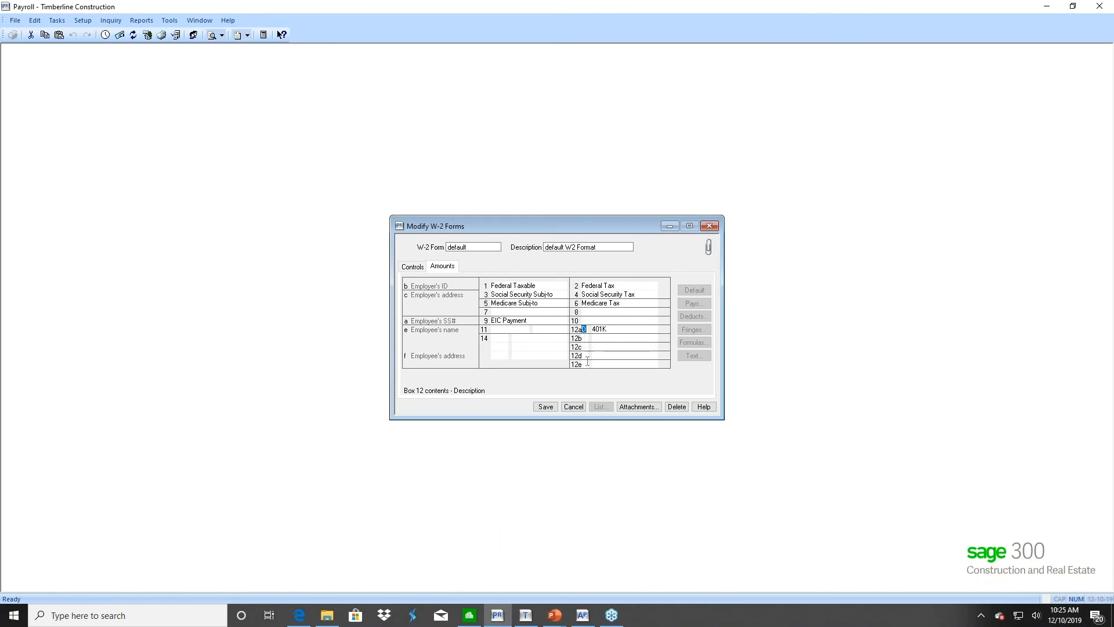
Enter code S in box 12b and bring up the Deducts list for its amount
{"action": "left_click", "coordinate": [587, 339]}
{"action": "type", "text": "S"}
{"action": "key", "text": "Tab"}
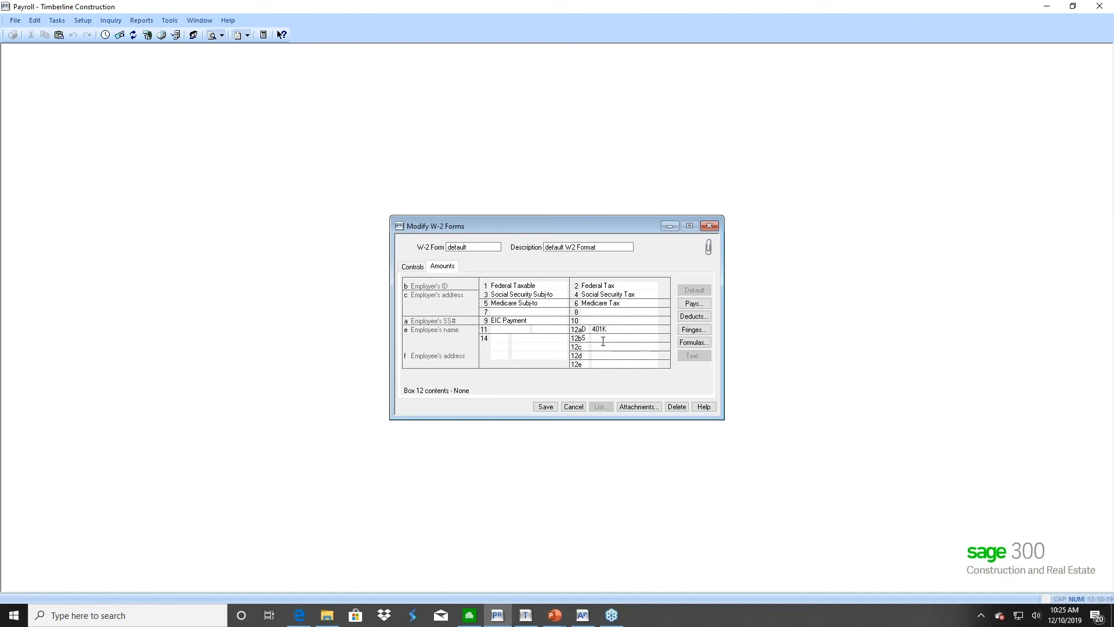
{"action": "left_click", "coordinate": [698, 319]}
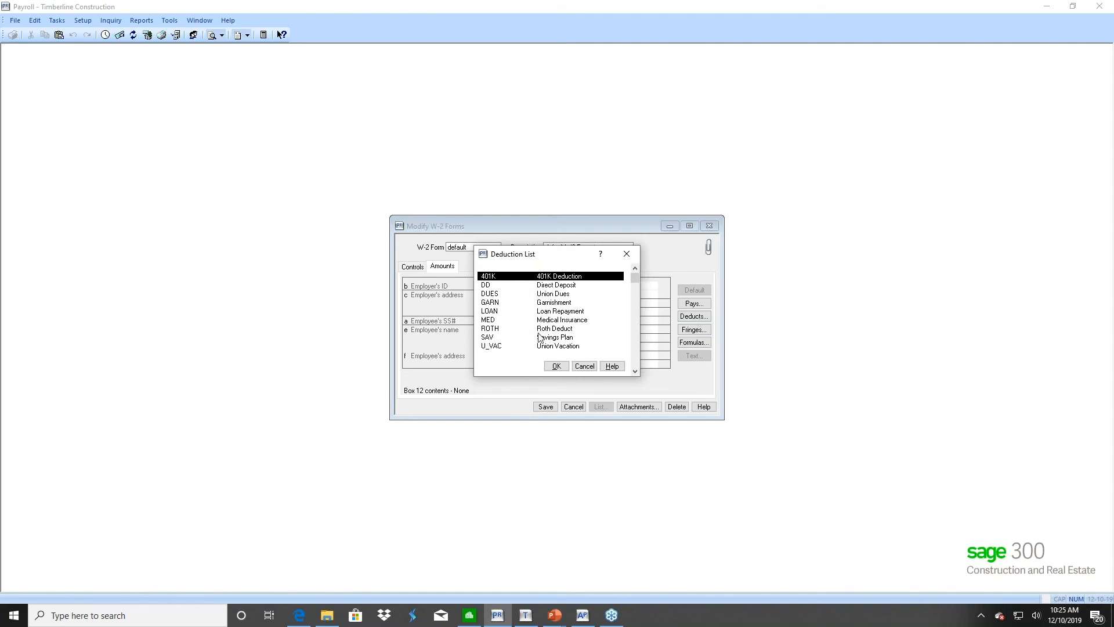
{"action": "left_click", "coordinate": [583, 366]}
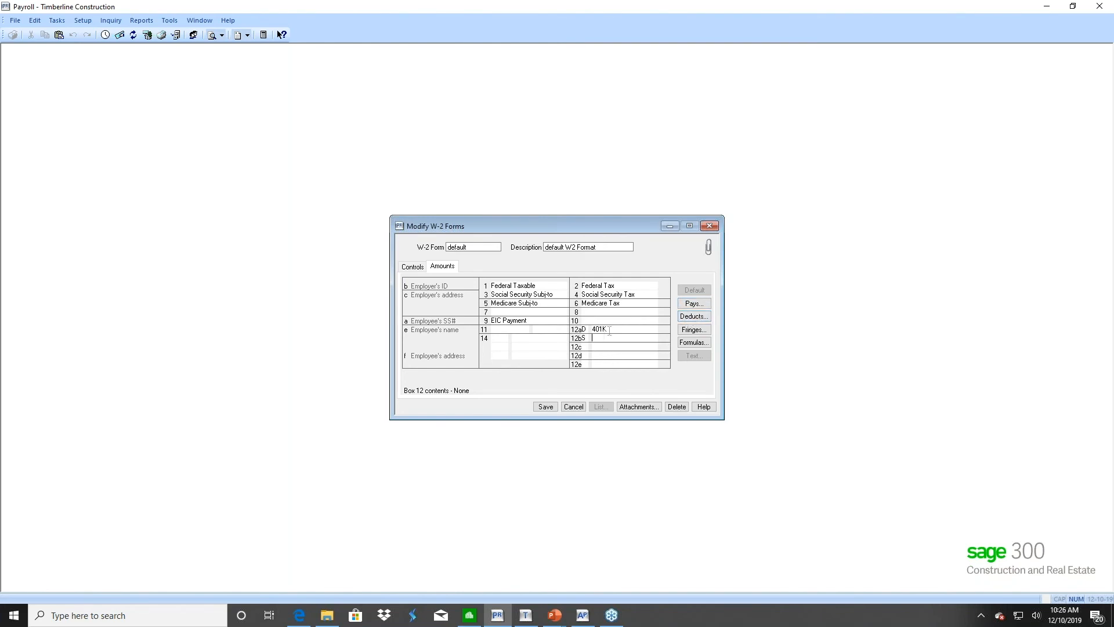
{"action": "left_click", "coordinate": [692, 321]}
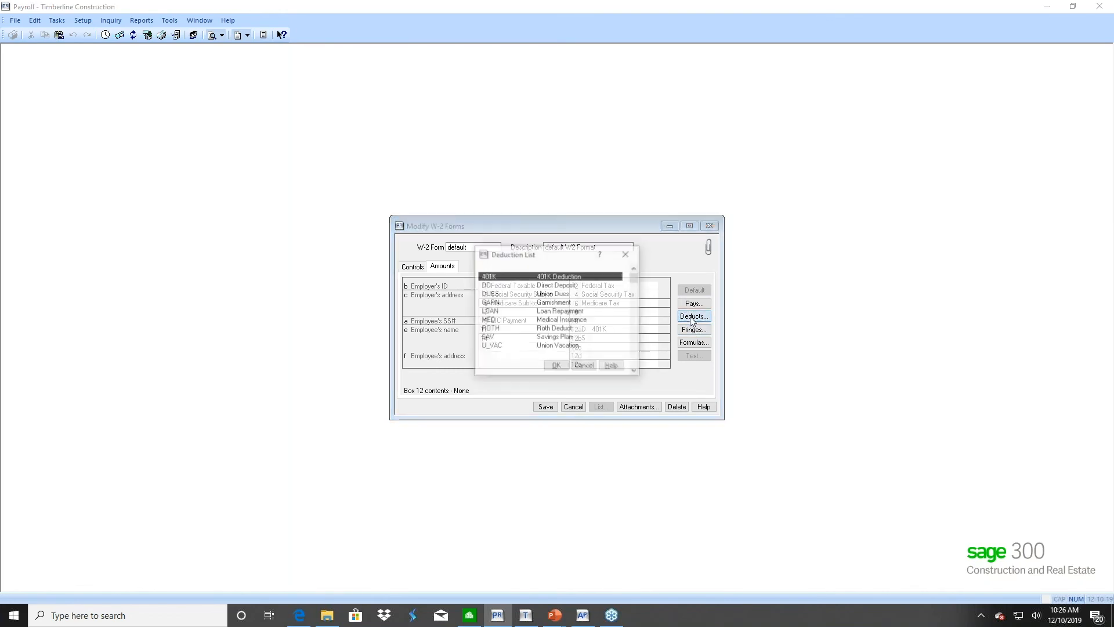
{"action": "left_click", "coordinate": [491, 337]}
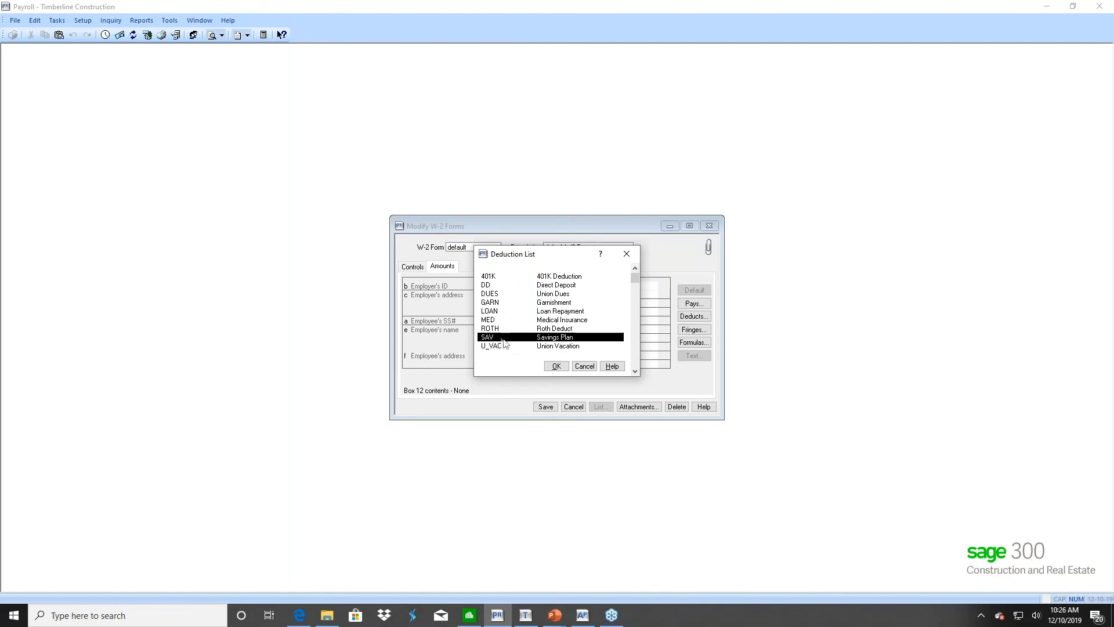
{"action": "left_click", "coordinate": [584, 365]}
{"action": "left_click", "coordinate": [603, 335]}
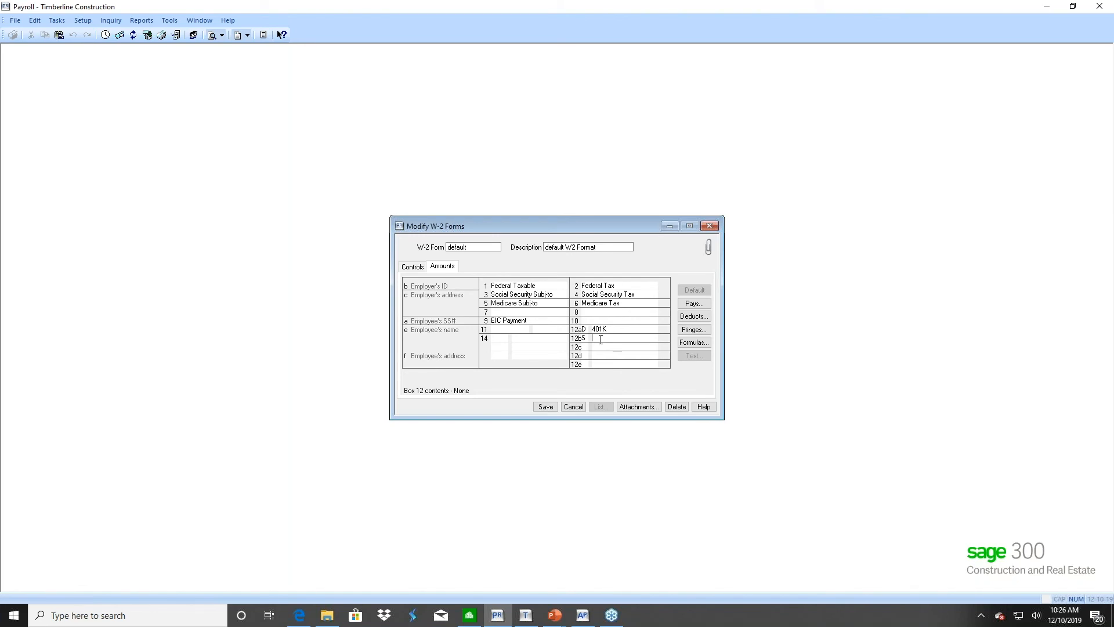
{"action": "left_click", "coordinate": [691, 342]}
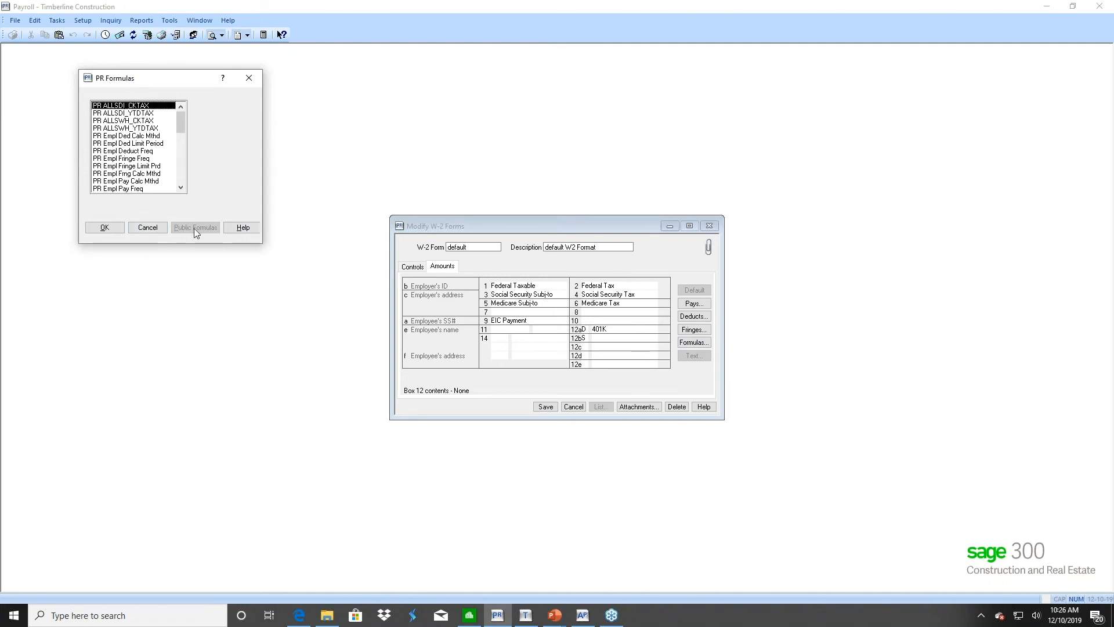
{"action": "left_click", "coordinate": [148, 228]}
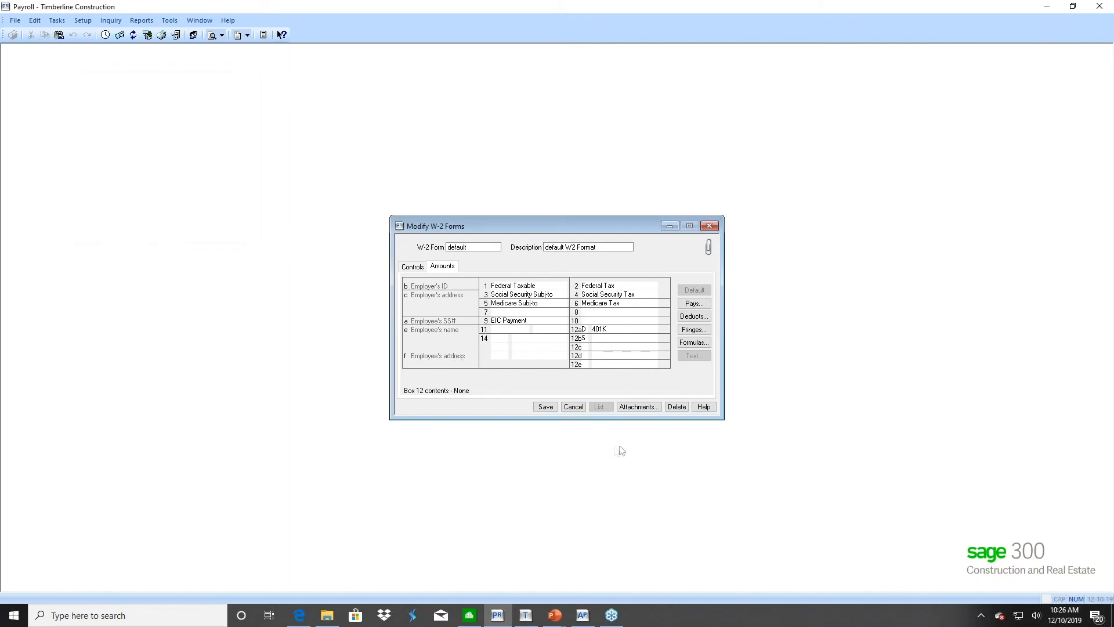
Discard the unsaved W-2 form edits and close Modify W-2 Forms
{"action": "left_click", "coordinate": [574, 407]}
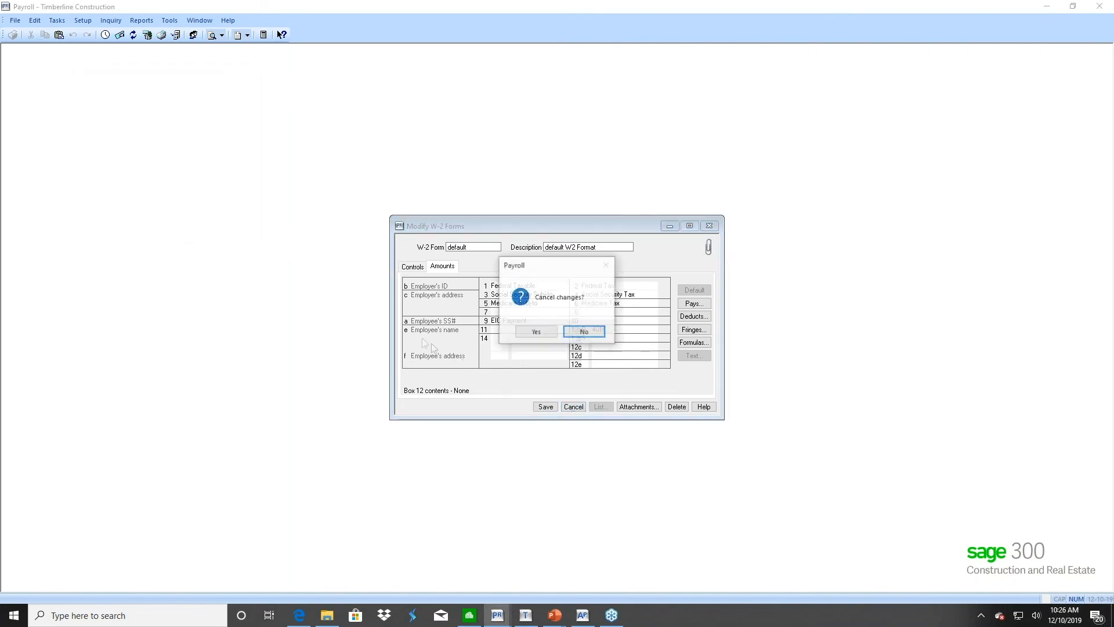
{"action": "left_click", "coordinate": [535, 331]}
{"action": "left_click", "coordinate": [451, 406]}
Start a new public Lookup formula using Prior Year Deduction from the PR - Employee Deduct table
{"action": "left_click", "coordinate": [170, 20]}
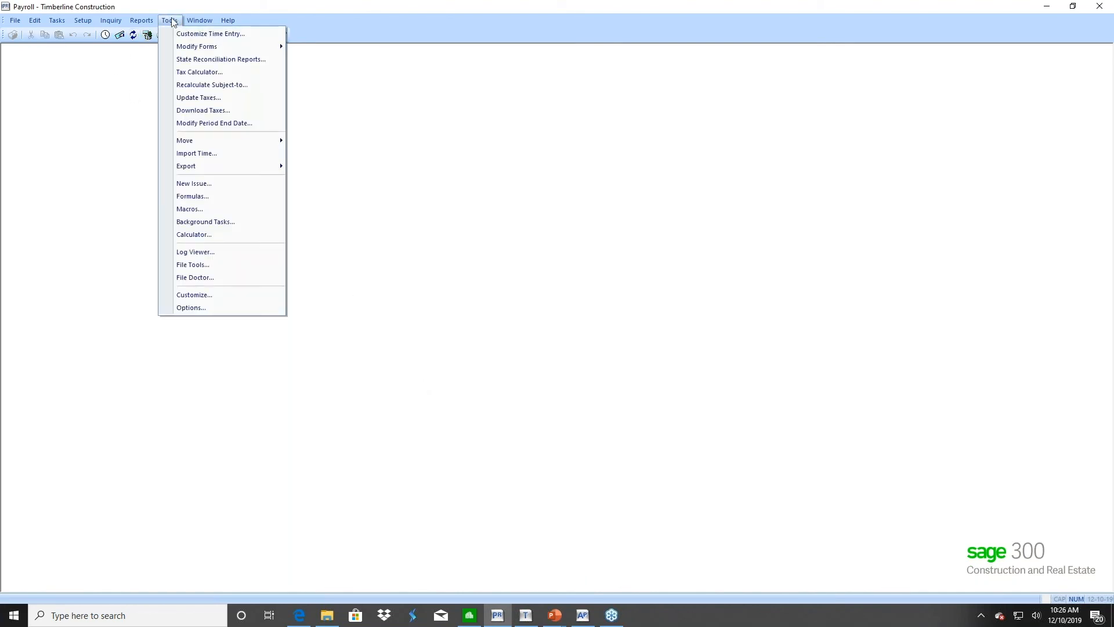
{"action": "left_click", "coordinate": [180, 198]}
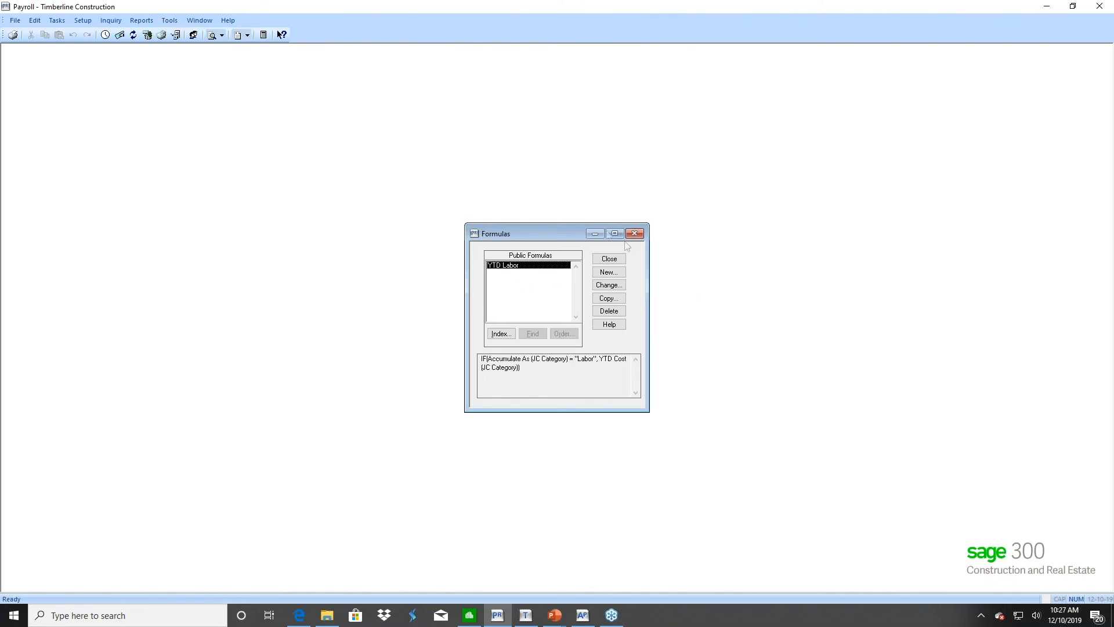
{"action": "left_click", "coordinate": [608, 272]}
{"action": "type", "text": "Lookup ("}
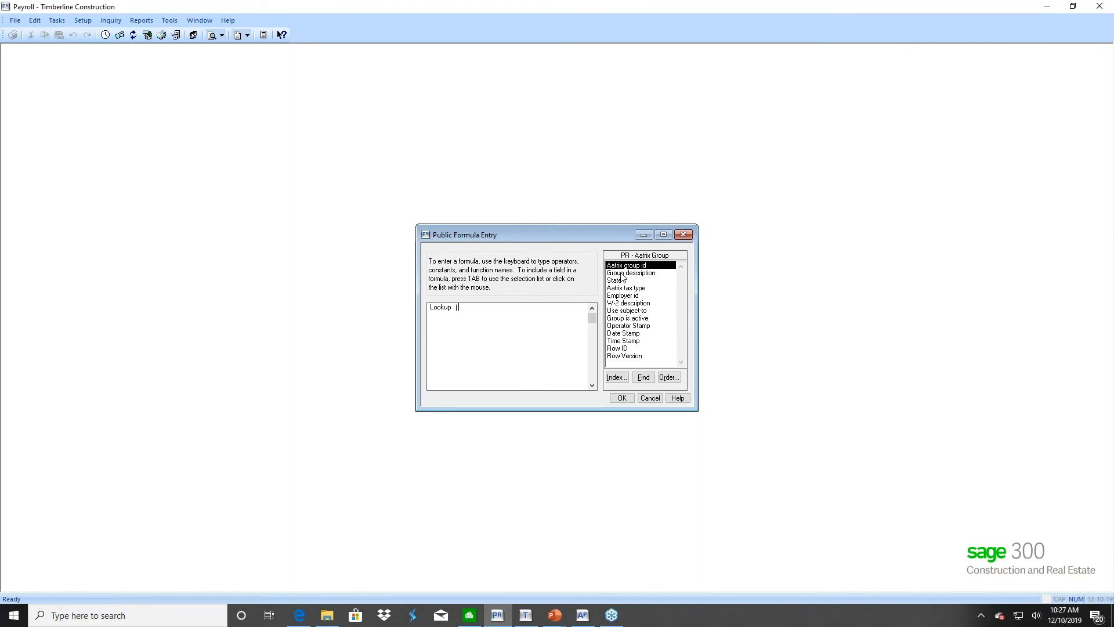
{"action": "left_click", "coordinate": [615, 377]}
{"action": "scroll", "coordinate": [594, 332], "scroll_direction": "down", "scroll_amount": 2}
{"action": "scroll", "coordinate": [594, 332], "scroll_direction": "down", "scroll_amount": 6}
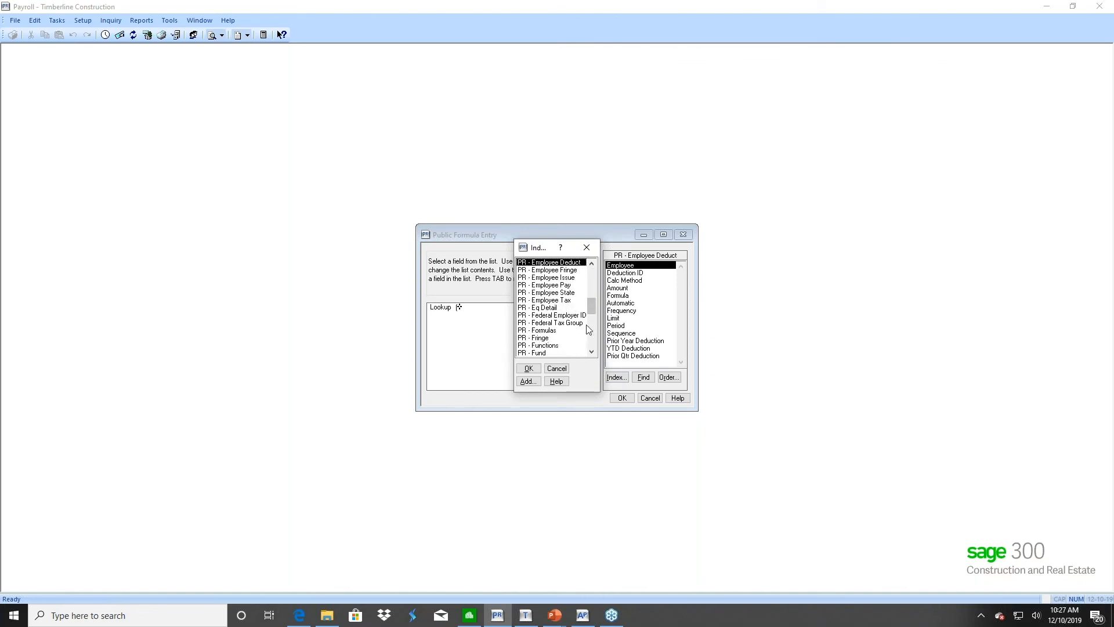
{"action": "double_click", "coordinate": [551, 263]}
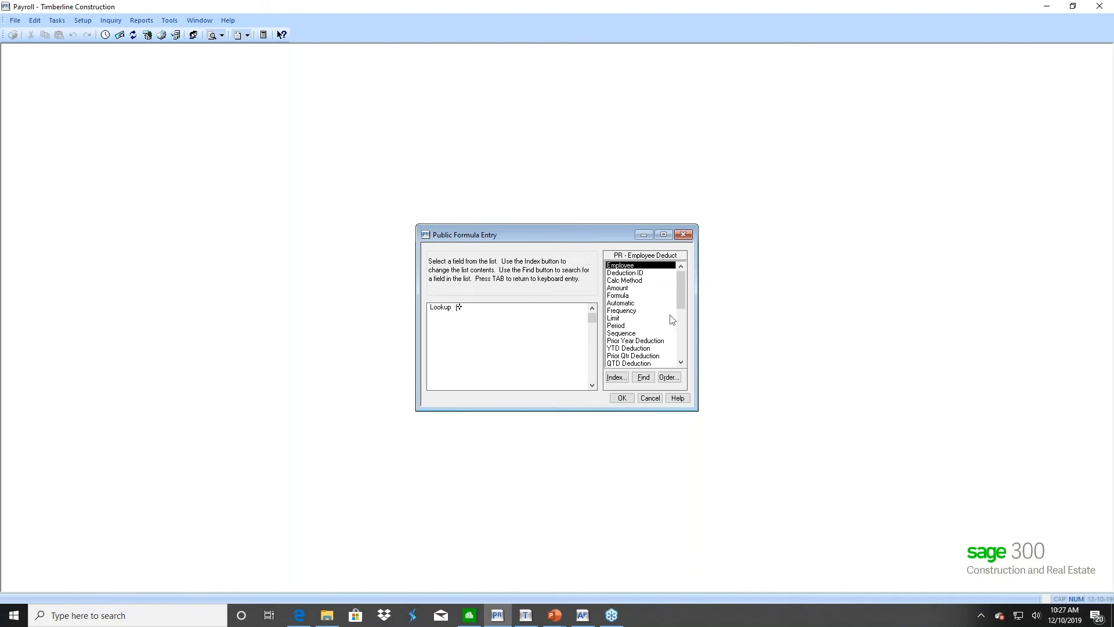
{"action": "left_click", "coordinate": [629, 342]}
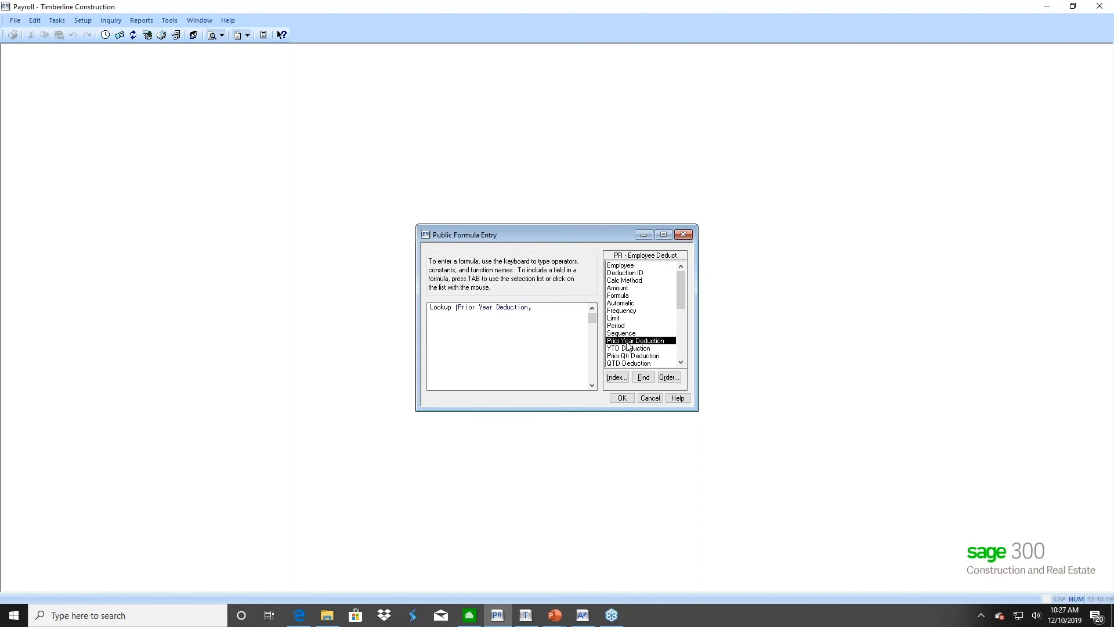
Add the PR - Employee table's Employee field to complete Lookup[Prior Year Deduction, Employee, "401K"]
{"action": "left_click", "coordinate": [616, 378]}
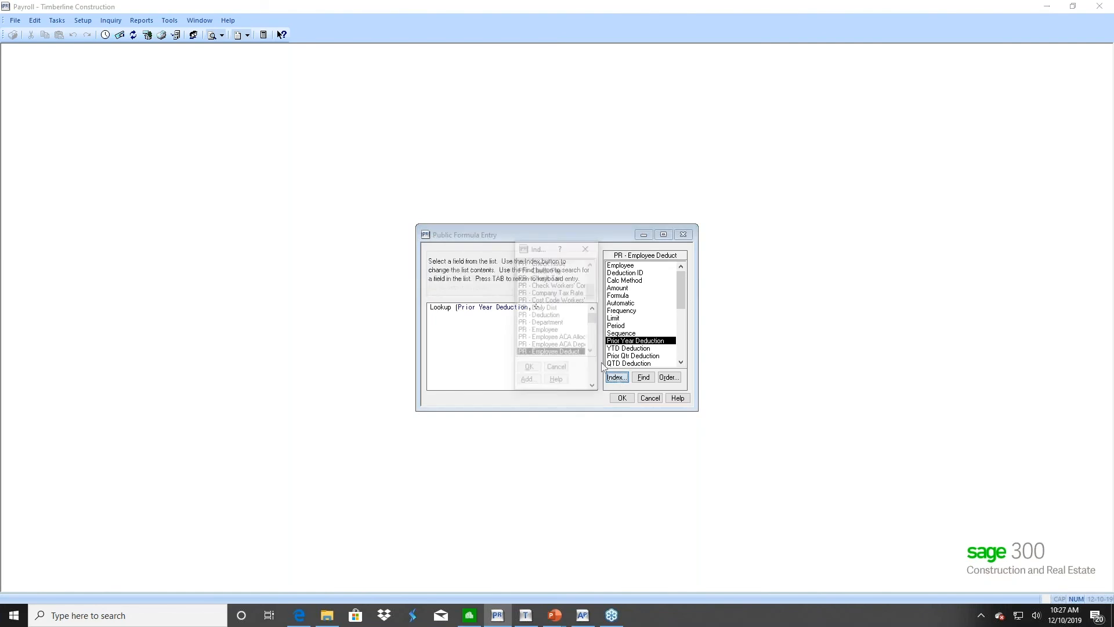
{"action": "left_click", "coordinate": [545, 330]}
{"action": "double_click", "coordinate": [547, 331]}
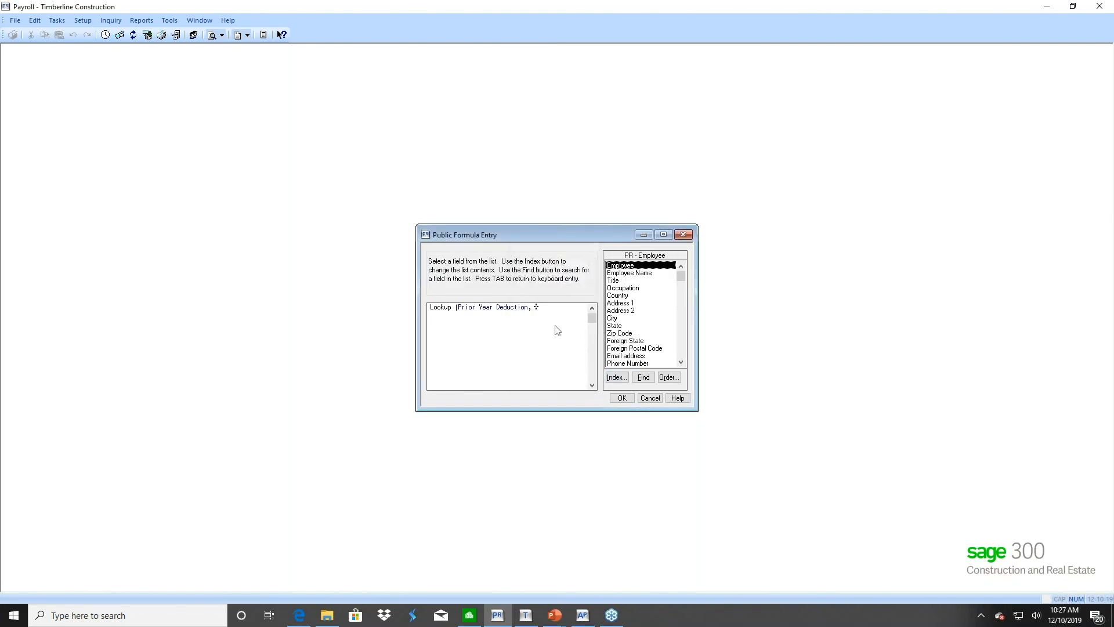
{"action": "left_click", "coordinate": [621, 267]}
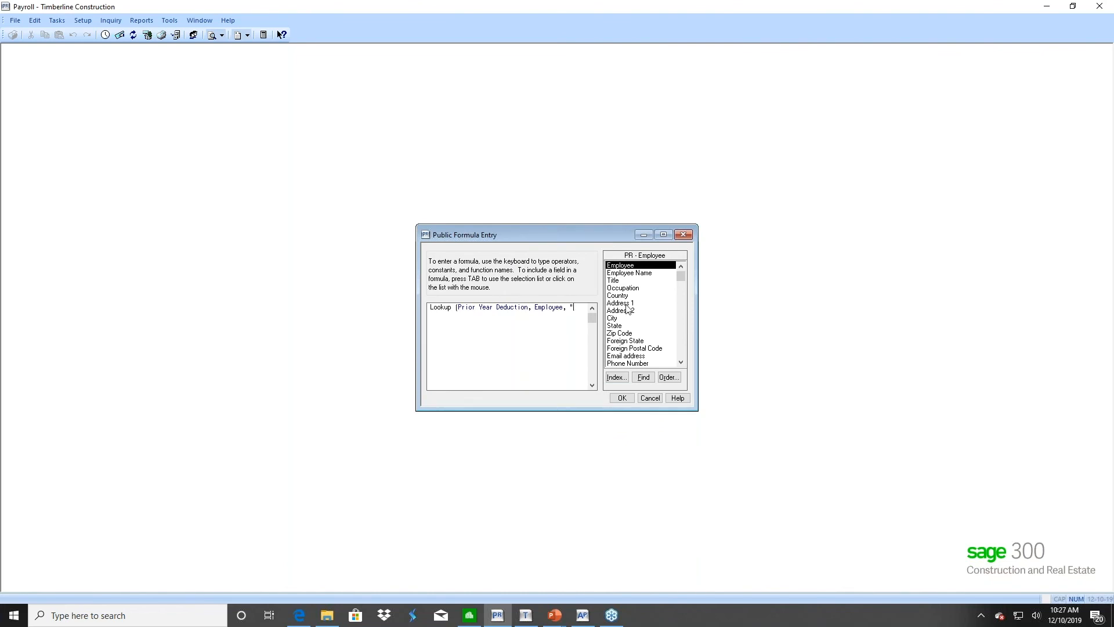
{"action": "key", "text": "BackSpace"}
{"action": "key", "text": "BackSpace"}
{"action": "type", "text": "\""}
{"action": "left_click", "coordinate": [485, 311]}
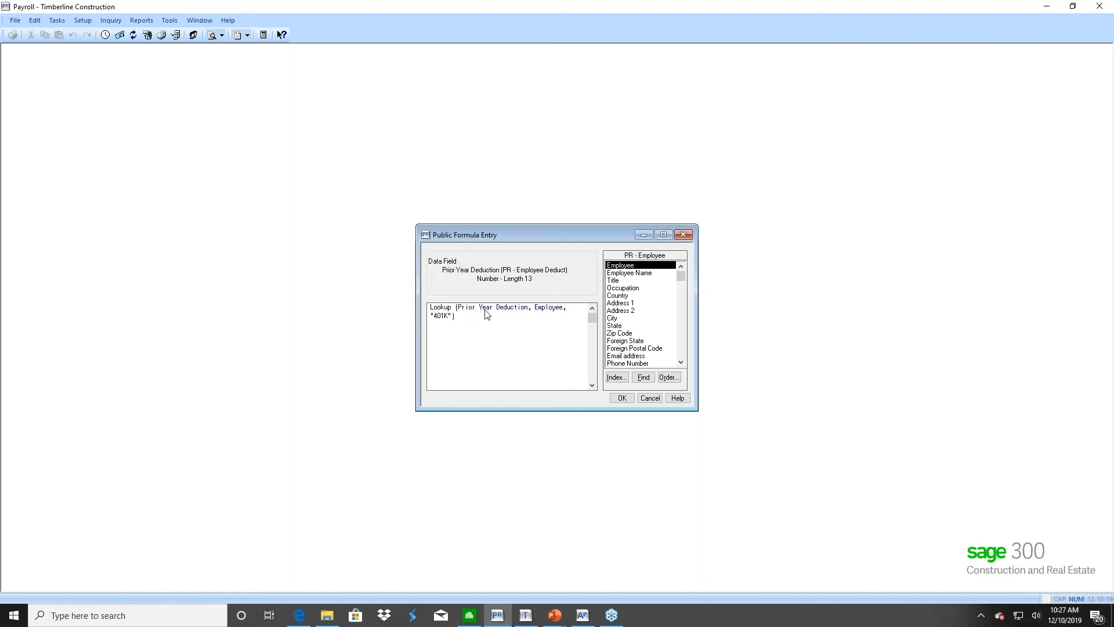
{"action": "left_click", "coordinate": [552, 313]}
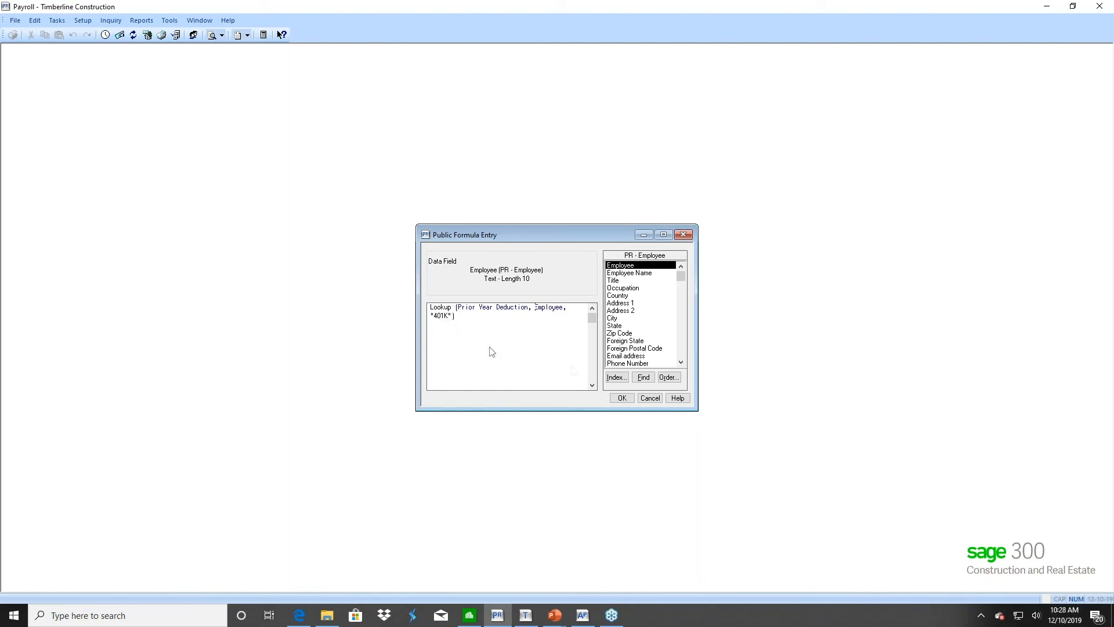
Save the formula as 'Prior YTD 401K' and close the formulas manager
{"action": "left_click", "coordinate": [619, 398]}
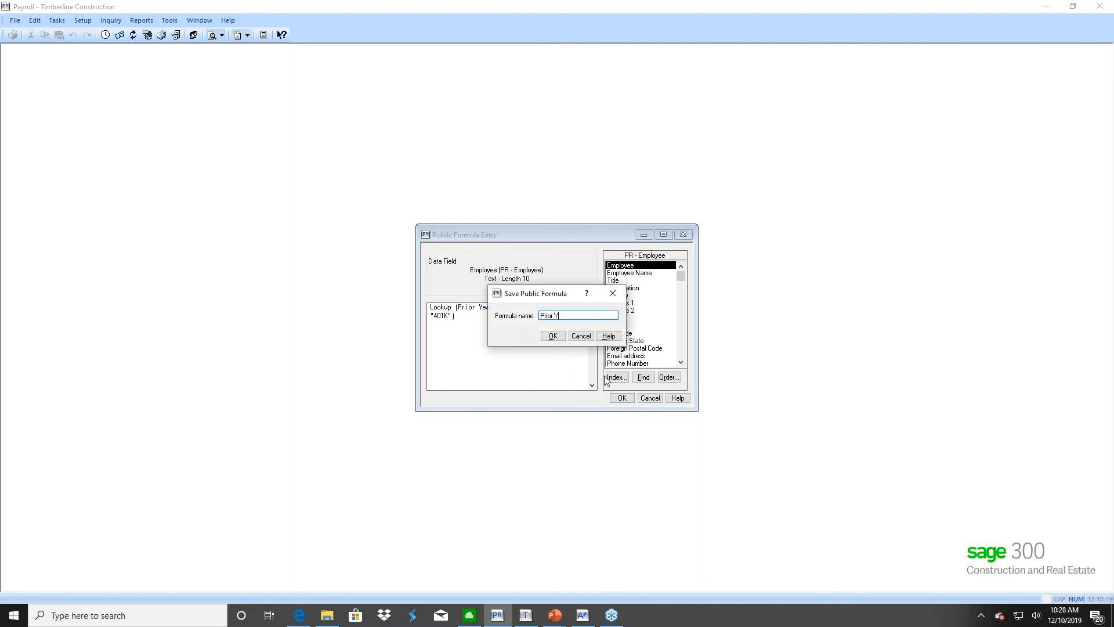
{"action": "type", "text": "Prior YTD 401K"}
{"action": "left_click", "coordinate": [553, 336]}
{"action": "left_click", "coordinate": [608, 258]}
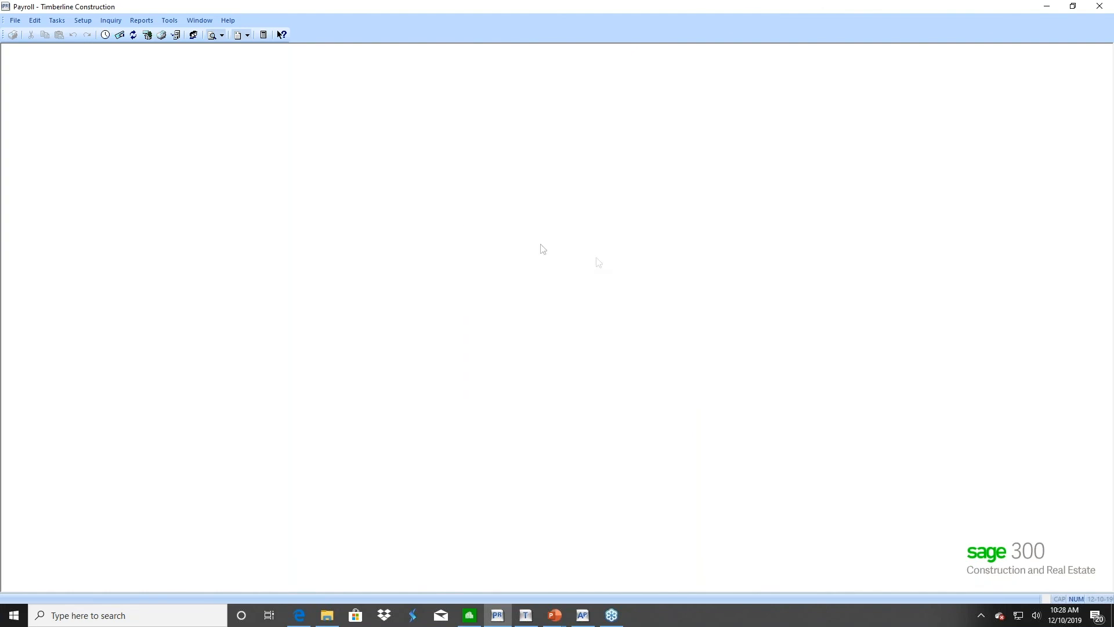
Reopen W-2 Forms setup on the default format and set the employee minimum to .01
{"action": "left_click", "coordinate": [167, 21]}
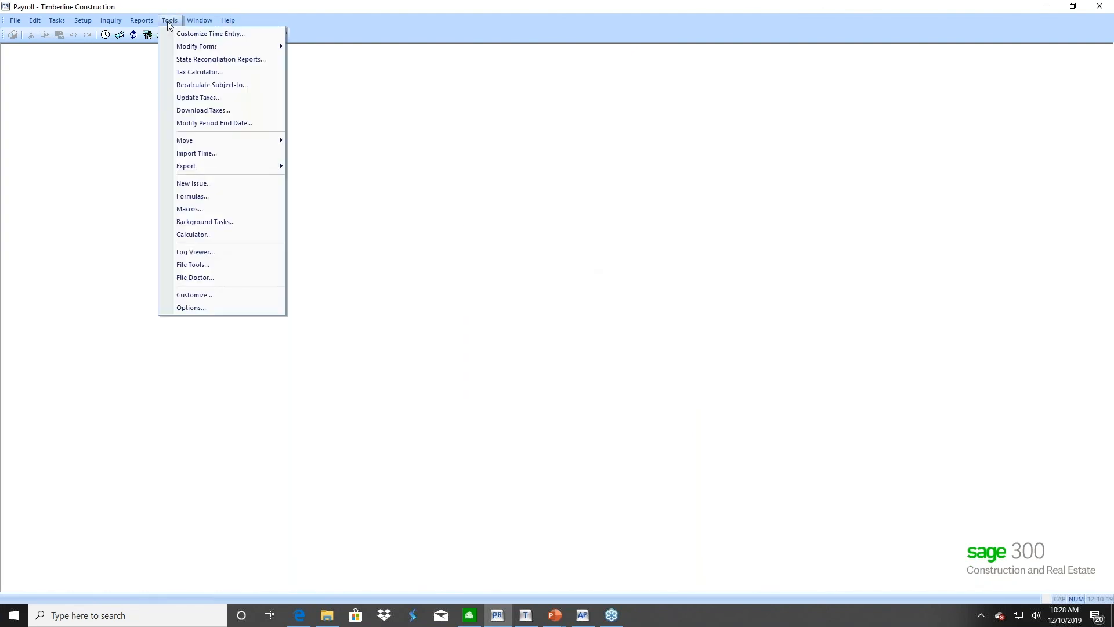
{"action": "mouse_move", "coordinate": [244, 46]}
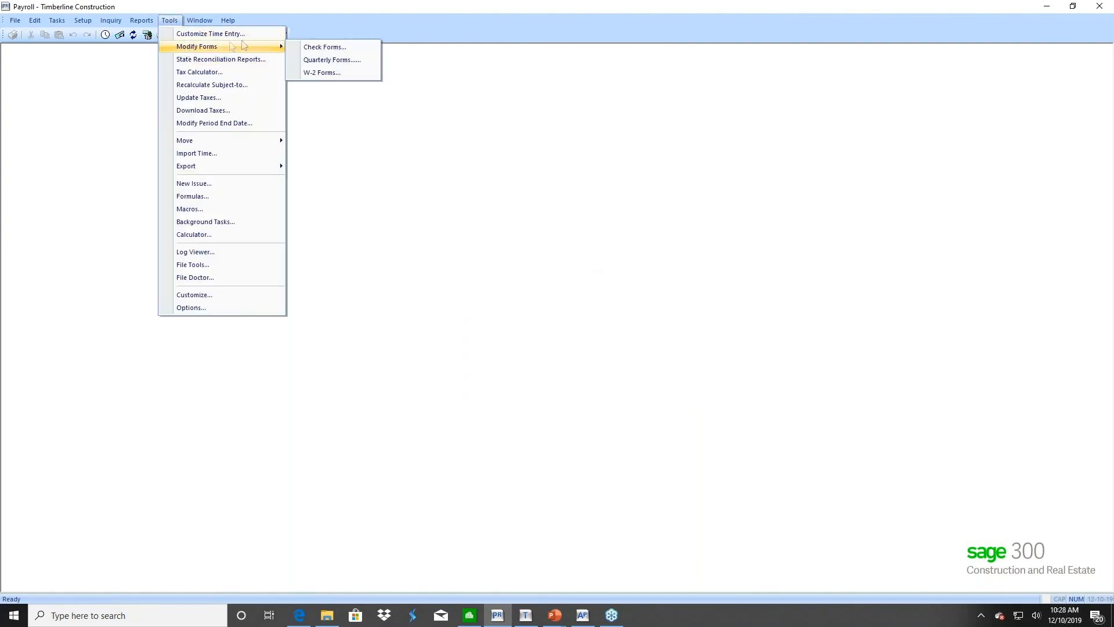
{"action": "left_click", "coordinate": [325, 72]}
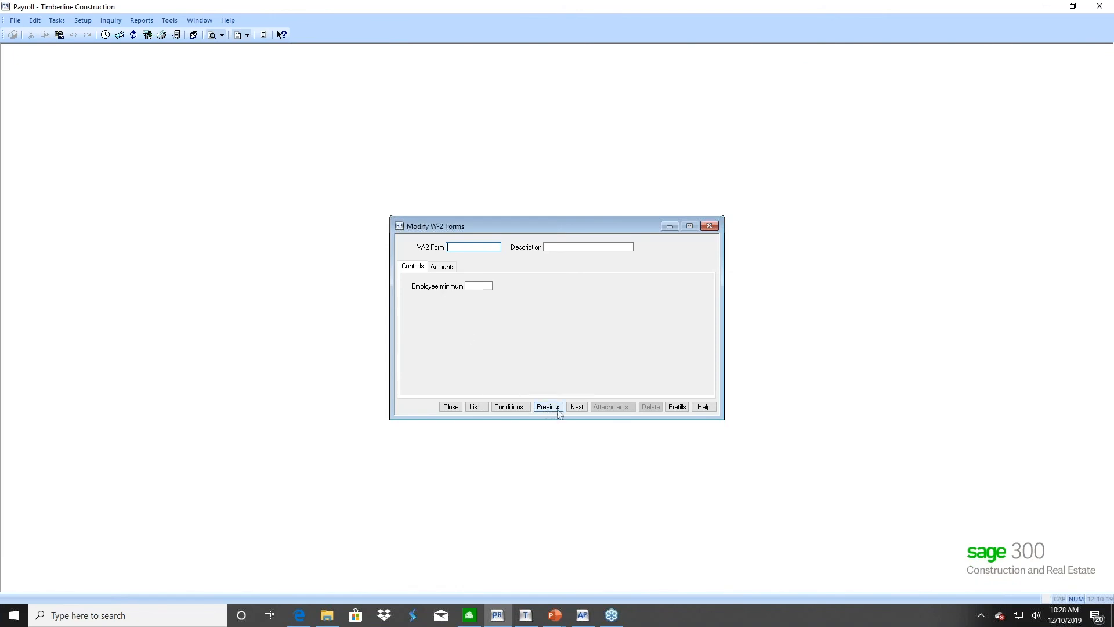
{"action": "left_click", "coordinate": [576, 406]}
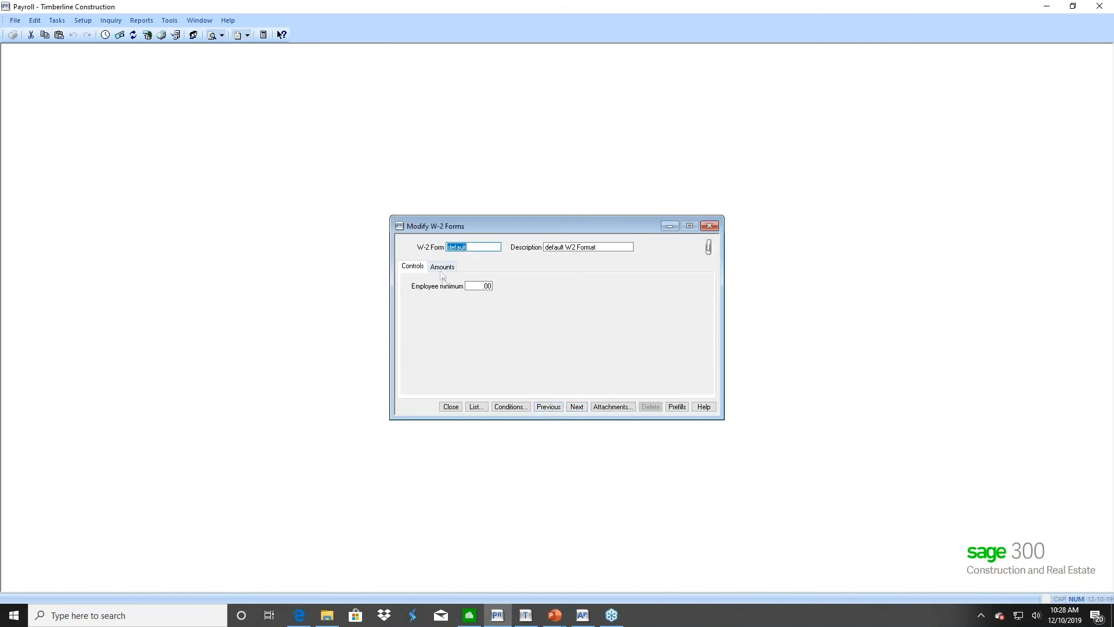
{"action": "key", "text": "Tab"}
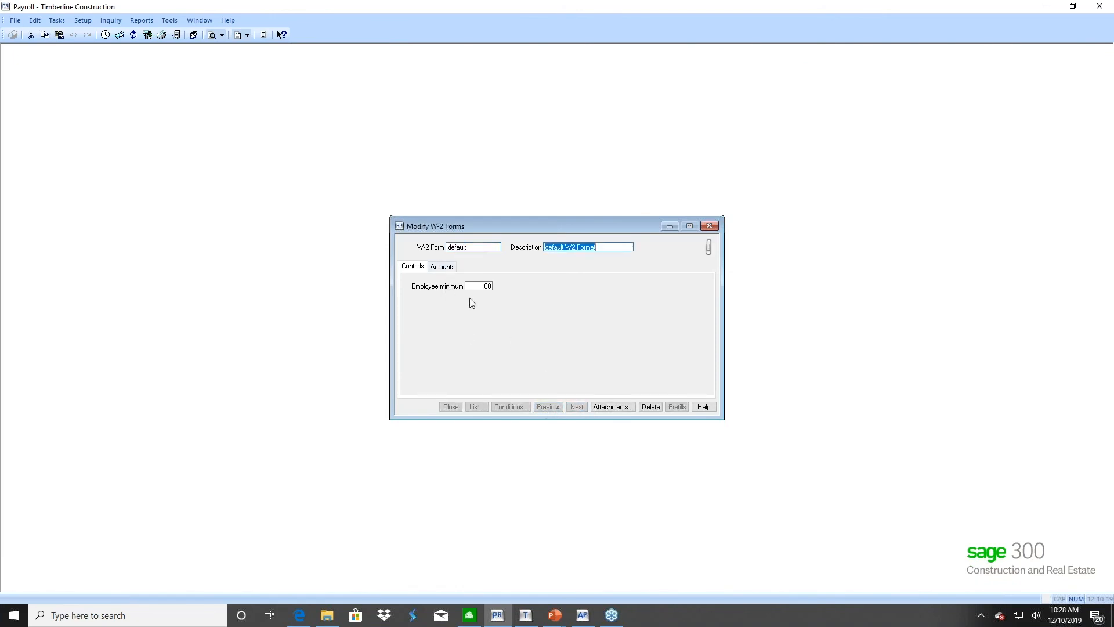
{"action": "key", "text": "Tab"}
{"action": "type", "text": ".01"}
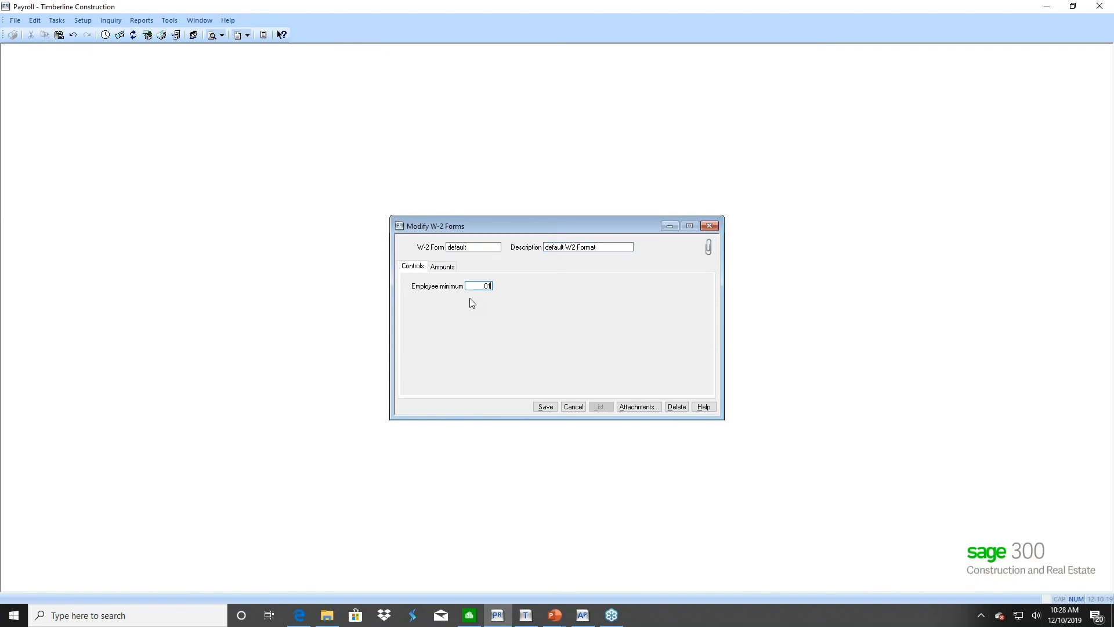
Fill box 12a on the Amounts tab with the Prior YTD 401K formula
{"action": "left_click", "coordinate": [443, 268]}
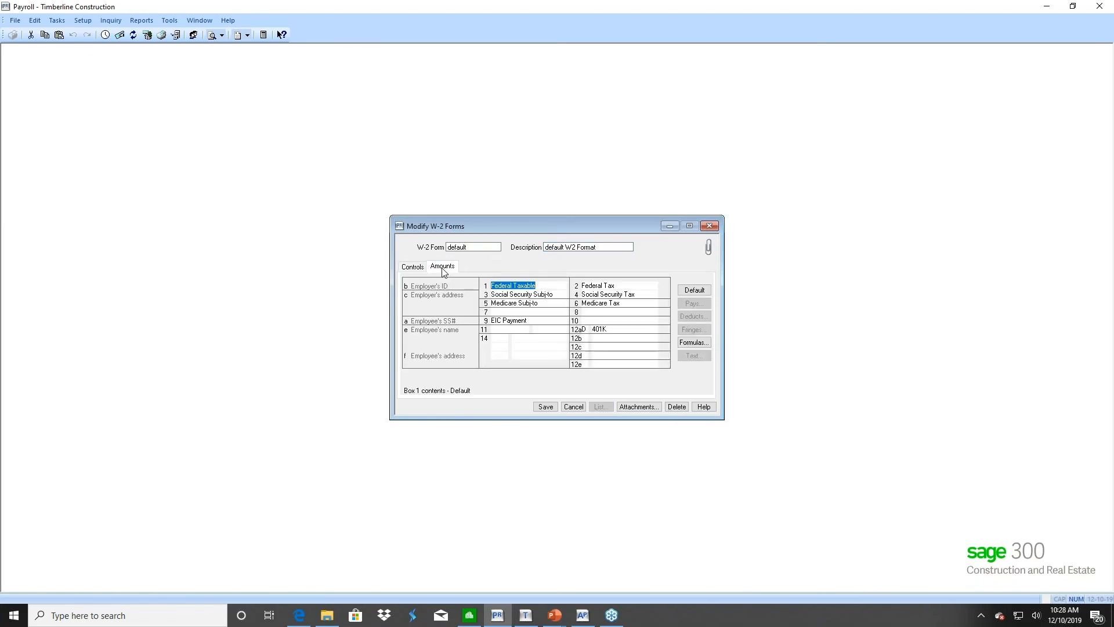
{"action": "left_click", "coordinate": [594, 332]}
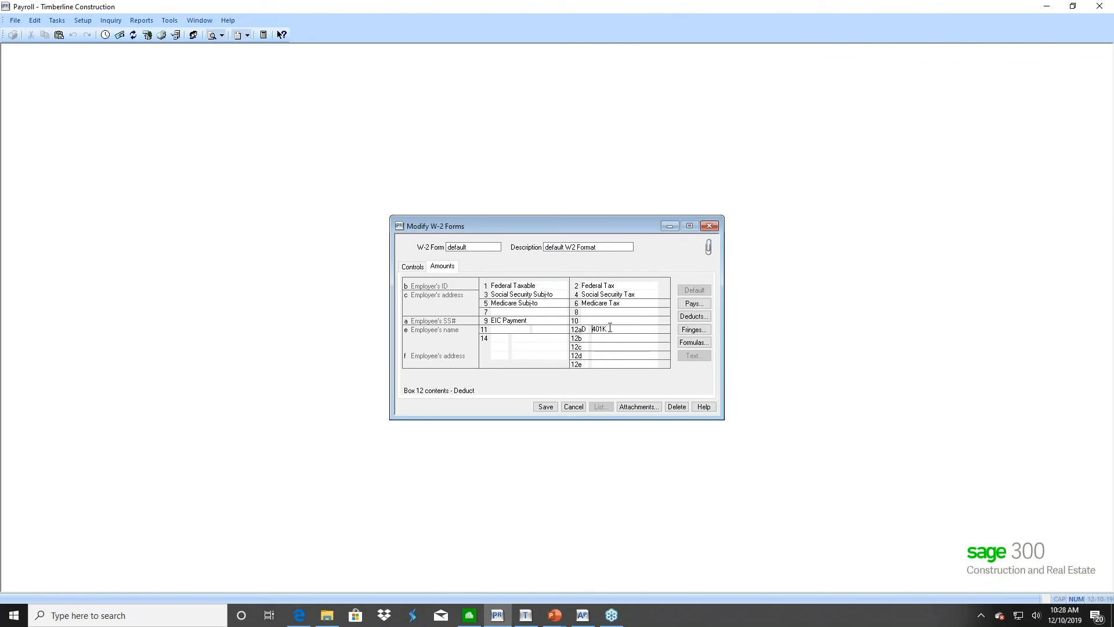
{"action": "double_click", "coordinate": [603, 329]}
{"action": "left_click", "coordinate": [689, 344]}
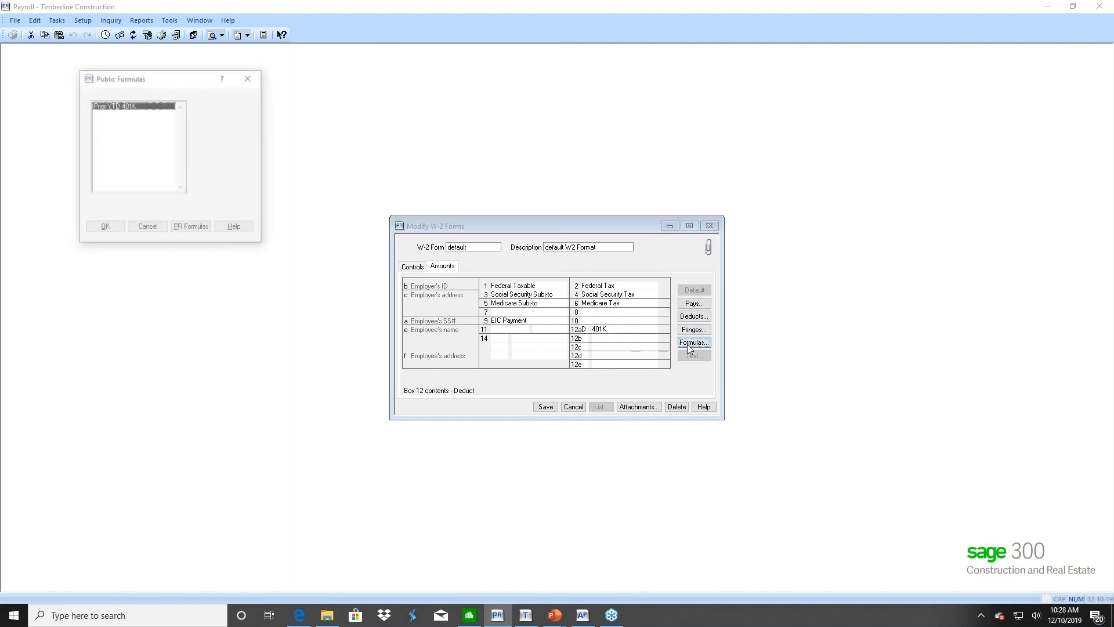
{"action": "double_click", "coordinate": [114, 106]}
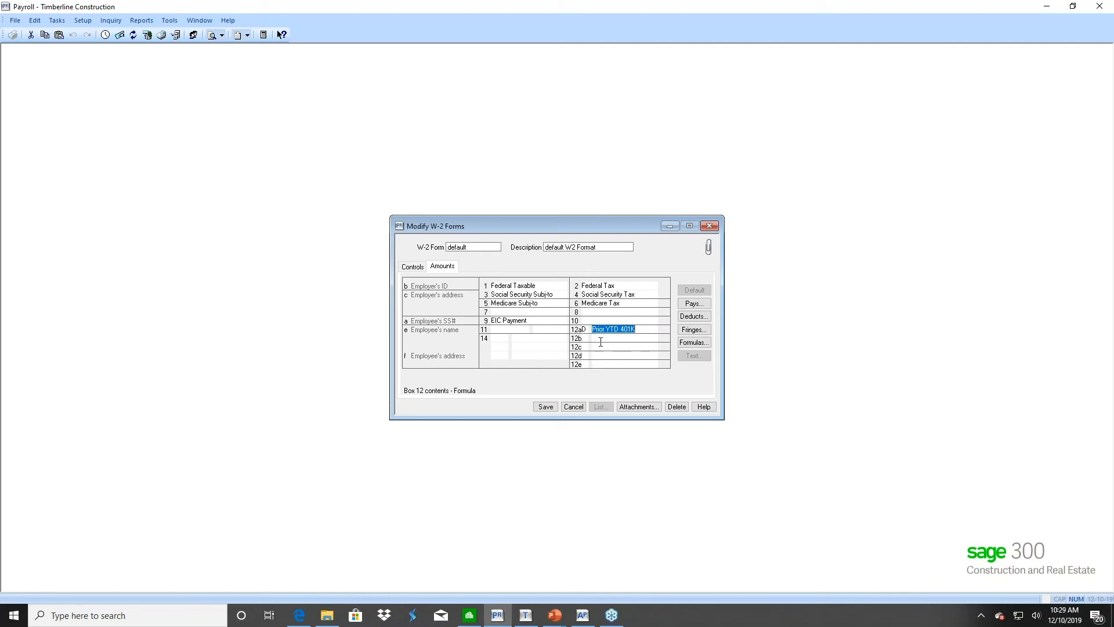
Label box 14 'H' with the H&W fringe, then bring up box 12a's deductions list
{"action": "left_click", "coordinate": [495, 349]}
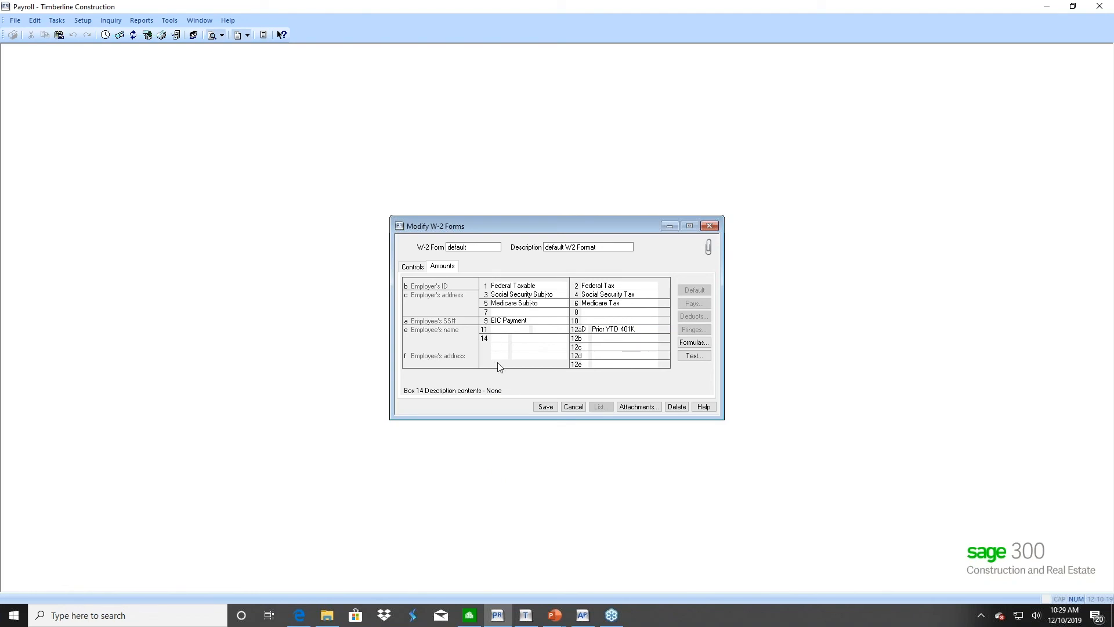
{"action": "left_click", "coordinate": [694, 356]}
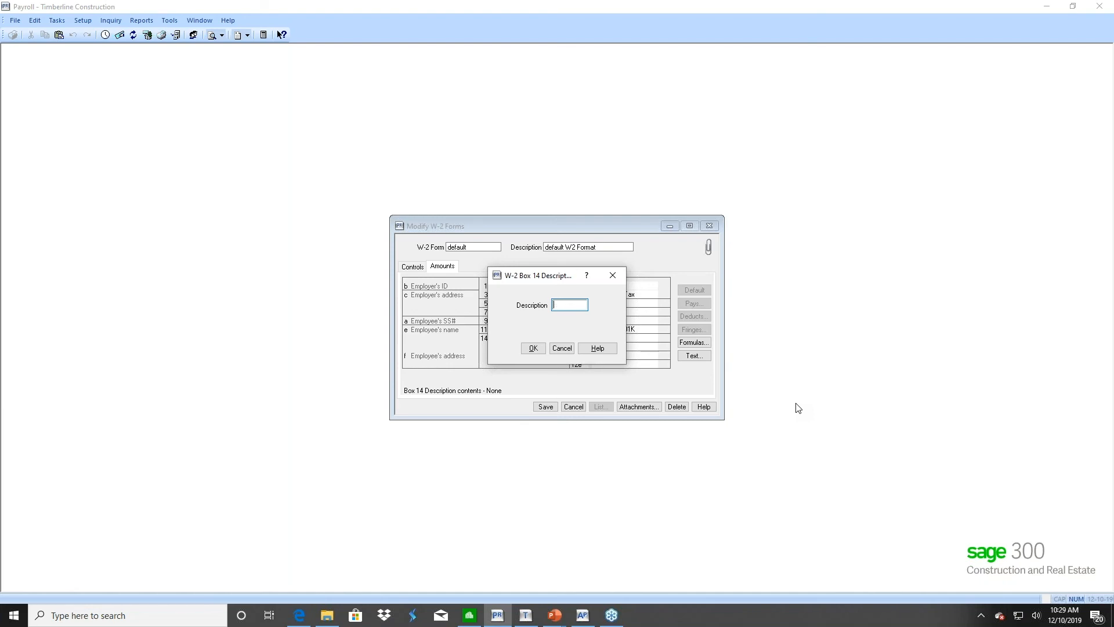
{"action": "left_click", "coordinate": [533, 348]}
{"action": "left_click", "coordinate": [522, 340]}
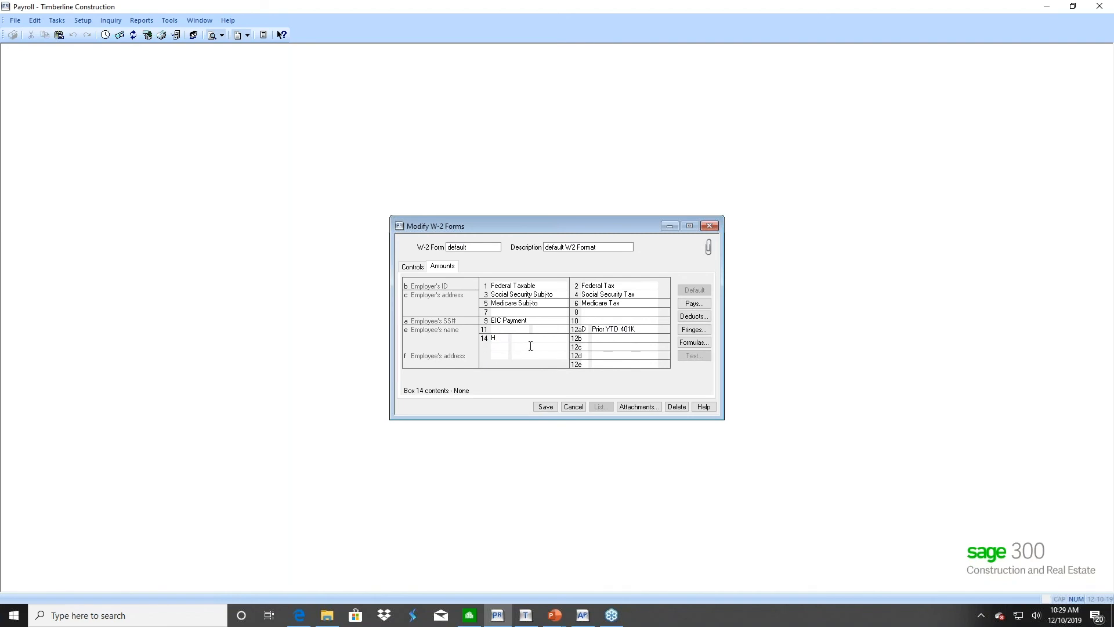
{"action": "left_click", "coordinate": [702, 329]}
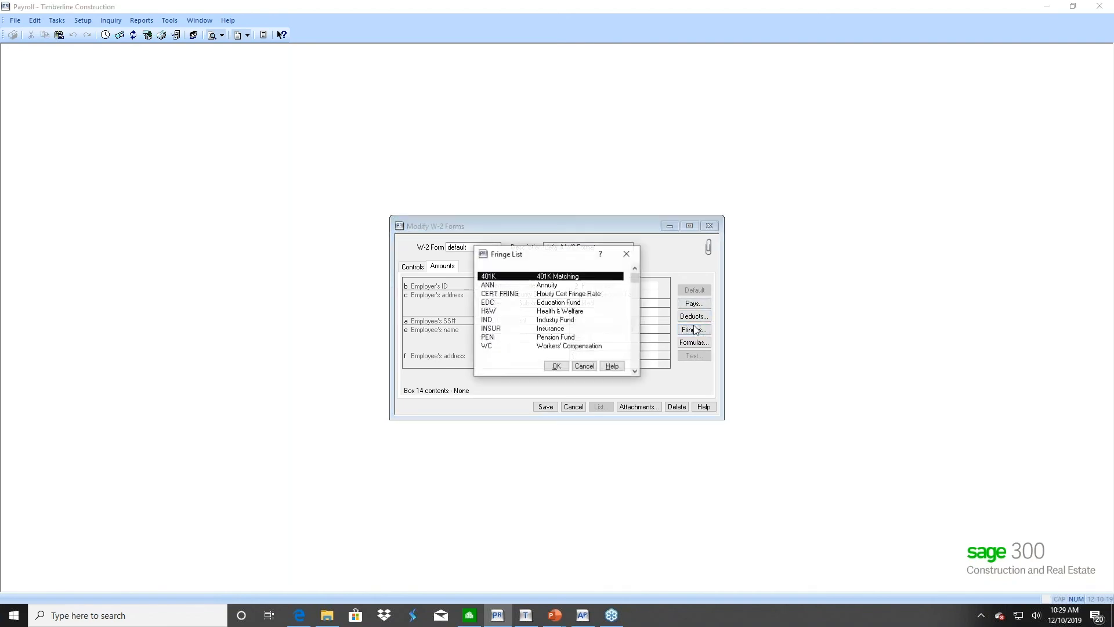
{"action": "double_click", "coordinate": [490, 312]}
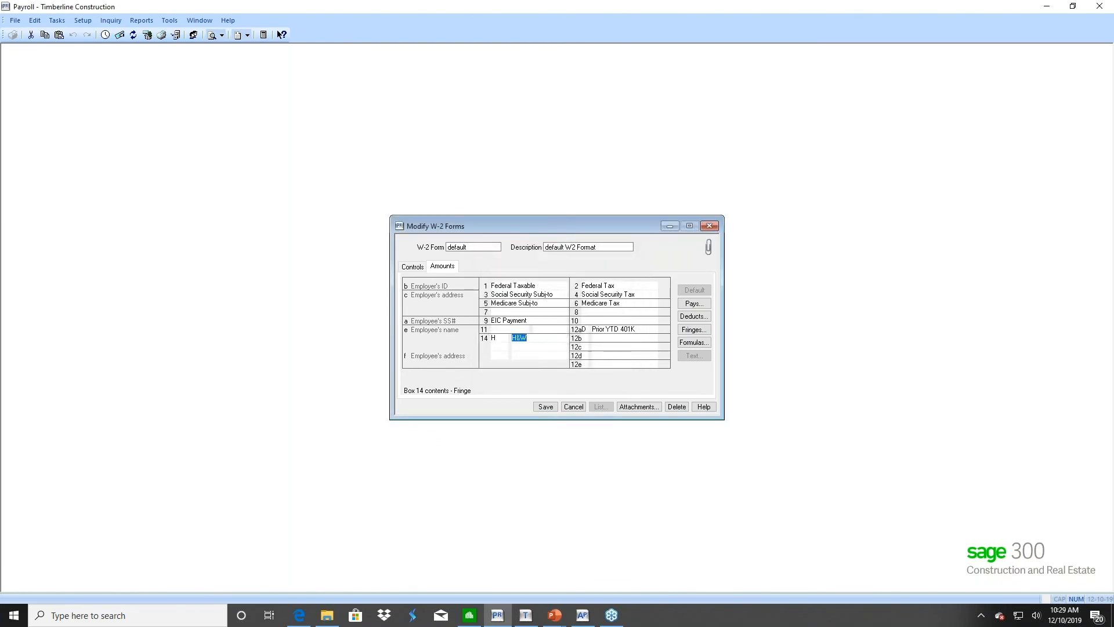
{"action": "left_click", "coordinate": [641, 328]}
{"action": "left_click", "coordinate": [690, 317]}
Select the 401K deduction for box 12a and save the default W-2 format
{"action": "left_click", "coordinate": [502, 278]}
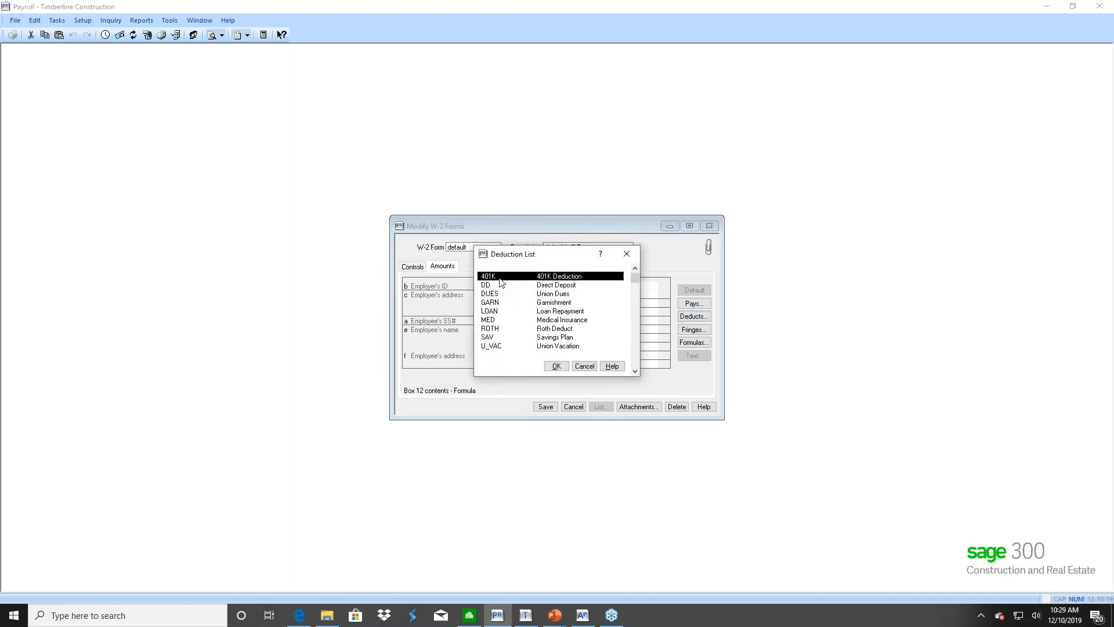
{"action": "left_click", "coordinate": [565, 369]}
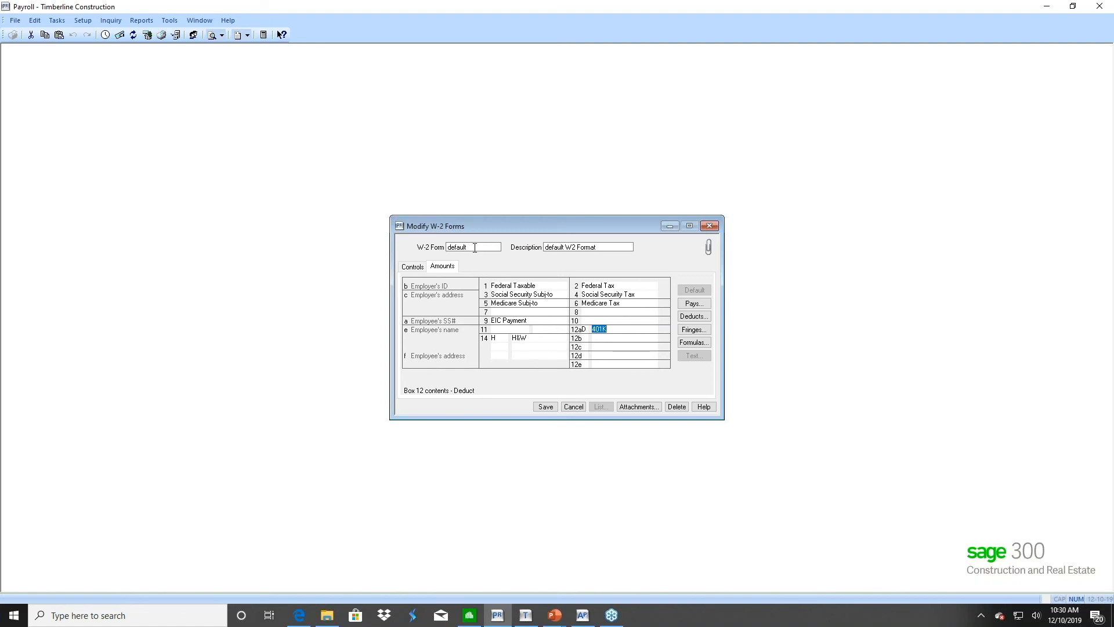
{"action": "left_click", "coordinate": [545, 406]}
Create W-2 form '2019' described as '2019 Form', with box 12a code D reporting 401K, and save
{"action": "type", "text": "2019"}
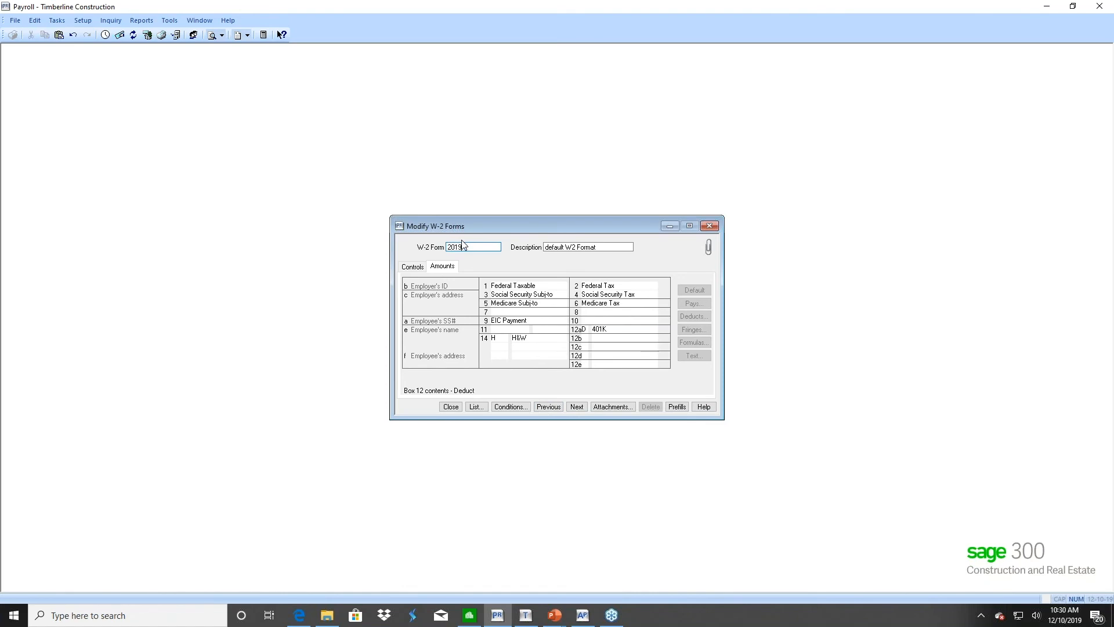
{"action": "key", "text": "Tab"}
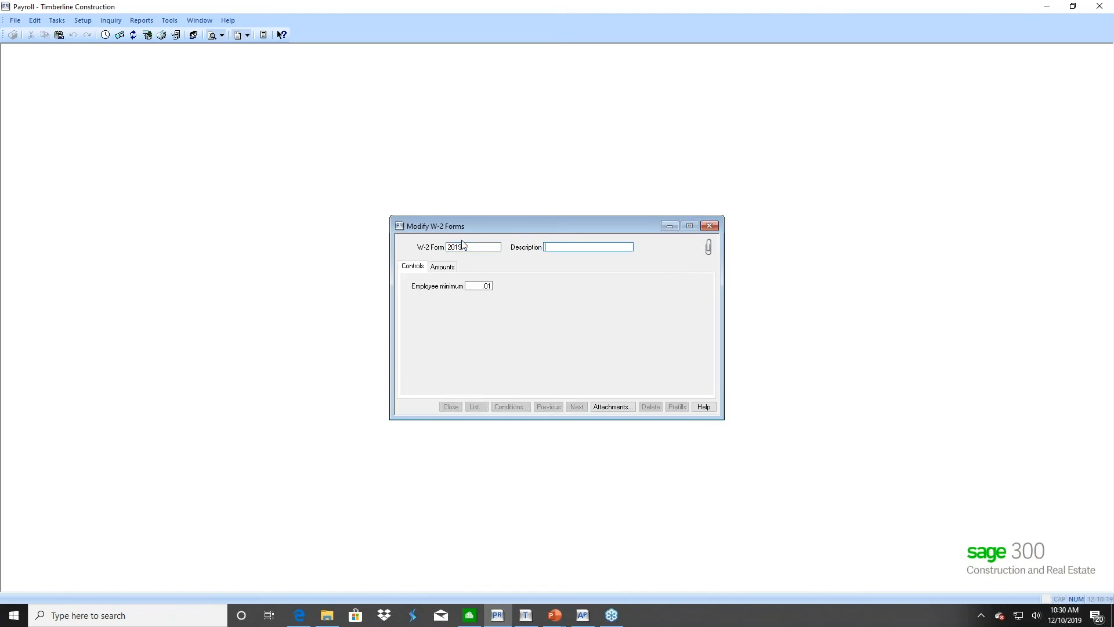
{"action": "type", "text": "2019 Form"}
{"action": "left_click", "coordinate": [443, 270]}
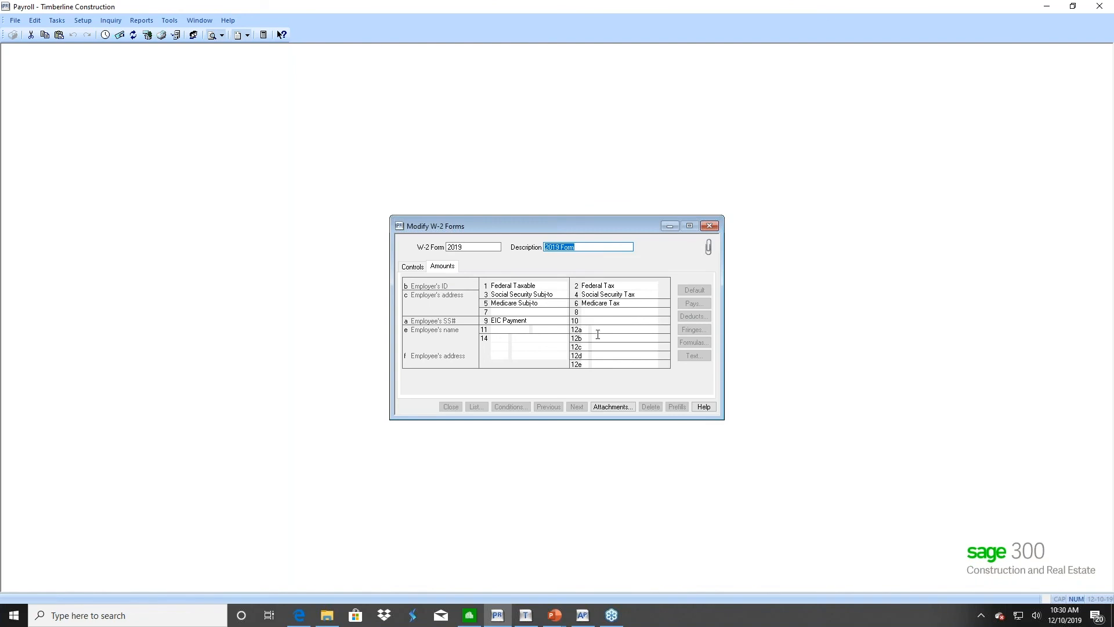
{"action": "key", "text": "Tab"}
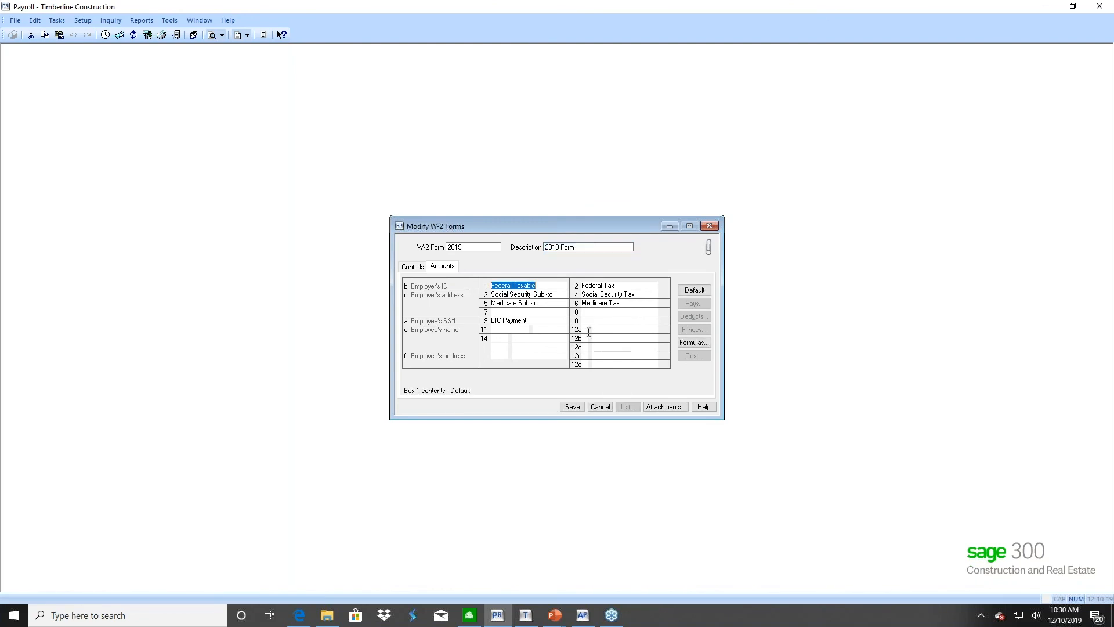
{"action": "left_click", "coordinate": [588, 332]}
{"action": "type", "text": "D"}
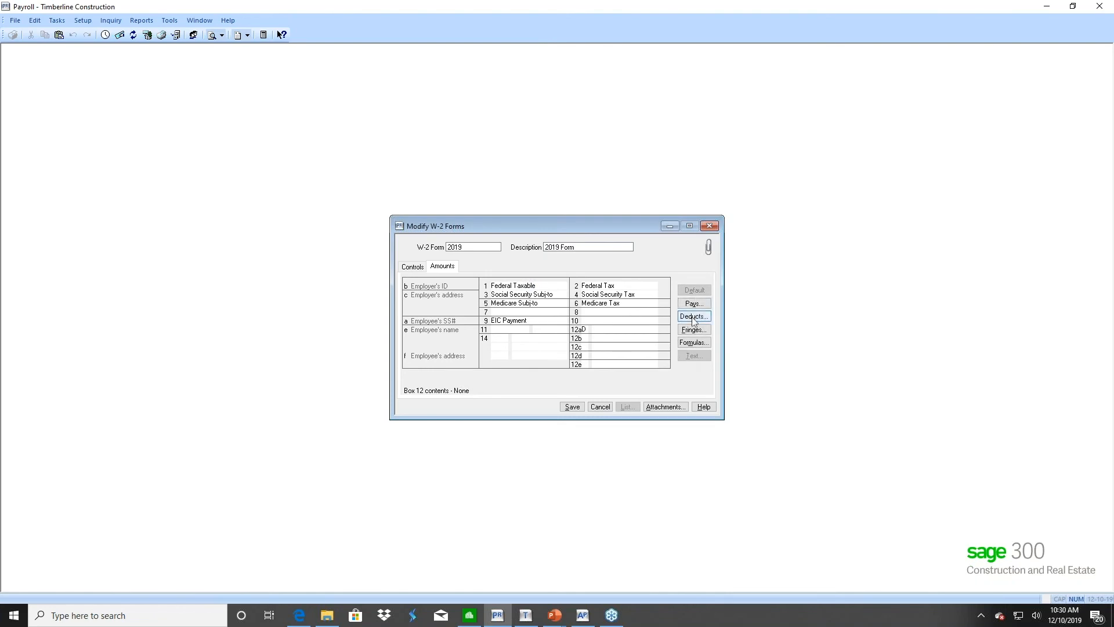
{"action": "left_click", "coordinate": [693, 323]}
{"action": "left_click", "coordinate": [555, 364]}
{"action": "left_click", "coordinate": [572, 407]}
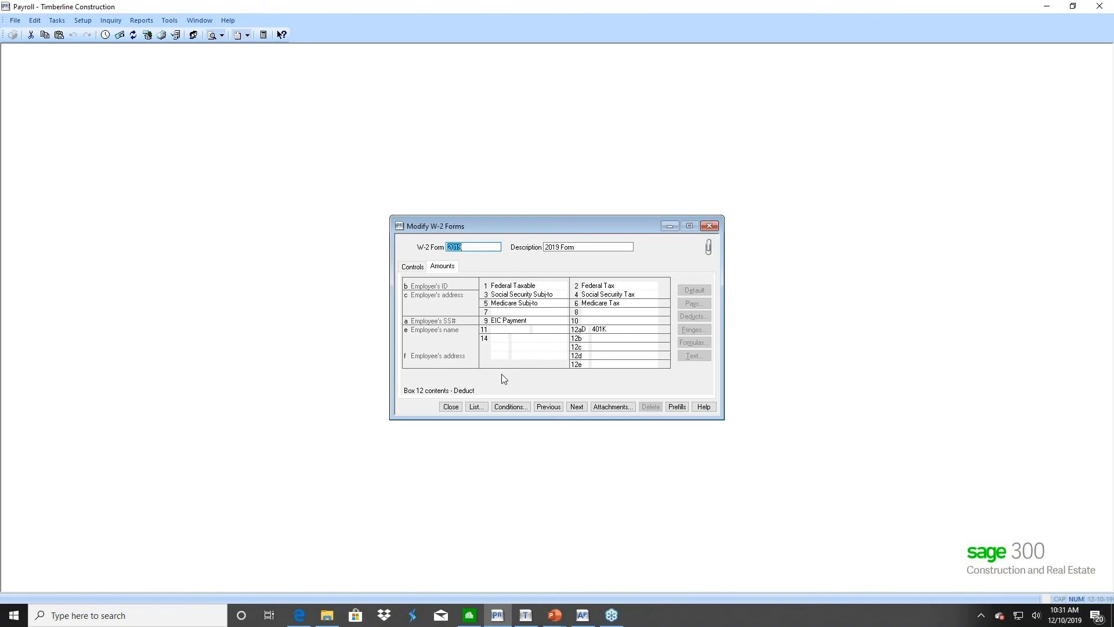
Delete the 2019 W-2 form and close the W-2 forms setup
{"action": "key", "text": "Tab"}
{"action": "left_click", "coordinate": [651, 406]}
{"action": "left_click", "coordinate": [534, 332]}
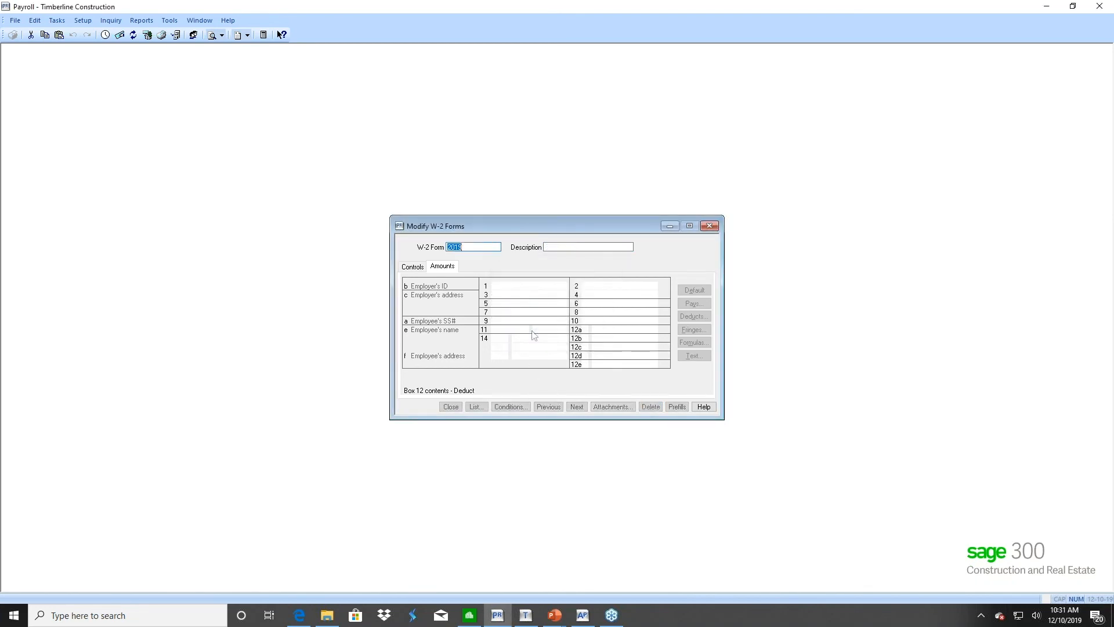
{"action": "left_click", "coordinate": [451, 407]}
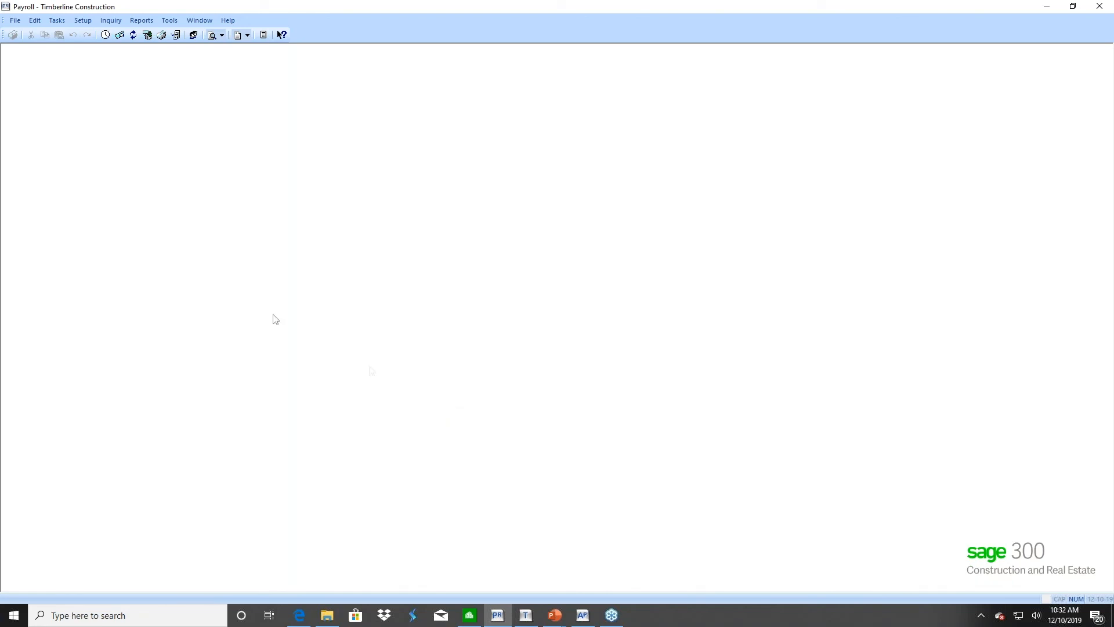
Generate a new 2018 W-2/W-3 federal eFile report for year 2019, selecting only the first employee
{"action": "left_click", "coordinate": [58, 21]}
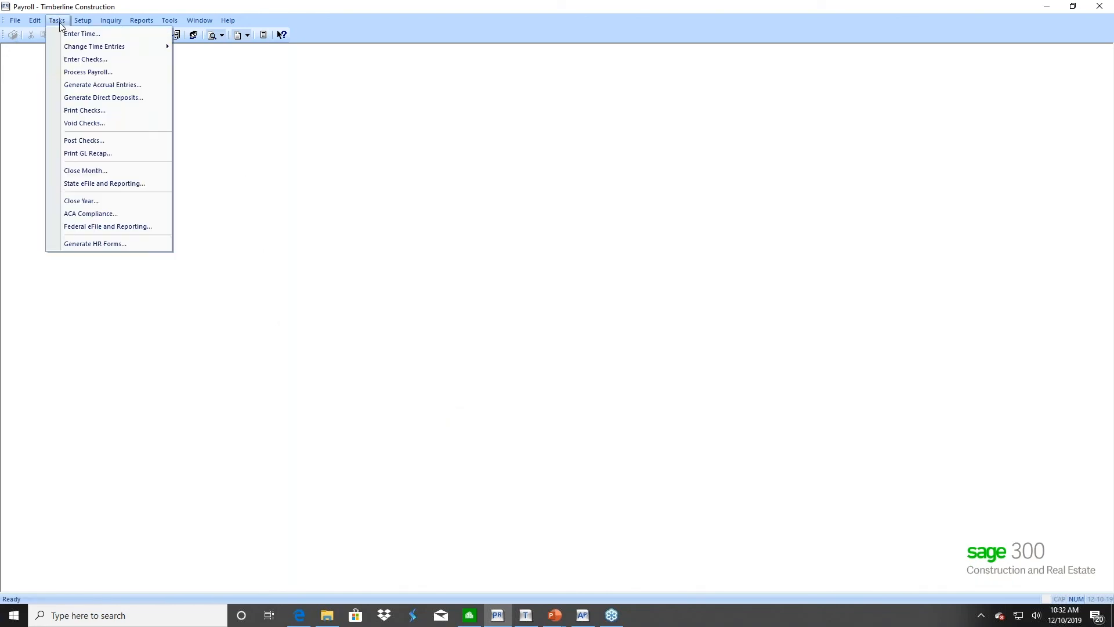
{"action": "left_click", "coordinate": [97, 227]}
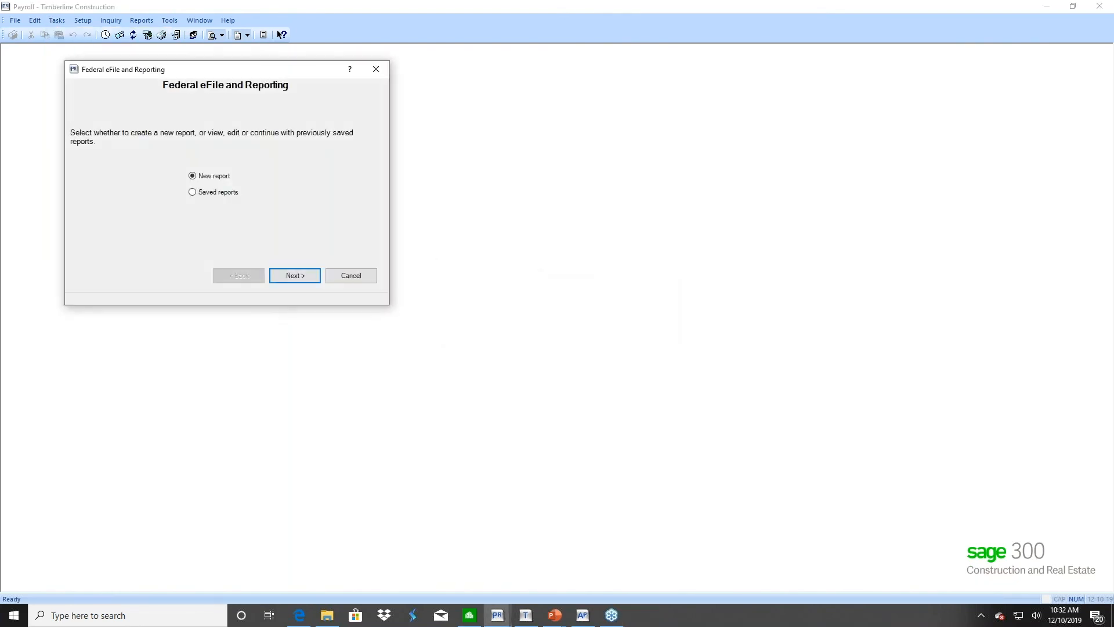
{"action": "left_click", "coordinate": [281, 273]}
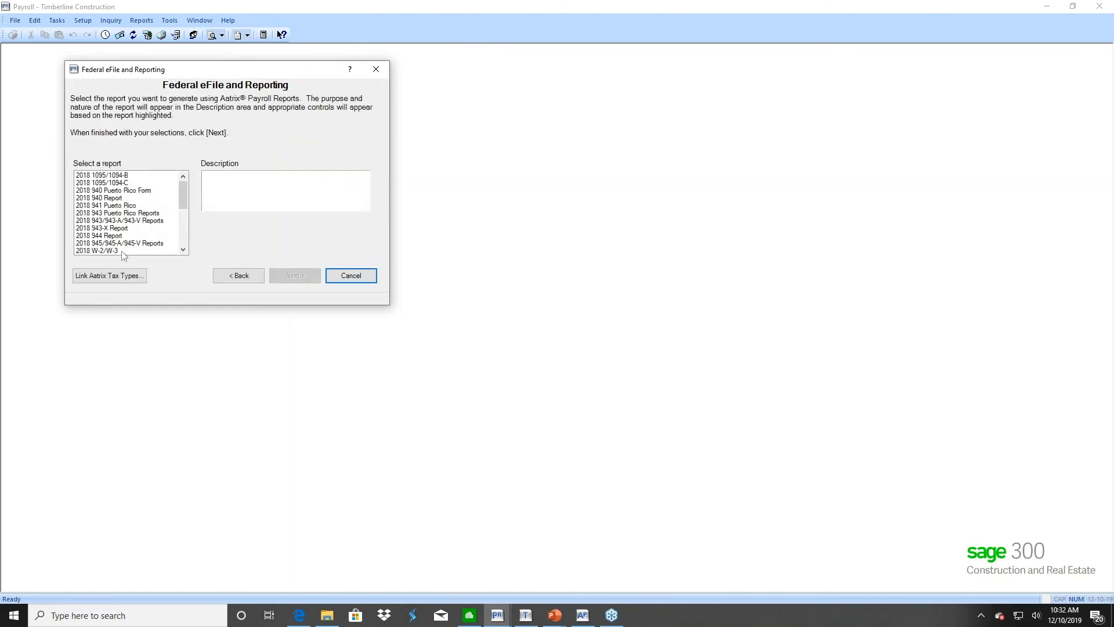
{"action": "left_click", "coordinate": [125, 250]}
{"action": "left_click_drag", "start_coordinate": [186, 197], "coordinate": [193, 211]}
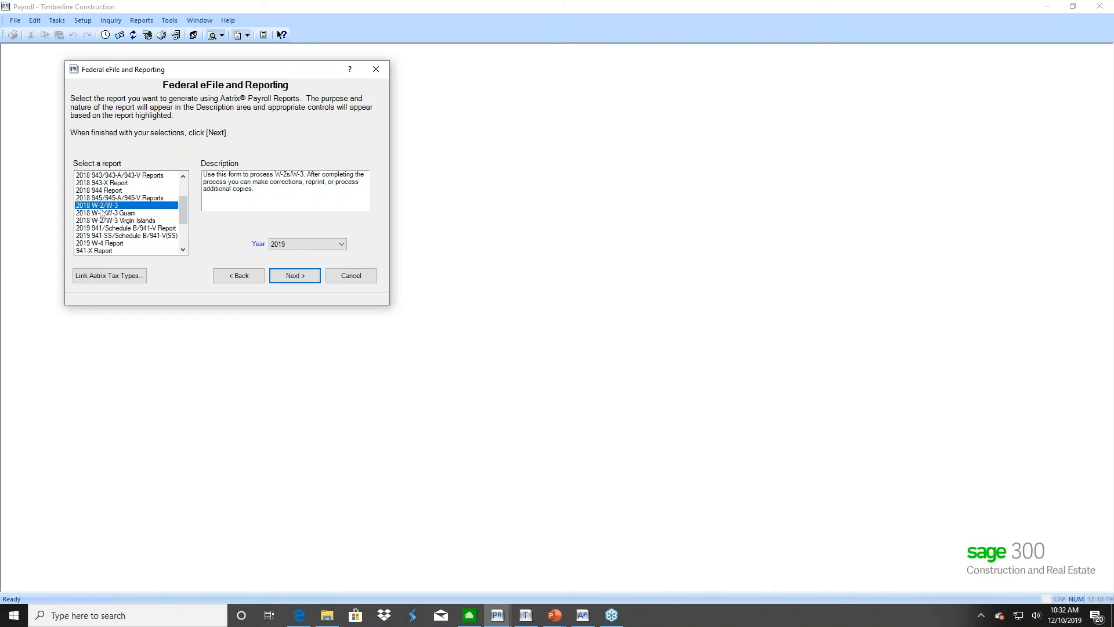
{"action": "left_click", "coordinate": [293, 277]}
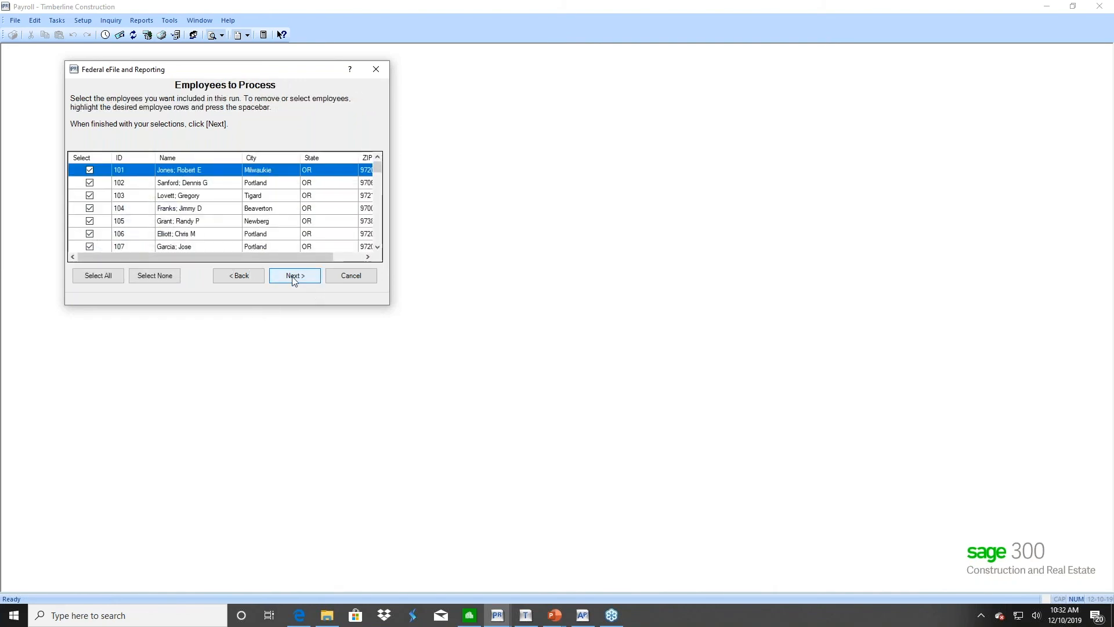
{"action": "left_click", "coordinate": [159, 277]}
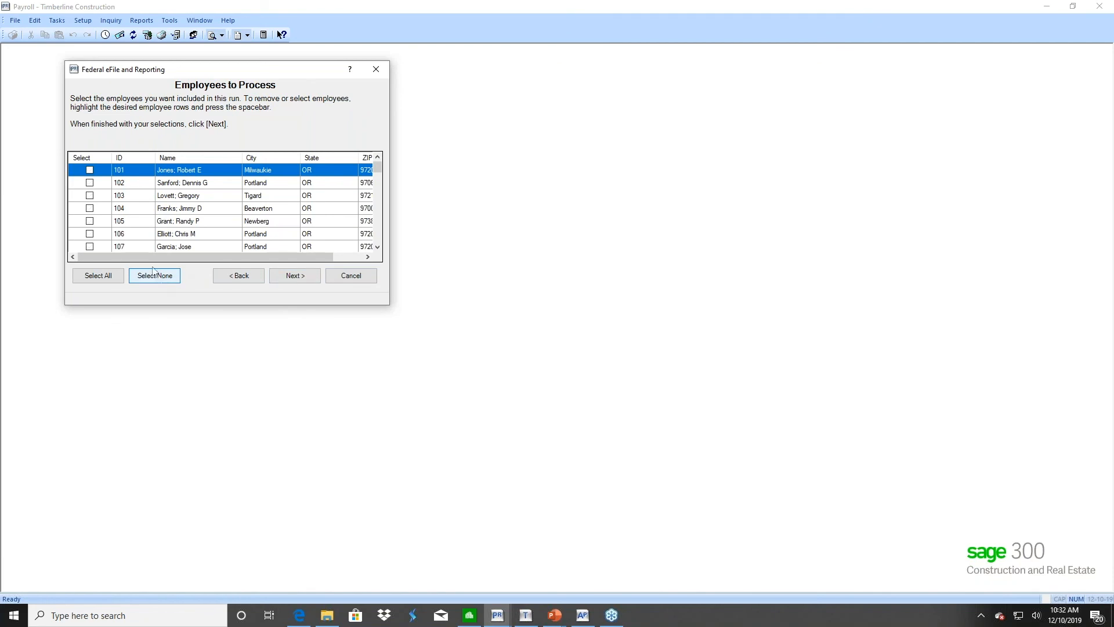
{"action": "left_click", "coordinate": [89, 169]}
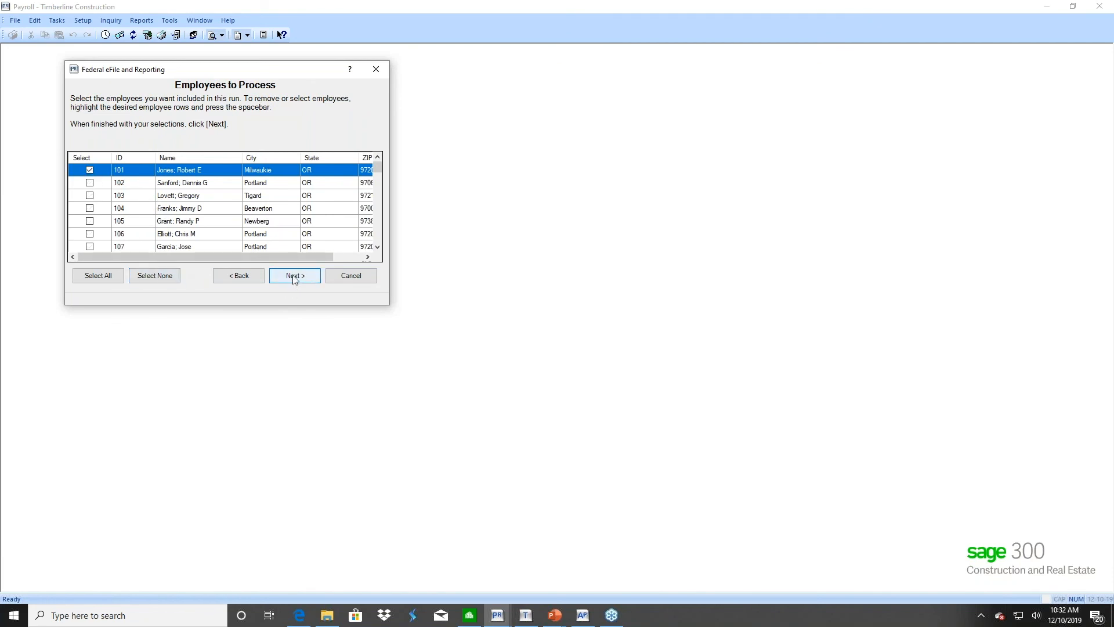
{"action": "left_click", "coordinate": [294, 276]}
{"action": "left_click", "coordinate": [293, 275]}
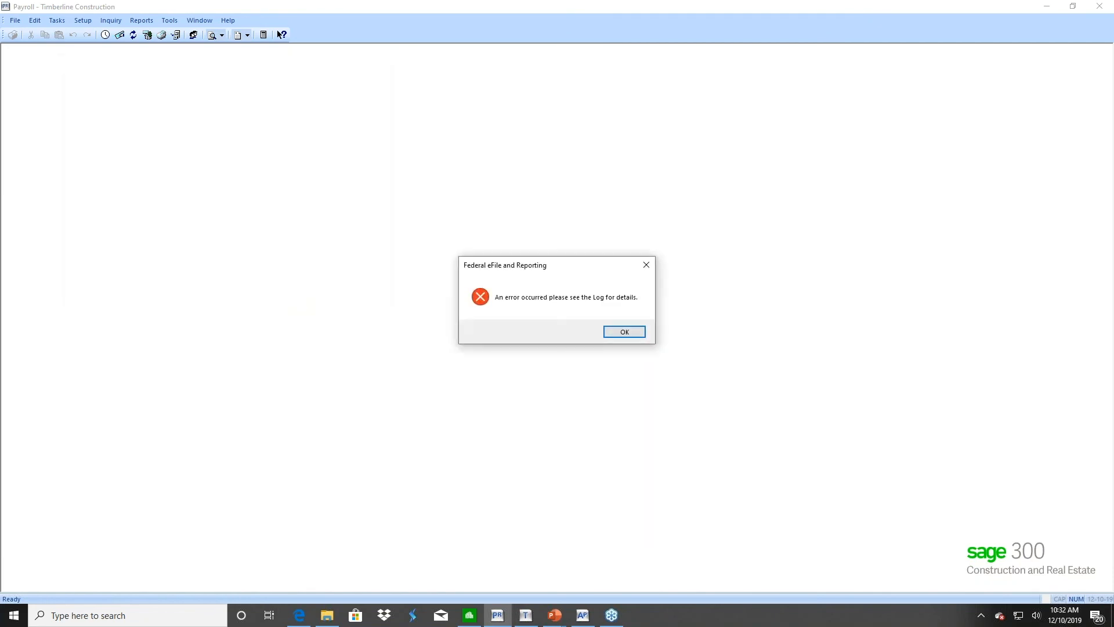
Rerun a new 2018 W-2/W-3 federal eFile report for all employees, then dismiss the repeated error
{"action": "left_click", "coordinate": [623, 333]}
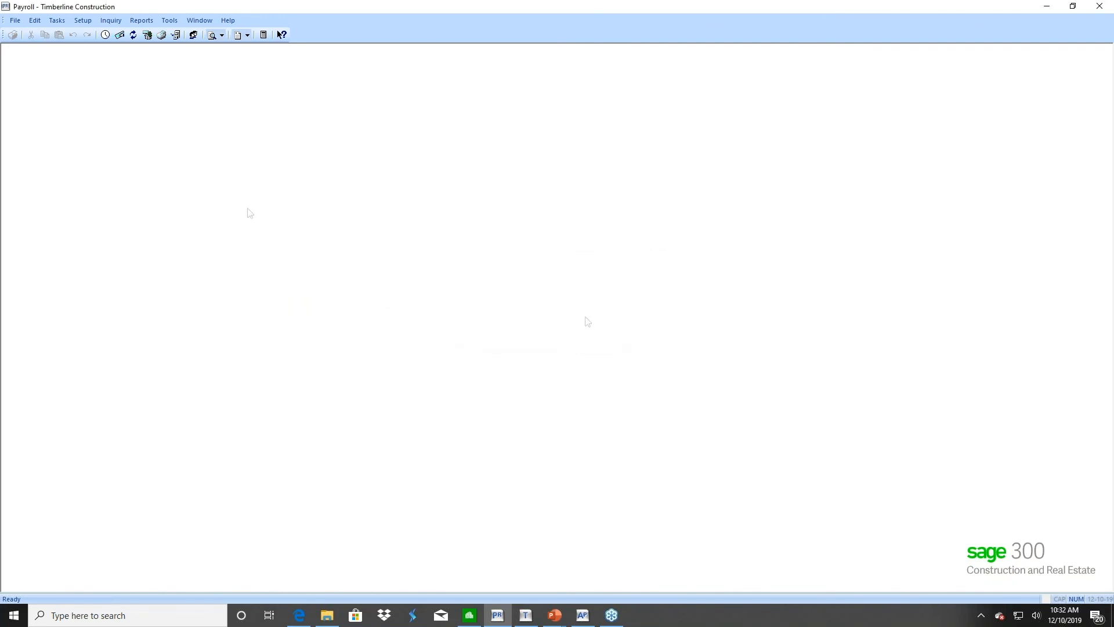
{"action": "left_click", "coordinate": [56, 21]}
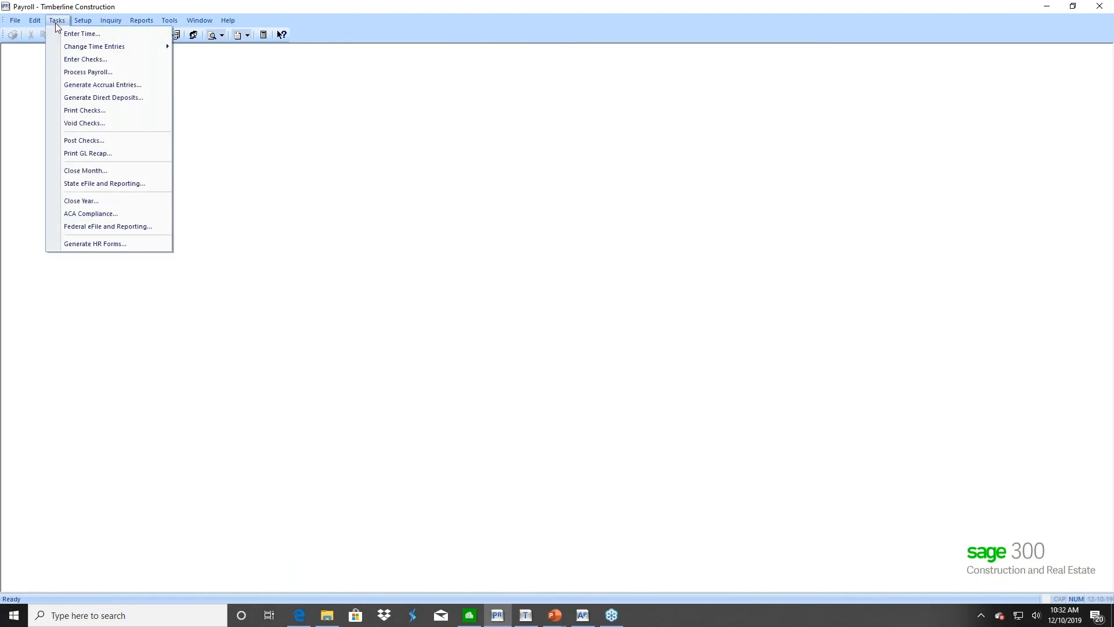
{"action": "left_click", "coordinate": [87, 226]}
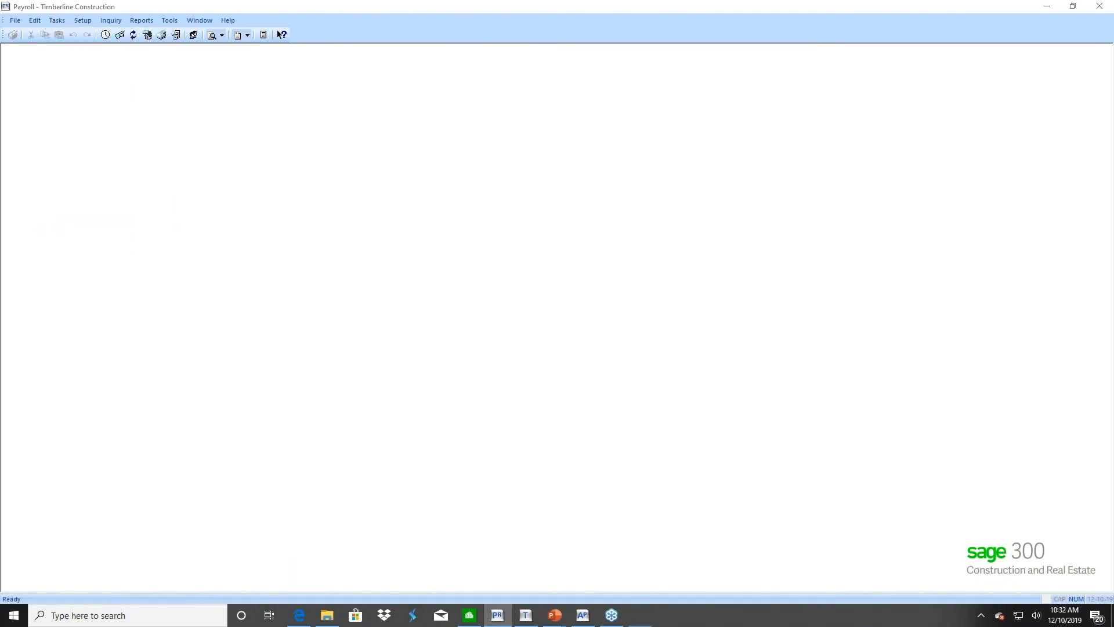
{"action": "left_click", "coordinate": [301, 280]}
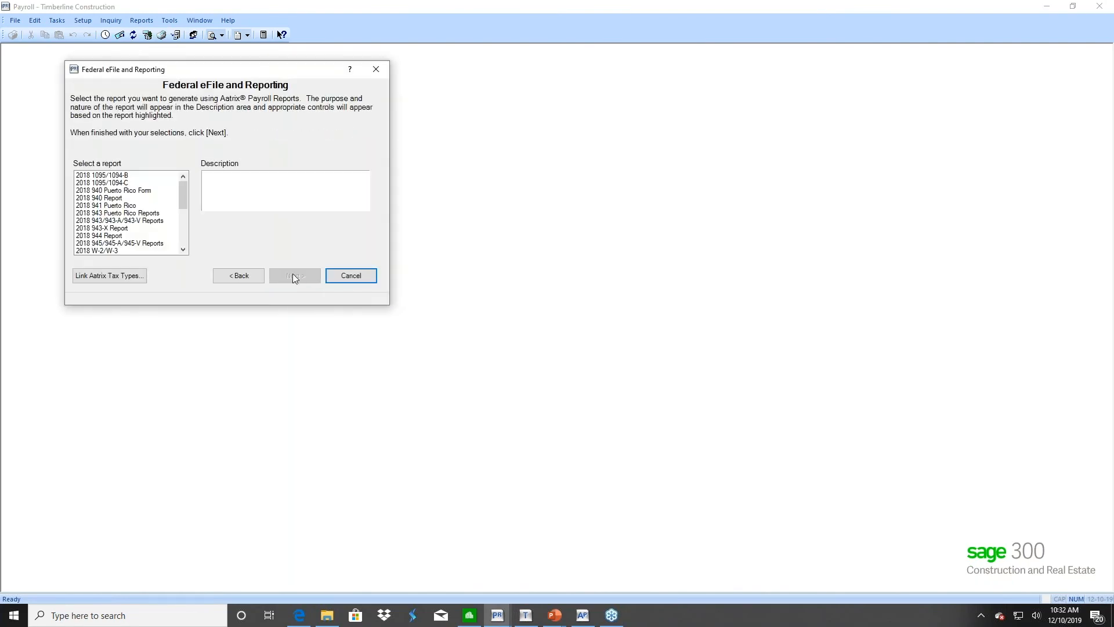
{"action": "left_click", "coordinate": [109, 251]}
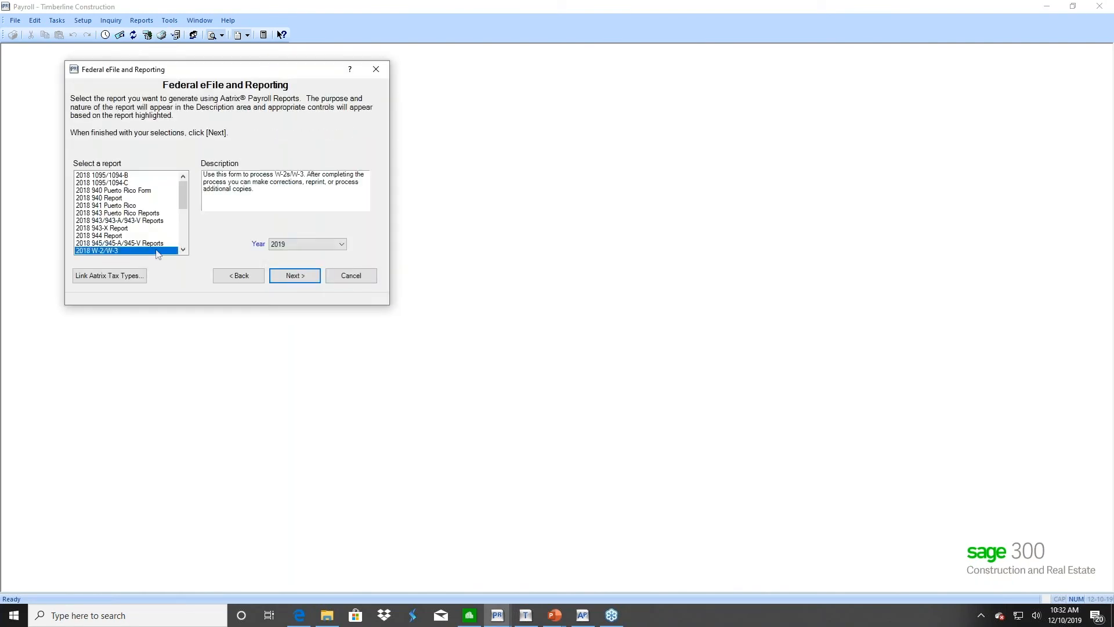
{"action": "left_click", "coordinate": [294, 276]}
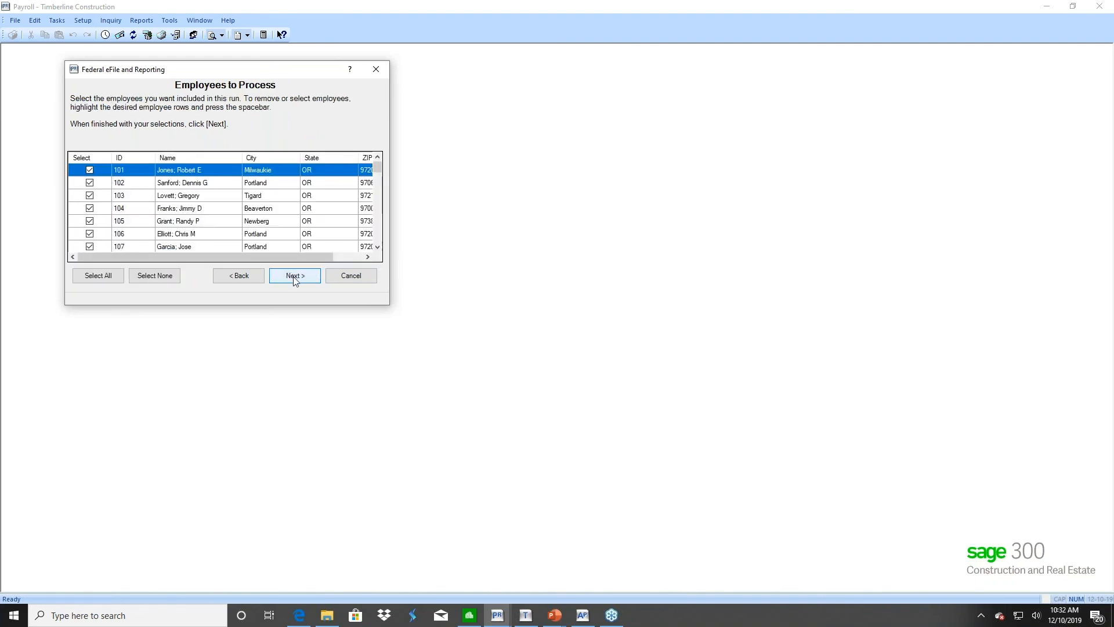
{"action": "left_click", "coordinate": [295, 280]}
{"action": "left_click", "coordinate": [295, 281]}
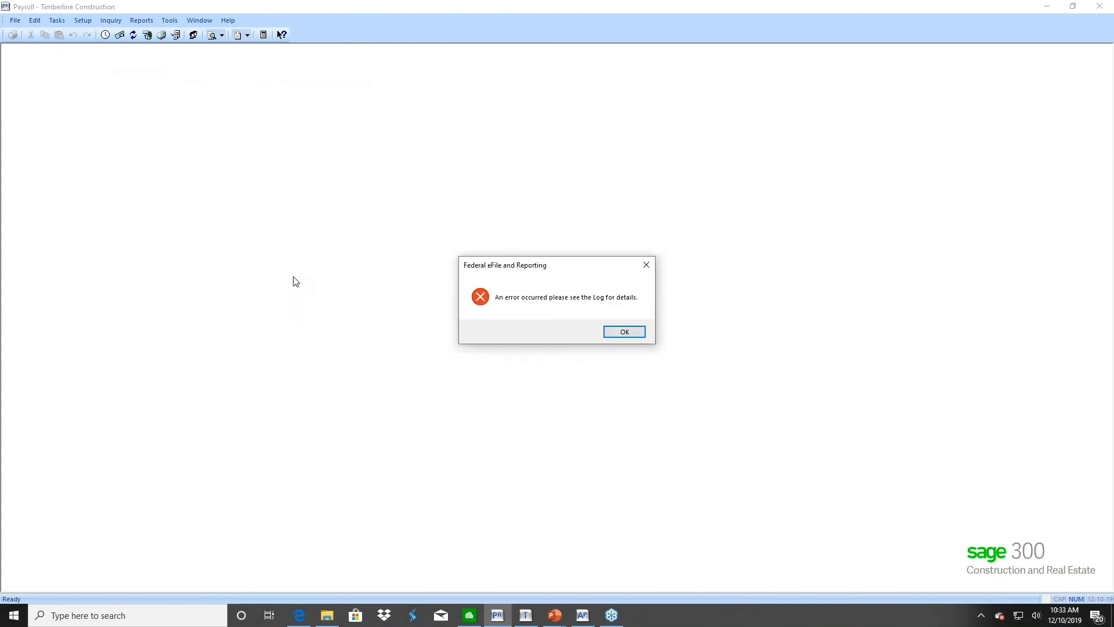
{"action": "left_click", "coordinate": [632, 335]}
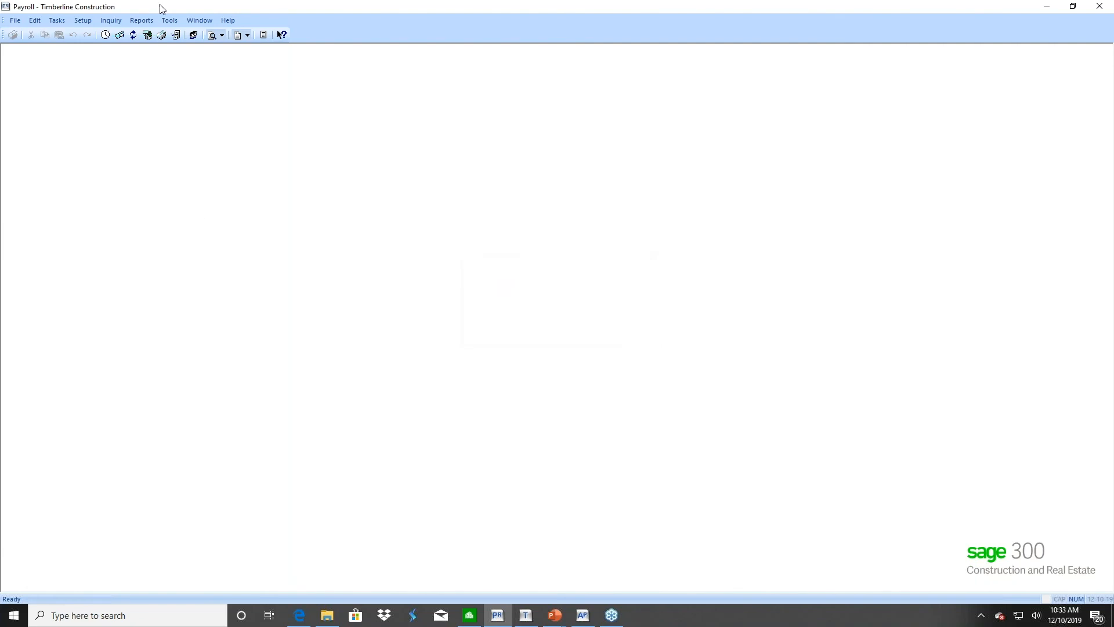
In the Log Viewer, inspect the 10:32:36 and 10:33:00 Federal eFile error entries, then close it
{"action": "left_click", "coordinate": [170, 21]}
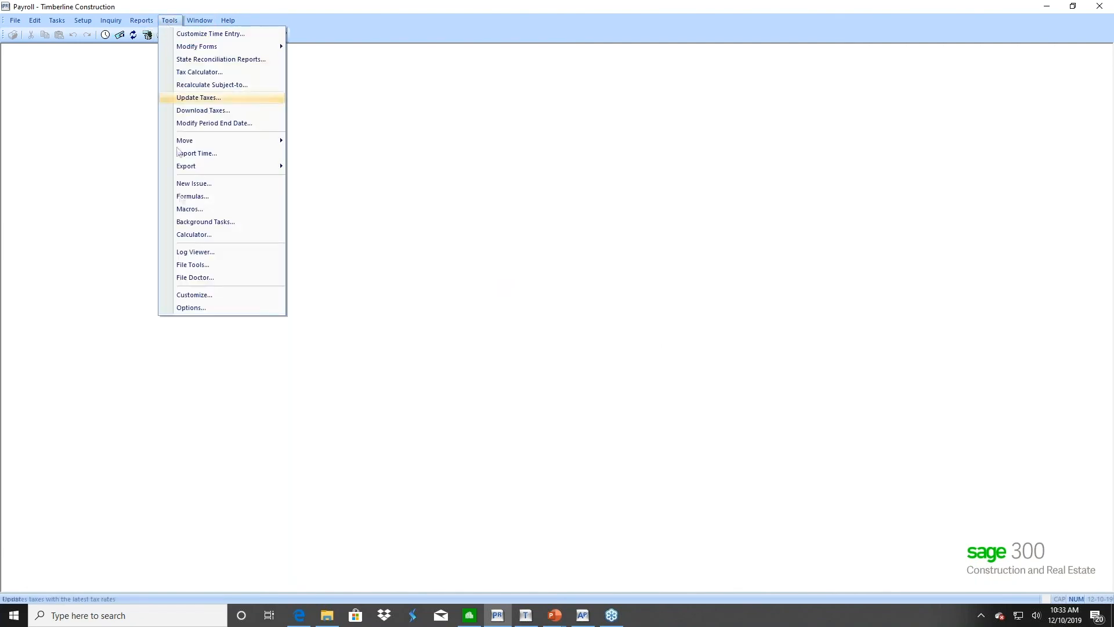
{"action": "left_click", "coordinate": [198, 252]}
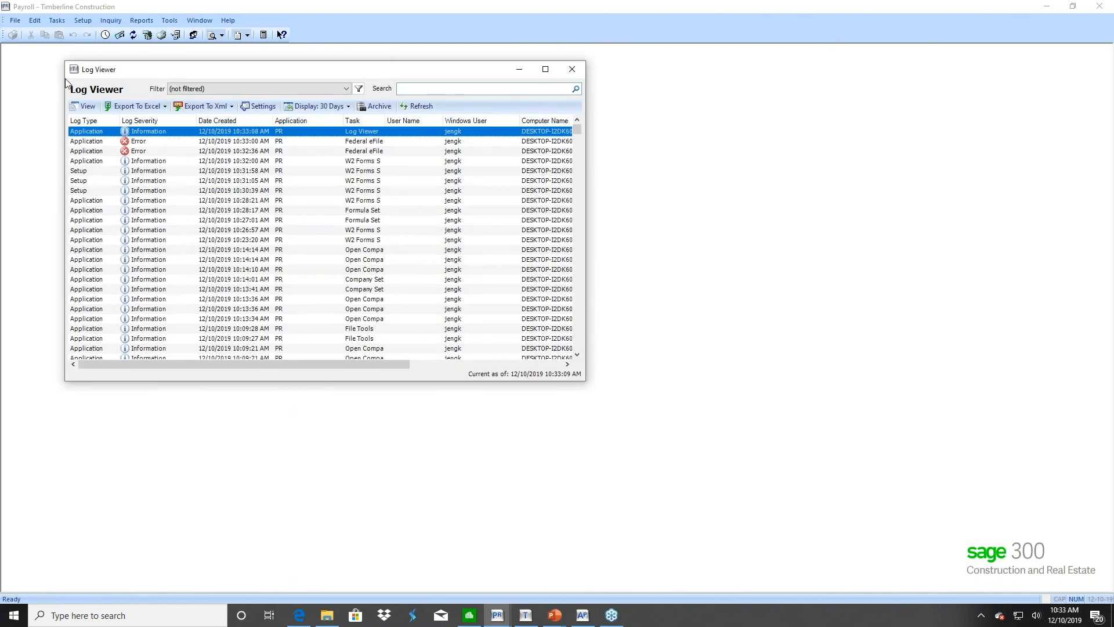
{"action": "double_click", "coordinate": [85, 152]}
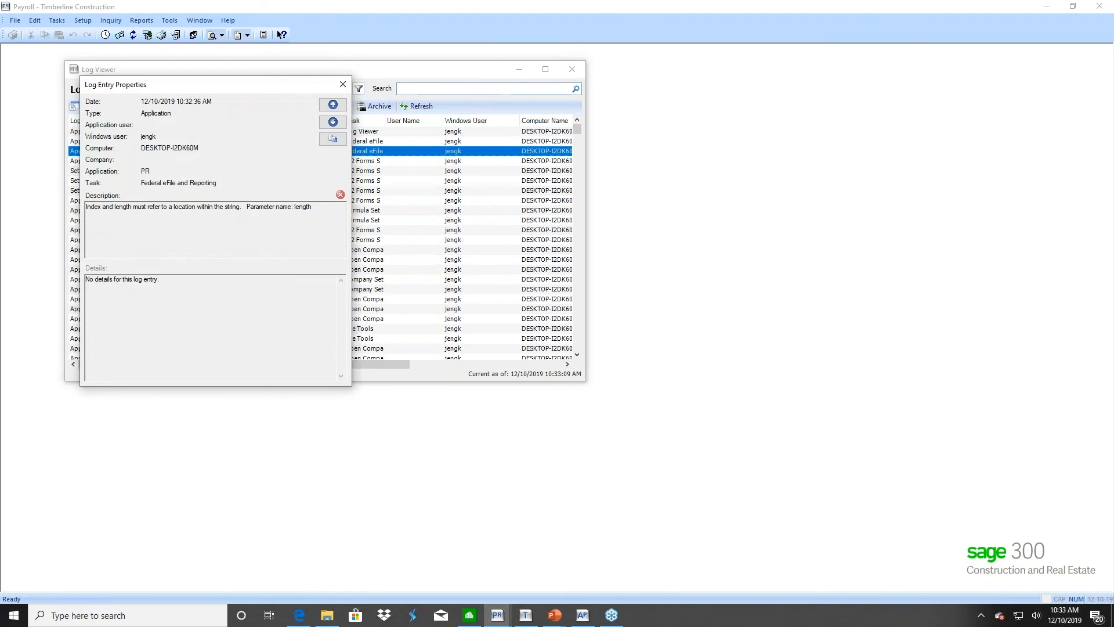
{"action": "left_click", "coordinate": [335, 106]}
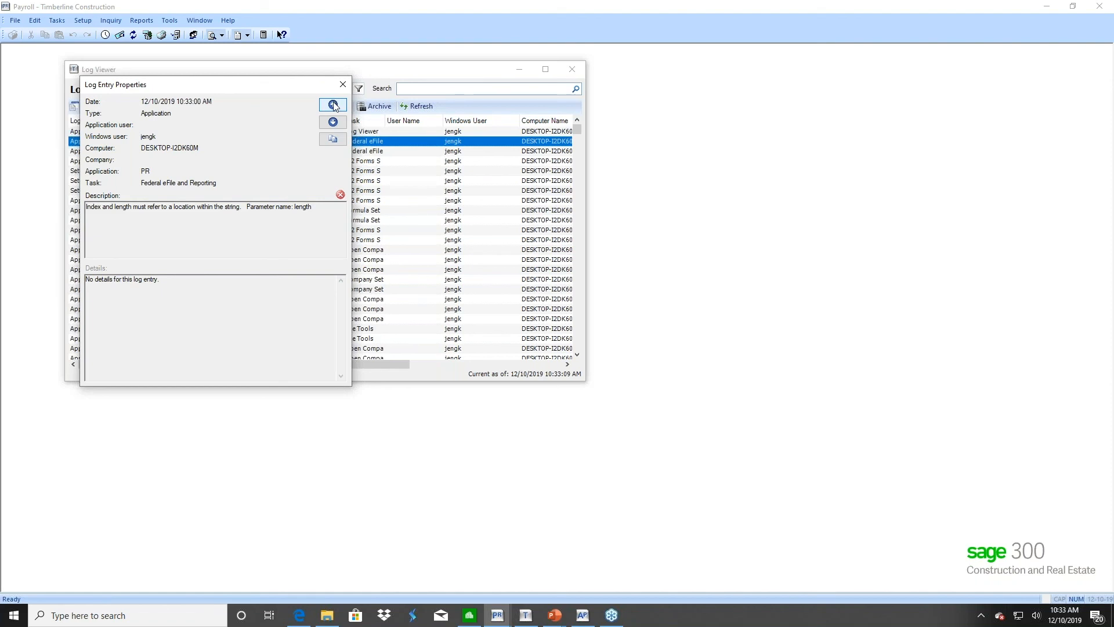
{"action": "left_click", "coordinate": [343, 85]}
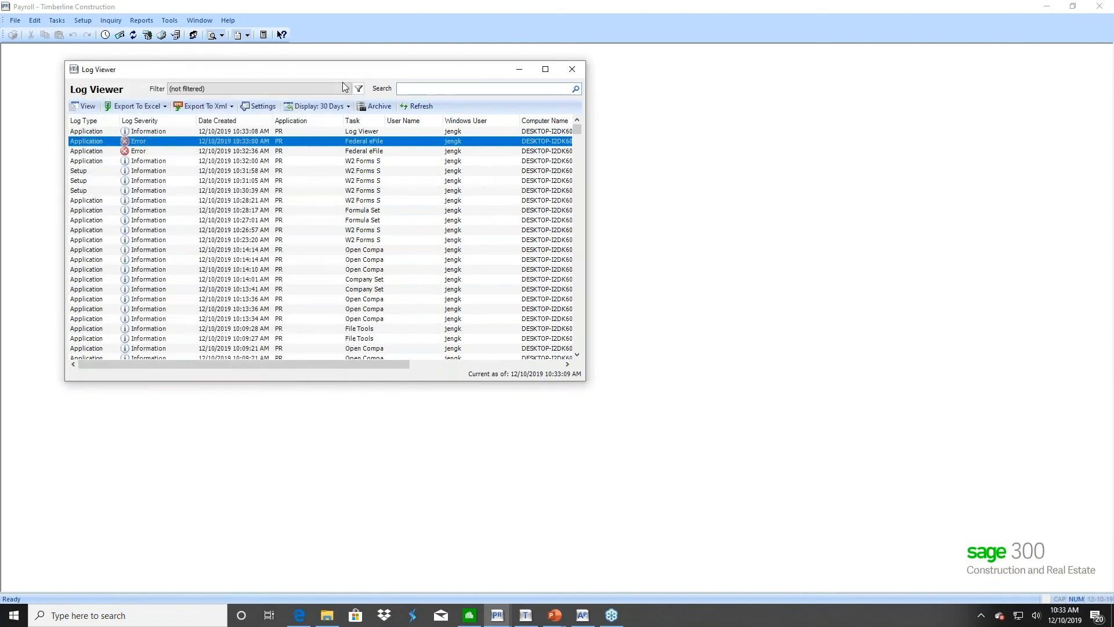
{"action": "left_click", "coordinate": [573, 70]}
Exit Payroll and relaunch it from the Sage 300 CRE Desktop
{"action": "left_click", "coordinate": [16, 20]}
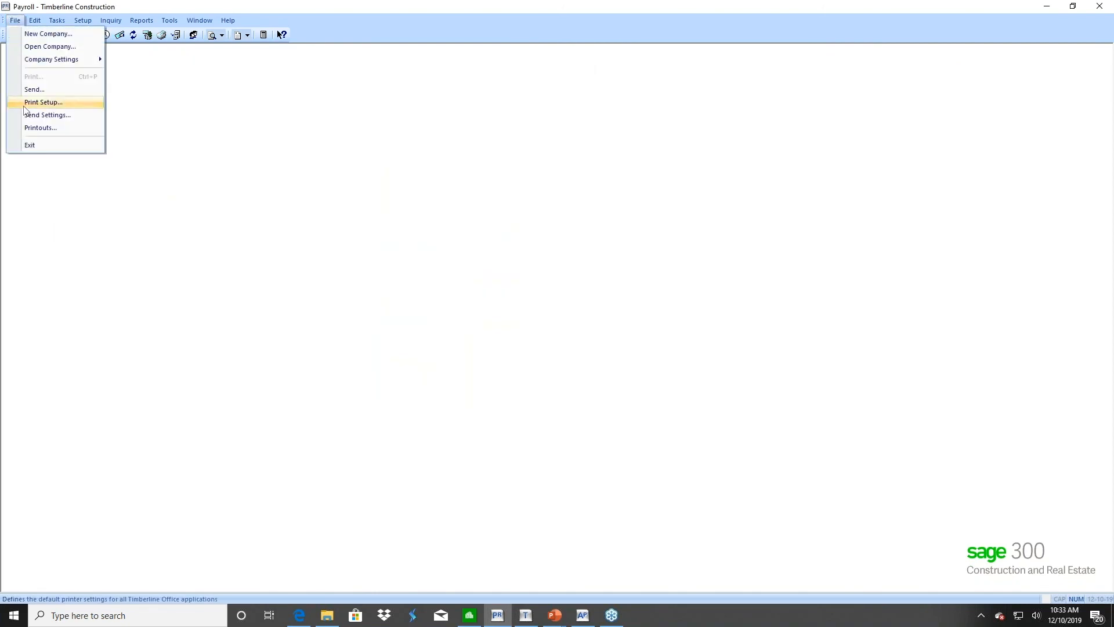
{"action": "left_click", "coordinate": [26, 146]}
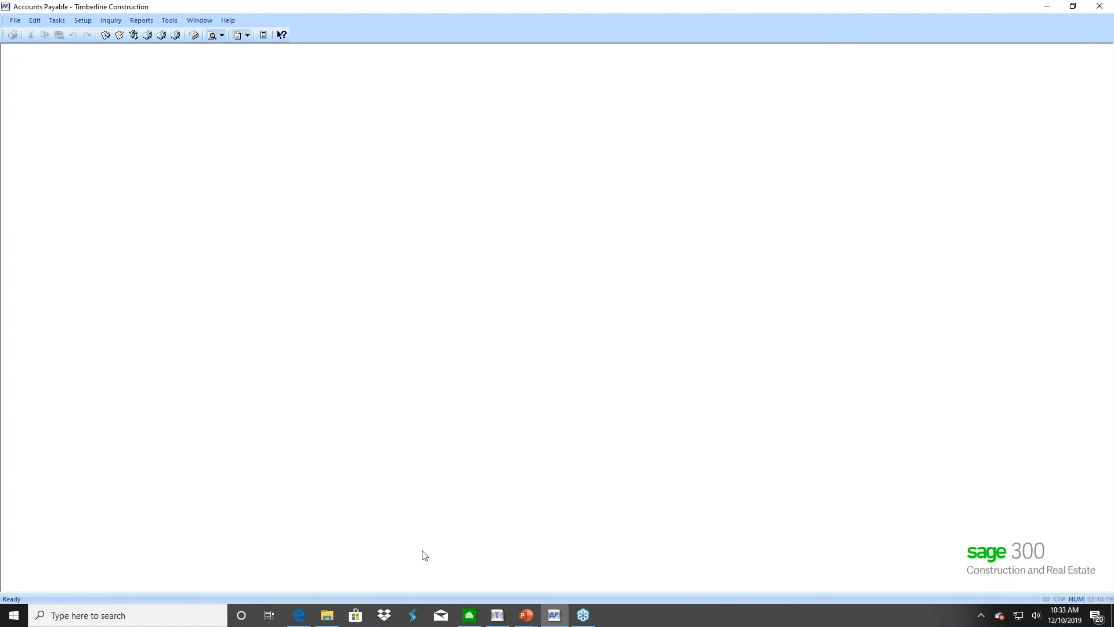
{"action": "left_click", "coordinate": [469, 615]}
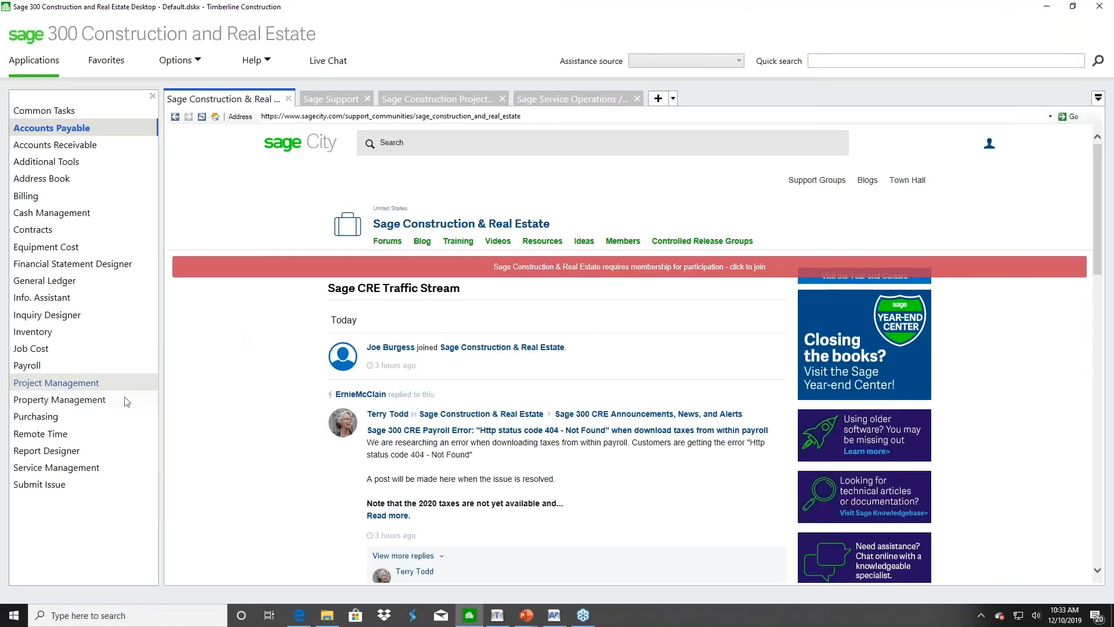
{"action": "left_click", "coordinate": [29, 365]}
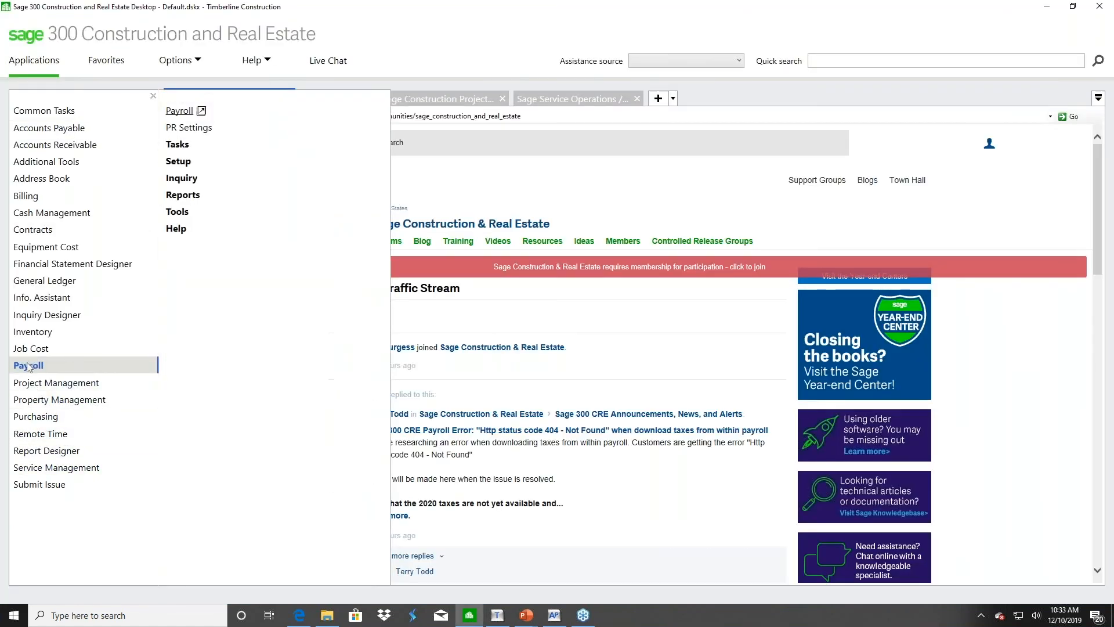
{"action": "left_click", "coordinate": [180, 110]}
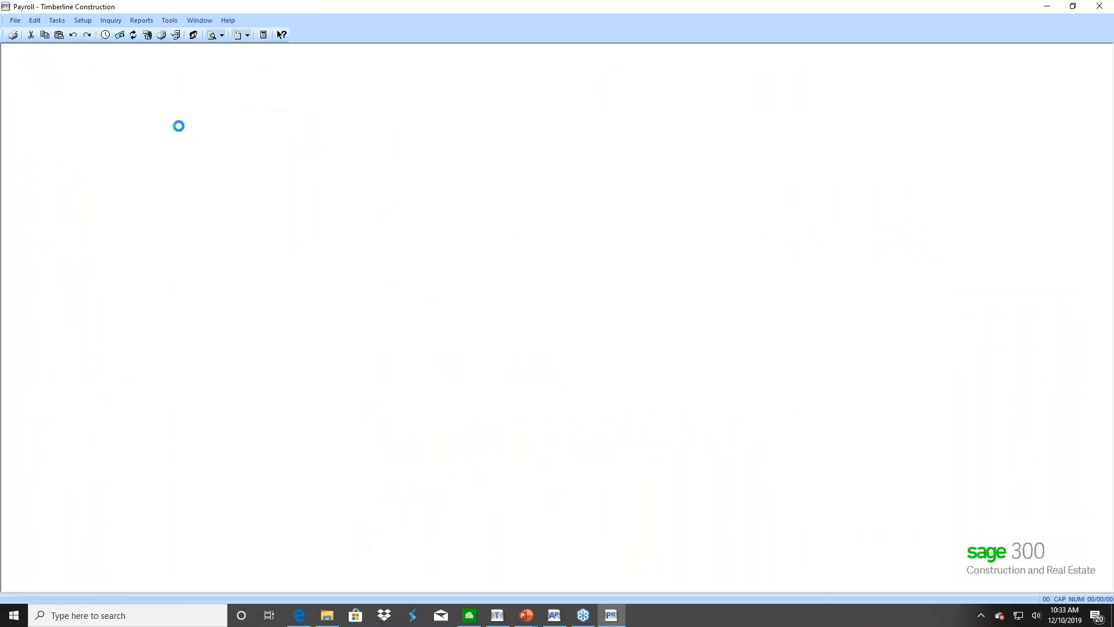
Generate a new 2018 W-2/W-3 federal eFile report for only employee 101, then dismiss the error
{"action": "left_click", "coordinate": [56, 20]}
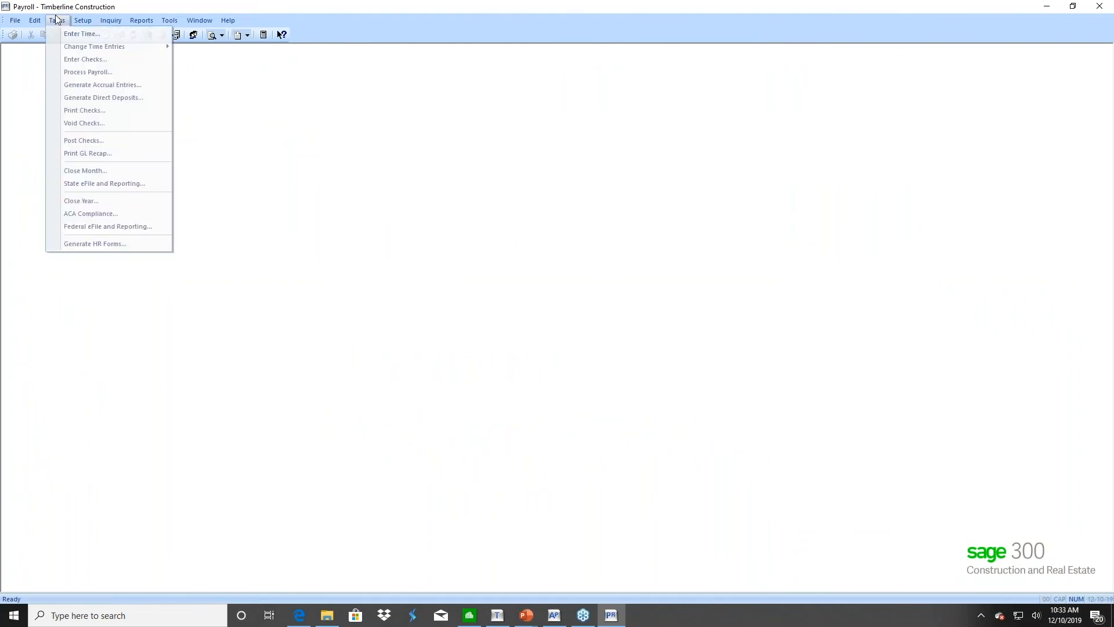
{"action": "left_click", "coordinate": [82, 230]}
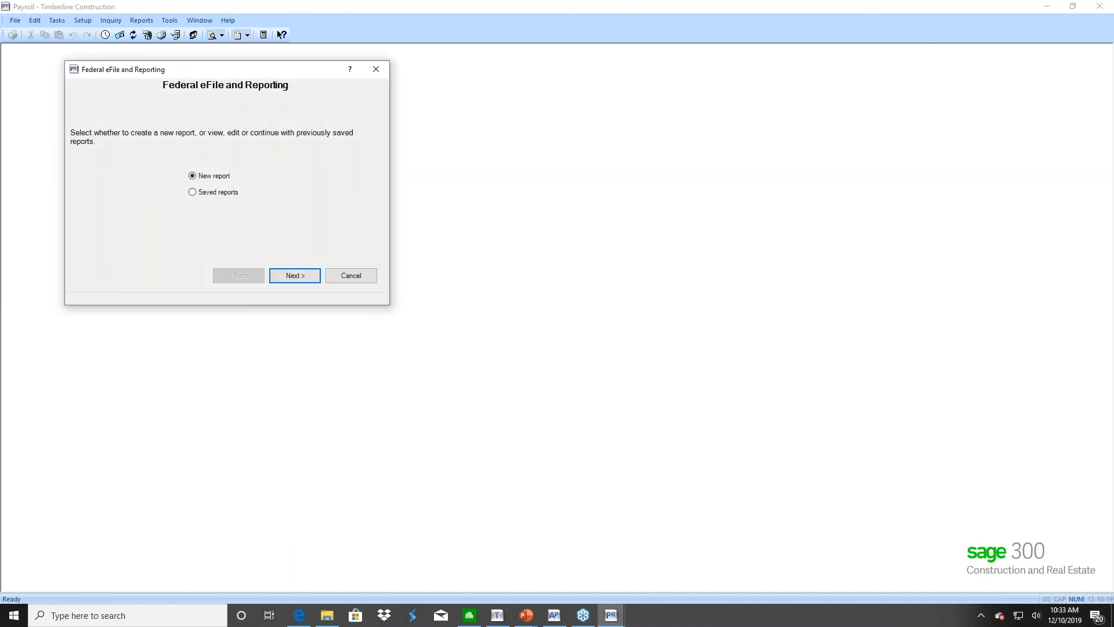
{"action": "left_click", "coordinate": [295, 276]}
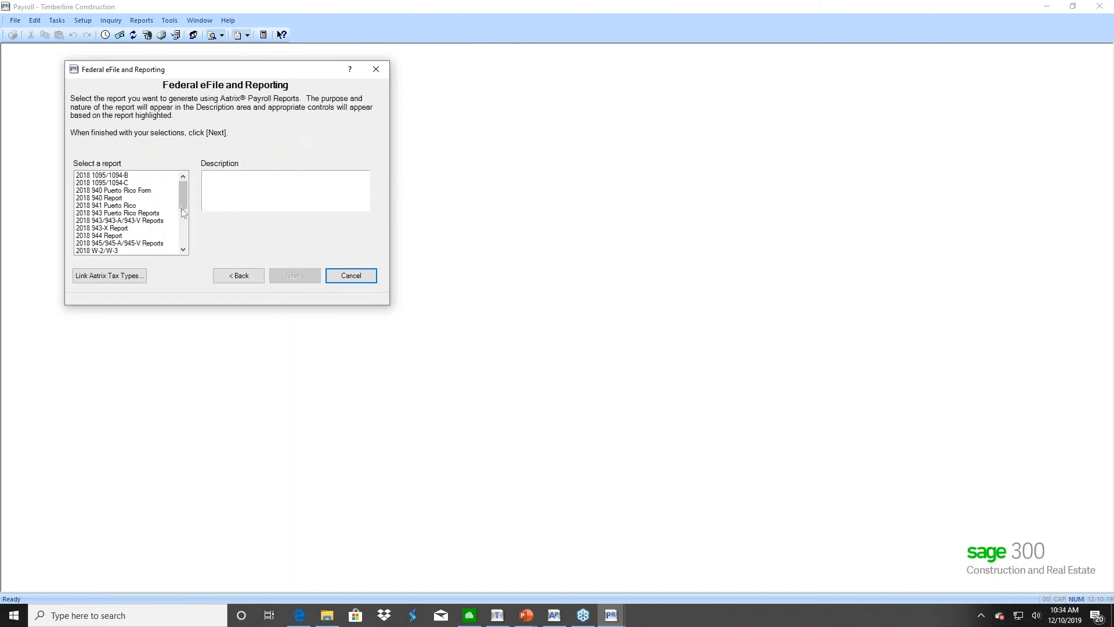
{"action": "left_click_drag", "start_coordinate": [182, 201], "coordinate": [187, 210]}
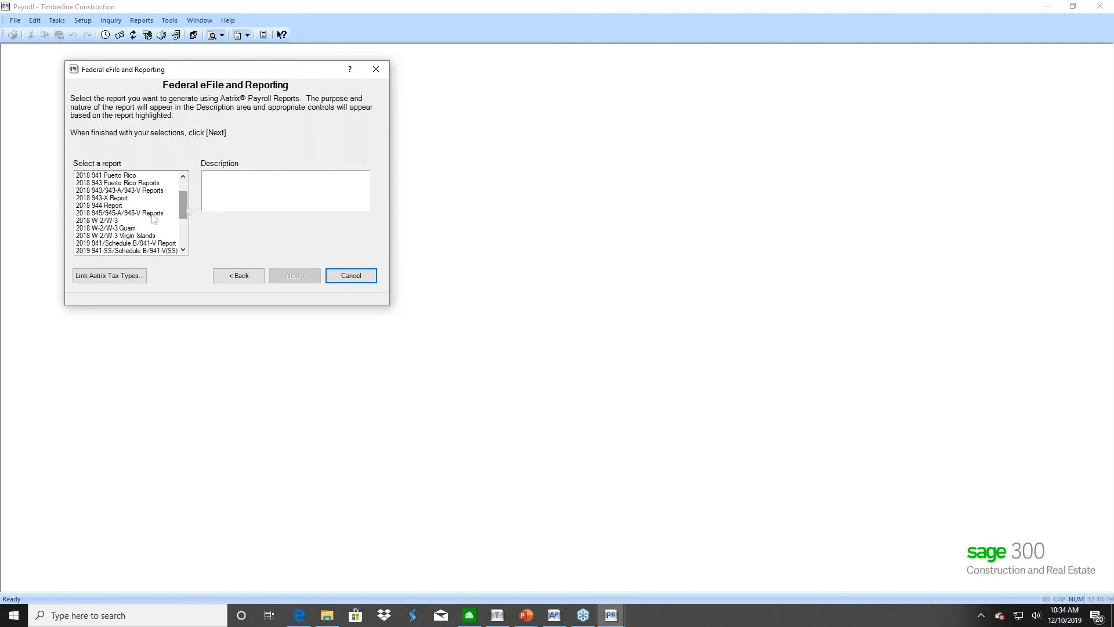
{"action": "left_click", "coordinate": [96, 222]}
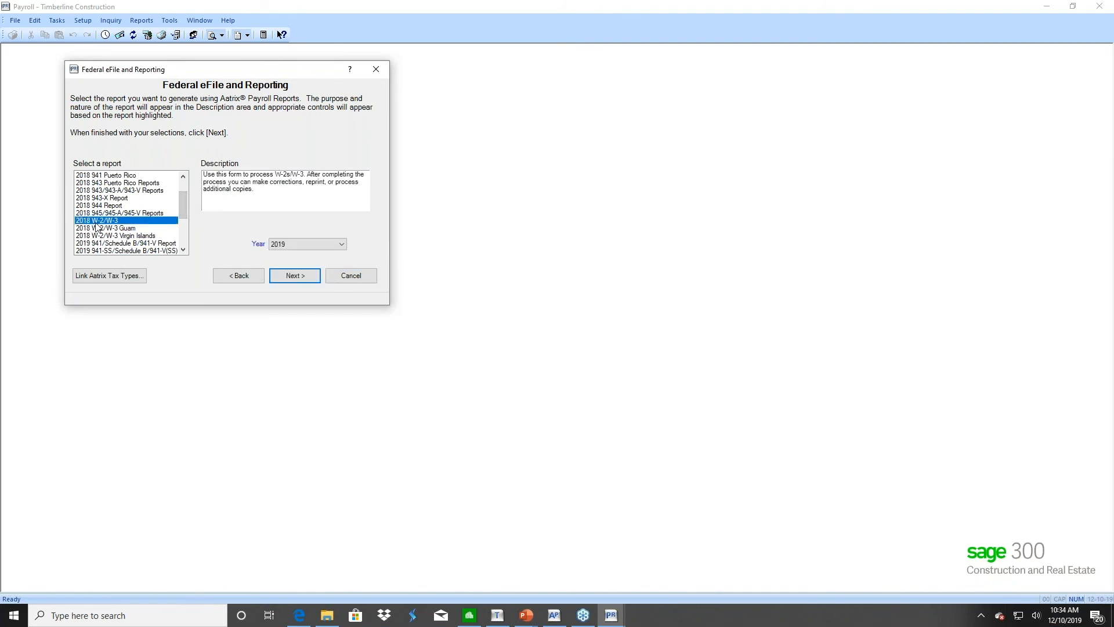
{"action": "left_click", "coordinate": [292, 276]}
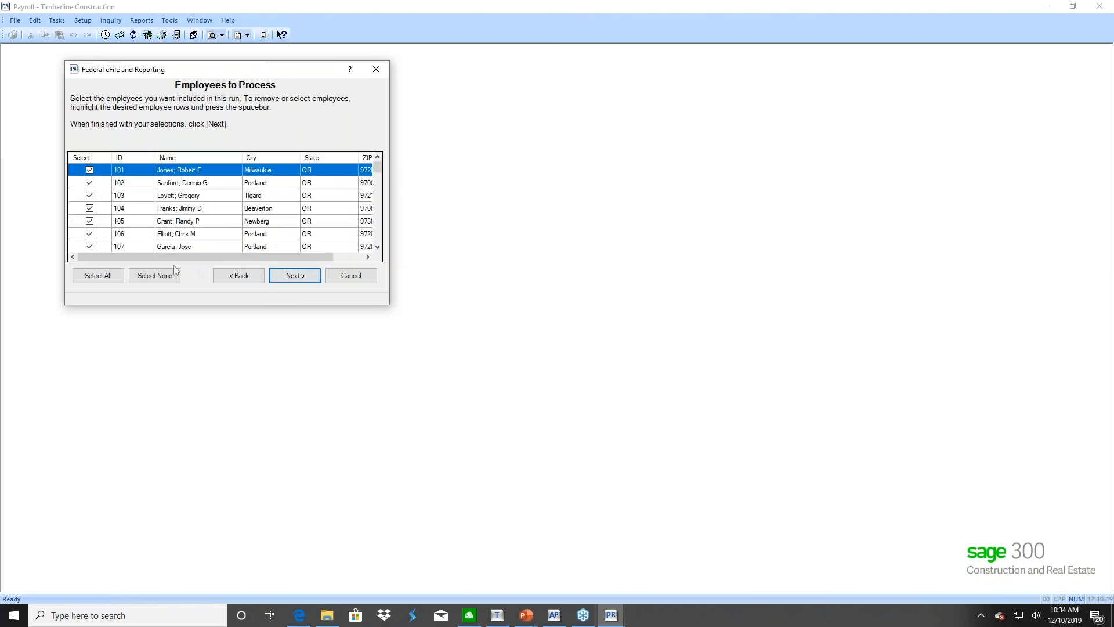
{"action": "left_click", "coordinate": [158, 276]}
{"action": "left_click", "coordinate": [90, 171]}
{"action": "left_click", "coordinate": [288, 278]}
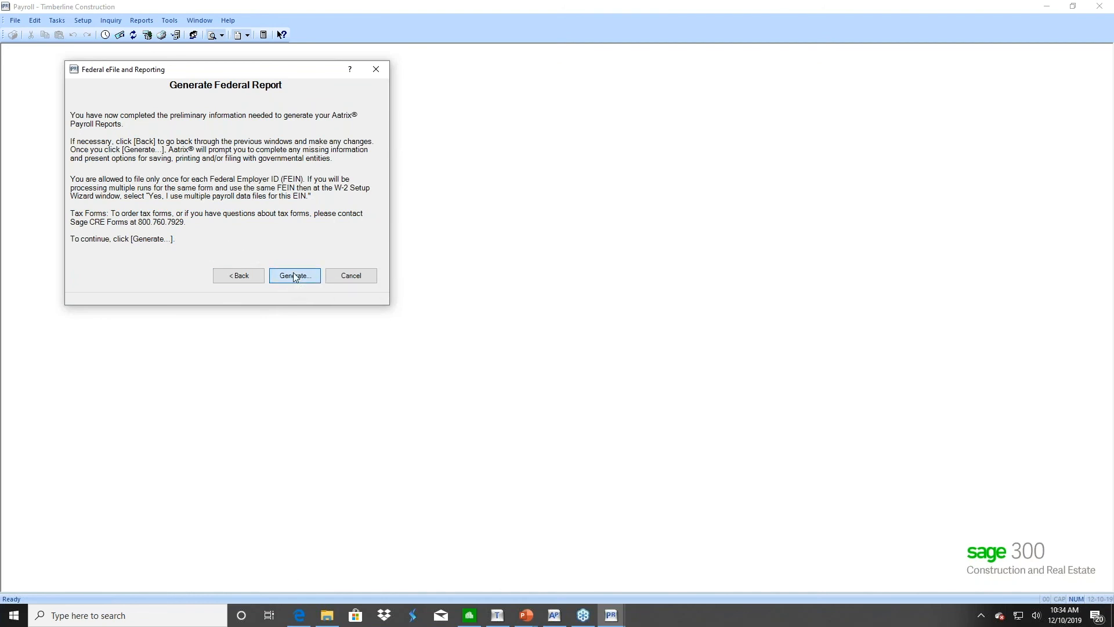
{"action": "left_click", "coordinate": [294, 276]}
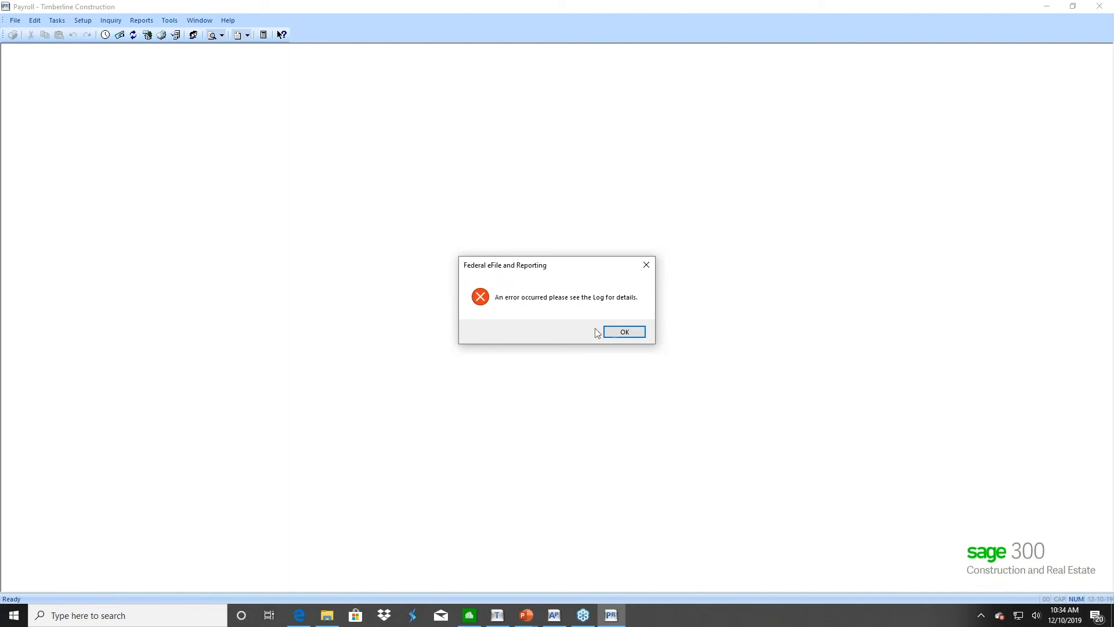
{"action": "left_click", "coordinate": [626, 332]}
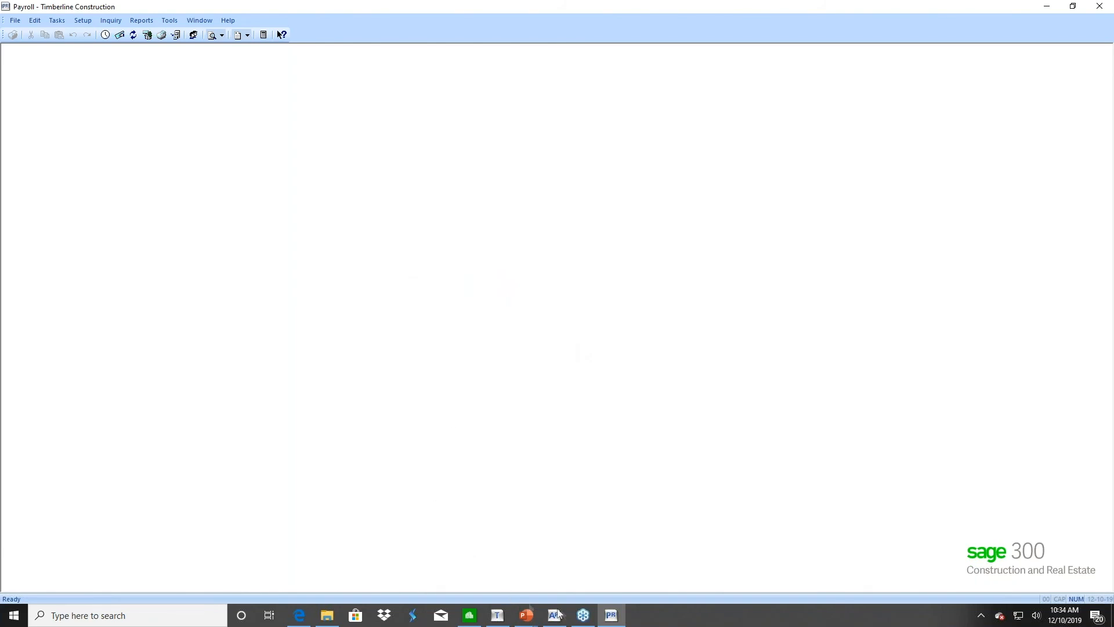
Bring up the Aatrix AP and PR Forms guide in Edge and jump to page 30
{"action": "left_click", "coordinate": [299, 616]}
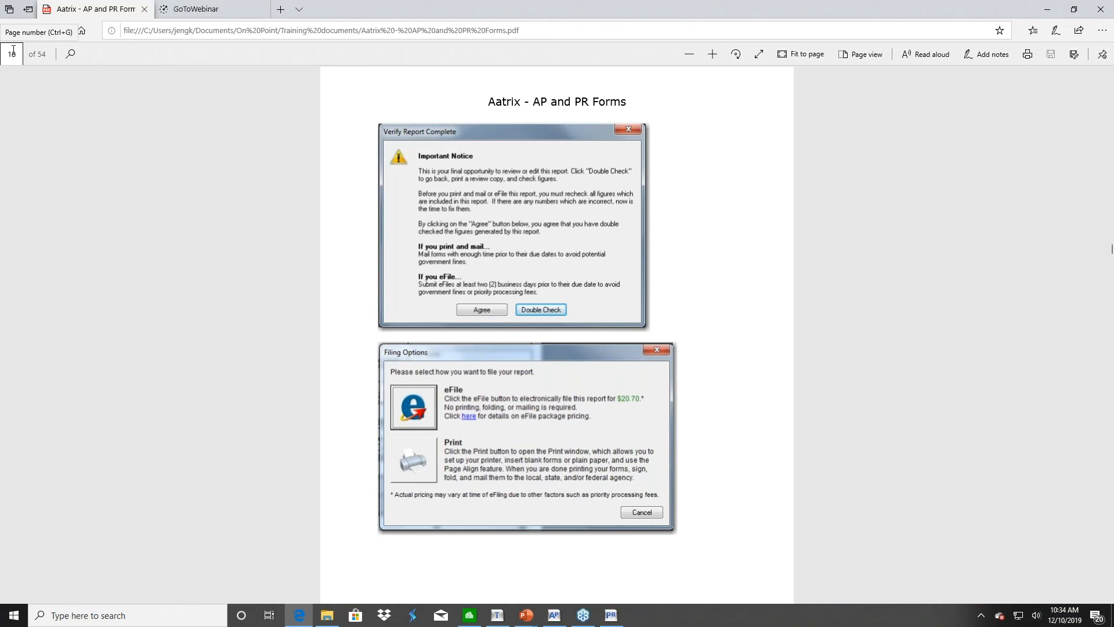
{"action": "key", "text": "Page_Up"}
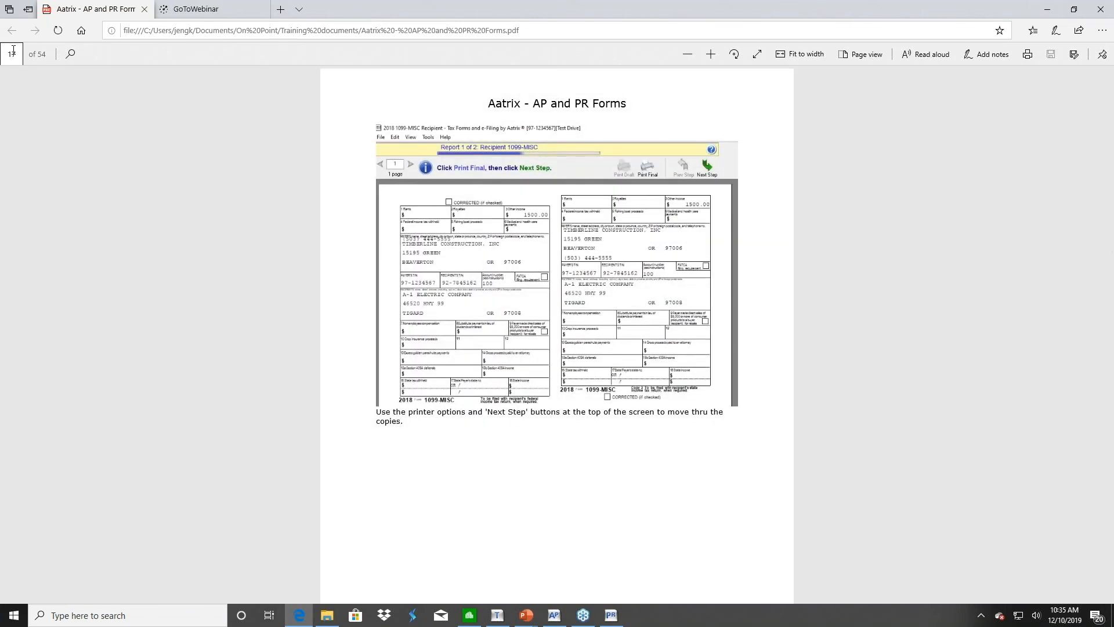
{"action": "left_click", "coordinate": [13, 50]}
{"action": "left_click", "coordinate": [13, 54]}
{"action": "key", "text": "BackSpace"}
{"action": "key", "text": "BackSpace"}
{"action": "type", "text": "30"}
{"action": "key", "text": "Return"}
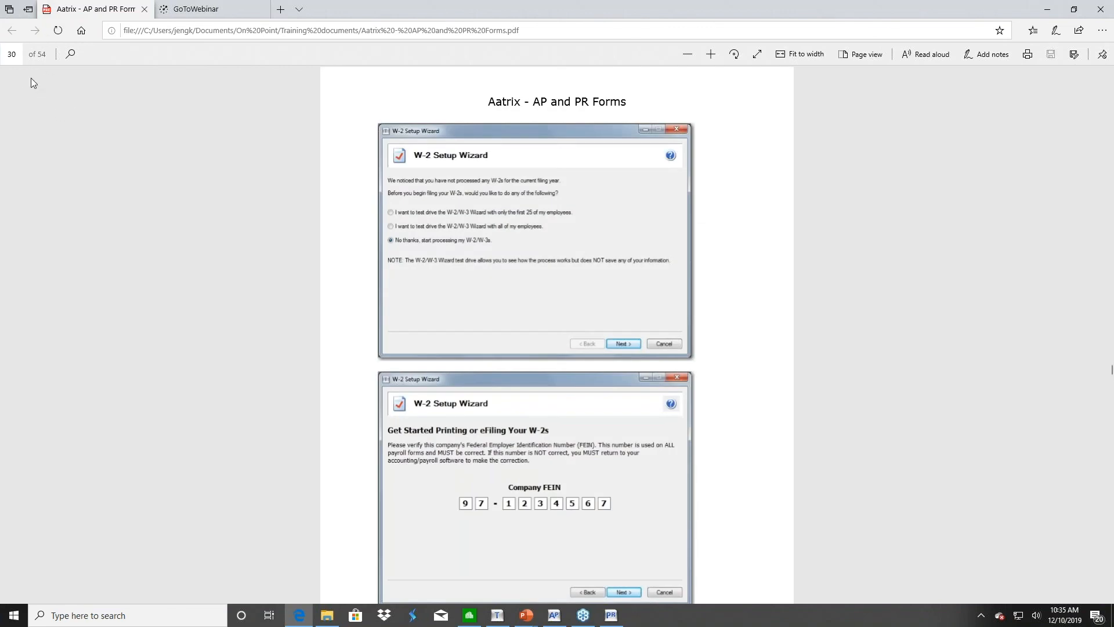
Show the guide in two-page view and page through to pages 31–32
{"action": "key", "text": "ctrl+minus"}
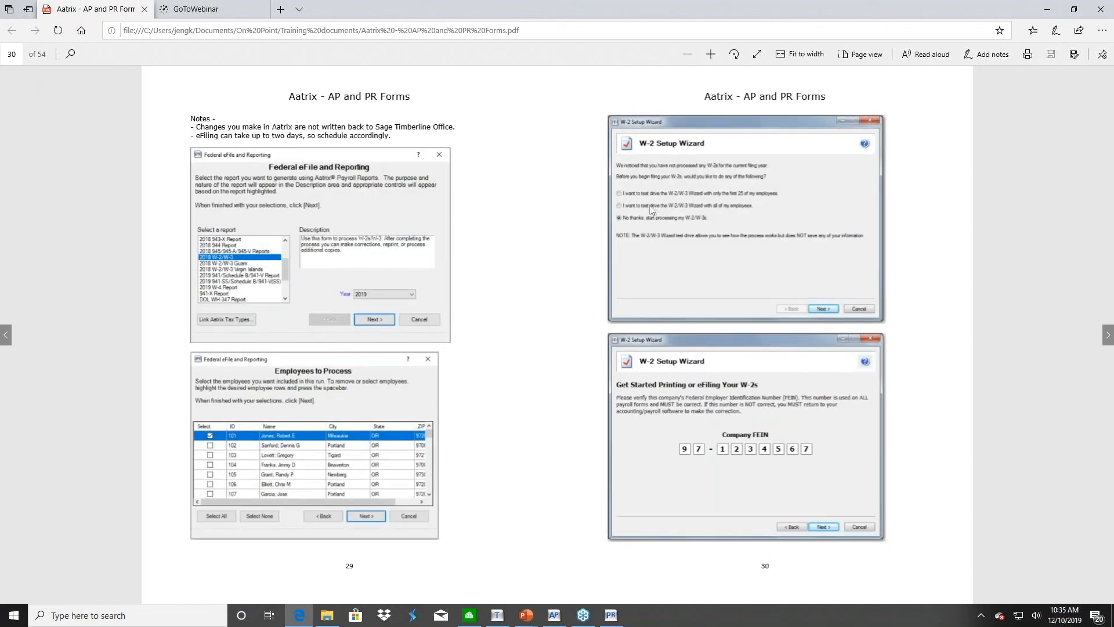
{"action": "left_click", "coordinate": [1107, 336]}
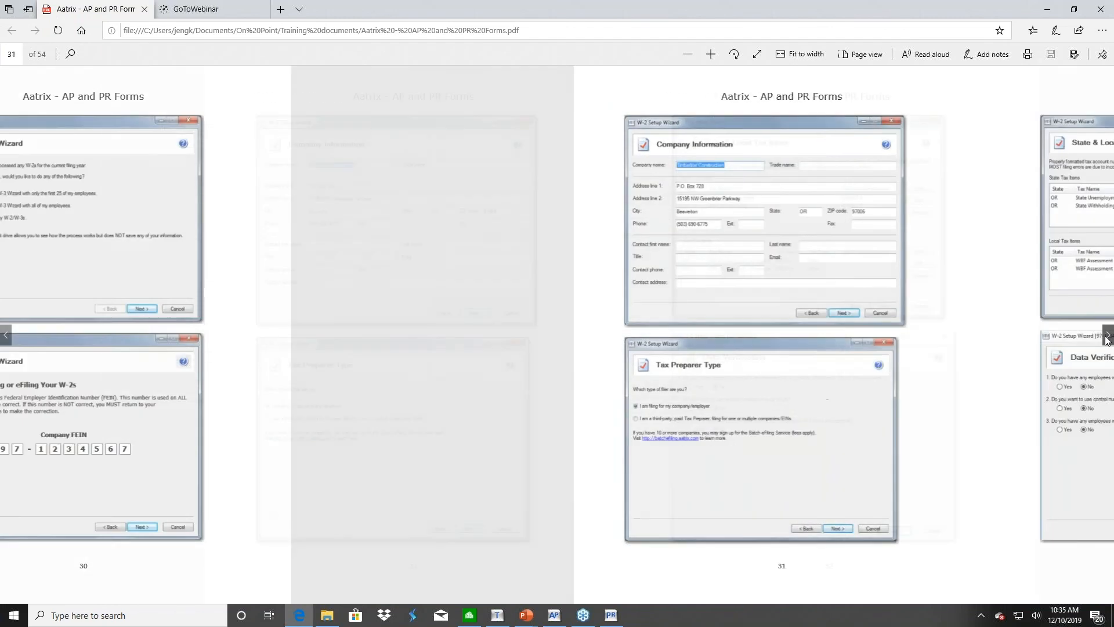
{"action": "left_click", "coordinate": [6, 335]}
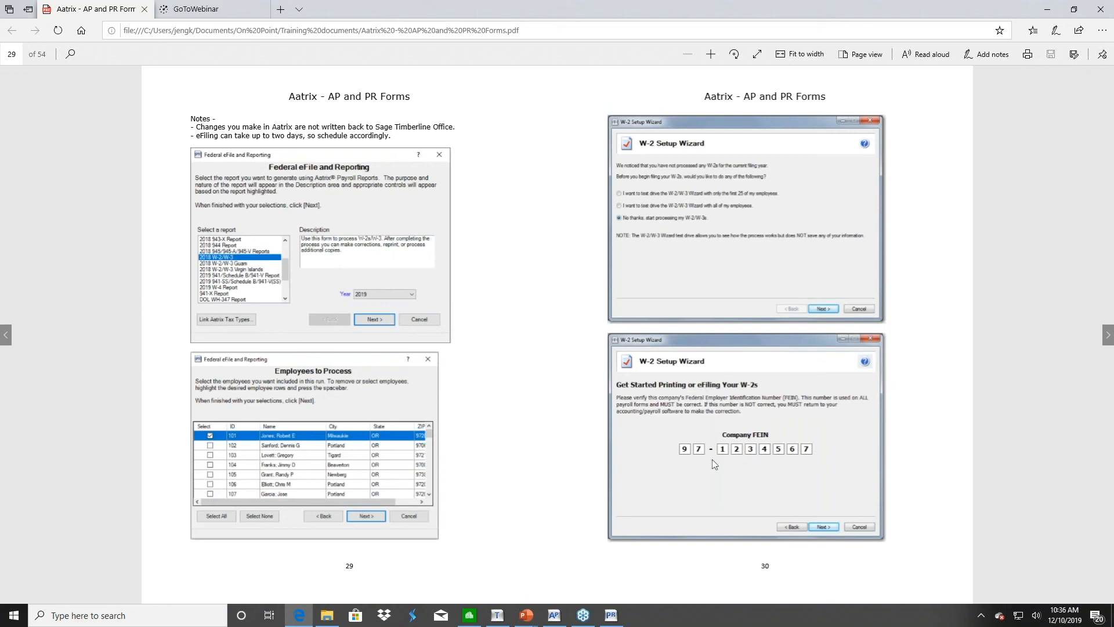
{"action": "left_click", "coordinate": [1107, 341]}
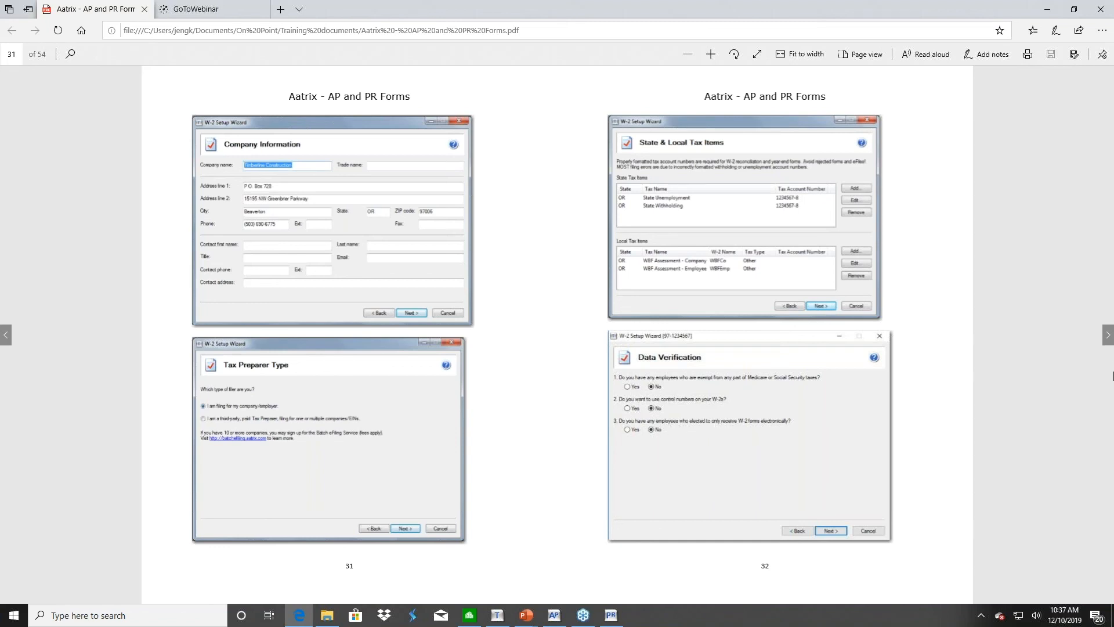
Advance the Aatrix guide to pages 33–34 on W-3 information and PDF archiving
{"action": "left_click", "coordinate": [1108, 335]}
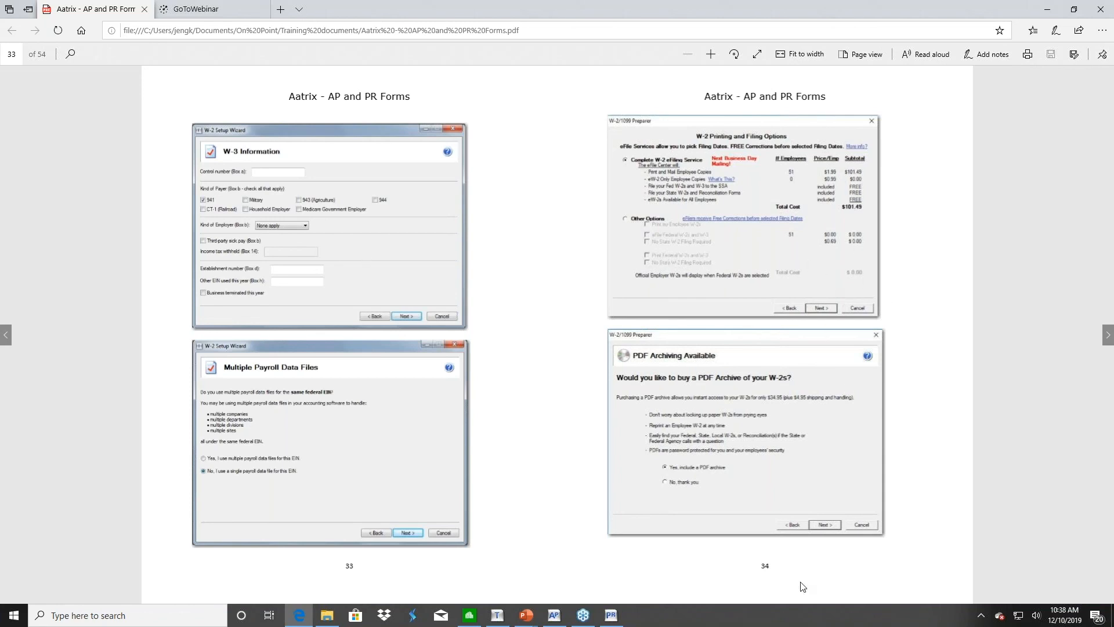
Page ahead to the Merging Data section on pages 37–38, then return to Sage 300 Payroll
{"action": "left_click", "coordinate": [1109, 339]}
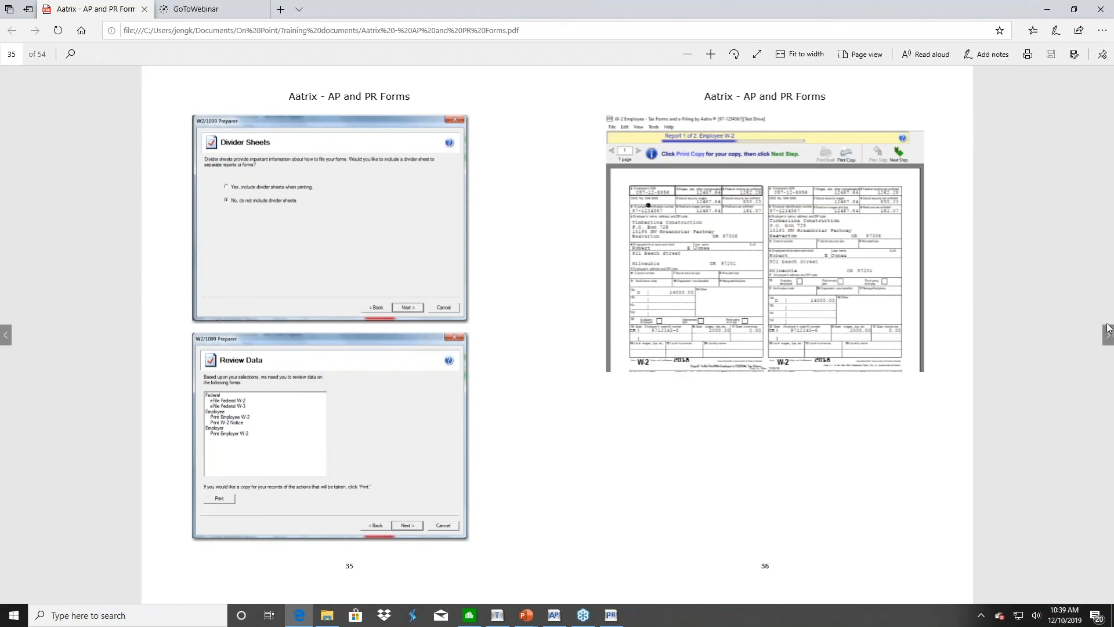
{"action": "left_click", "coordinate": [1108, 335]}
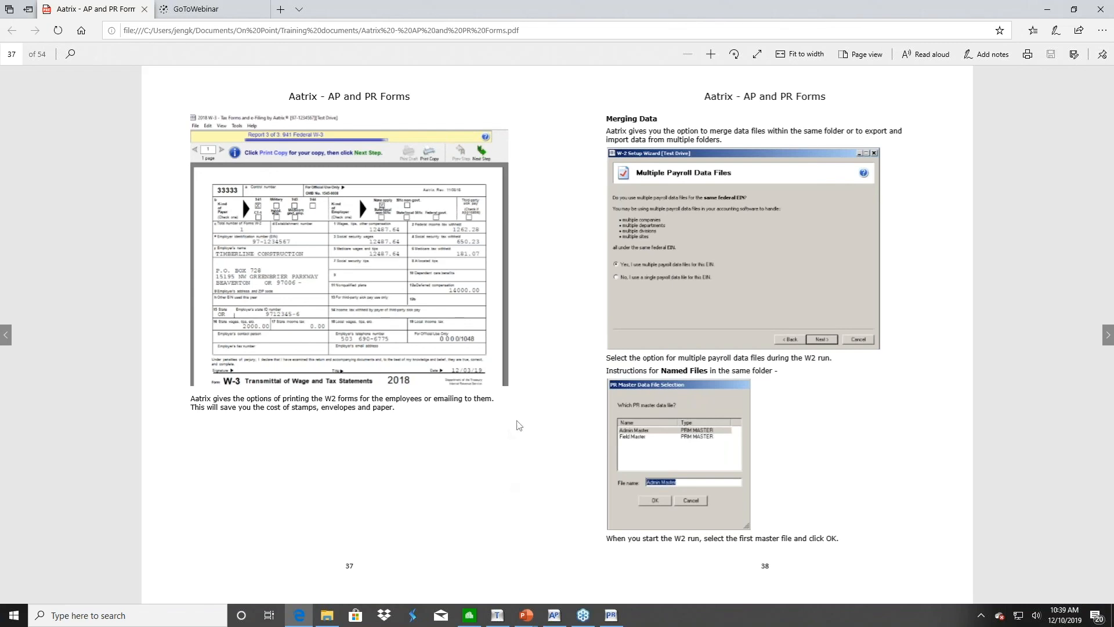
{"action": "left_click", "coordinate": [612, 615]}
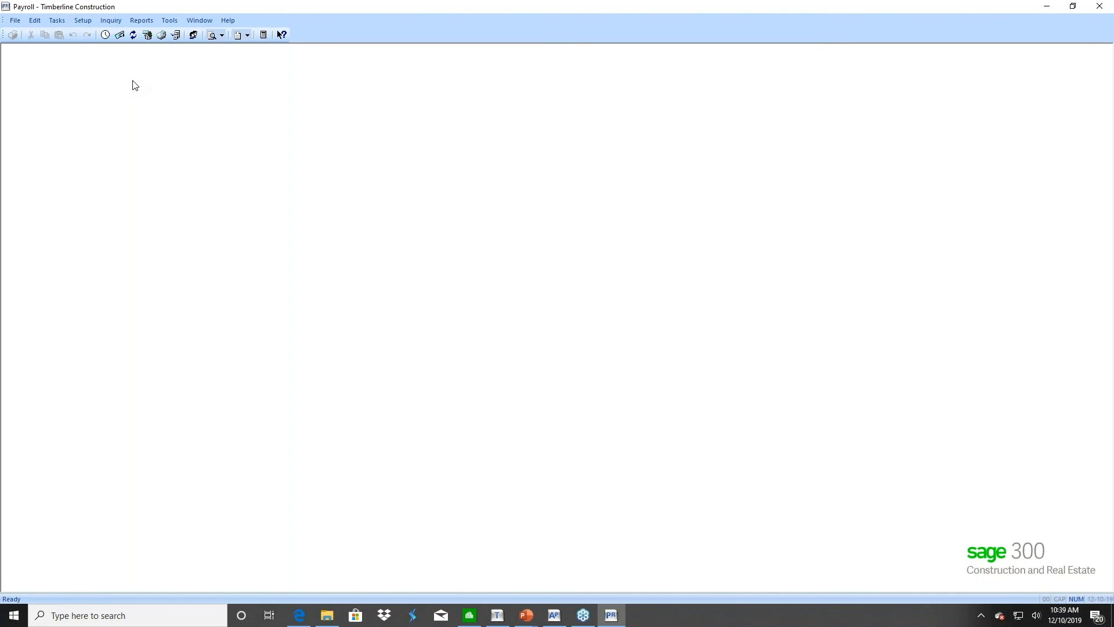
In Company Settings File Locations, tick Ask Name for PR Master and PR Transaction
{"action": "left_click", "coordinate": [14, 21]}
{"action": "mouse_move", "coordinate": [81, 59]}
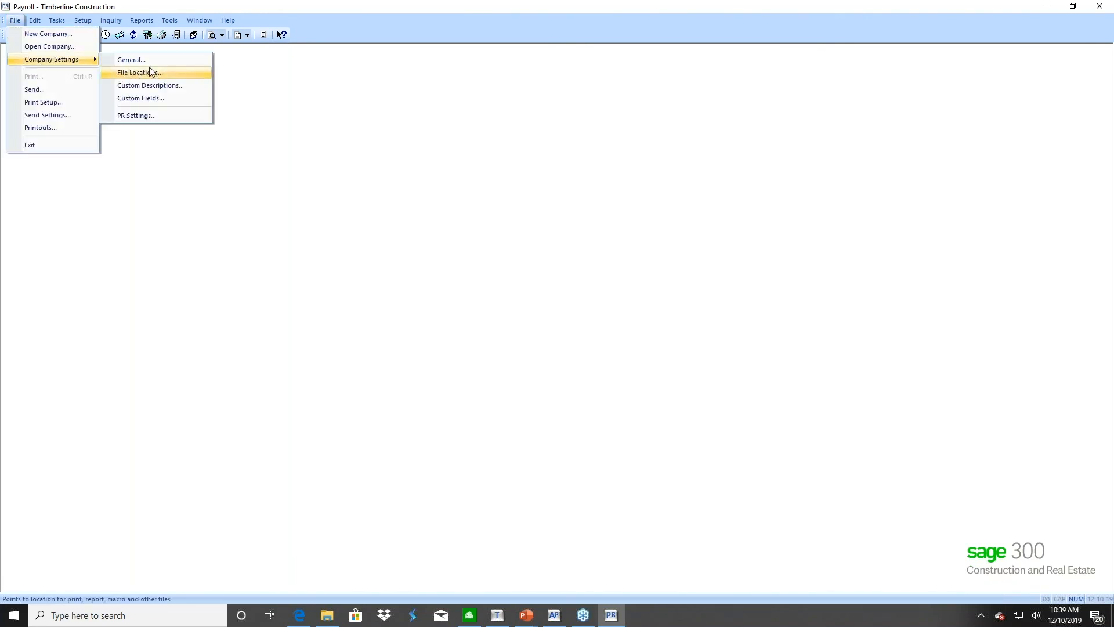
{"action": "left_click", "coordinate": [152, 72]}
{"action": "left_click", "coordinate": [669, 361]}
{"action": "left_click", "coordinate": [670, 360]}
{"action": "left_click", "coordinate": [669, 361]}
{"action": "left_click", "coordinate": [670, 361]}
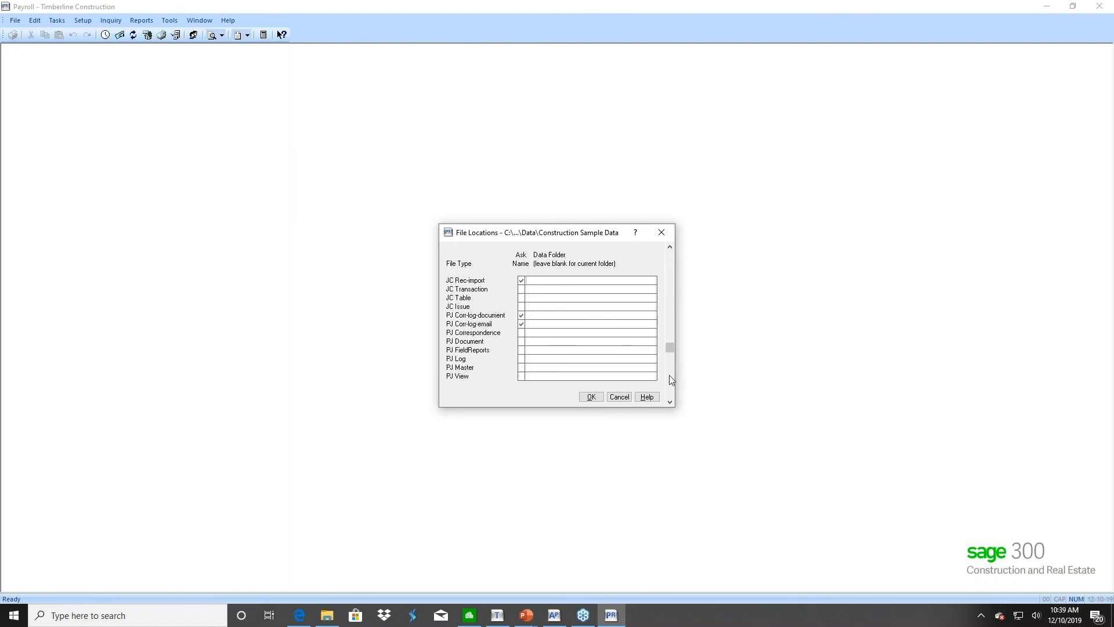
{"action": "left_click", "coordinate": [670, 375]}
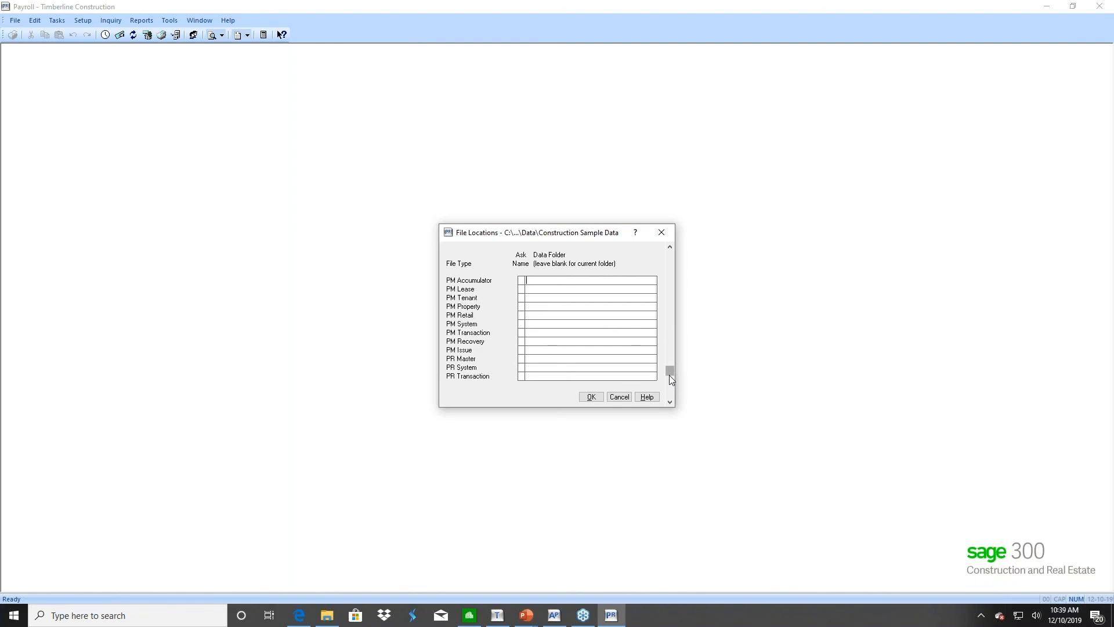
{"action": "left_click", "coordinate": [521, 358]}
{"action": "left_click", "coordinate": [521, 376]}
{"action": "left_click", "coordinate": [591, 397]}
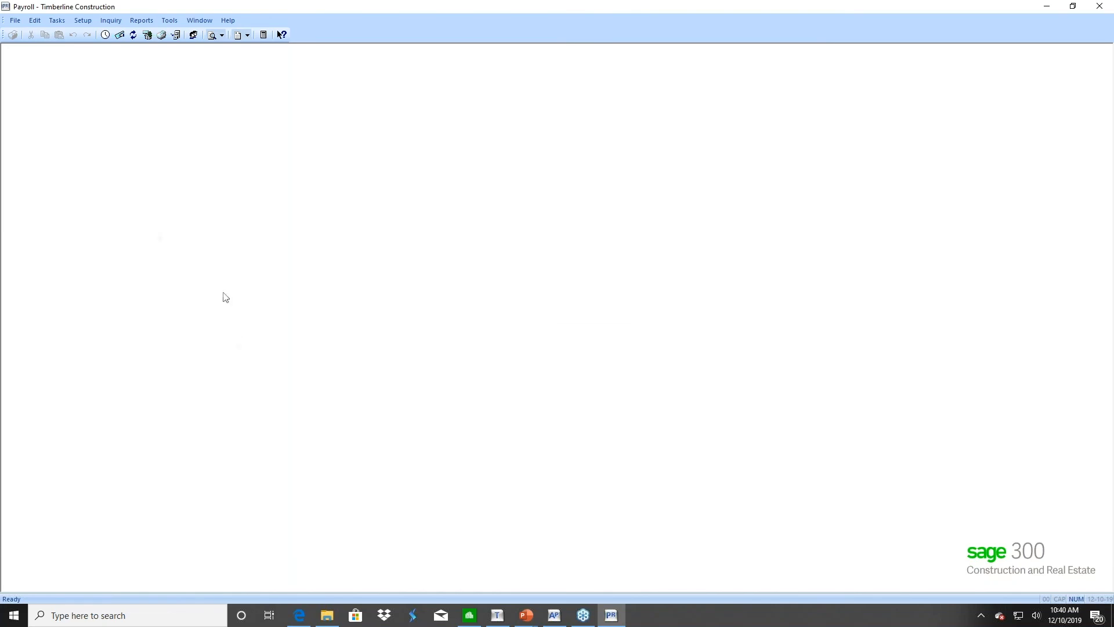
Run Federal eFile and Reporting with Admin 2019 Master and Admin 2019 Current data sources
{"action": "left_click", "coordinate": [57, 19]}
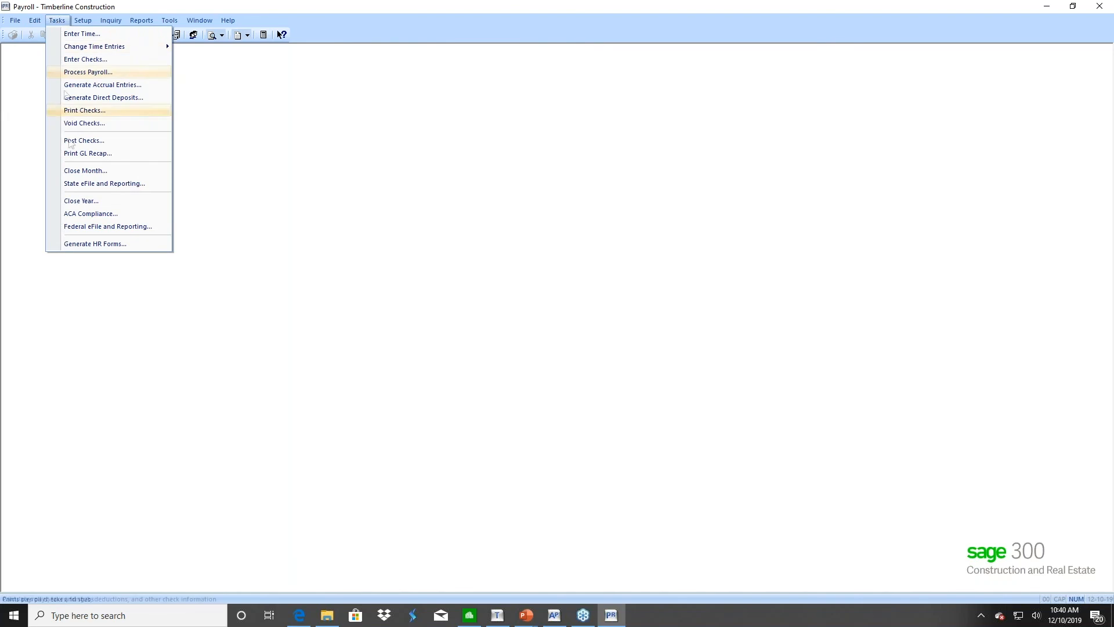
{"action": "left_click", "coordinate": [69, 225]}
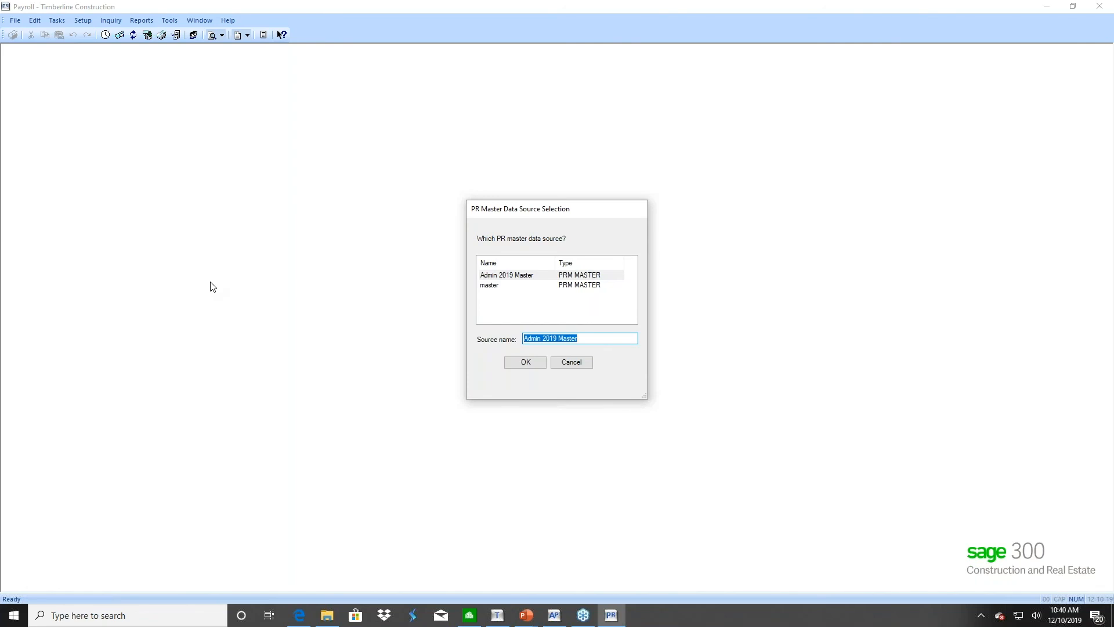
{"action": "left_click", "coordinate": [503, 279]}
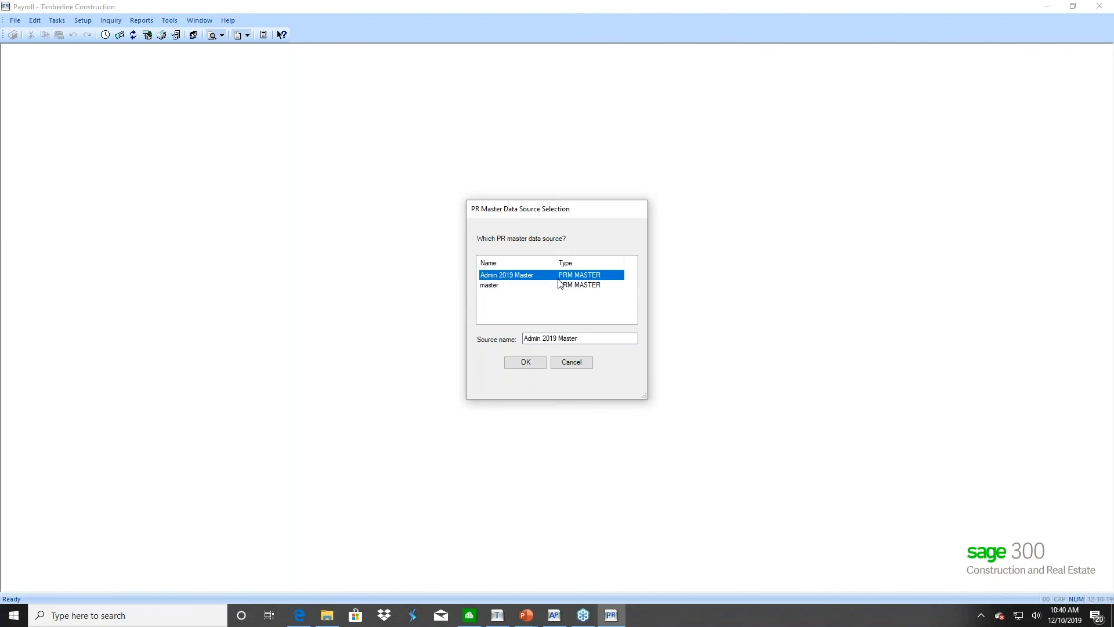
{"action": "left_click", "coordinate": [524, 363]}
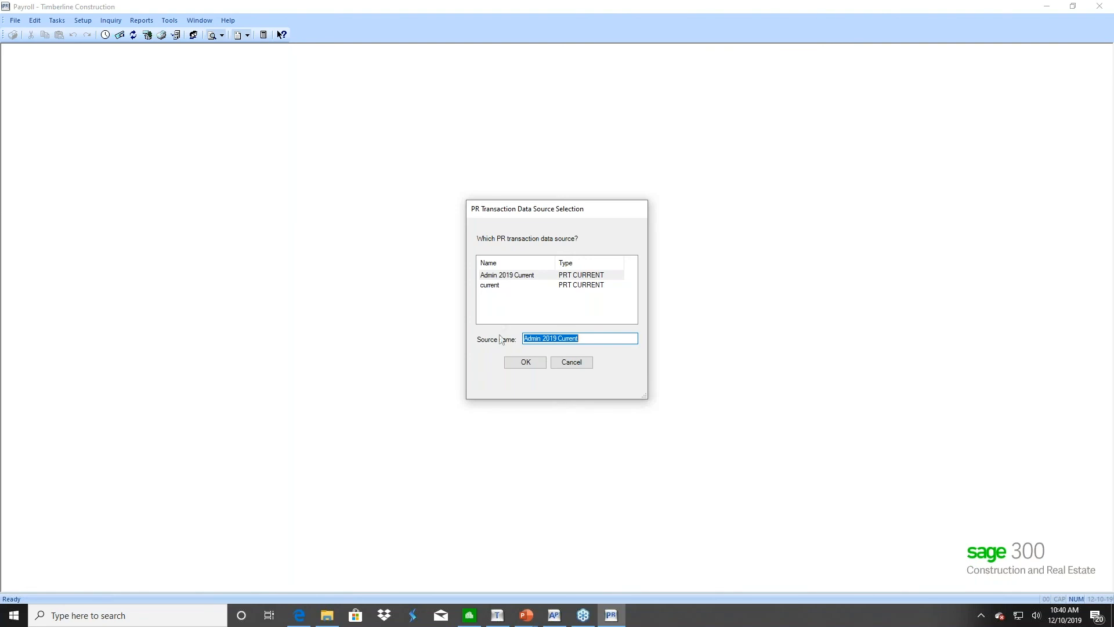
{"action": "left_click", "coordinate": [515, 363]}
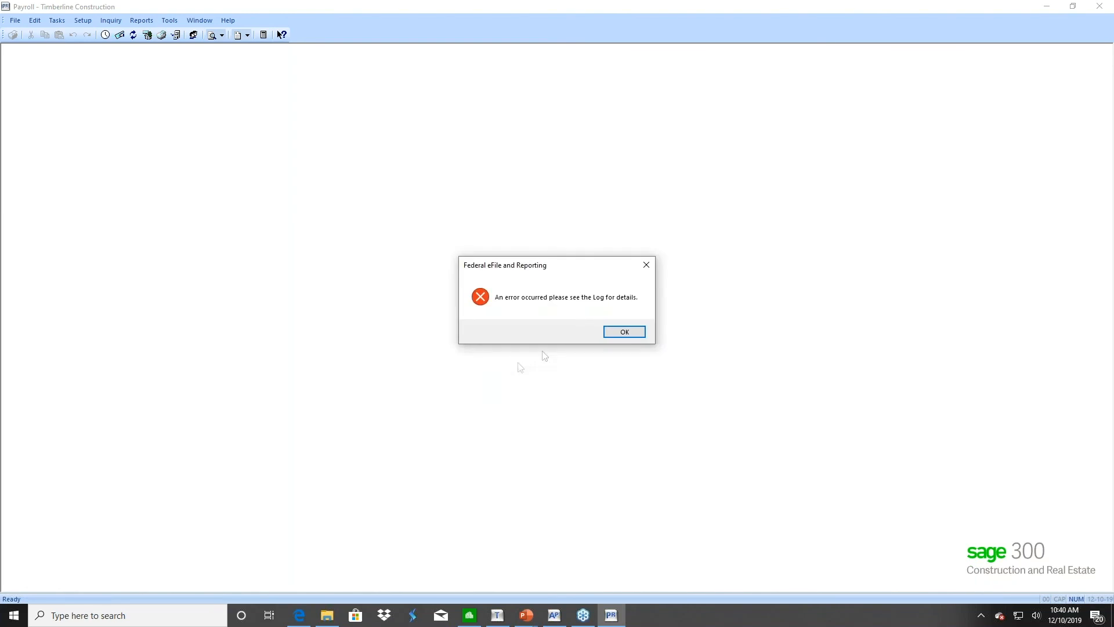
Dismiss the eFile log error and switch back to the Aatrix PDF guide in Edge
{"action": "left_click", "coordinate": [618, 333]}
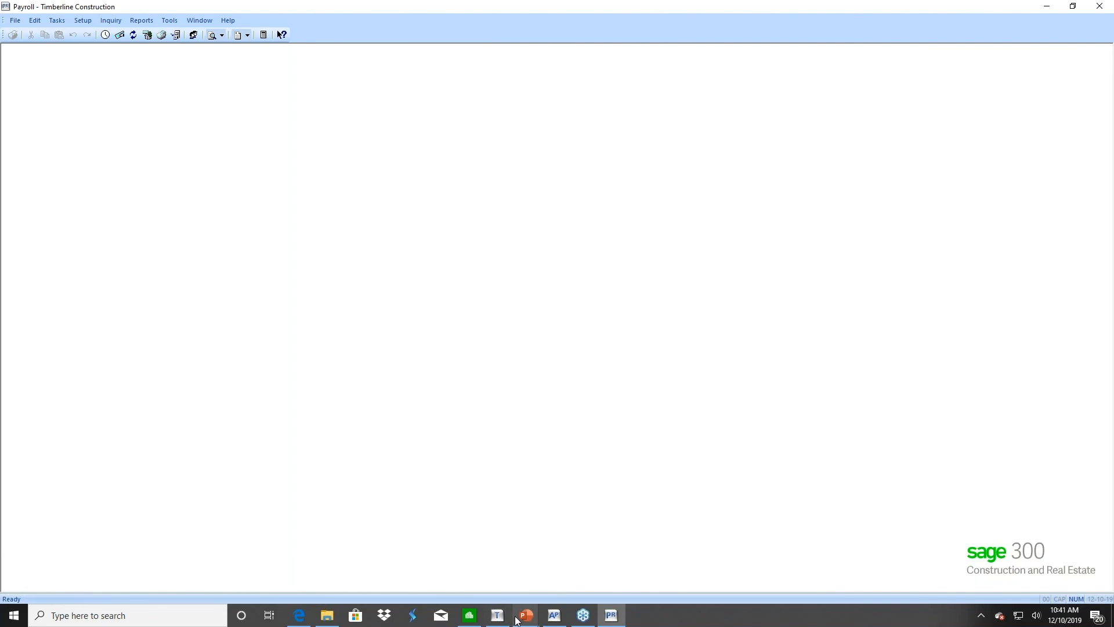
{"action": "left_click", "coordinate": [299, 616]}
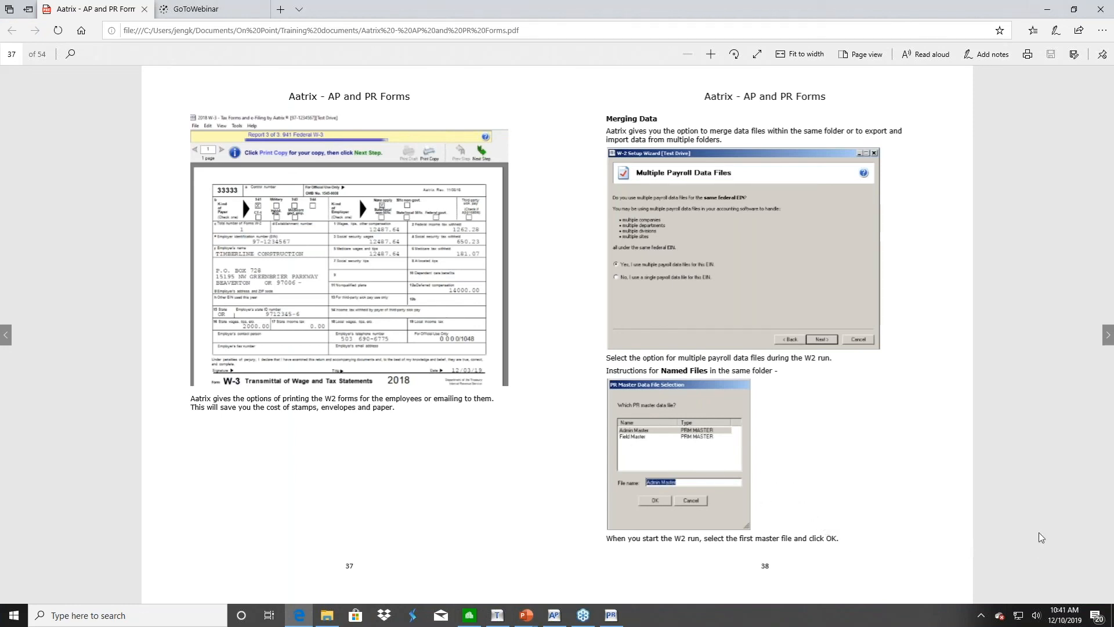
Turn to pages 39–40 on saving, merging and combining multiple payroll data folders
{"action": "left_click", "coordinate": [1108, 335]}
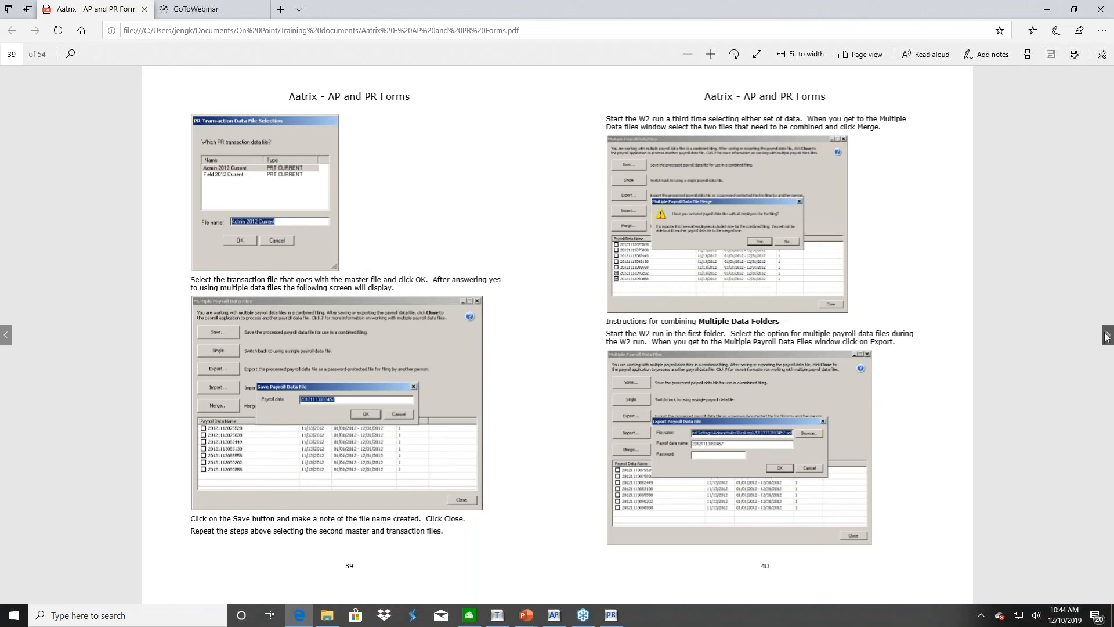
Turn to pages 41–42 on importing payroll files and paper W-2/W-3 forms, then switch to PowerPoint
{"action": "left_click", "coordinate": [1108, 335]}
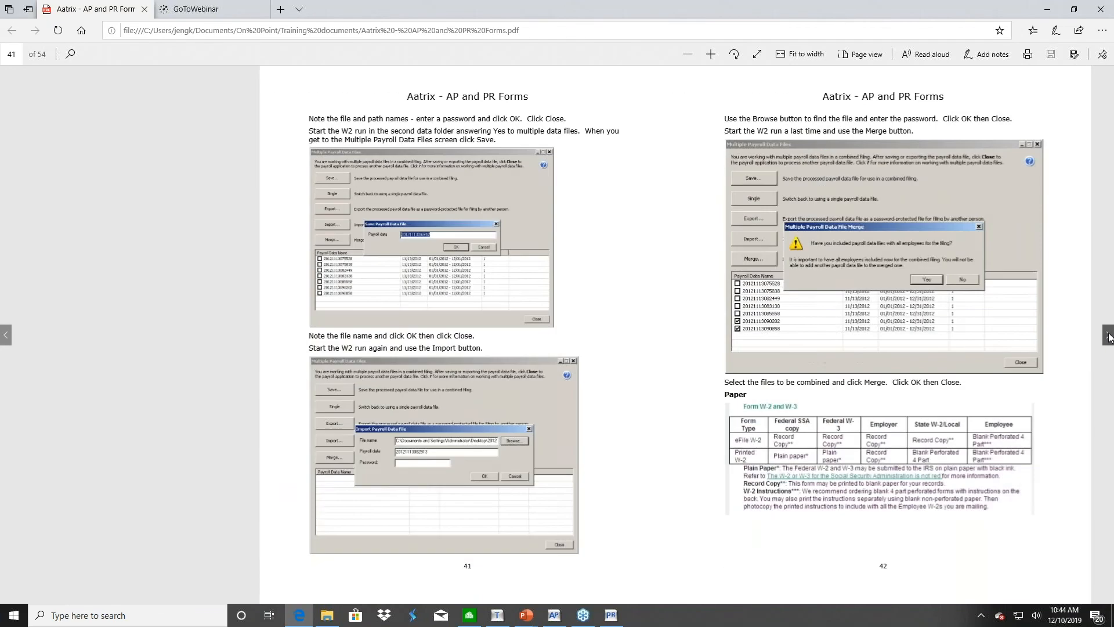
{"action": "left_click", "coordinate": [528, 620]}
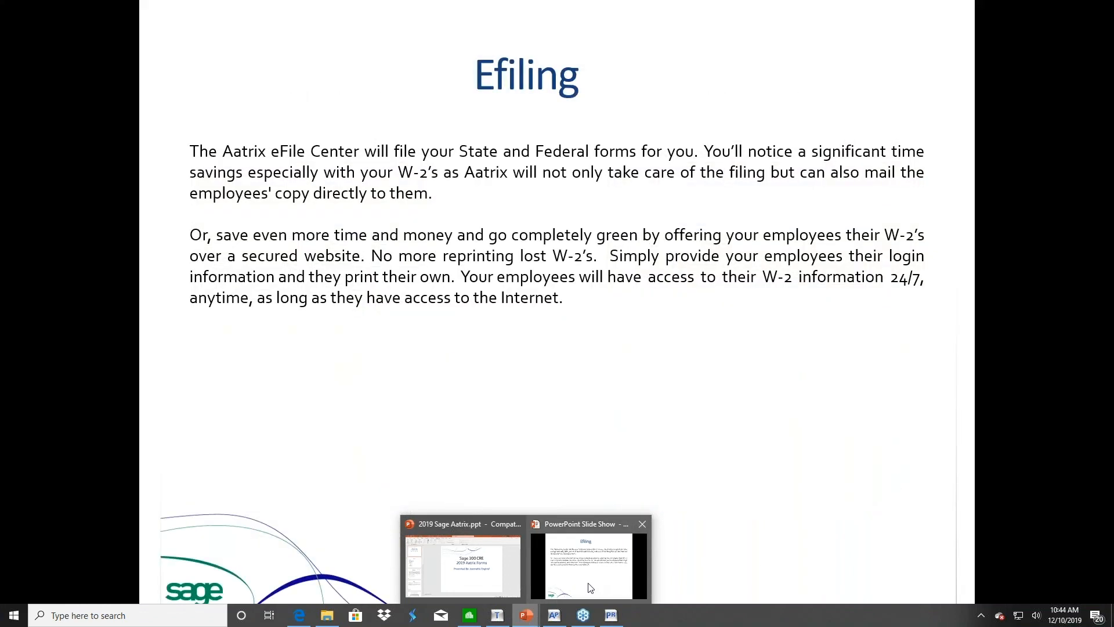
Resume the slide show and advance past the Aatrix update forms slide to the Forms overview
{"action": "left_click", "coordinate": [590, 588]}
{"action": "left_click", "coordinate": [446, 533]}
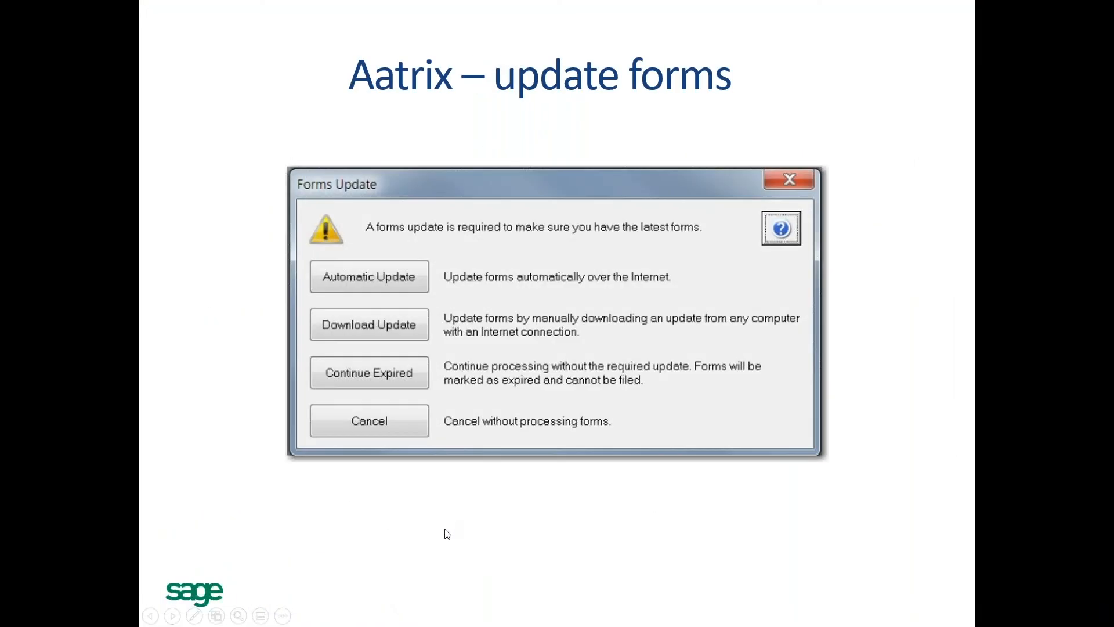
{"action": "left_click", "coordinate": [446, 530]}
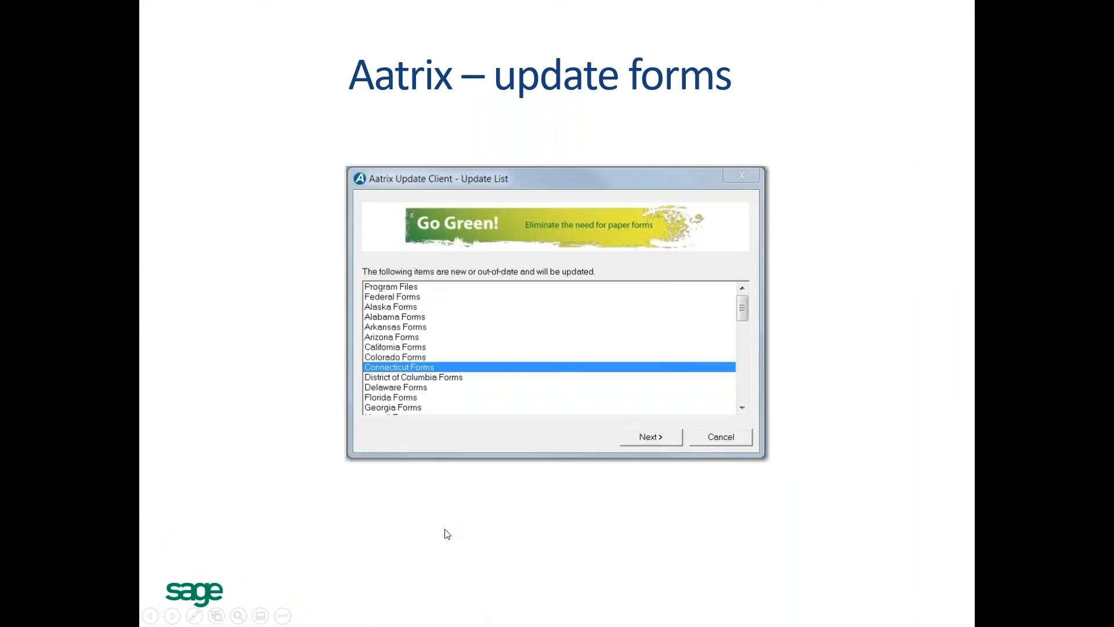
{"action": "left_click", "coordinate": [446, 532]}
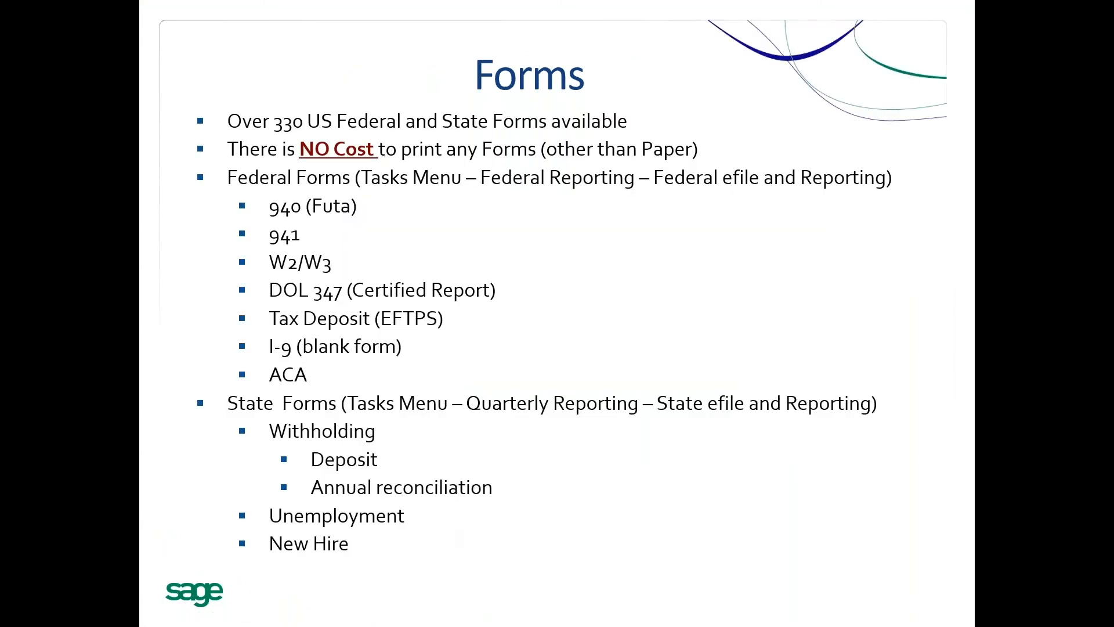